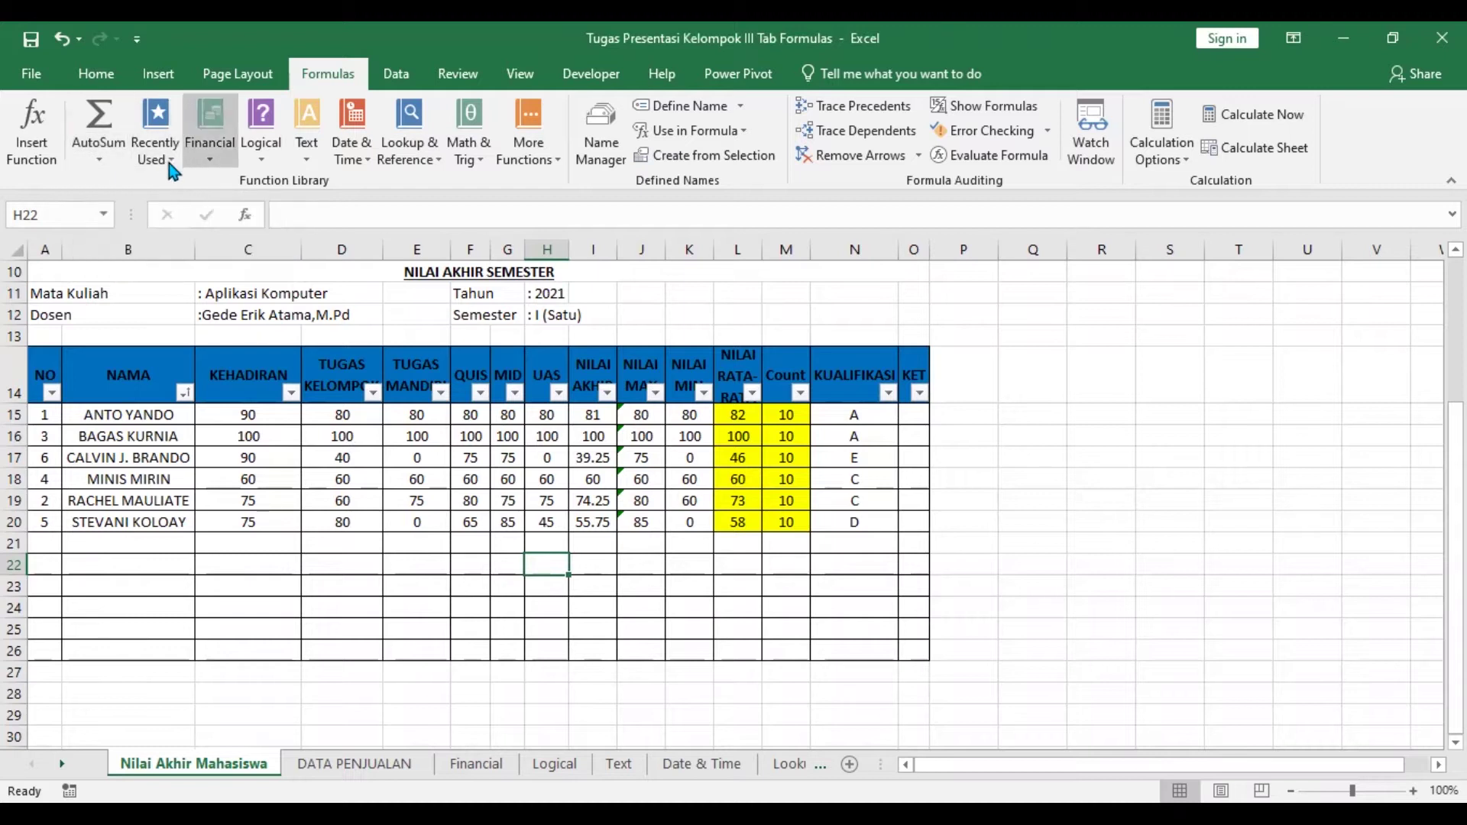
Total the Tugas Kelompok column's cells D15:D26 in cell D27 with AutoSum
{"action": "left_click", "coordinate": [103, 167]}
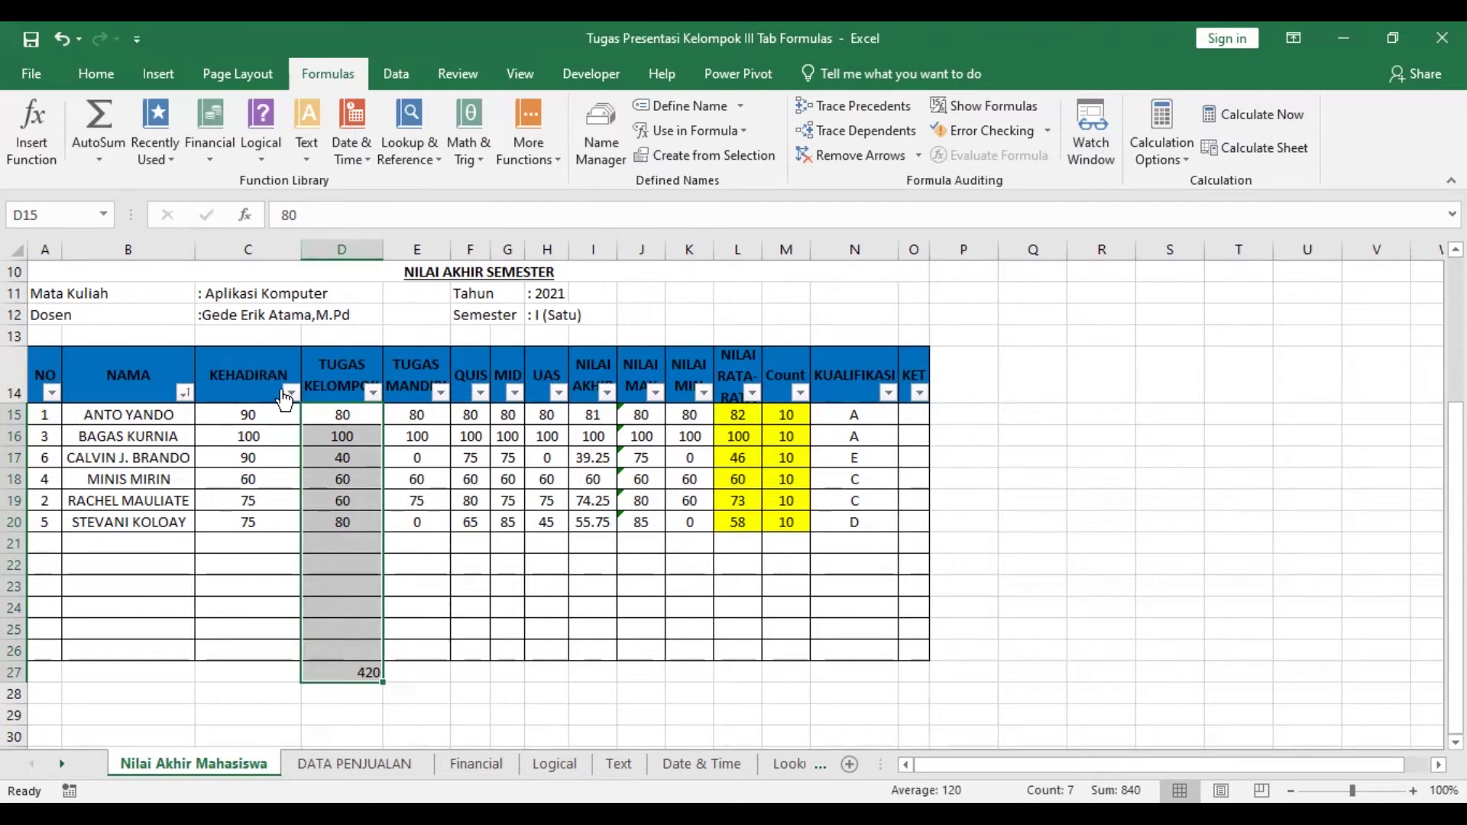
{"action": "left_click", "coordinate": [353, 674]}
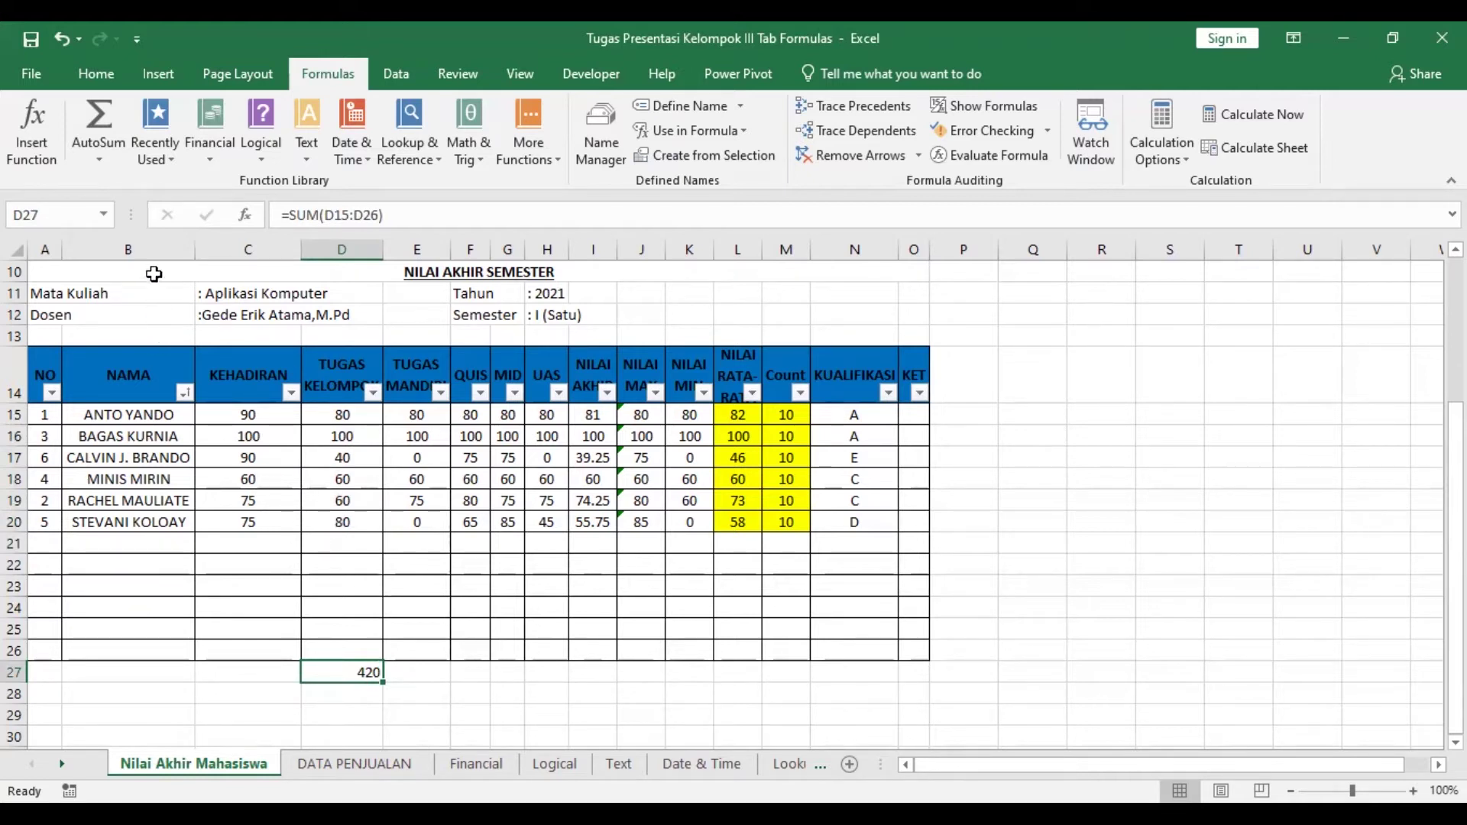
Check the recently used functions and examine the formulas in the count, average and Kualifikasi cells of row 15
{"action": "left_click", "coordinate": [174, 162]}
{"action": "key", "text": "Escape"}
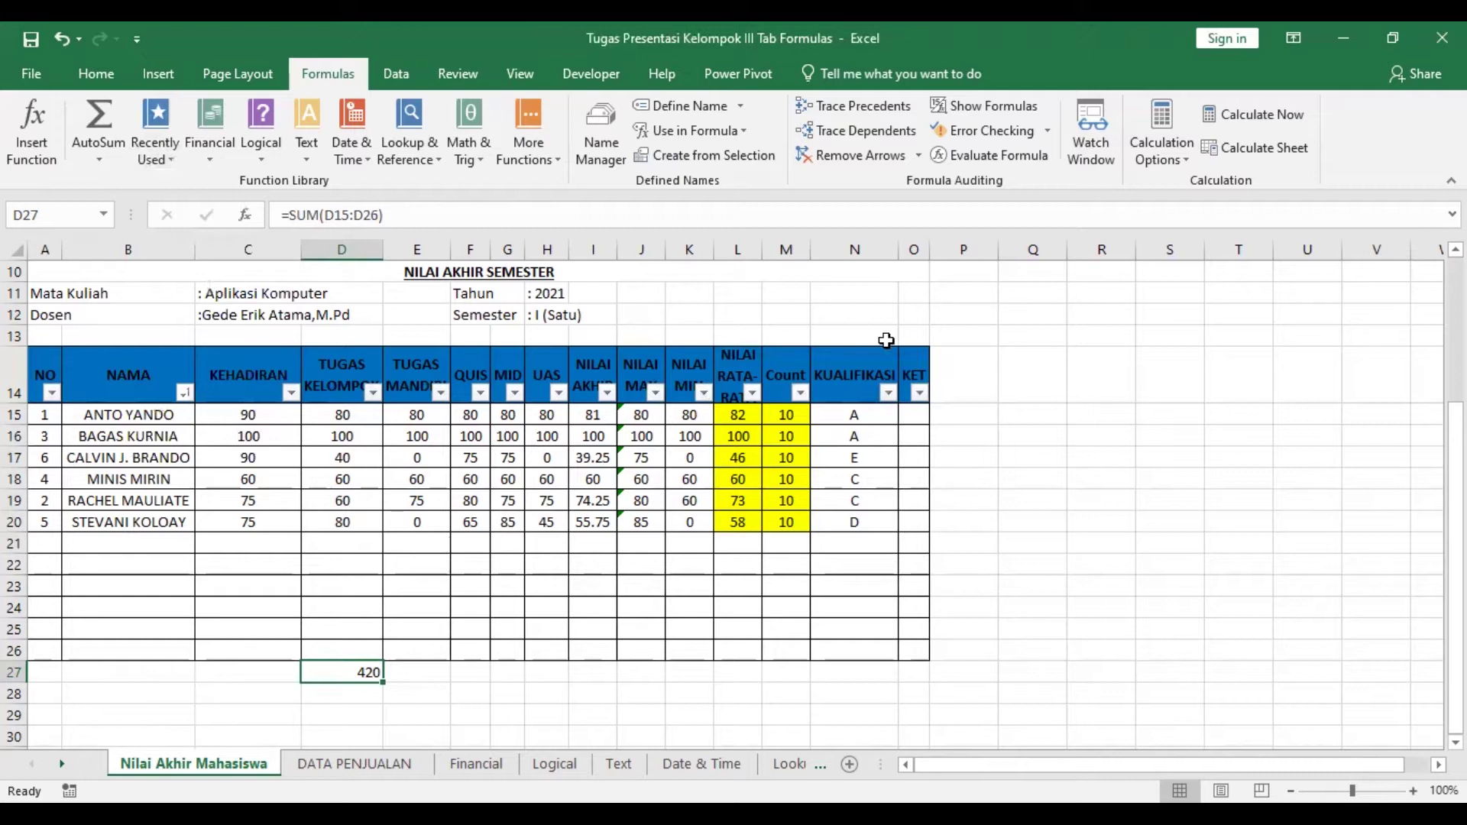
{"action": "left_click", "coordinate": [791, 417]}
{"action": "left_click", "coordinate": [738, 417]}
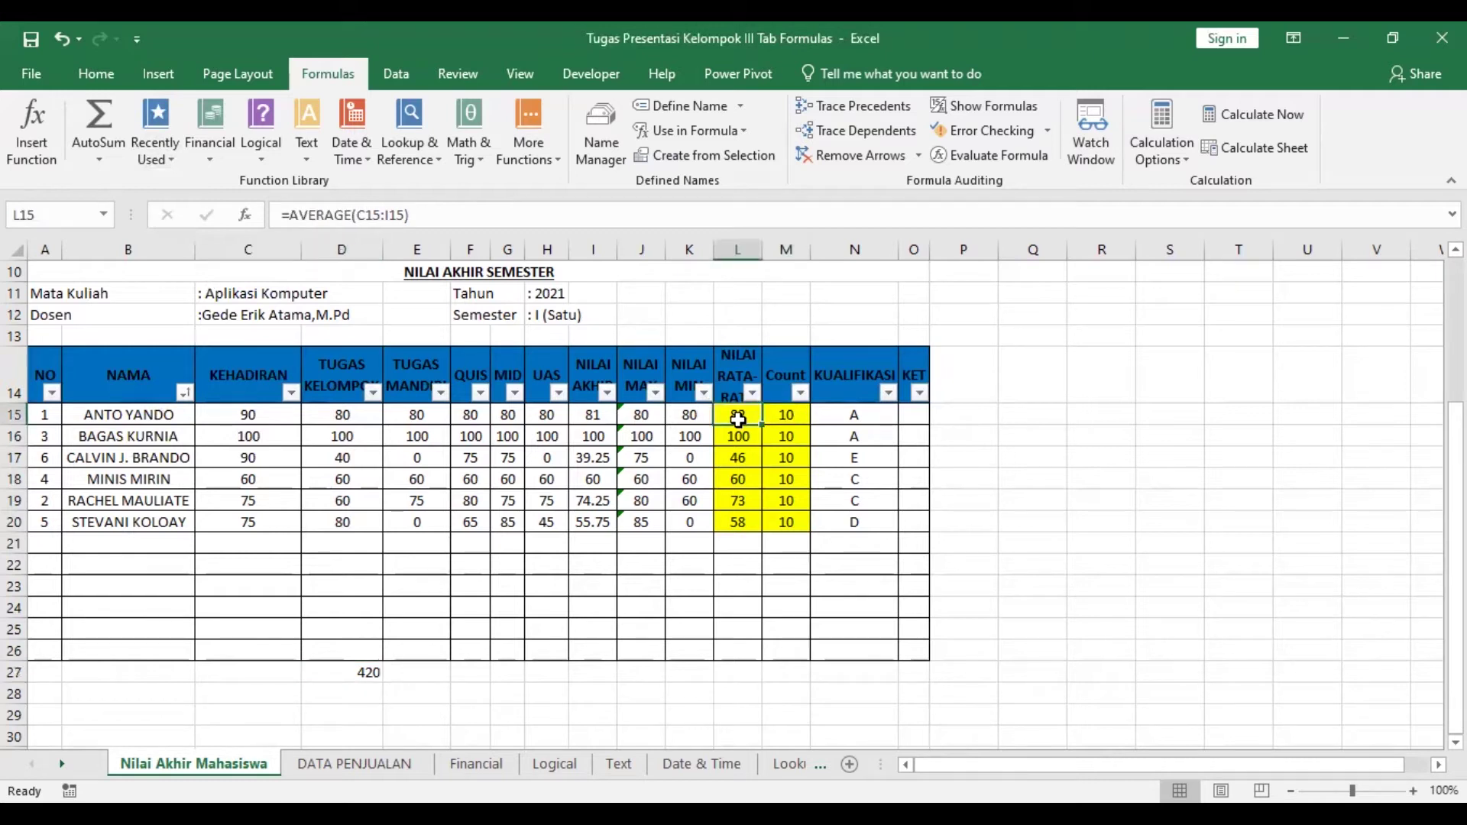
{"action": "left_click", "coordinate": [822, 416]}
Review the list of recently used functions and open the Lookup & Reference sheet
{"action": "left_click", "coordinate": [157, 149]}
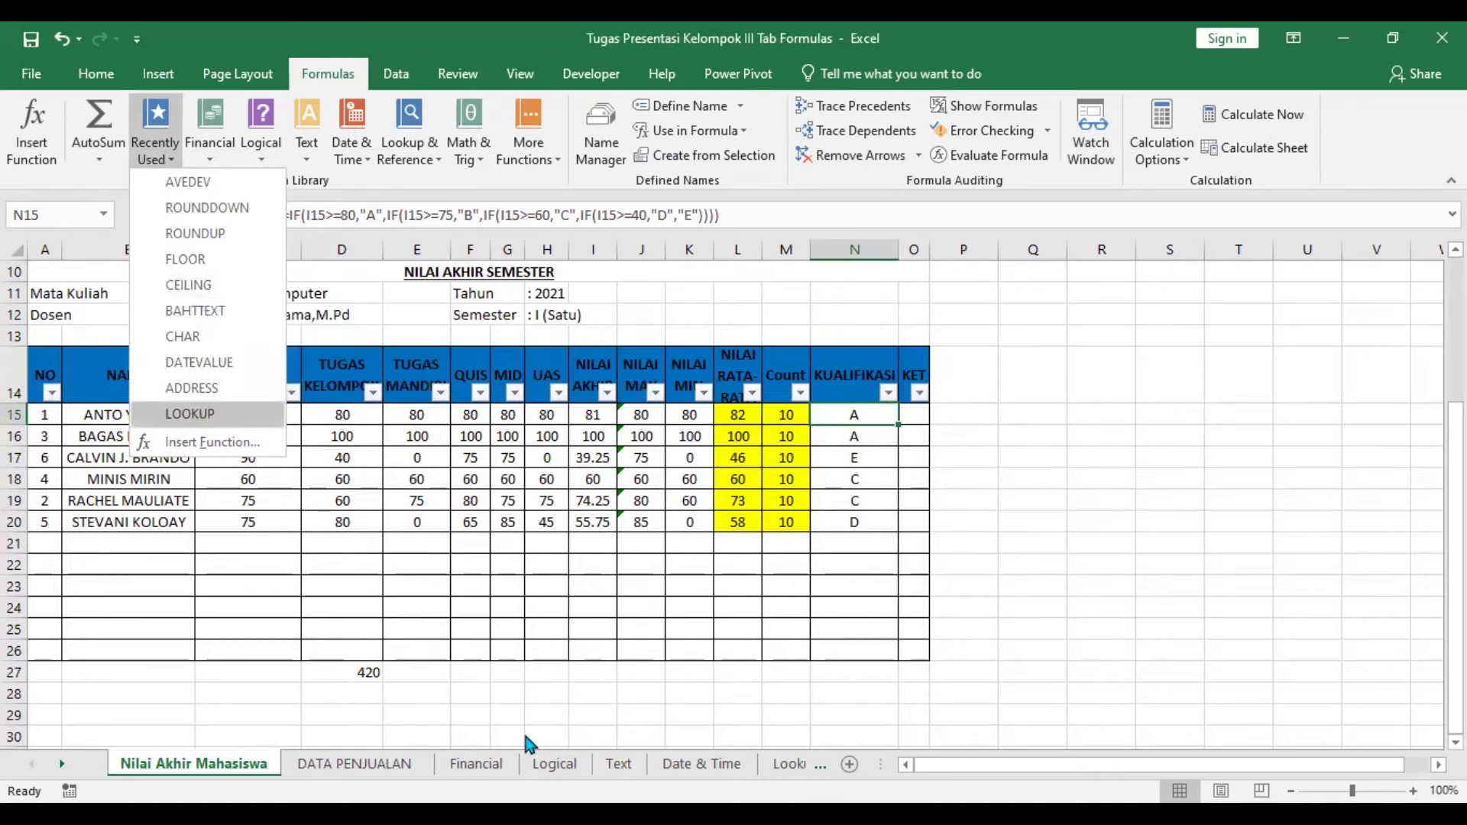
{"action": "left_click", "coordinate": [787, 763]}
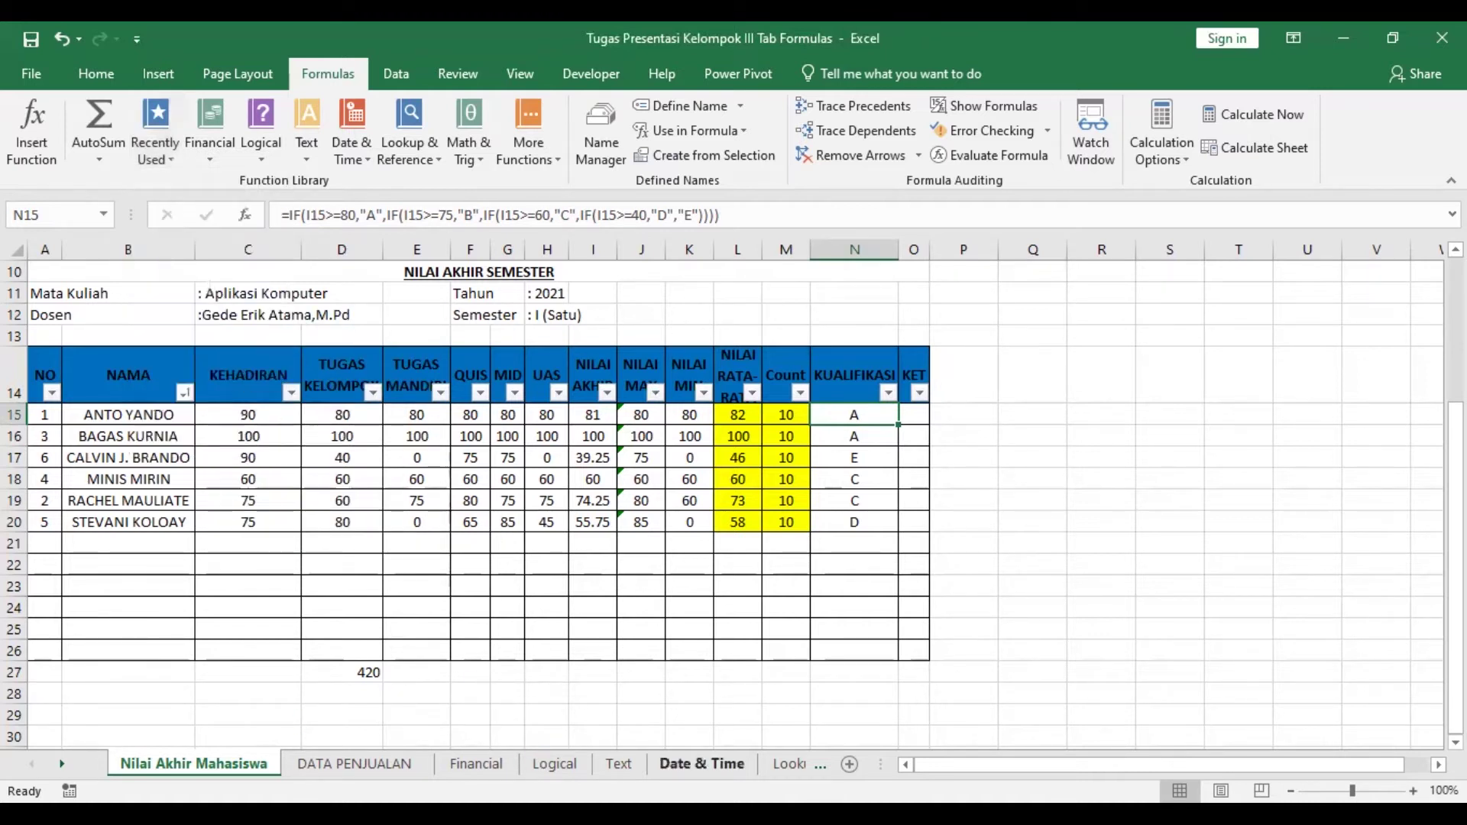
{"action": "left_click", "coordinate": [787, 763]}
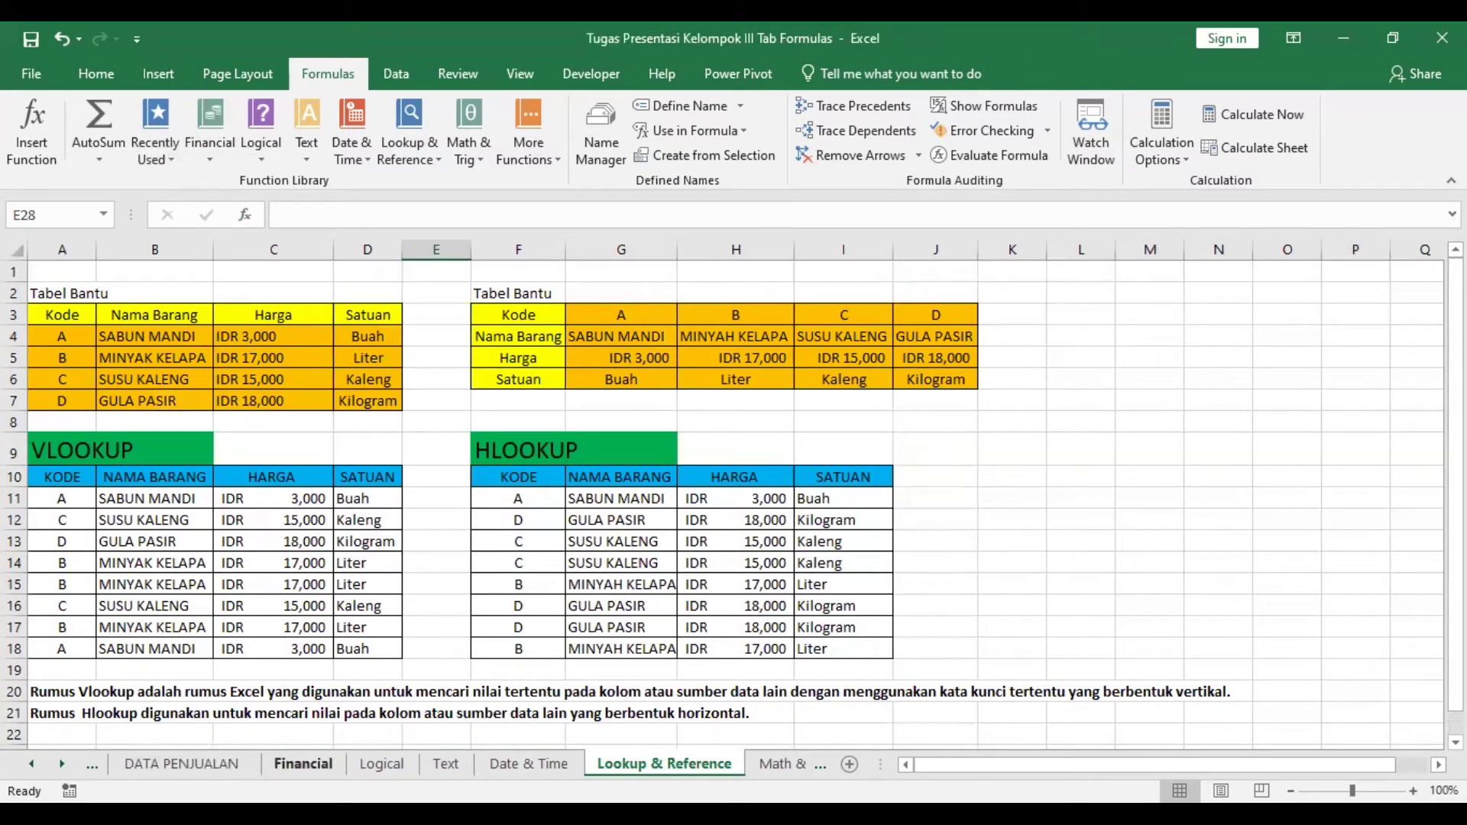
Go to the beginning of the Financial sheet and reduce its zoom to 91%
{"action": "left_click", "coordinate": [303, 763]}
{"action": "scroll", "coordinate": [263, 596], "scroll_direction": "up", "scroll_amount": 1}
{"action": "scroll", "coordinate": [257, 555], "scroll_direction": "up", "scroll_amount": 2}
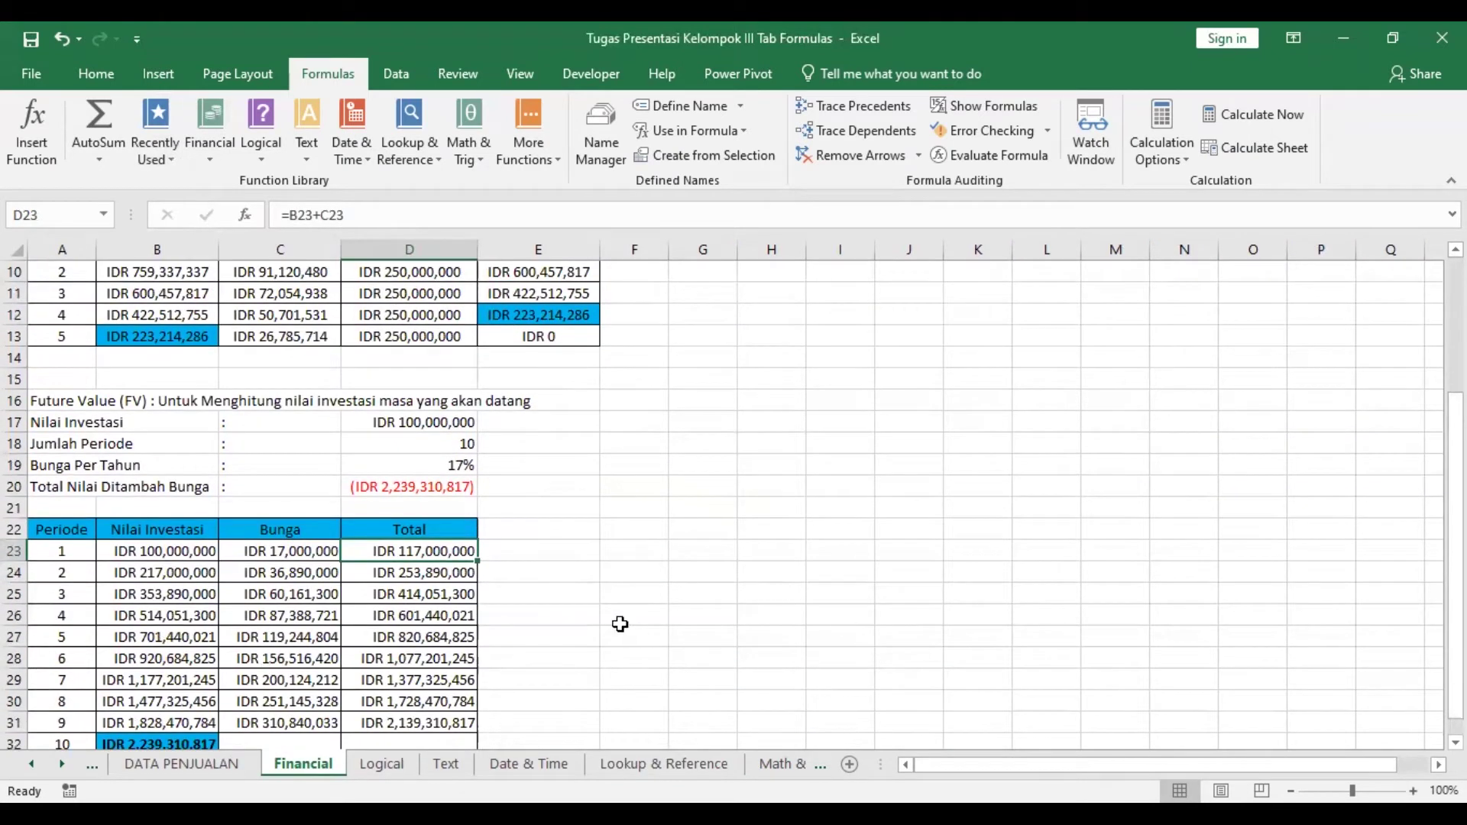
{"action": "scroll", "coordinate": [619, 624], "scroll_direction": "up", "scroll_amount": 2}
{"action": "scroll", "coordinate": [619, 624], "scroll_direction": "up", "scroll_amount": 1}
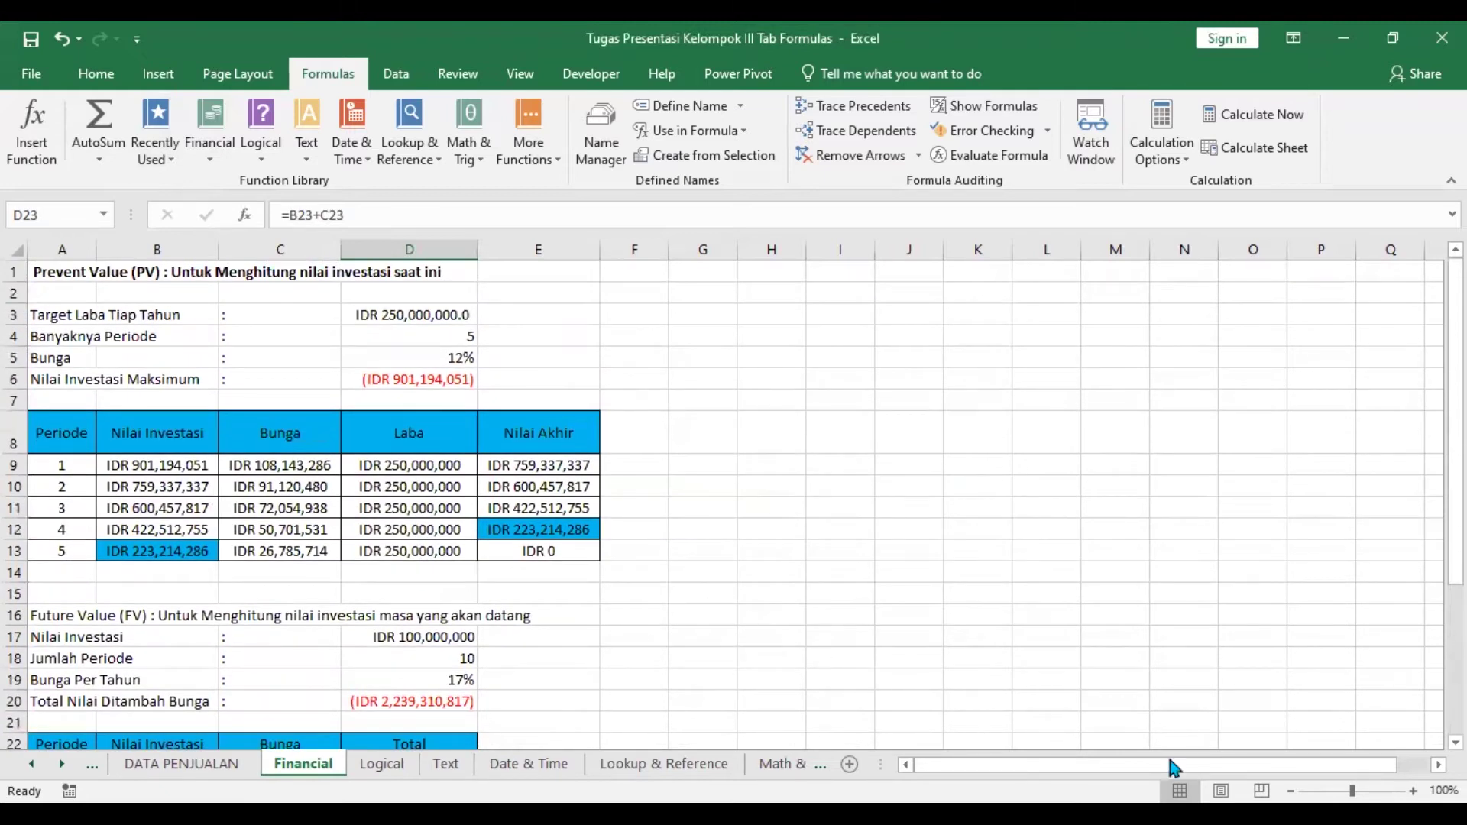
{"action": "left_click_drag", "start_coordinate": [1353, 791], "coordinate": [1338, 791]}
{"action": "scroll", "coordinate": [1153, 576], "scroll_direction": "up", "scroll_amount": 1}
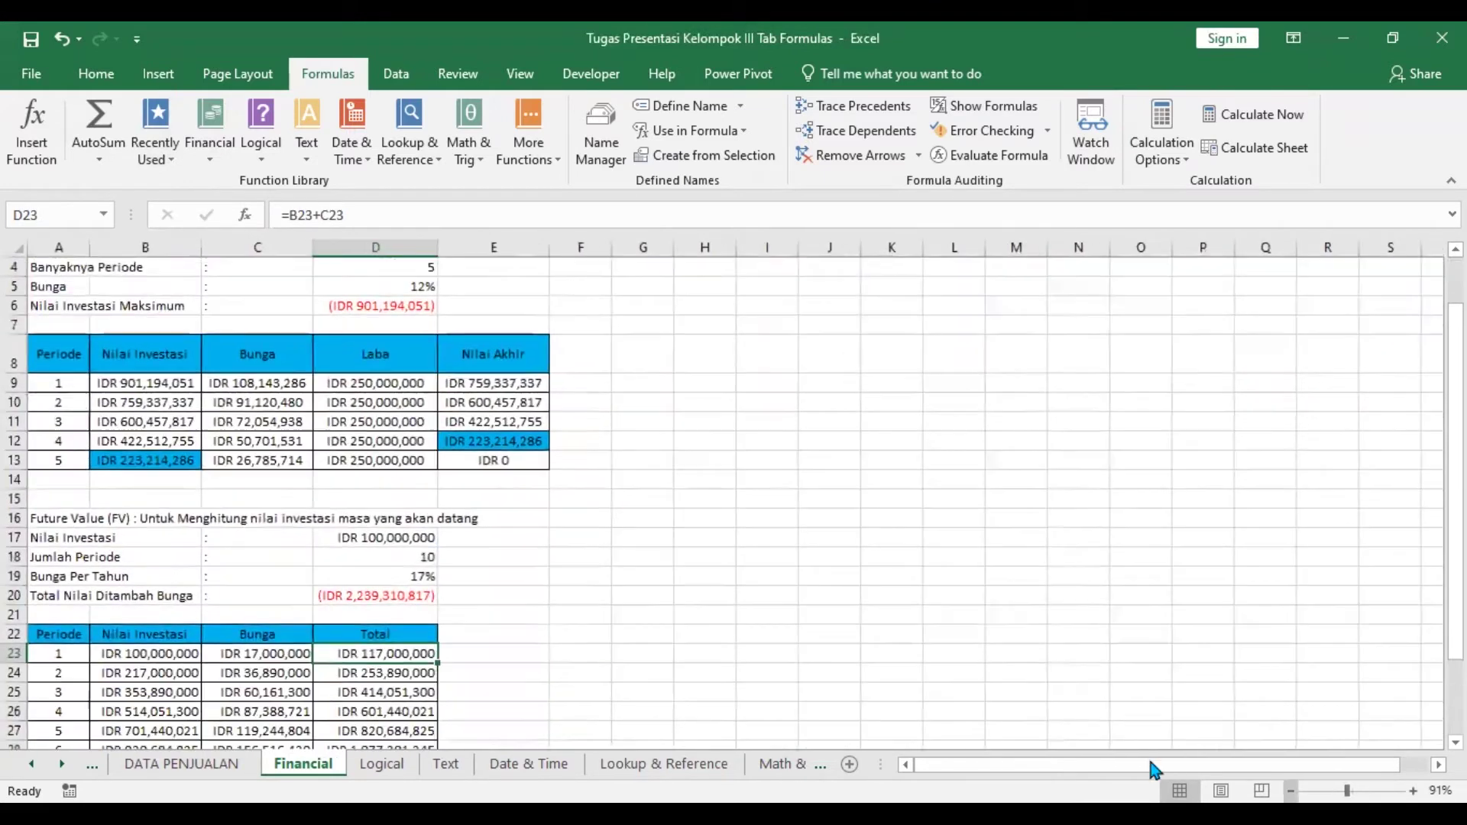
{"action": "scroll", "coordinate": [354, 557], "scroll_direction": "up", "scroll_amount": 1}
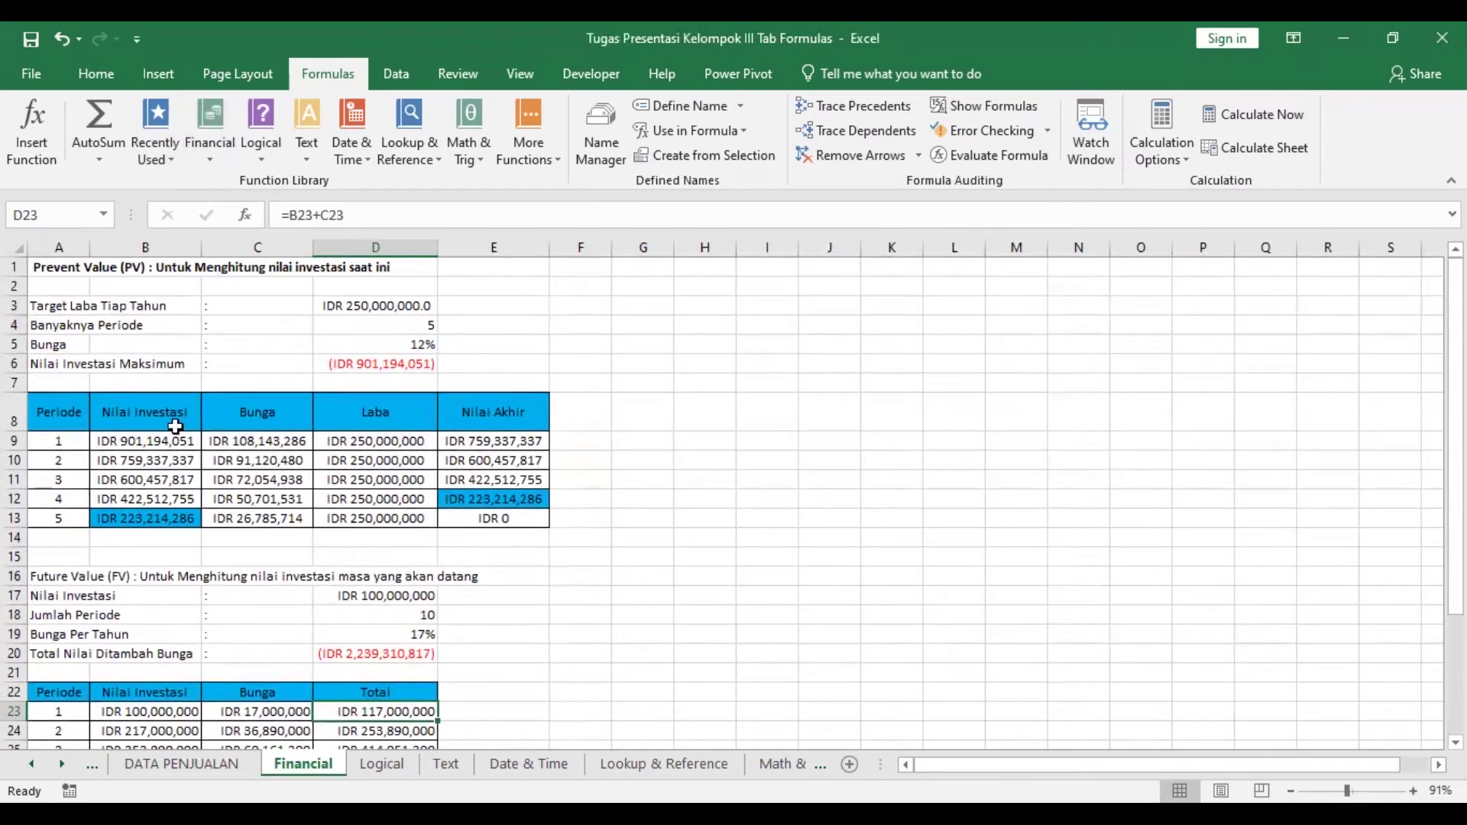
Review the available financial functions and examine the Present Value inputs in D3:D5 and the PV formula in D6
{"action": "left_click", "coordinate": [209, 157]}
{"action": "left_click", "coordinate": [456, 300]}
{"action": "left_click", "coordinate": [148, 270]}
{"action": "left_click", "coordinate": [369, 305]}
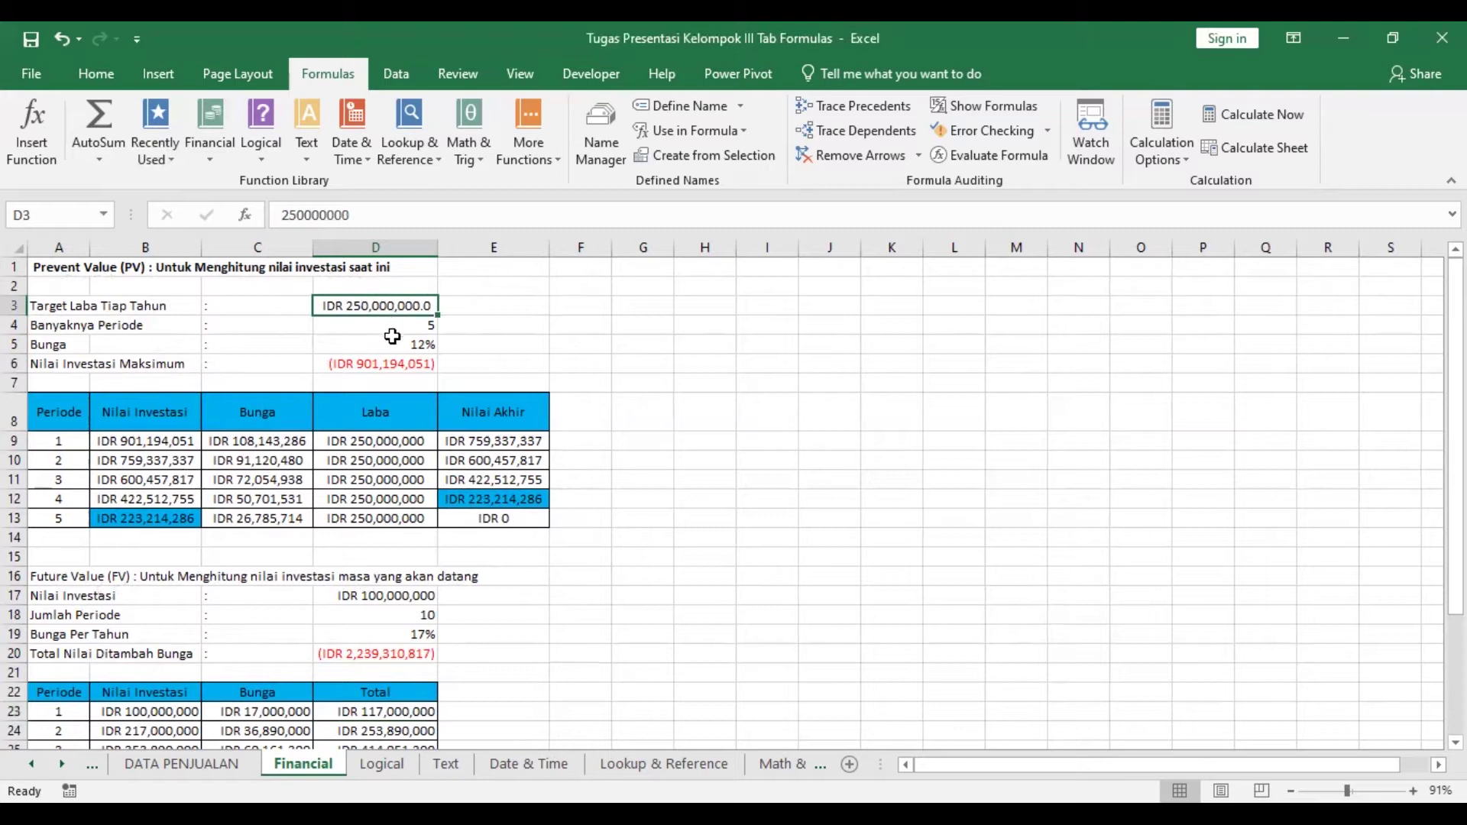
{"action": "left_click", "coordinate": [392, 327]}
{"action": "left_click", "coordinate": [394, 347]}
{"action": "left_click", "coordinate": [390, 368]}
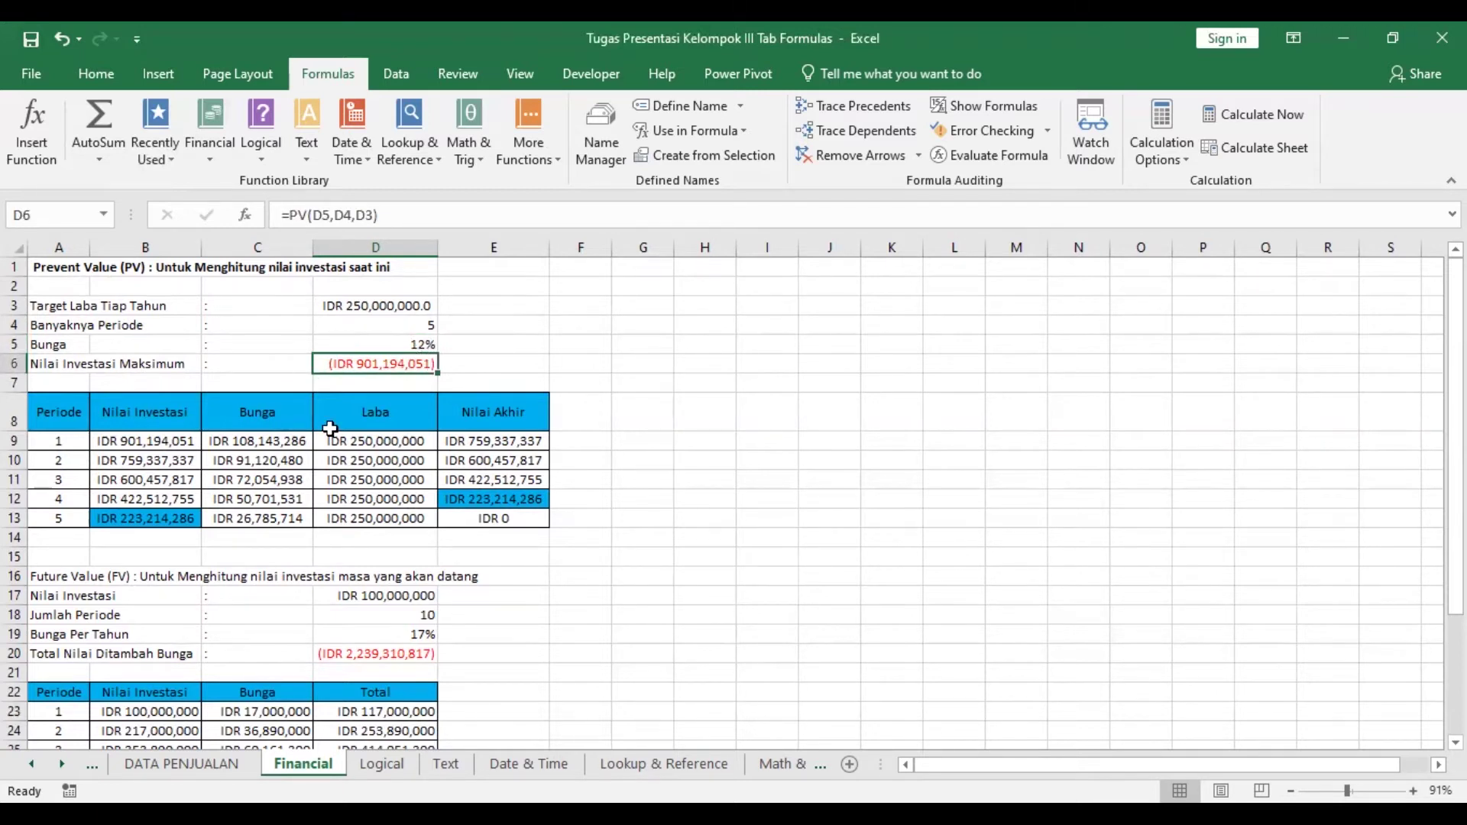
Inspect the period 1 Nilai Investasi and Bunga formulas, briefly showing all of the sheet's formulas
{"action": "left_click", "coordinate": [149, 443]}
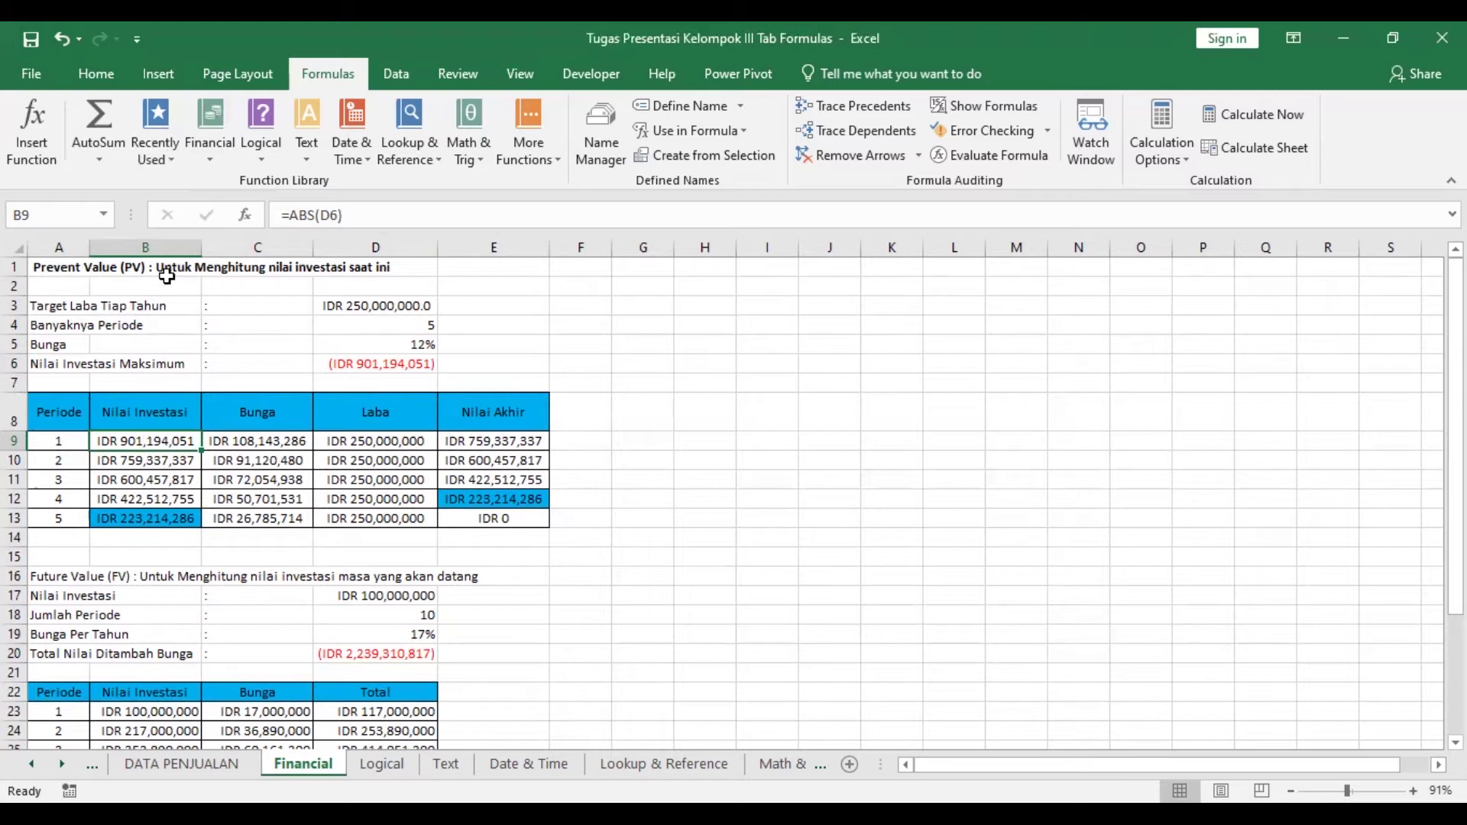
{"action": "left_click", "coordinate": [240, 440]}
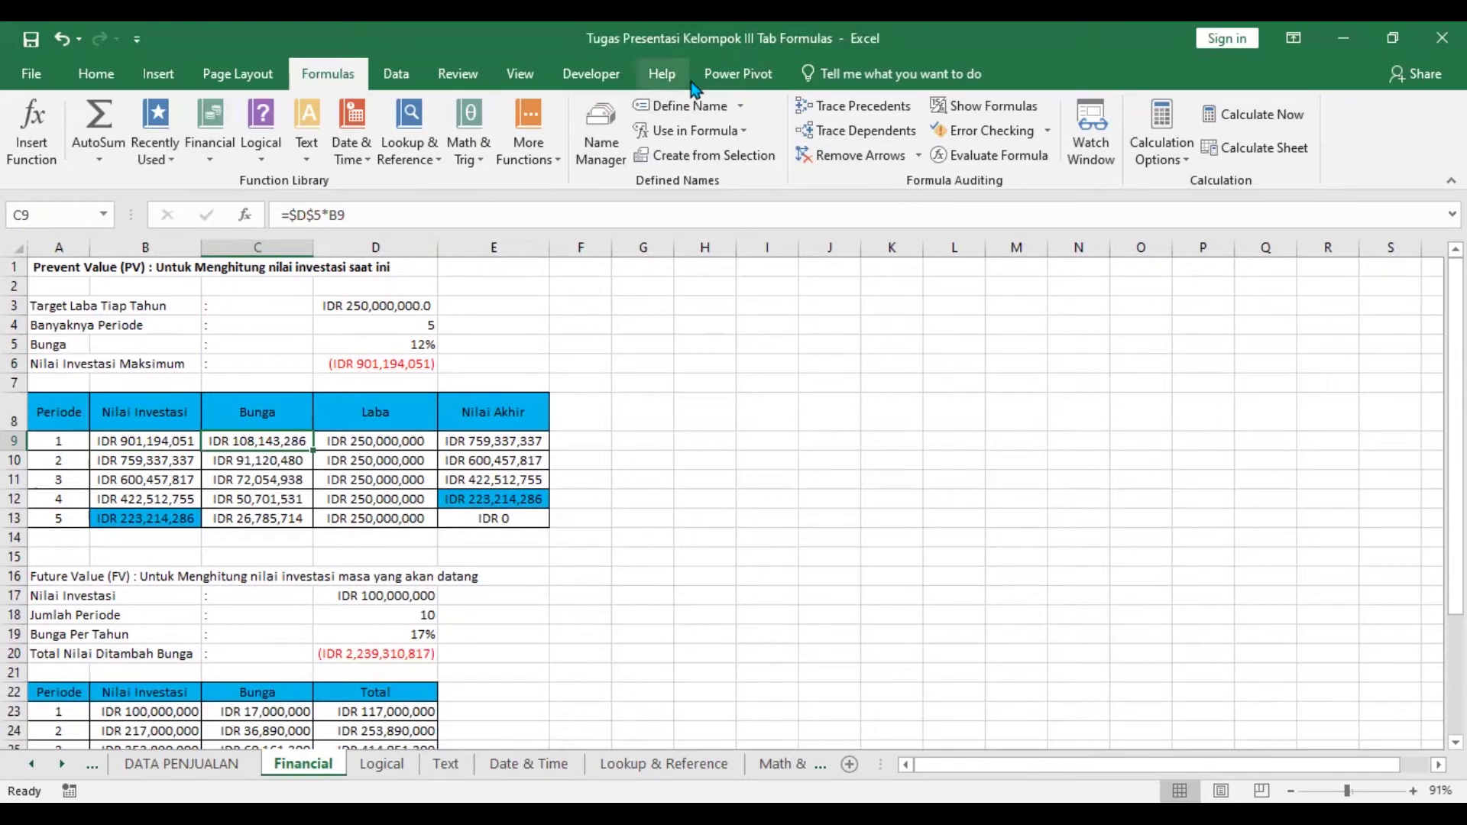
{"action": "left_click", "coordinate": [984, 106]}
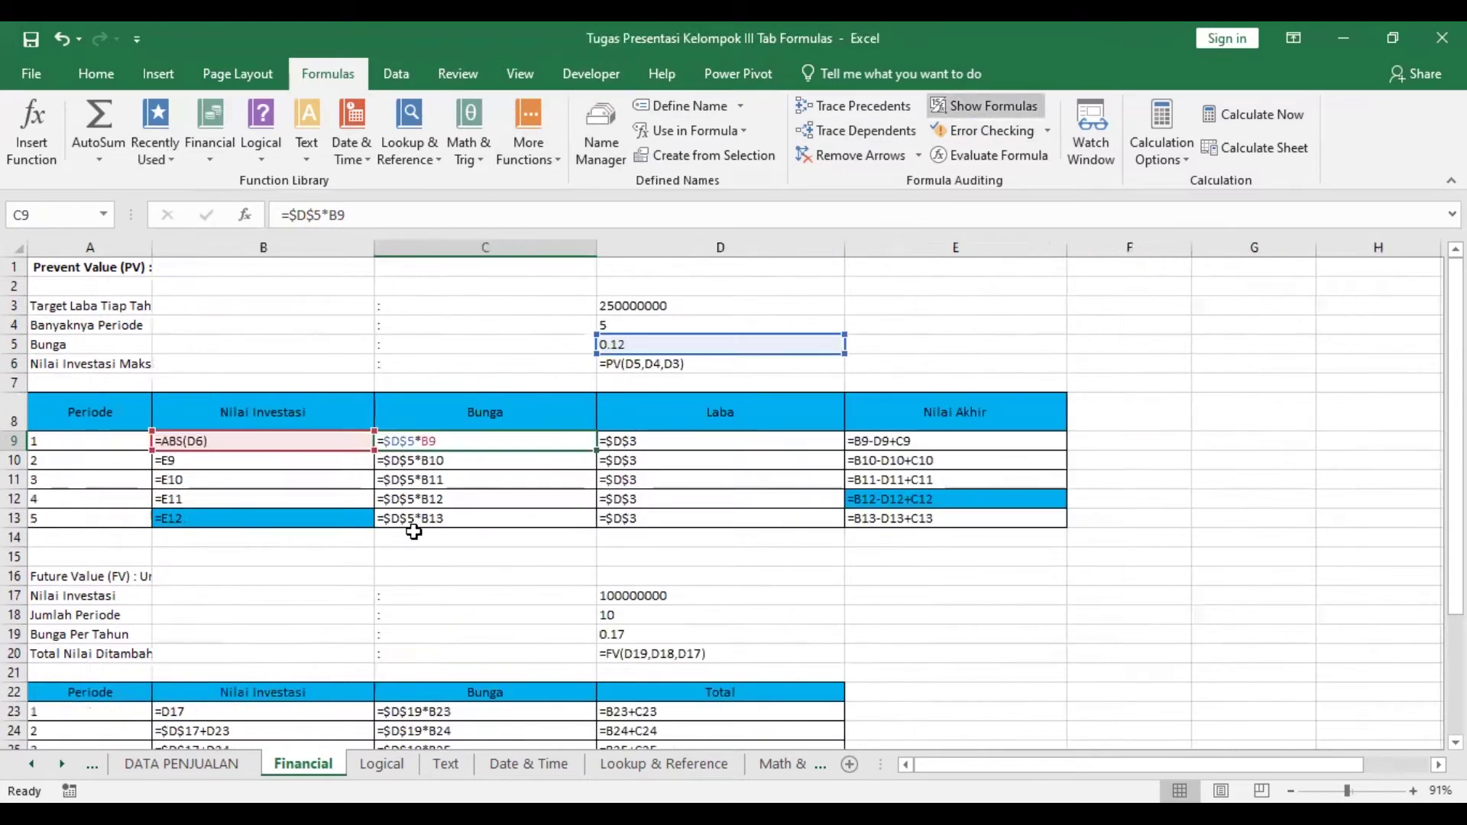
{"action": "key", "text": "ctrl+grave"}
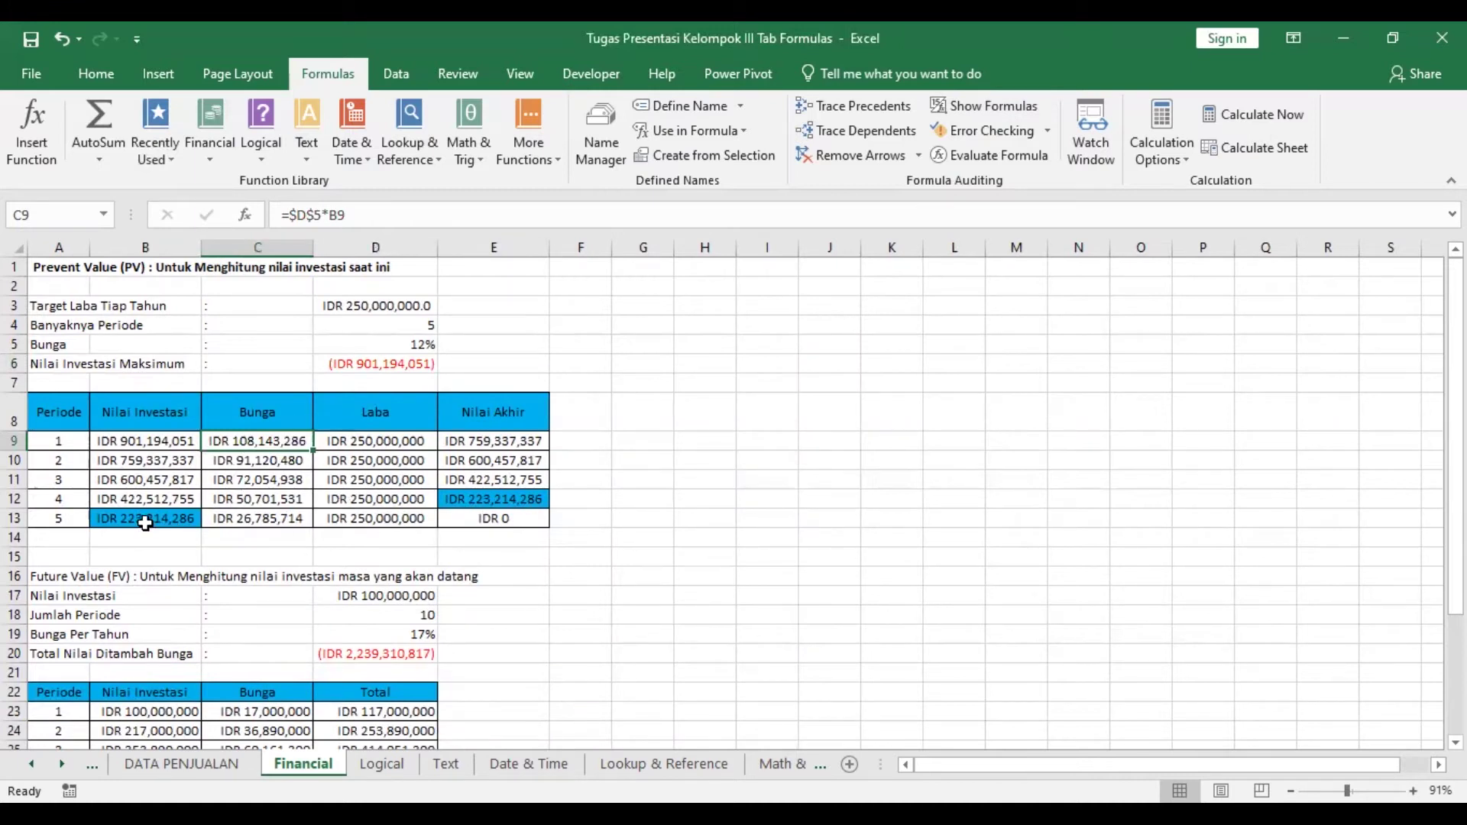
Compare the period 5 Nilai Investasi cell B13 with the period 4 Nilai Akhir cell E12
{"action": "left_click", "coordinate": [182, 512]}
{"action": "left_click", "coordinate": [461, 501]}
{"action": "left_click", "coordinate": [144, 527]}
{"action": "left_click", "coordinate": [495, 502]}
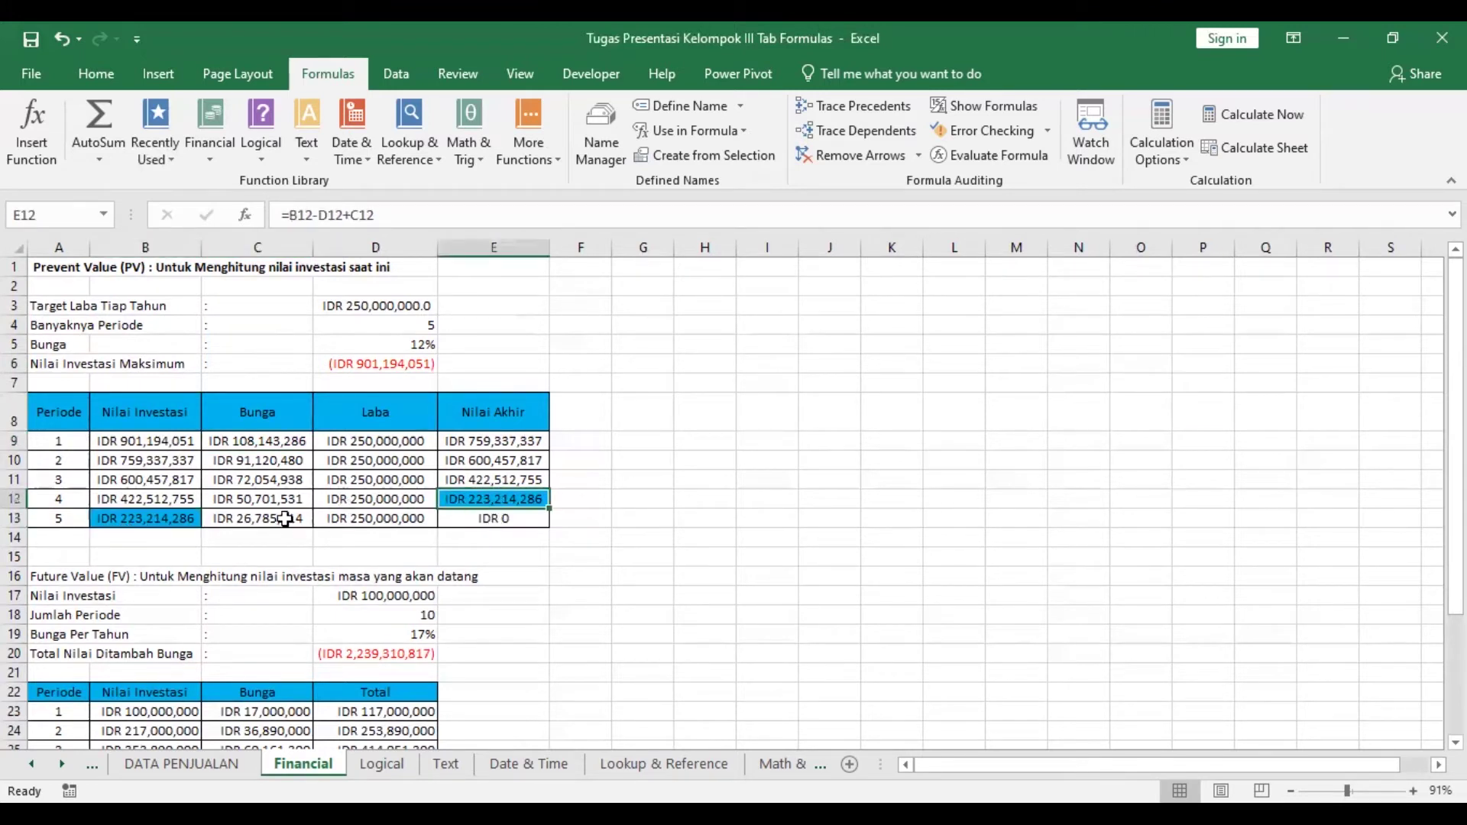
{"action": "left_click", "coordinate": [187, 516]}
Examine the Future Value section, comparing the formulas in B23, the FV total in D20 and the period 10 value in B32
{"action": "scroll", "coordinate": [183, 520], "scroll_direction": "down", "scroll_amount": 1}
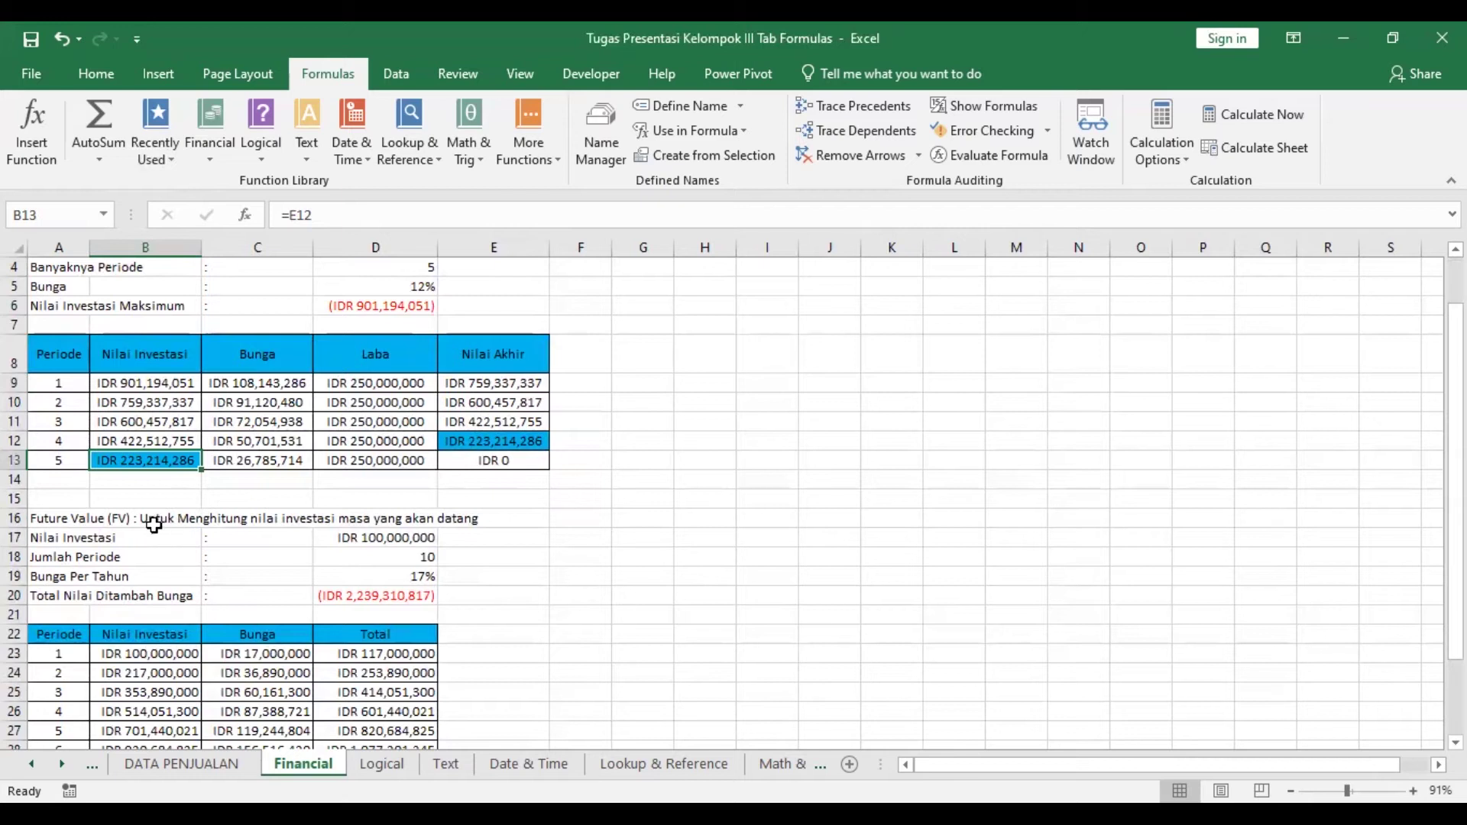
{"action": "scroll", "coordinate": [172, 526], "scroll_direction": "down", "scroll_amount": 1}
{"action": "scroll", "coordinate": [364, 479], "scroll_direction": "up", "scroll_amount": 1}
{"action": "scroll", "coordinate": [357, 572], "scroll_direction": "down", "scroll_amount": 2}
{"action": "left_click", "coordinate": [114, 523]}
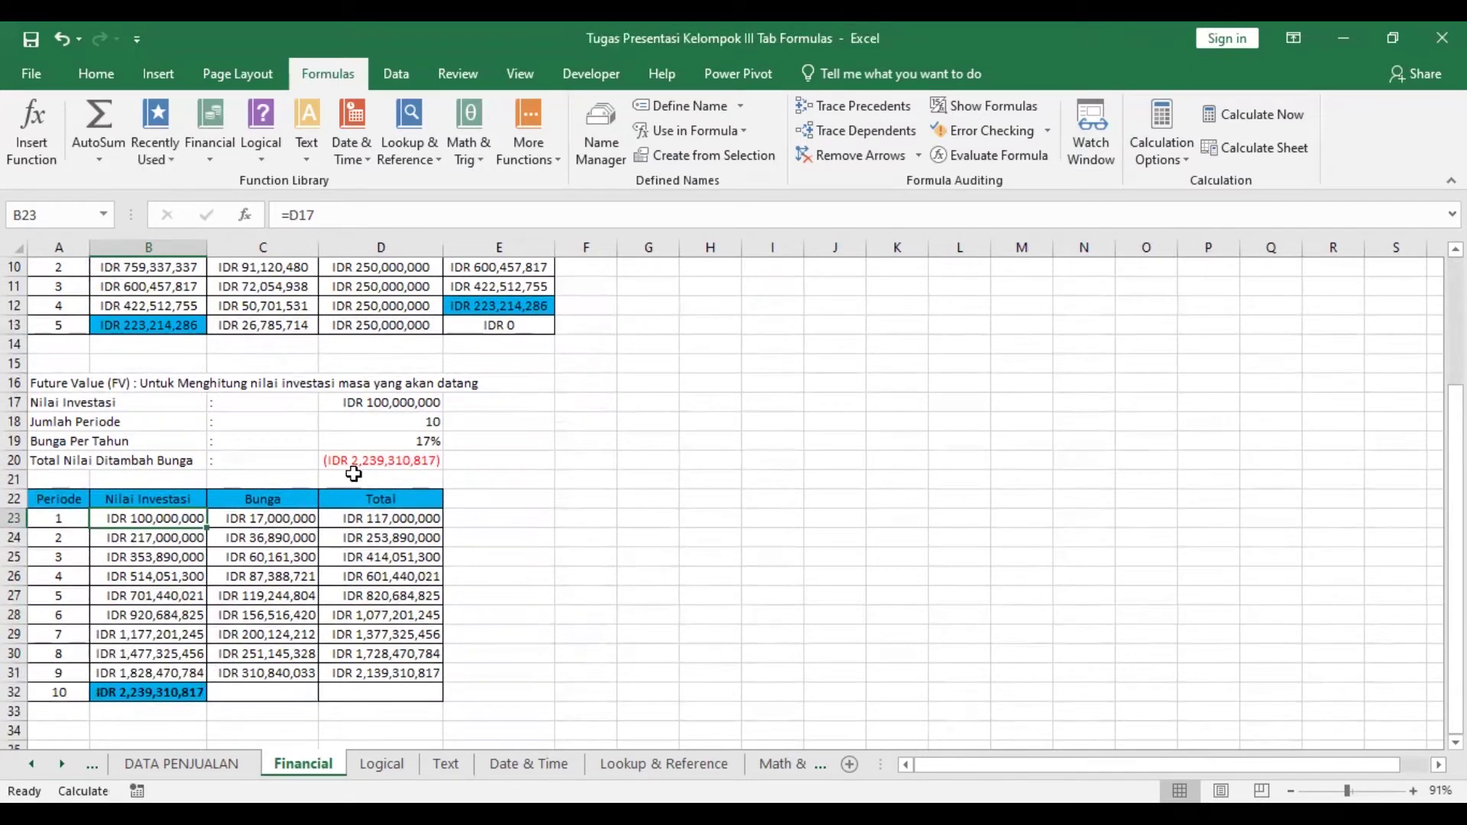
{"action": "left_click", "coordinate": [362, 459]}
{"action": "left_click", "coordinate": [179, 692]}
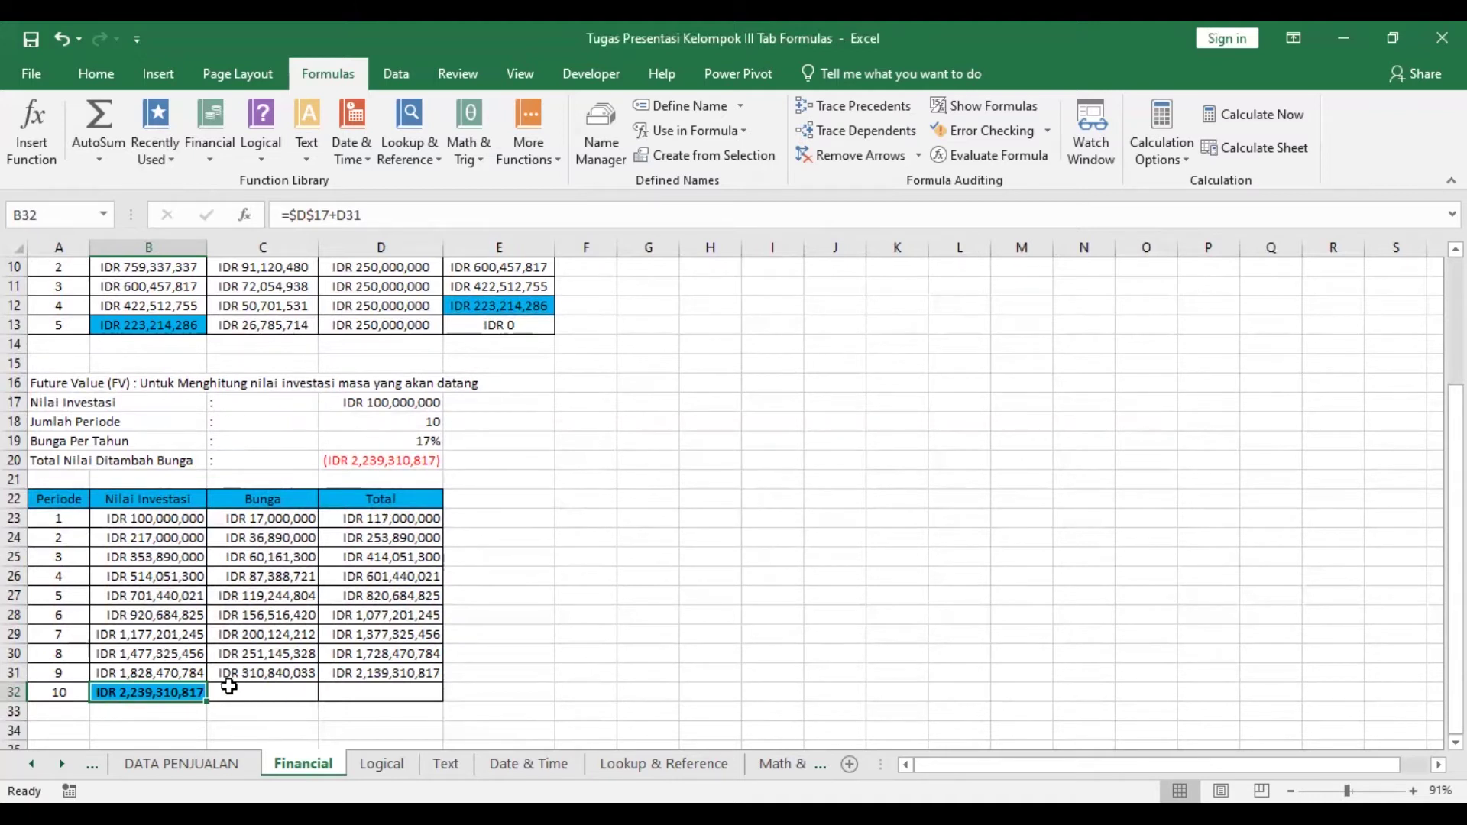
{"action": "scroll", "coordinate": [455, 425], "scroll_direction": "up", "scroll_amount": 1}
{"action": "scroll", "coordinate": [455, 425], "scroll_direction": "up", "scroll_amount": 1}
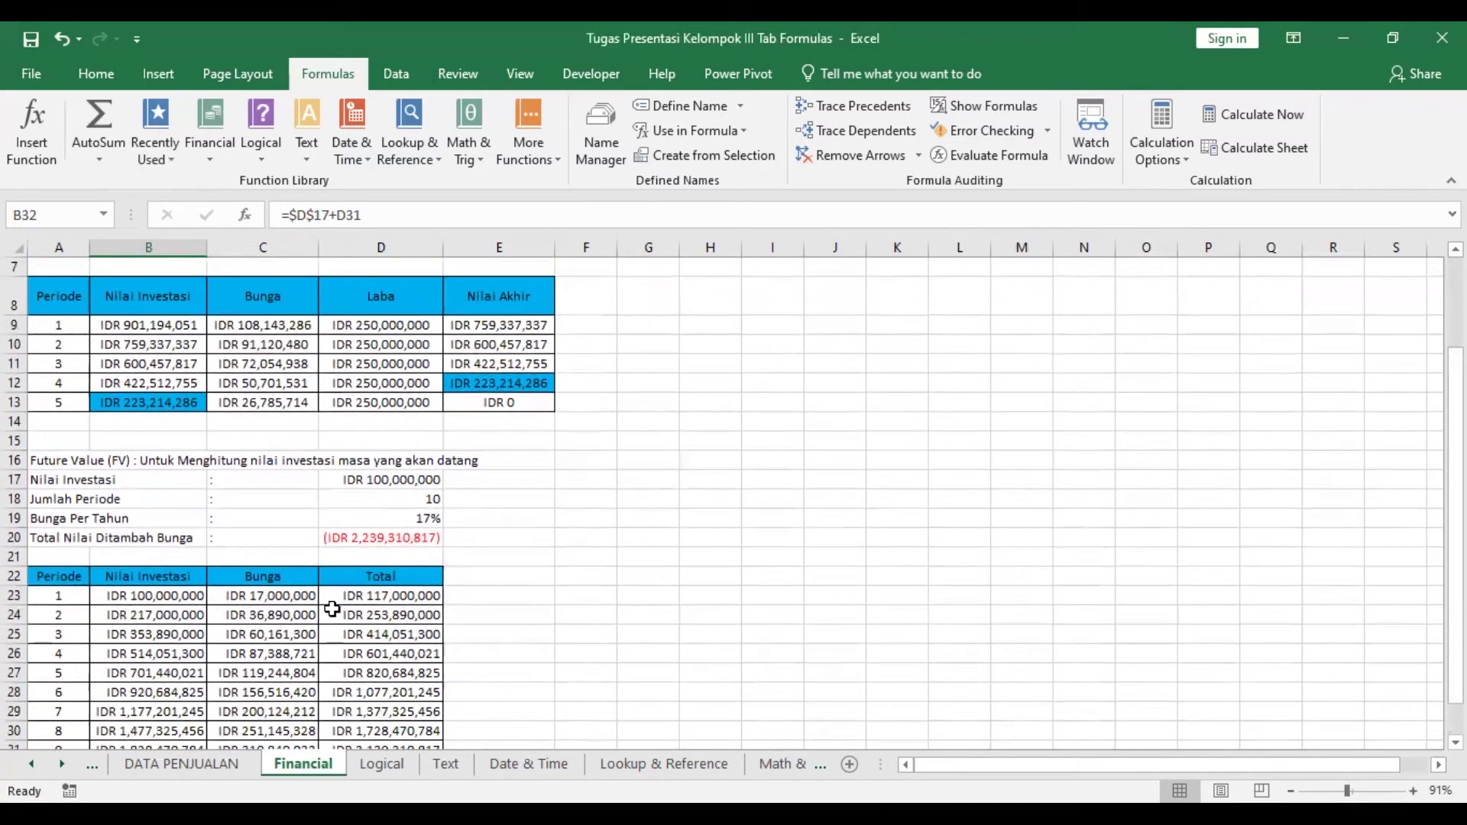
{"action": "scroll", "coordinate": [328, 606], "scroll_direction": "down", "scroll_amount": 2}
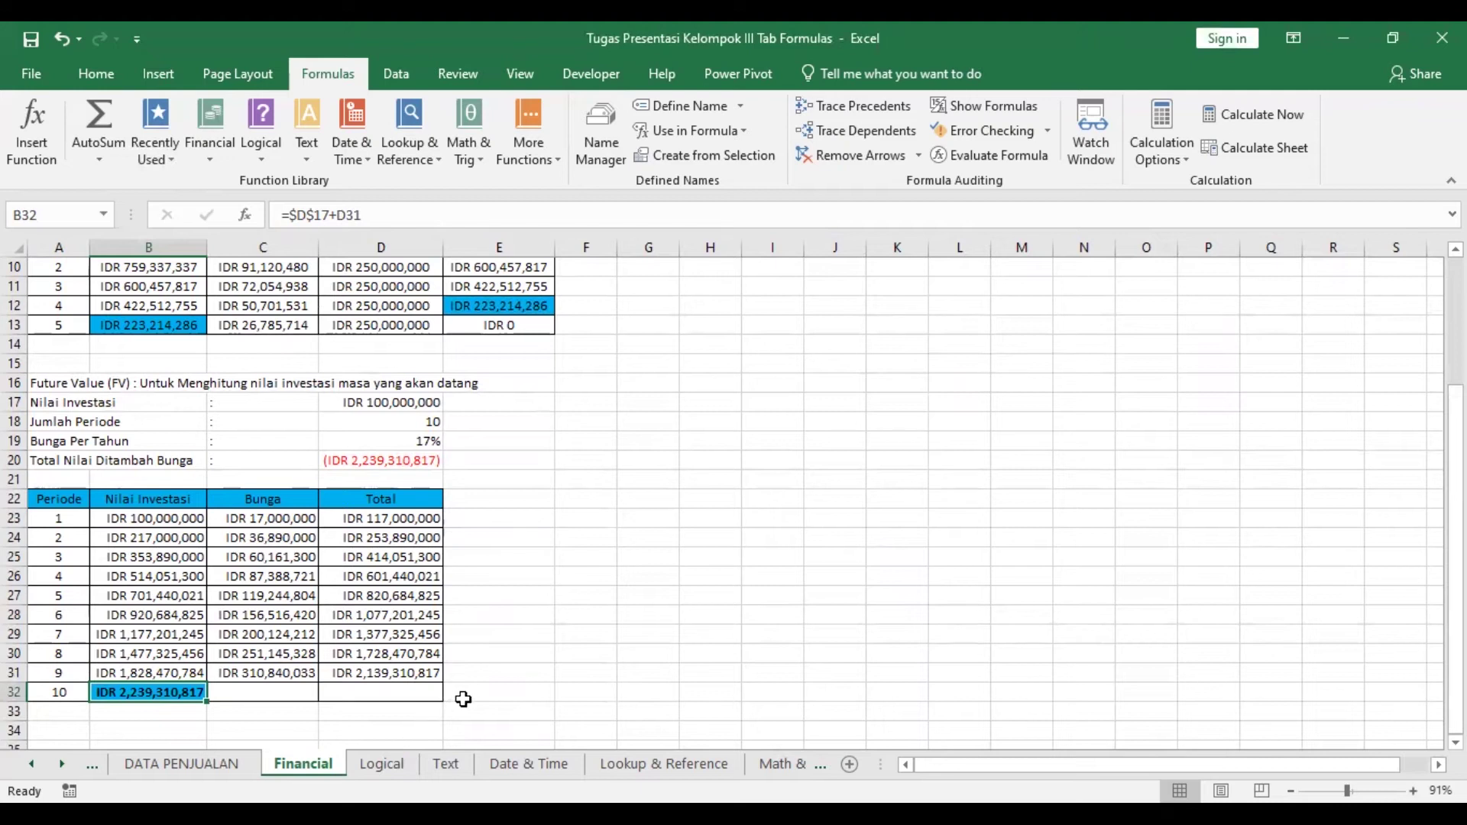
{"action": "scroll", "coordinate": [468, 691], "scroll_direction": "up", "scroll_amount": 1}
{"action": "scroll", "coordinate": [467, 691], "scroll_direction": "down", "scroll_amount": 1}
Open the Logical sheet and review the list of available logical functions
{"action": "left_click", "coordinate": [382, 763]}
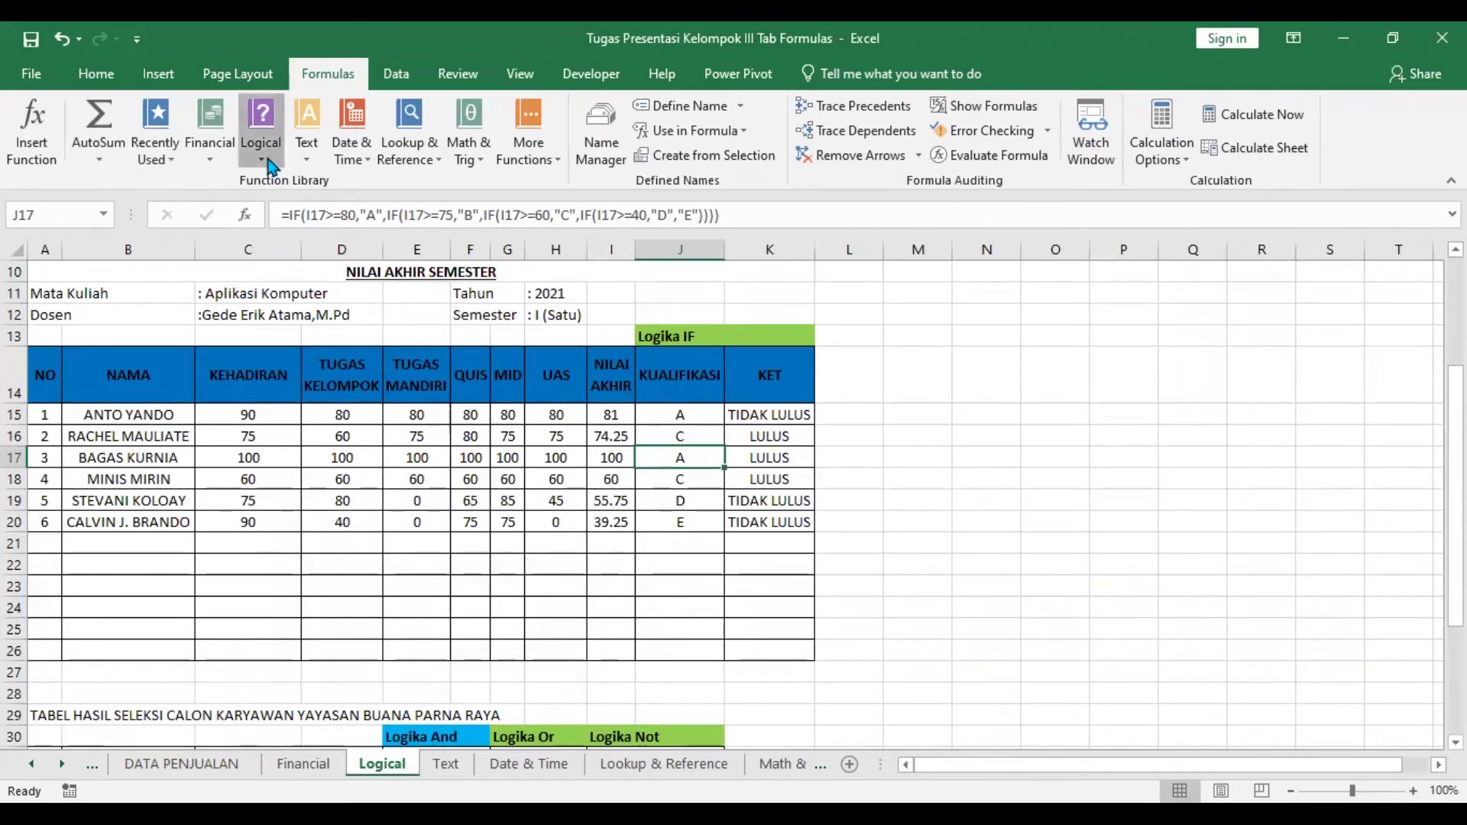
{"action": "left_click", "coordinate": [263, 153]}
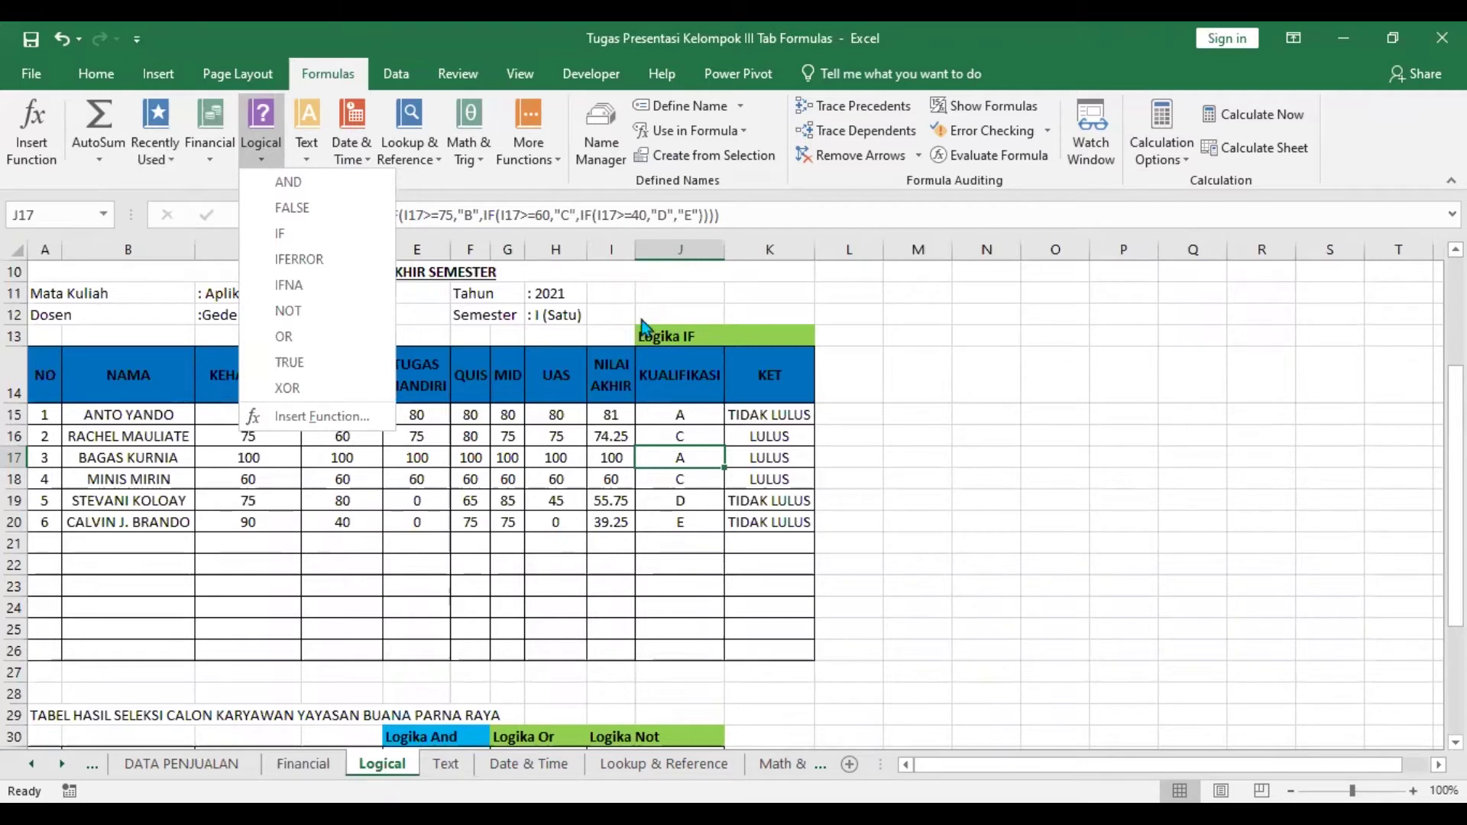
{"action": "left_click", "coordinate": [749, 323]}
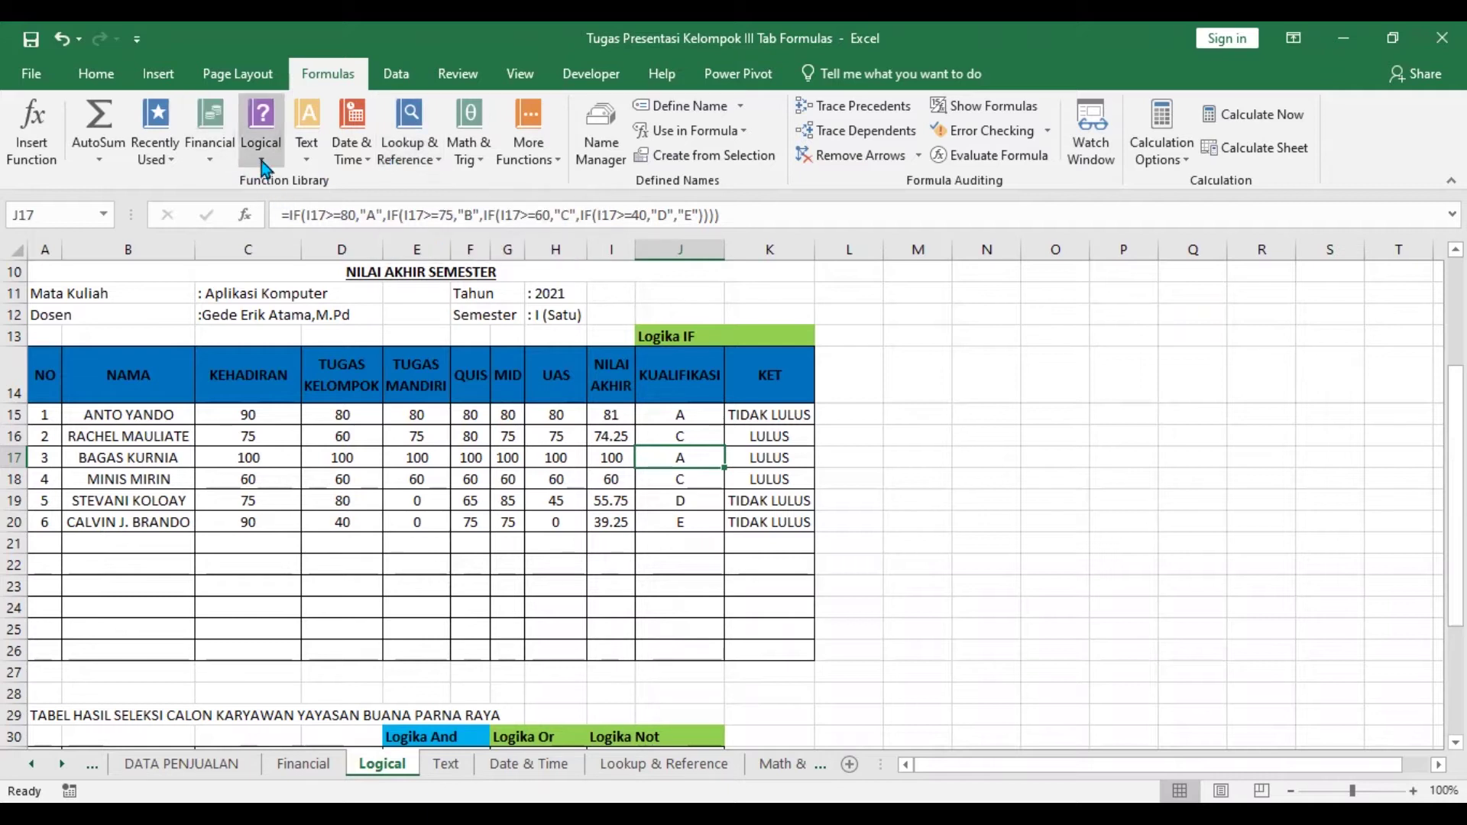
Inspect the Logika IF example through the row 15 formulas for Kualifikasi, Nilai Akhir and Ket
{"action": "left_click", "coordinate": [669, 338]}
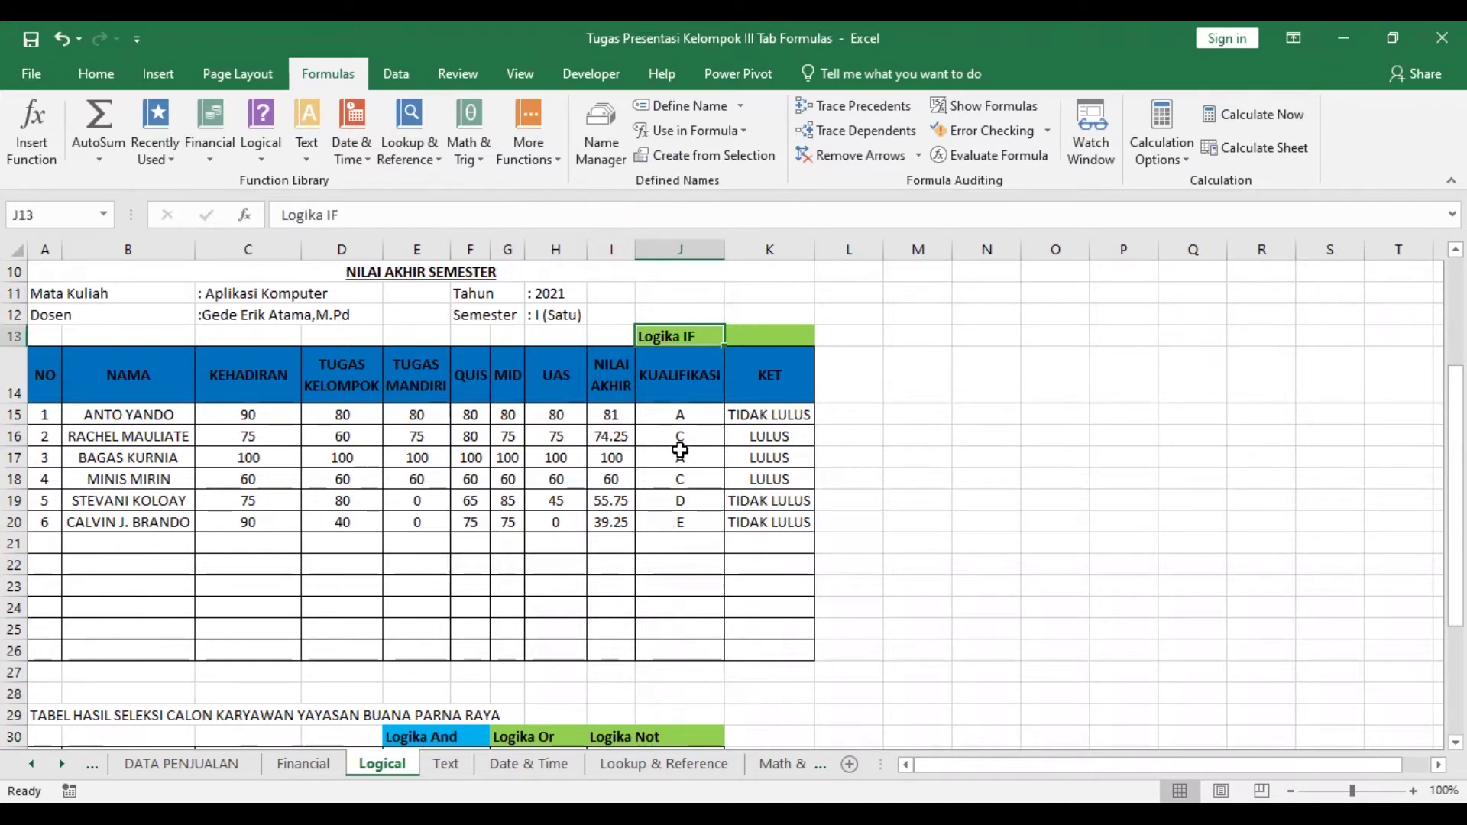
{"action": "left_click", "coordinate": [680, 415]}
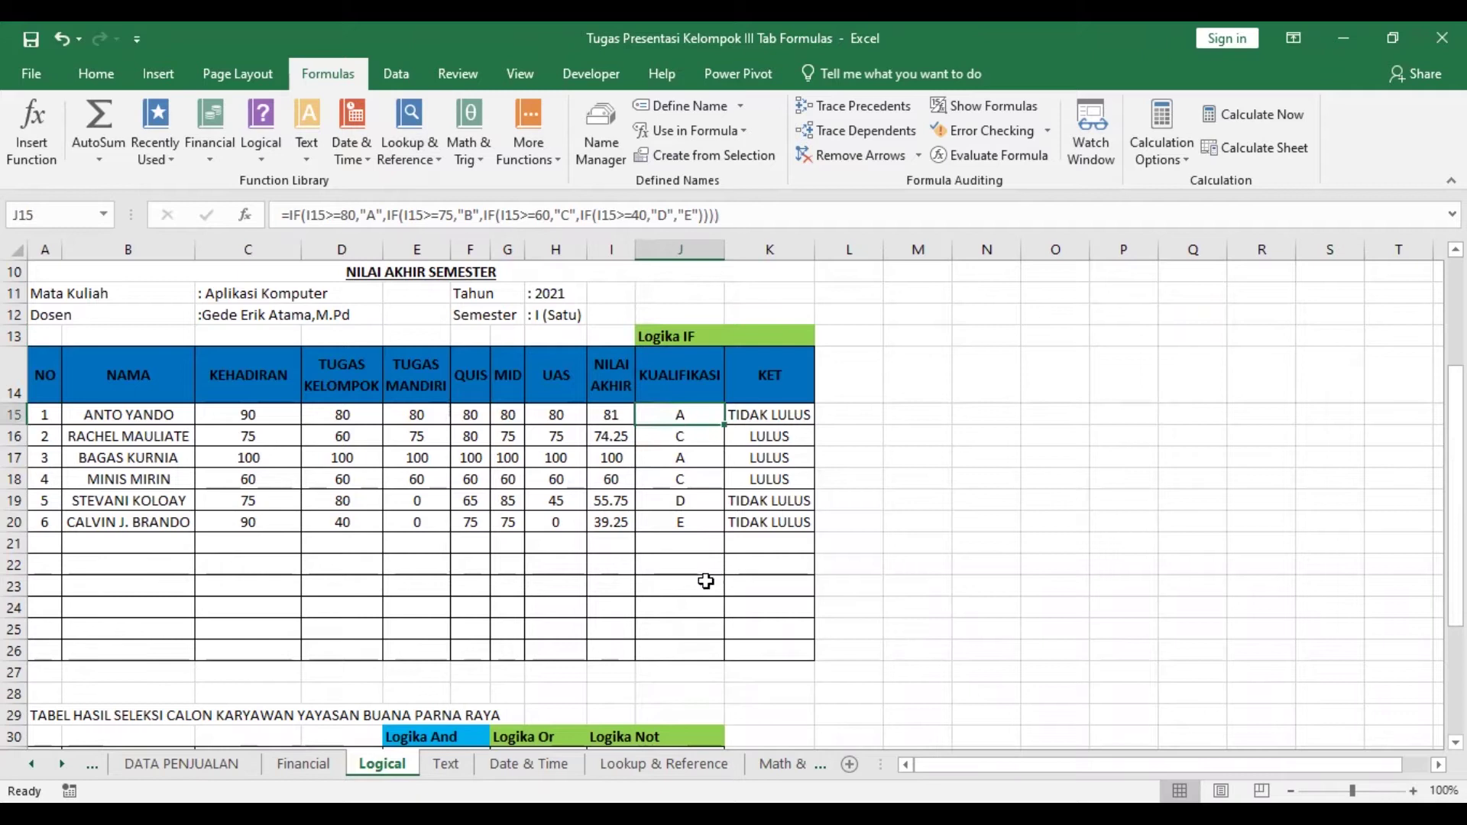
{"action": "left_click", "coordinate": [609, 415]}
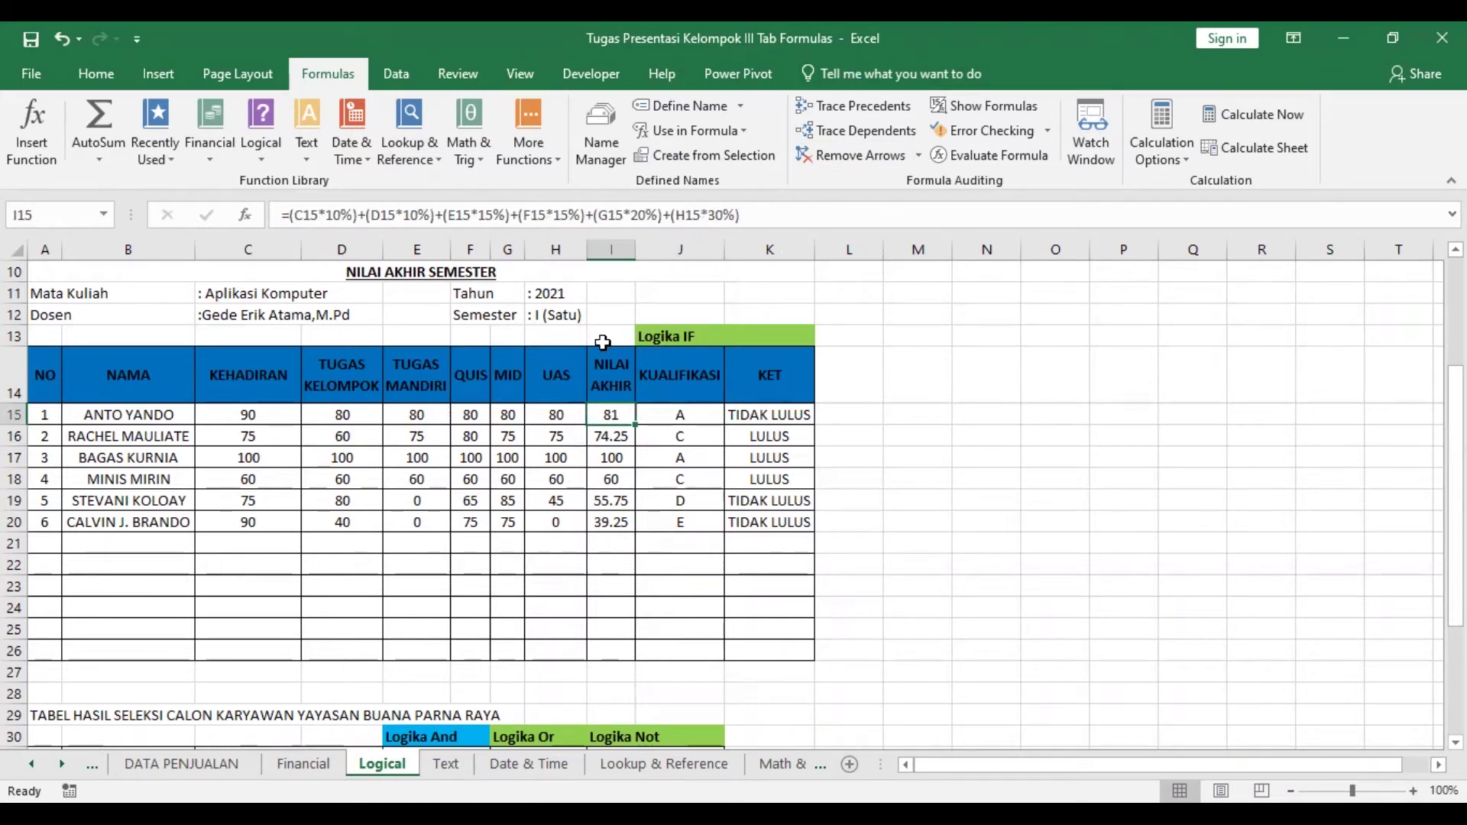
{"action": "left_click", "coordinate": [762, 409]}
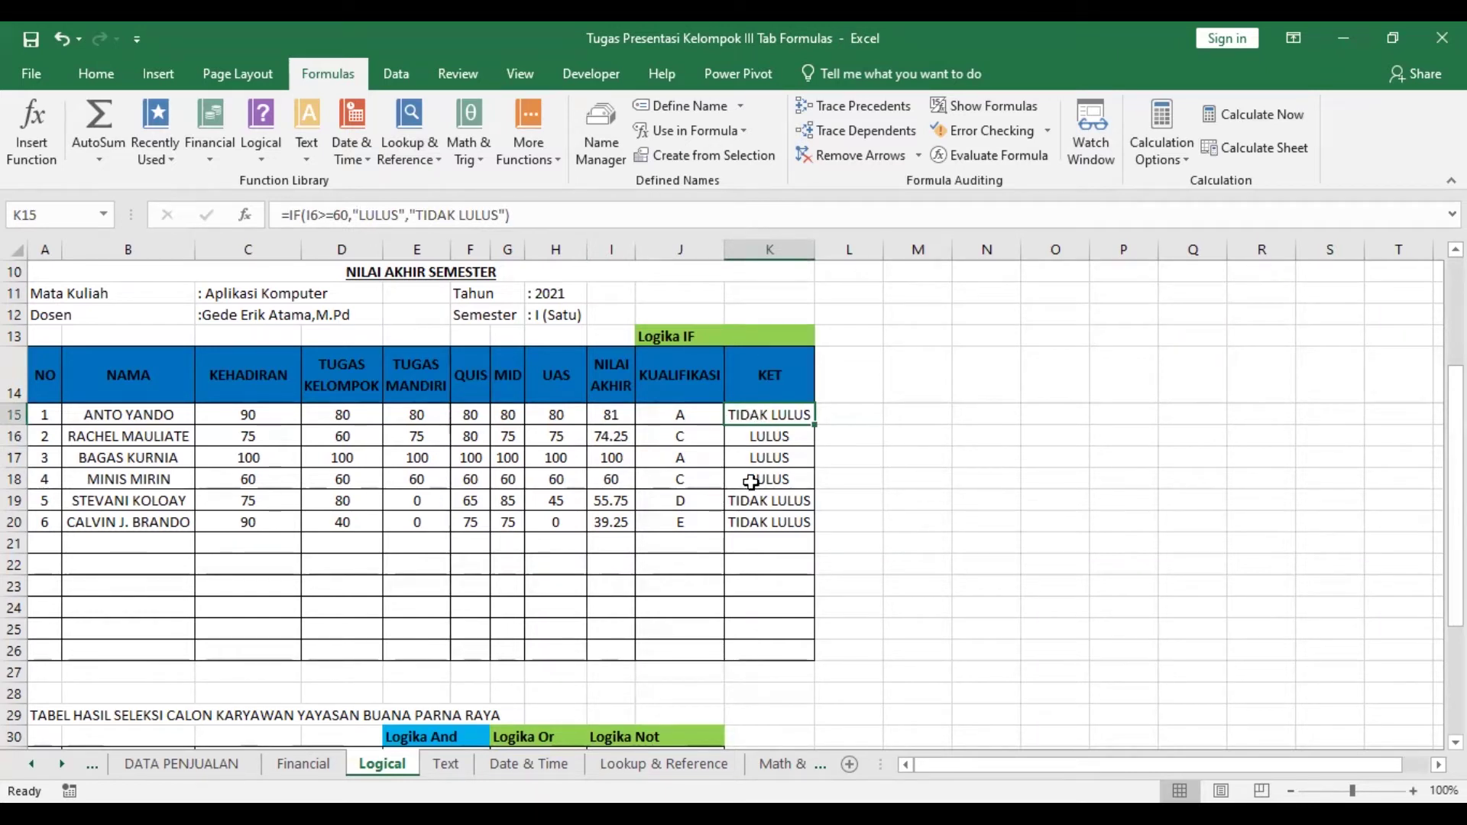
Examine the Logika And, Or and Not formulas in row 33 of the employee selection table
{"action": "scroll", "coordinate": [753, 480], "scroll_direction": "down", "scroll_amount": 2}
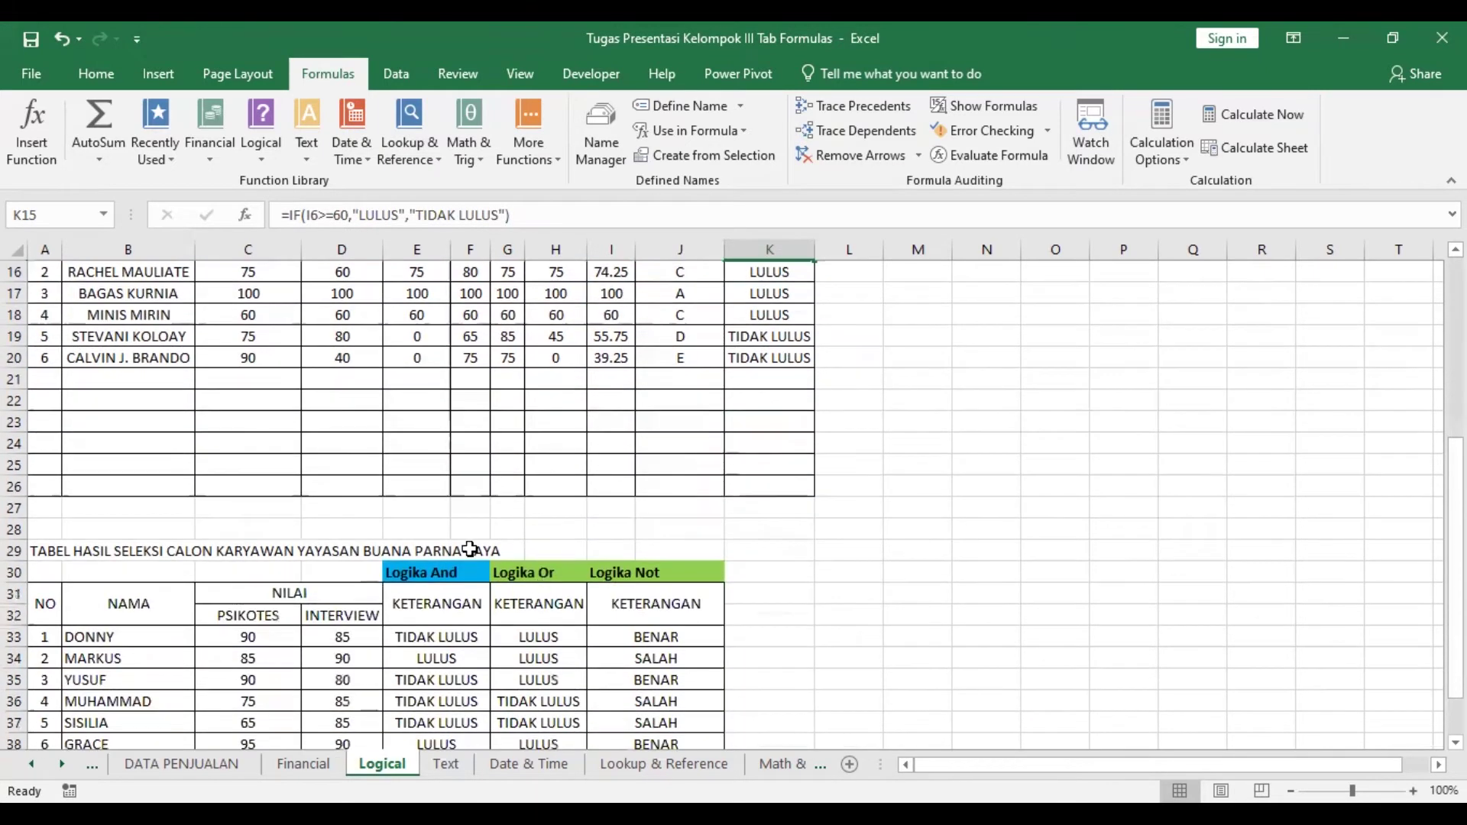
{"action": "scroll", "coordinate": [473, 580], "scroll_direction": "up", "scroll_amount": 1}
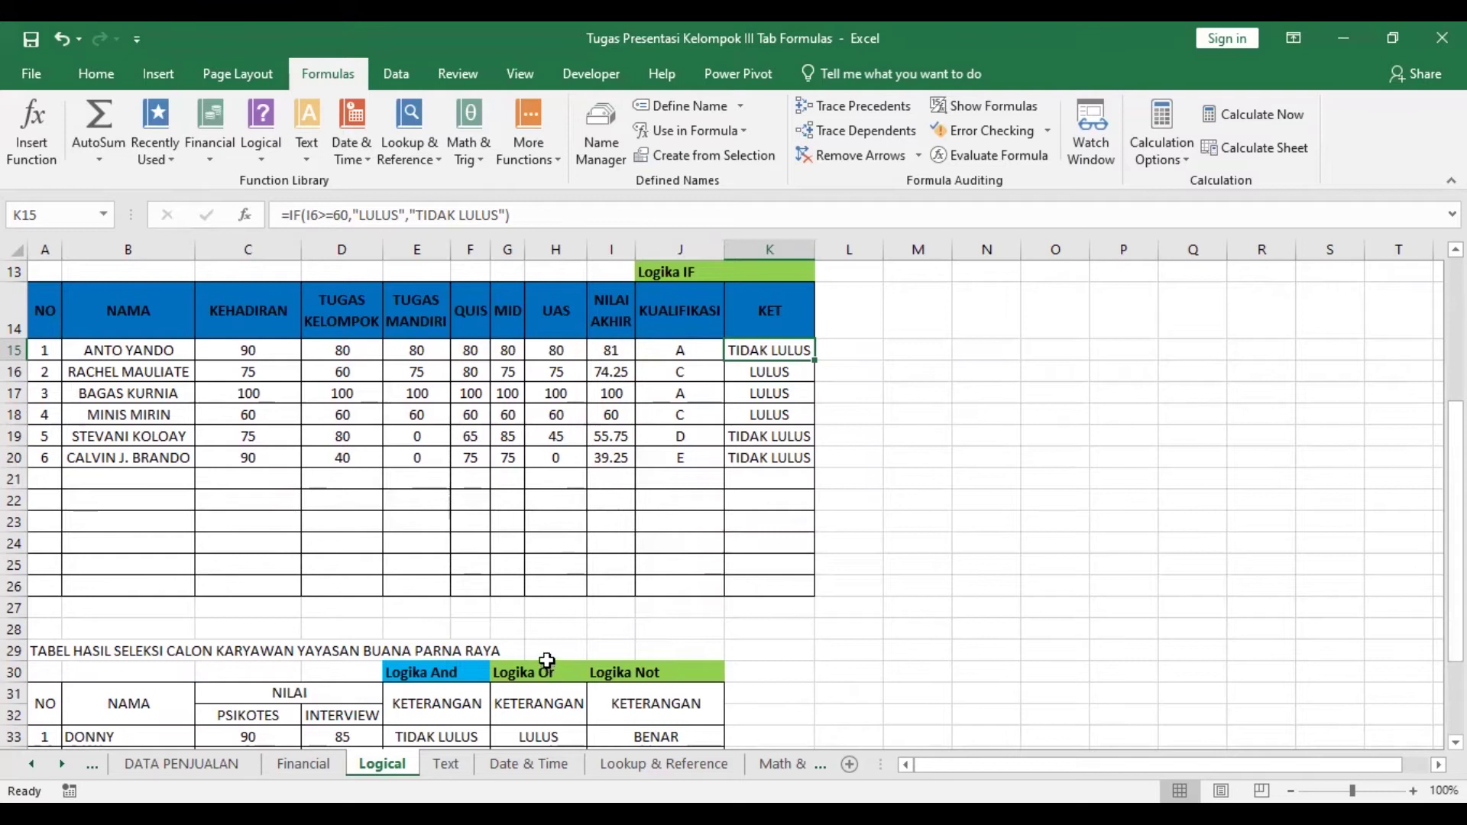
{"action": "scroll", "coordinate": [547, 661], "scroll_direction": "down", "scroll_amount": 3}
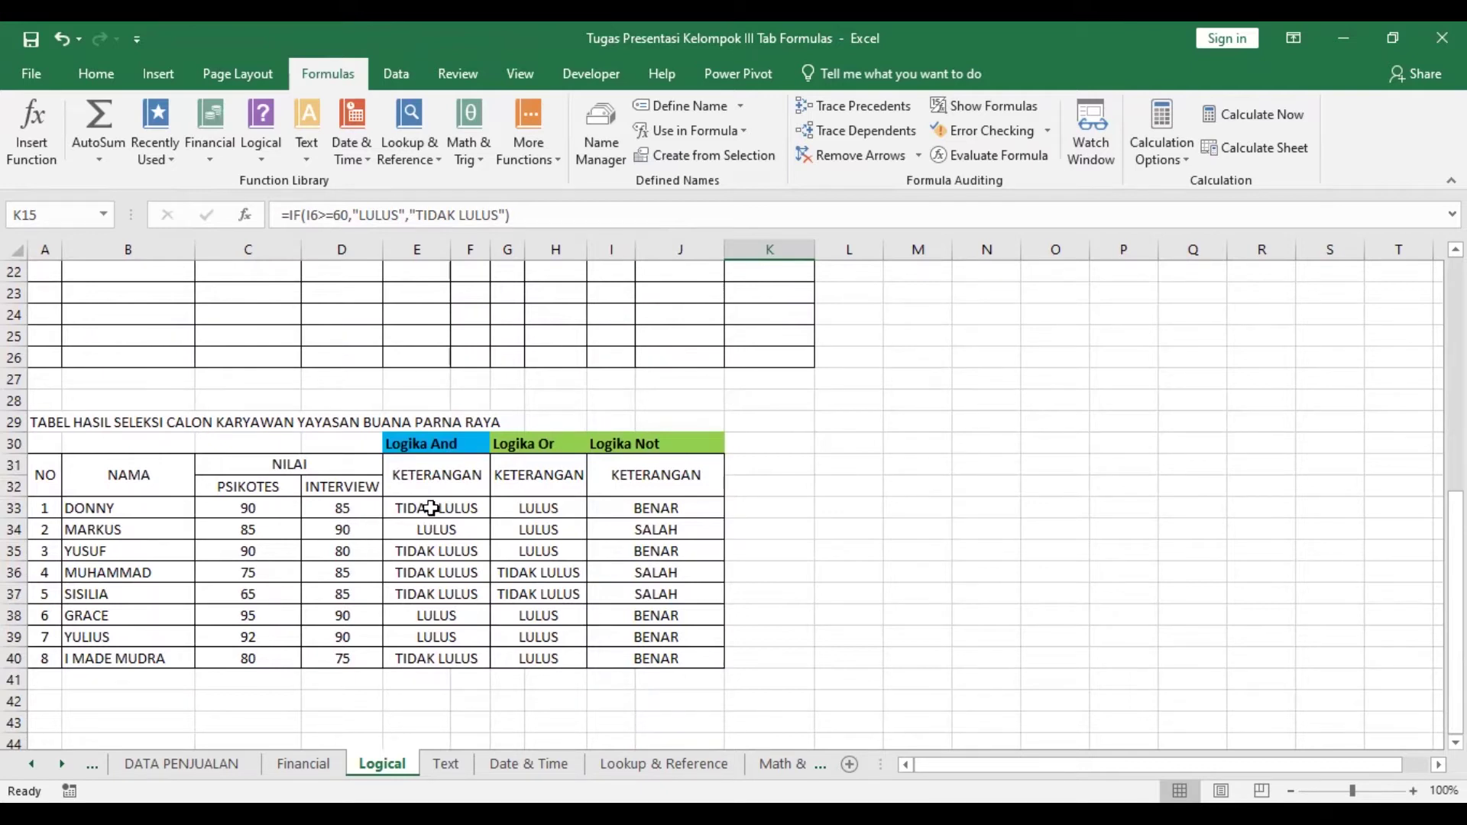
{"action": "left_click", "coordinate": [420, 510]}
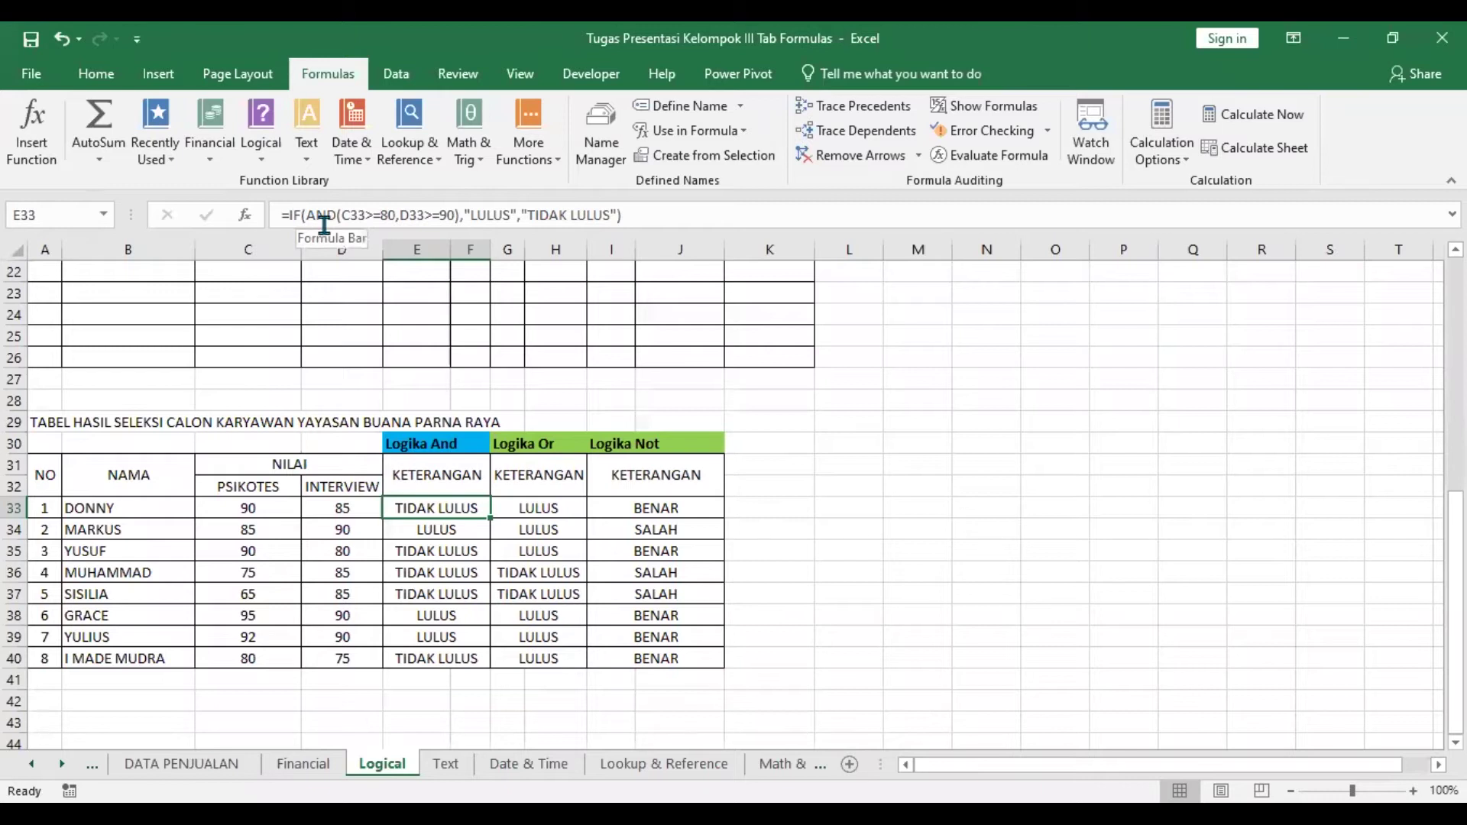
{"action": "left_click", "coordinate": [533, 508]}
{"action": "left_click", "coordinate": [642, 510]}
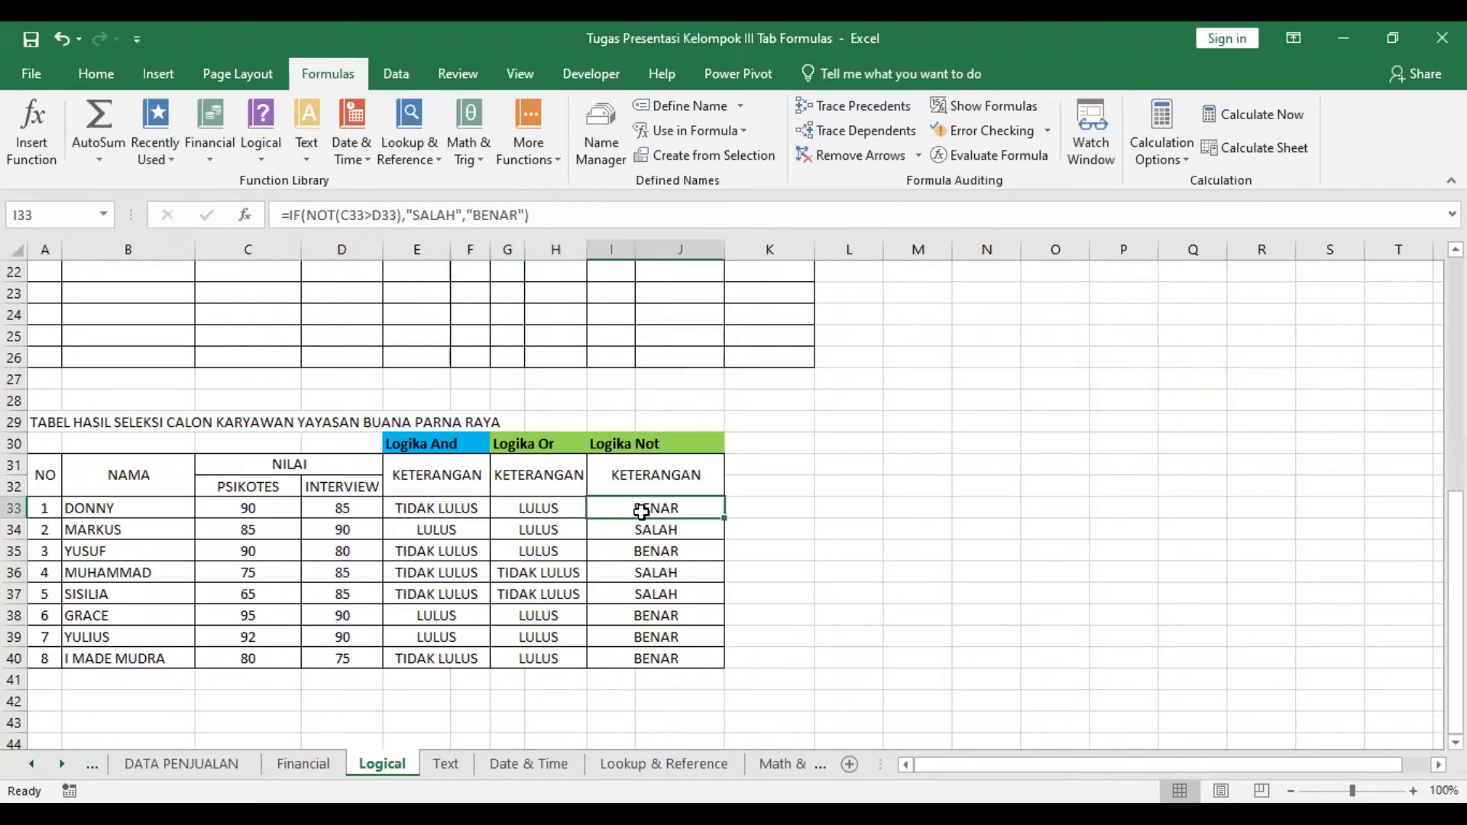
Compare the AND, OR and NOT formulas for the first candidate in E33, G33 and I33
{"action": "left_click", "coordinate": [444, 508]}
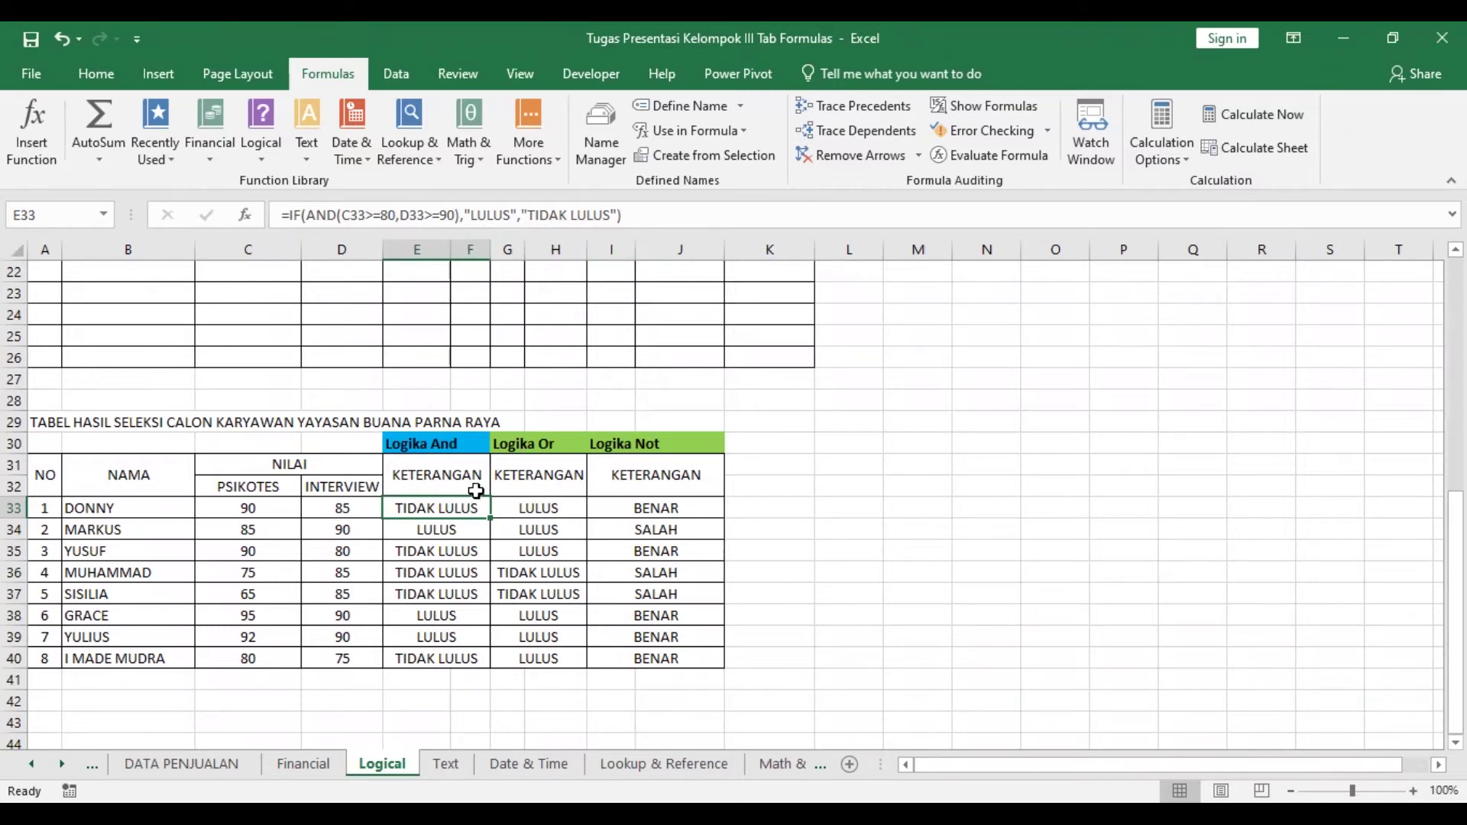
{"action": "left_click", "coordinate": [533, 508]}
{"action": "left_click", "coordinate": [658, 509]}
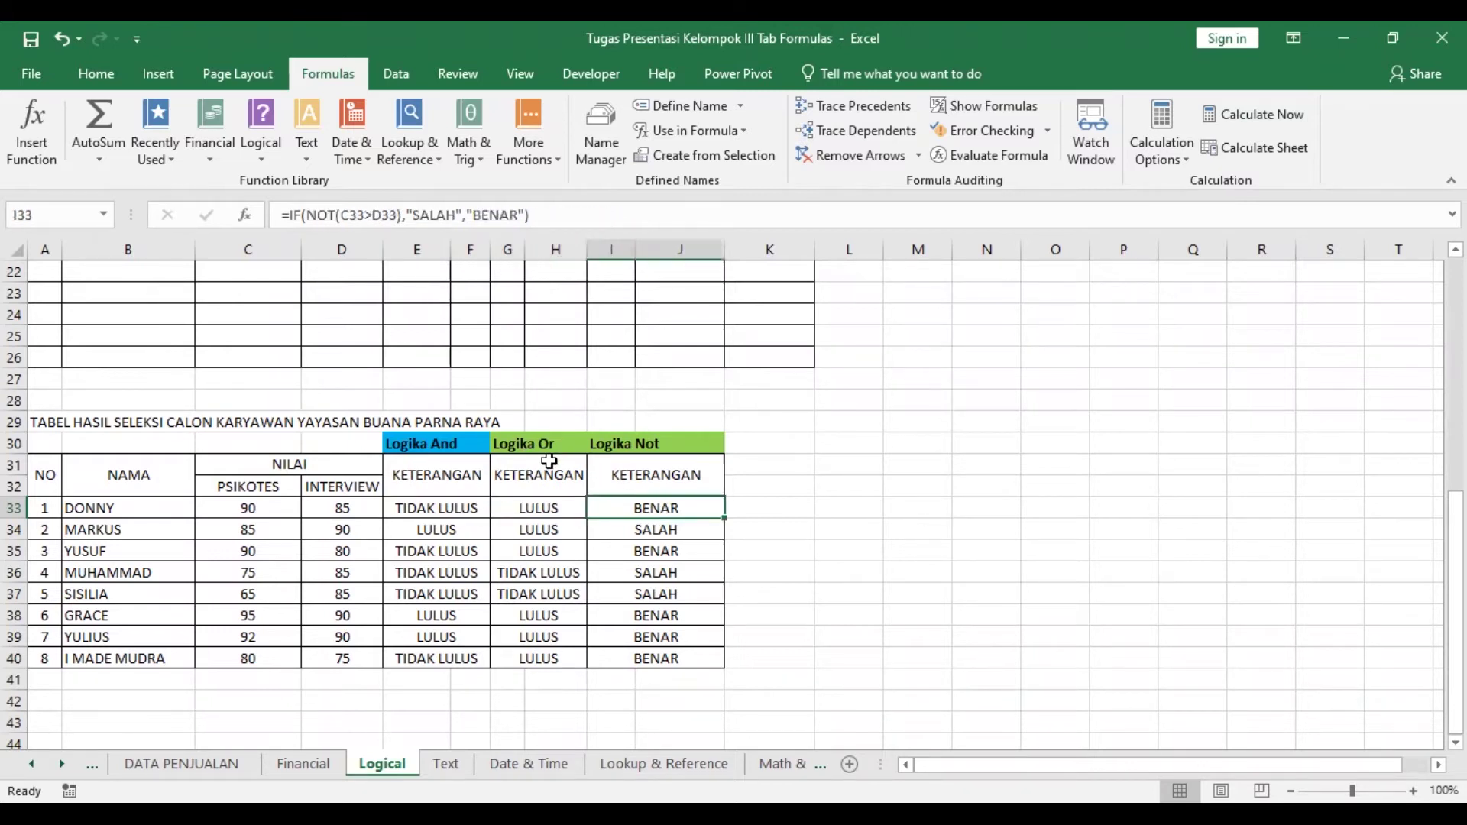
{"action": "scroll", "coordinate": [433, 598], "scroll_direction": "up", "scroll_amount": 3}
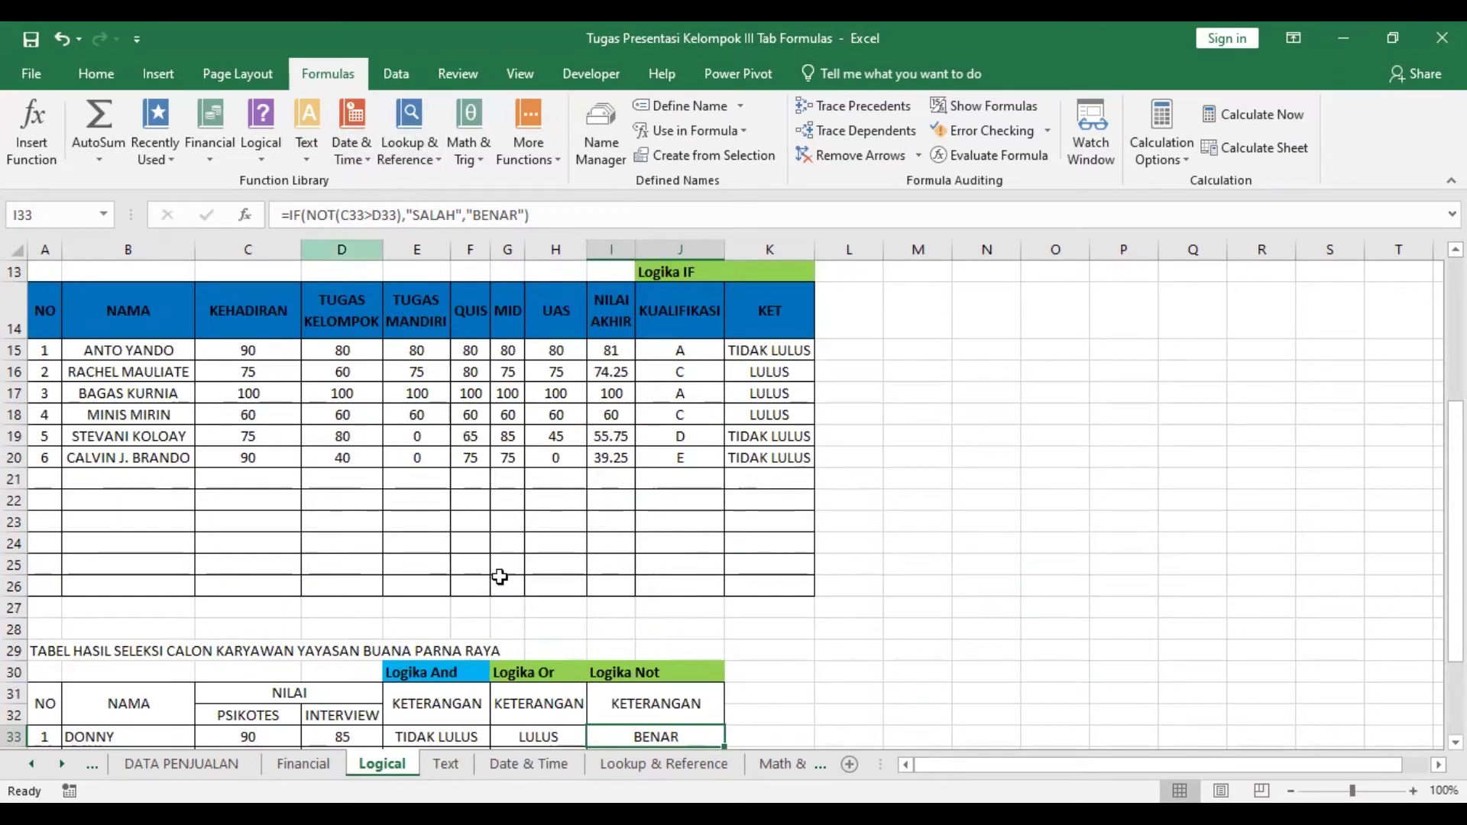
Open the Text sheet and review the list of available text functions
{"action": "left_click", "coordinate": [447, 764]}
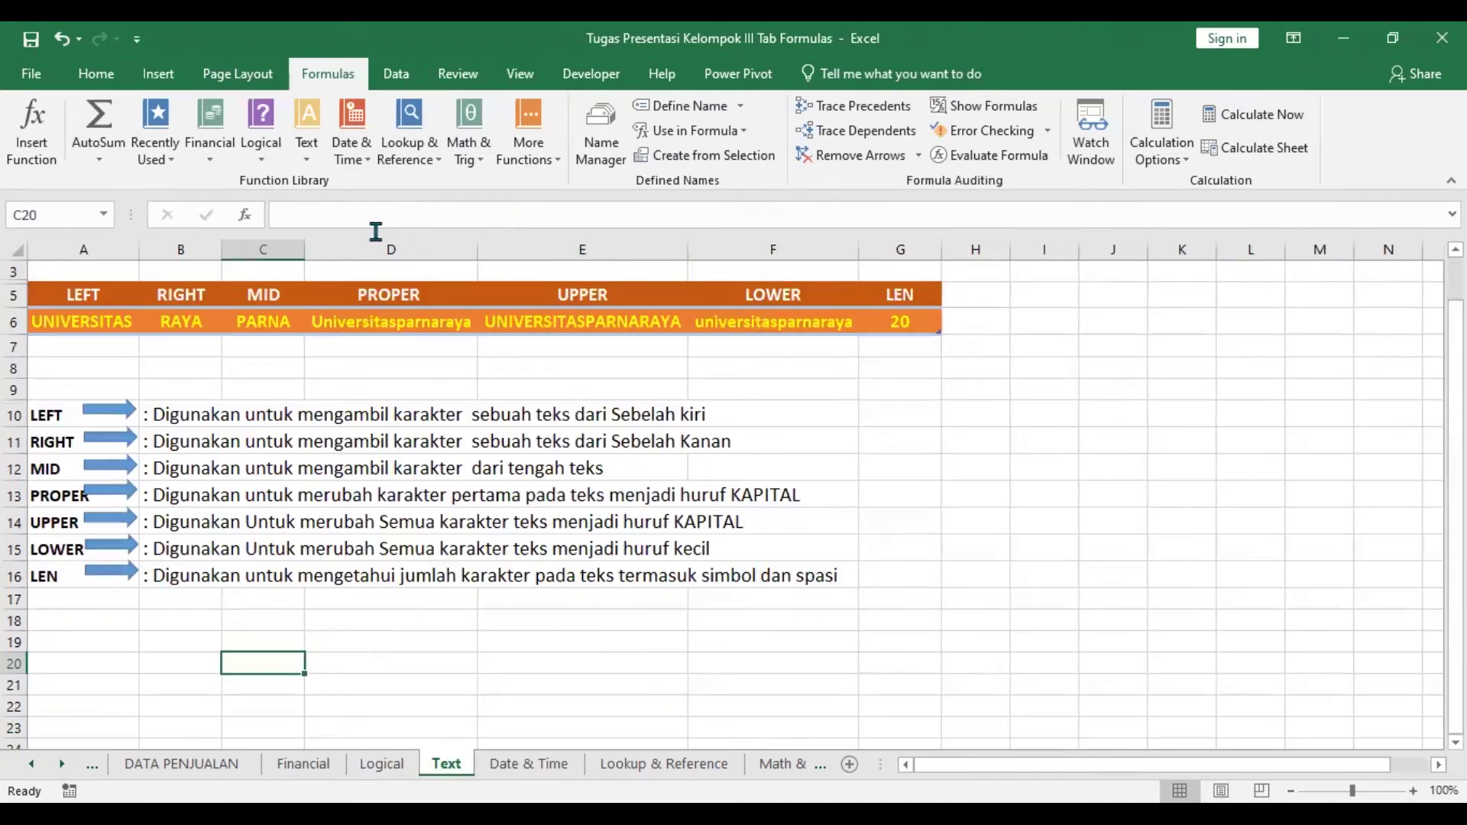
{"action": "left_click", "coordinate": [321, 158]}
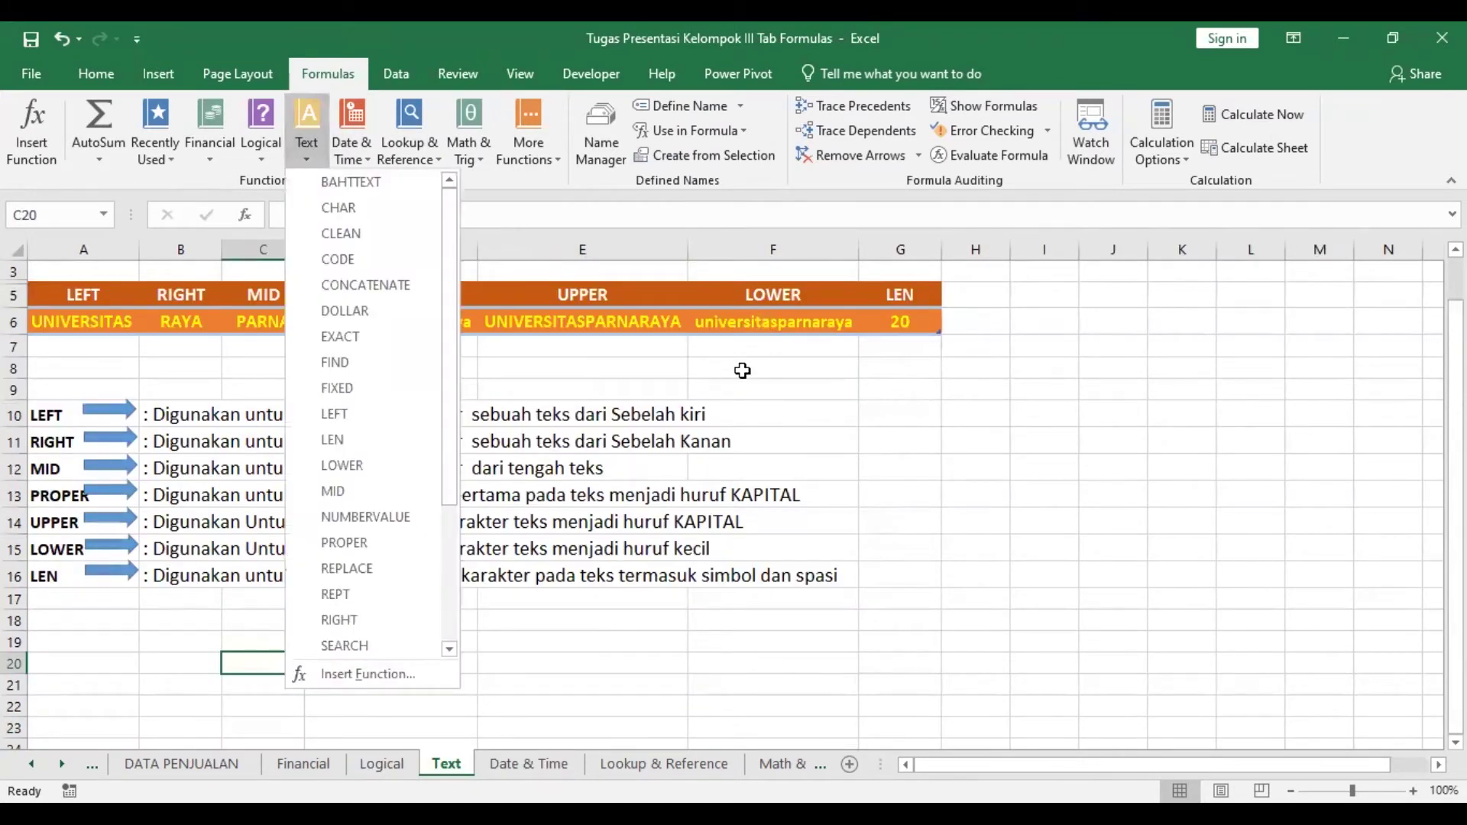
{"action": "scroll", "coordinate": [742, 371], "scroll_direction": "up", "scroll_amount": 1}
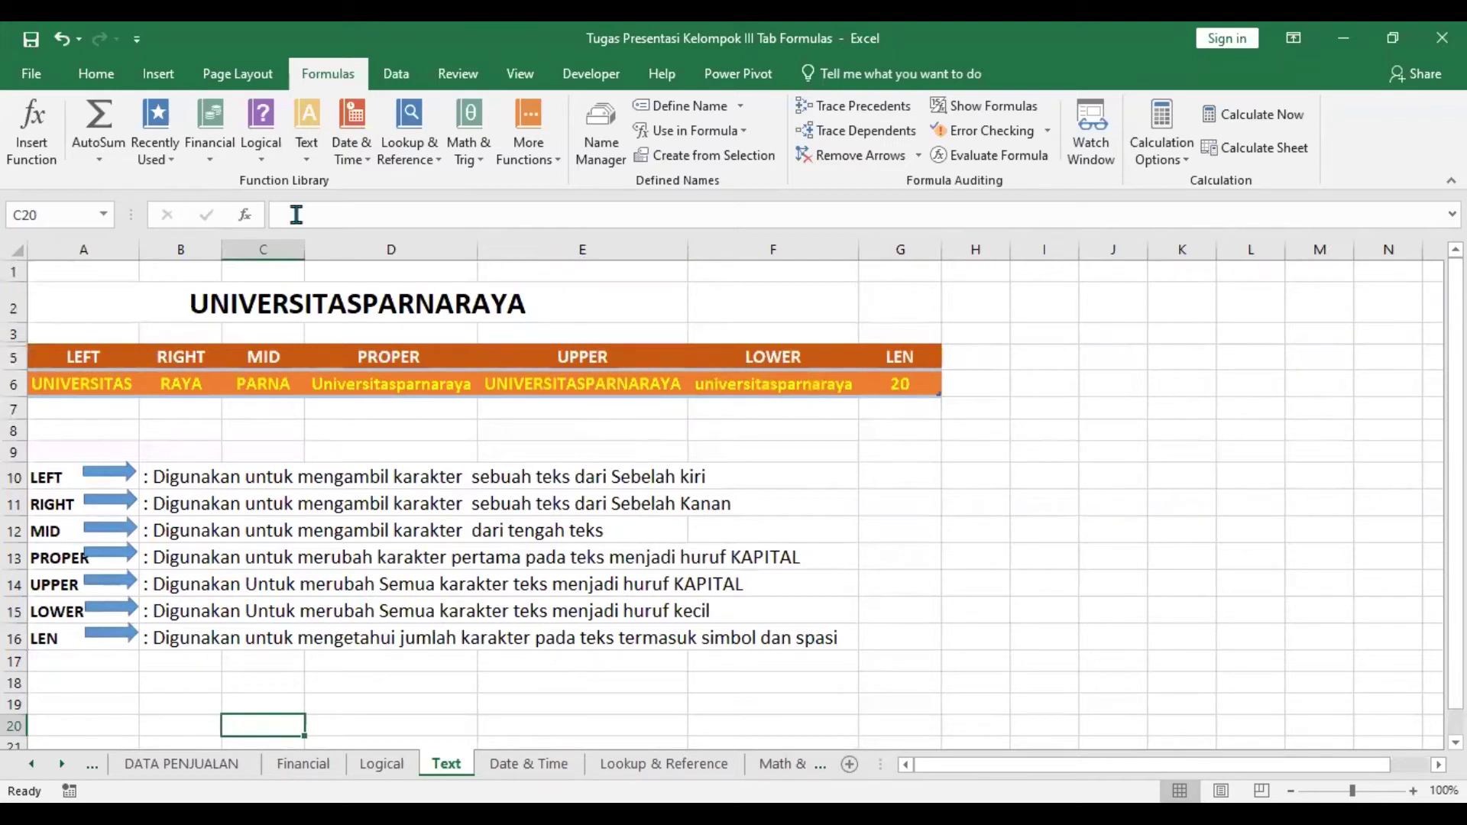
{"action": "left_click", "coordinate": [309, 159]}
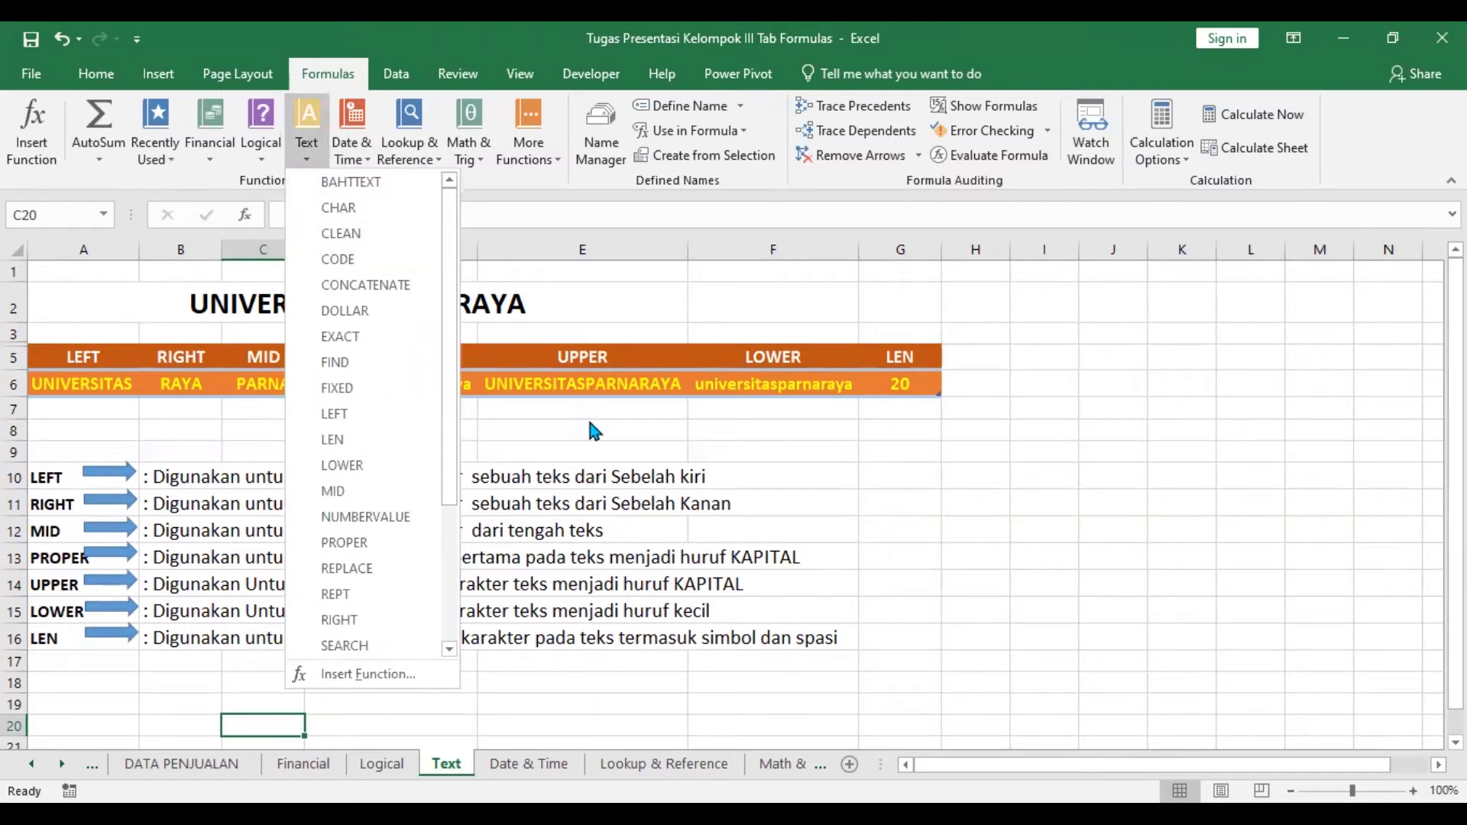
{"action": "left_click", "coordinate": [491, 438]}
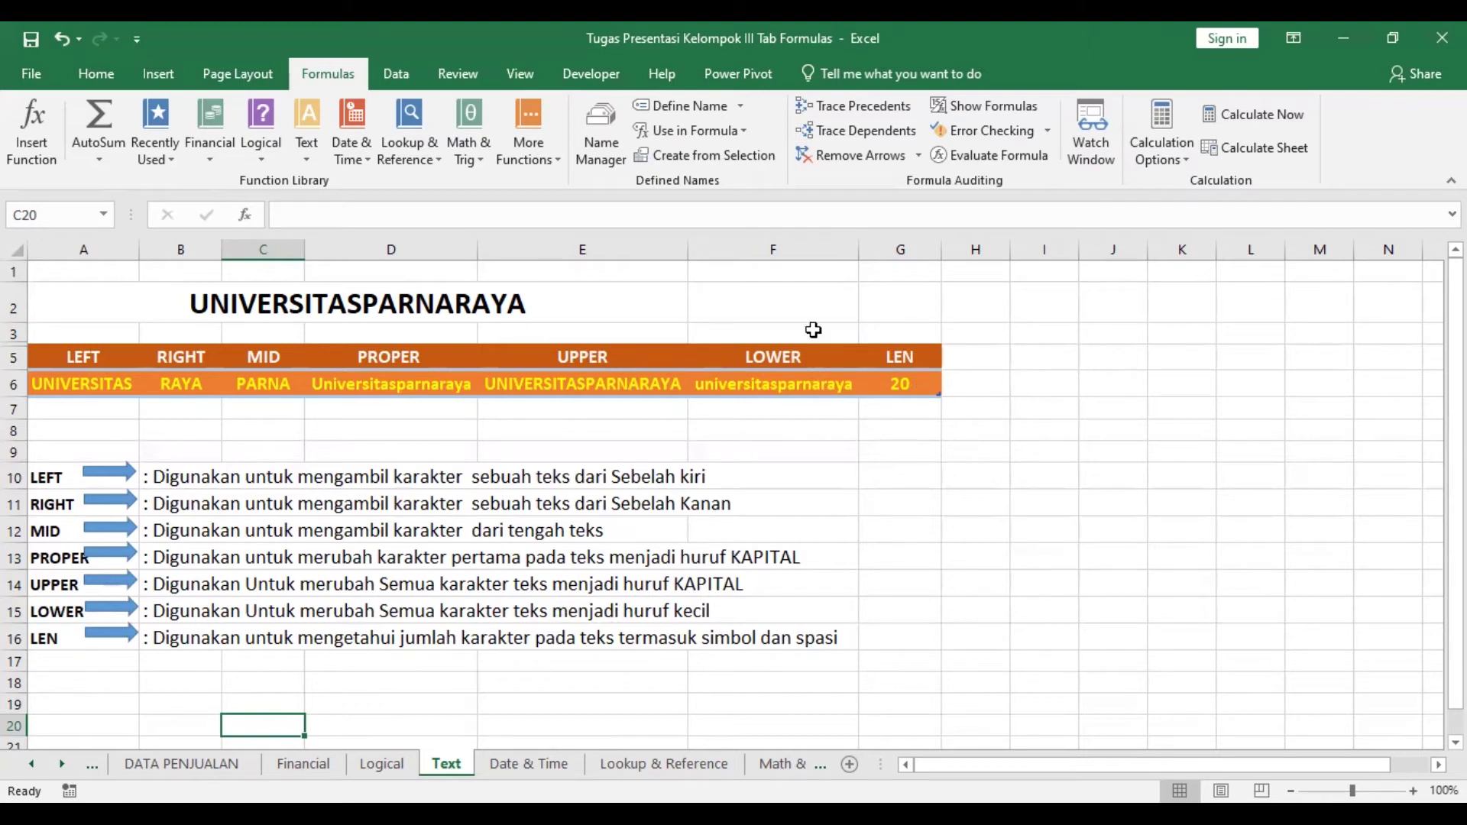
Inspect the LEFT, RIGHT and MID columns of the text example table, including the formulas in A6 and B6
{"action": "left_click", "coordinate": [84, 359]}
{"action": "left_click", "coordinate": [82, 382]}
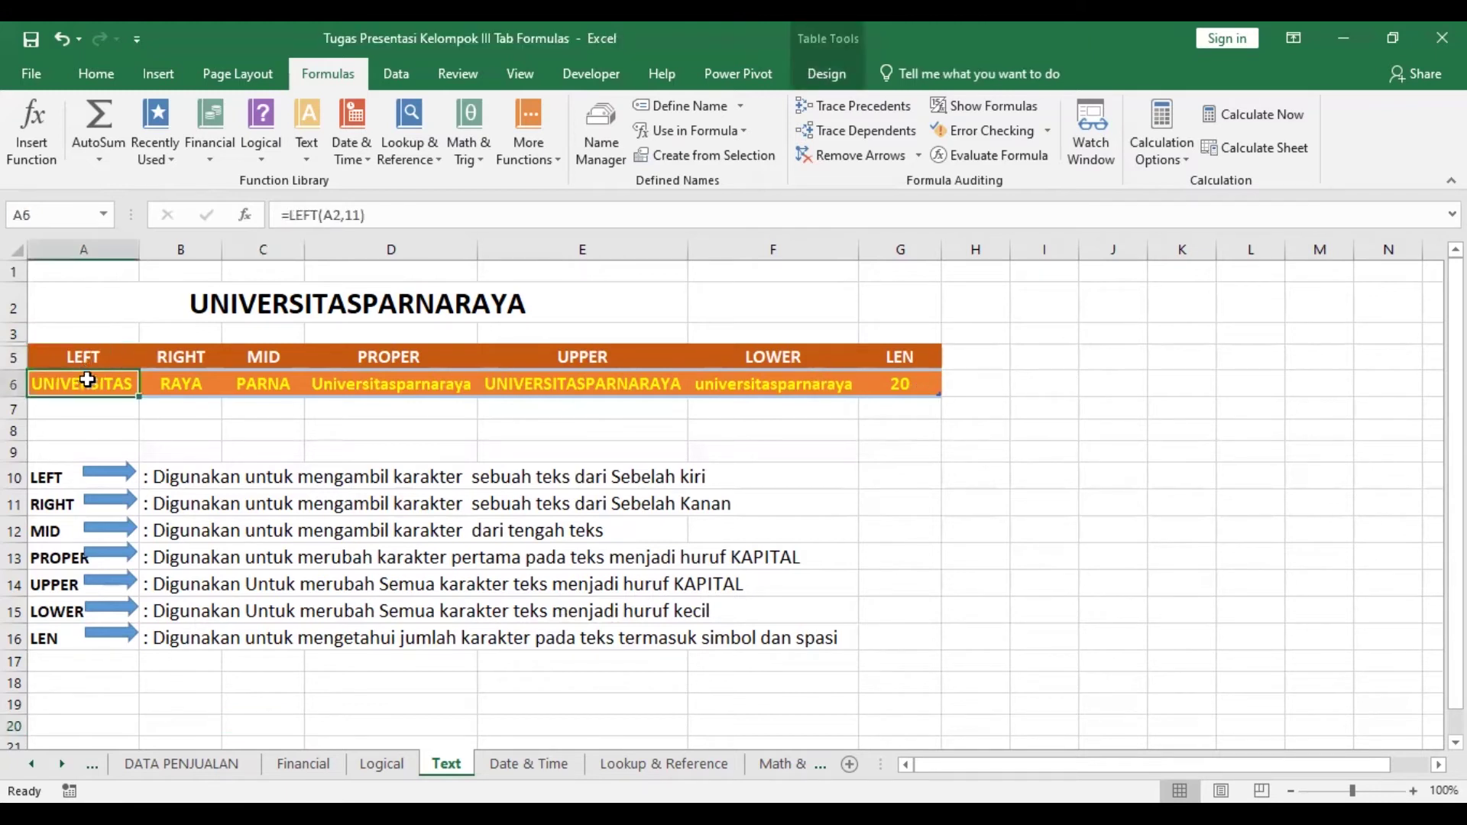
{"action": "left_click", "coordinate": [88, 361]}
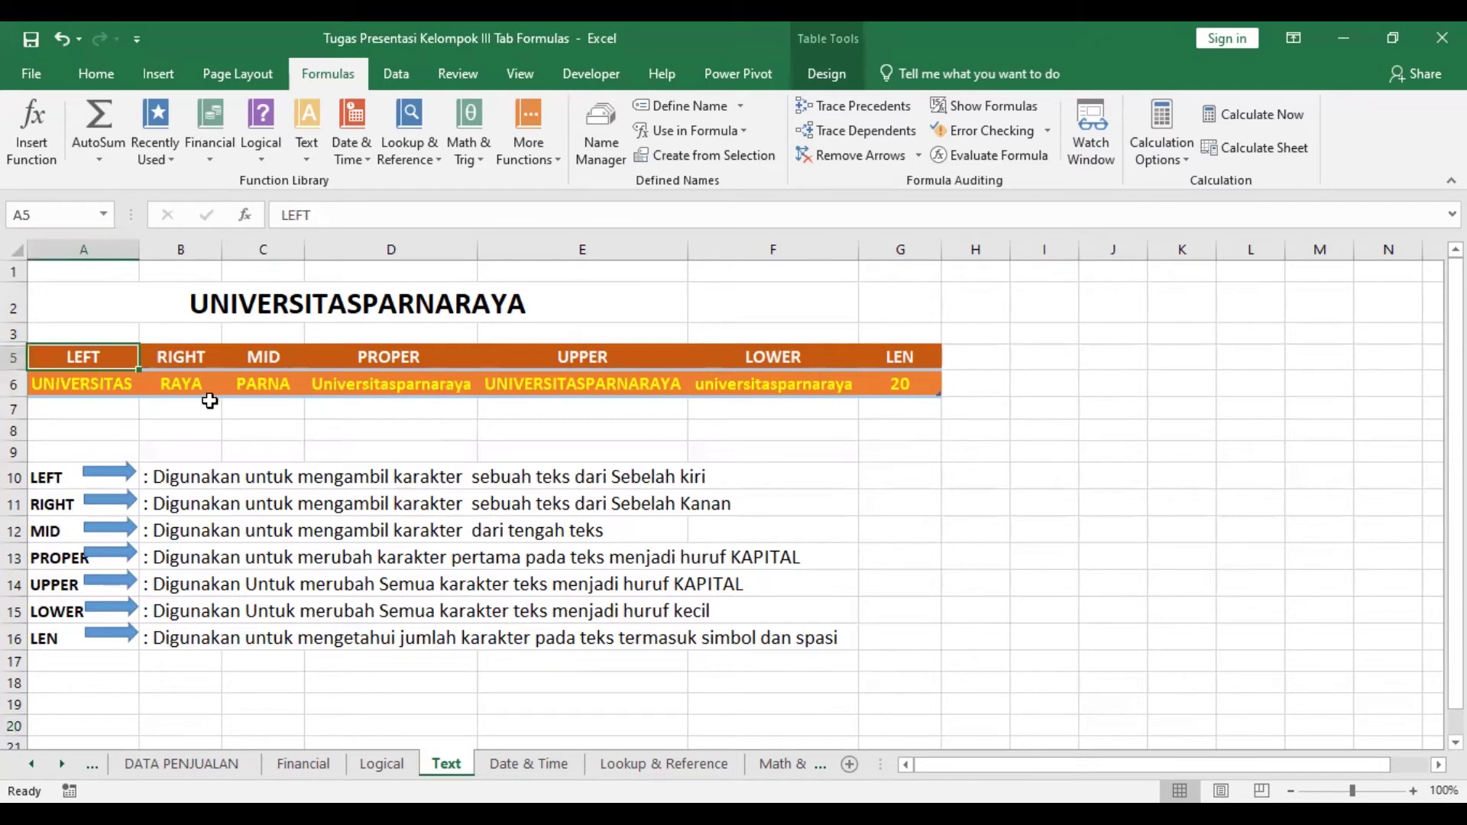
{"action": "left_click", "coordinate": [184, 382]}
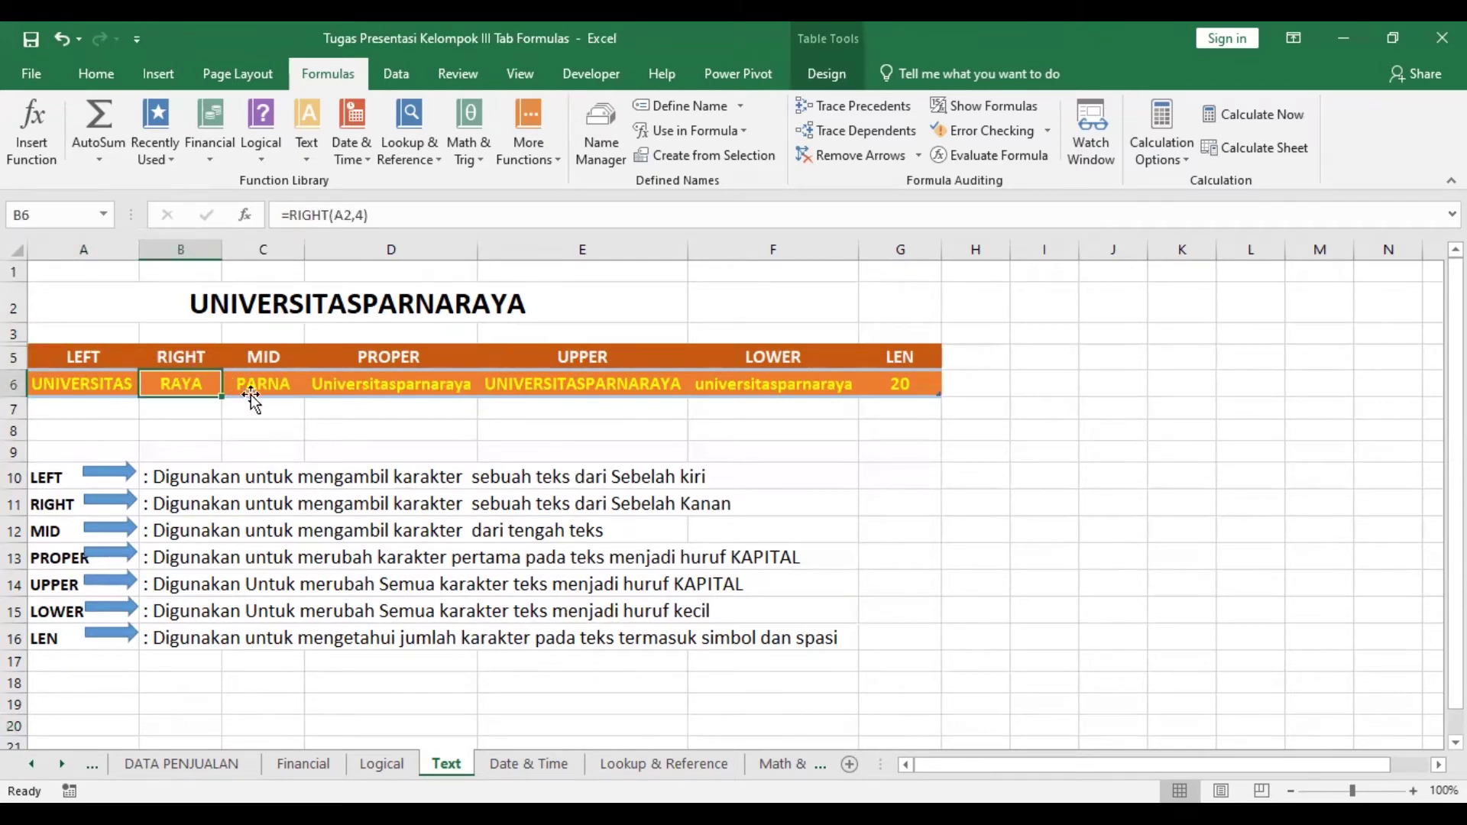
{"action": "left_click", "coordinate": [283, 349]}
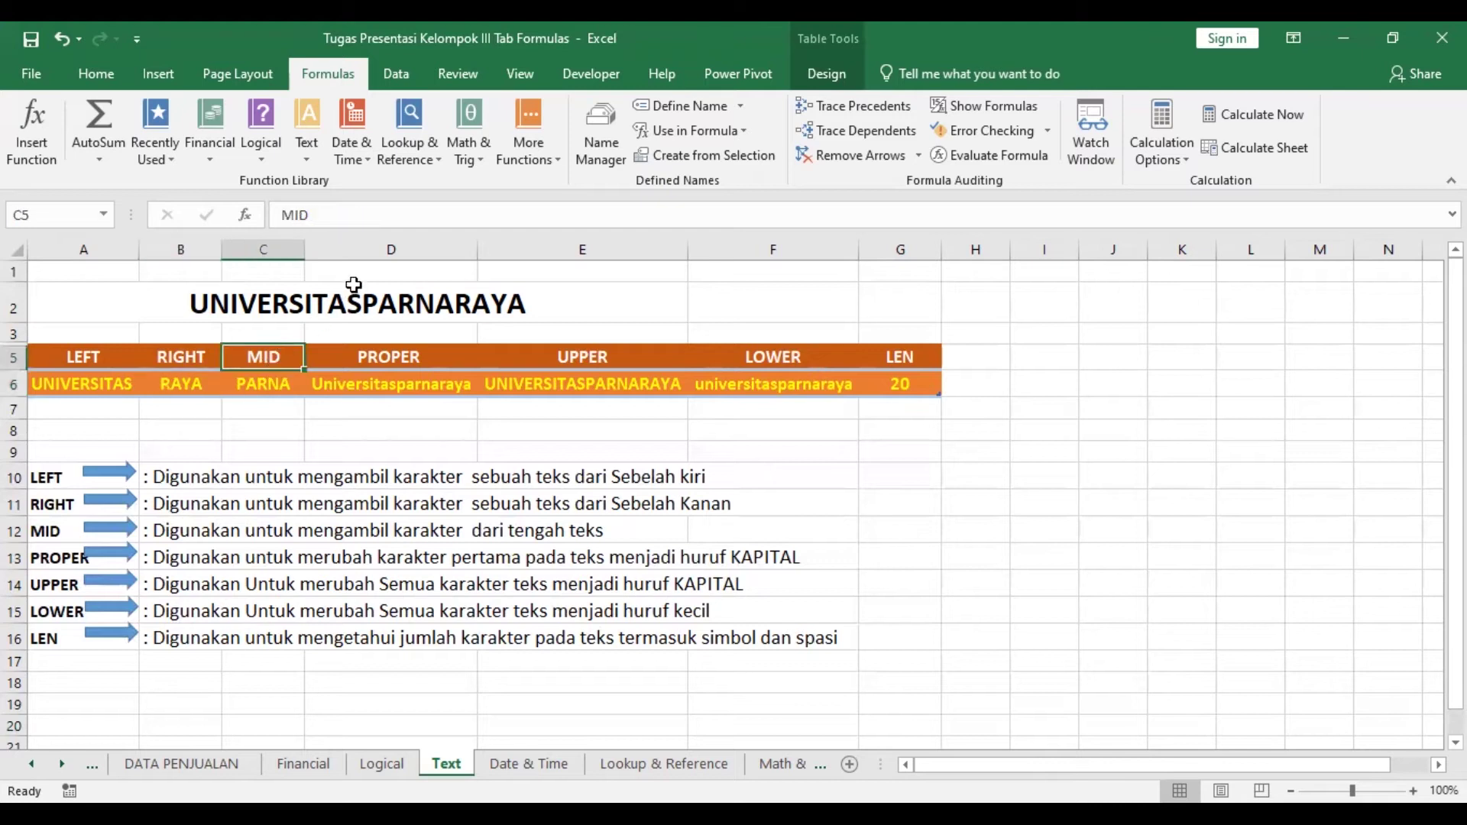
Examine each row 6 formula in order: LEFT, RIGHT, MID, PROPER, UPPER, LOWER and LEN
{"action": "left_click", "coordinate": [100, 382]}
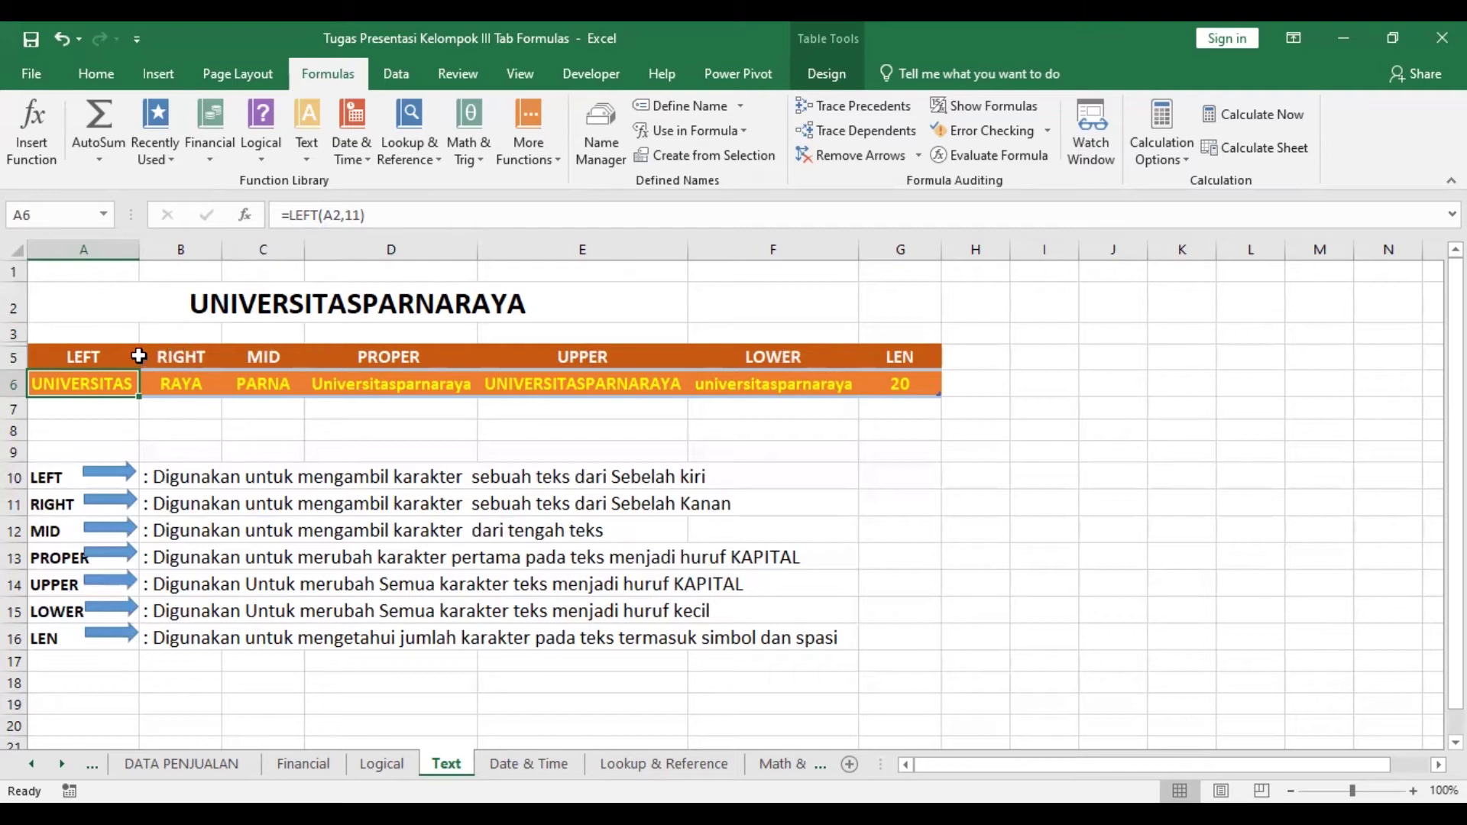
{"action": "left_click", "coordinate": [181, 384]}
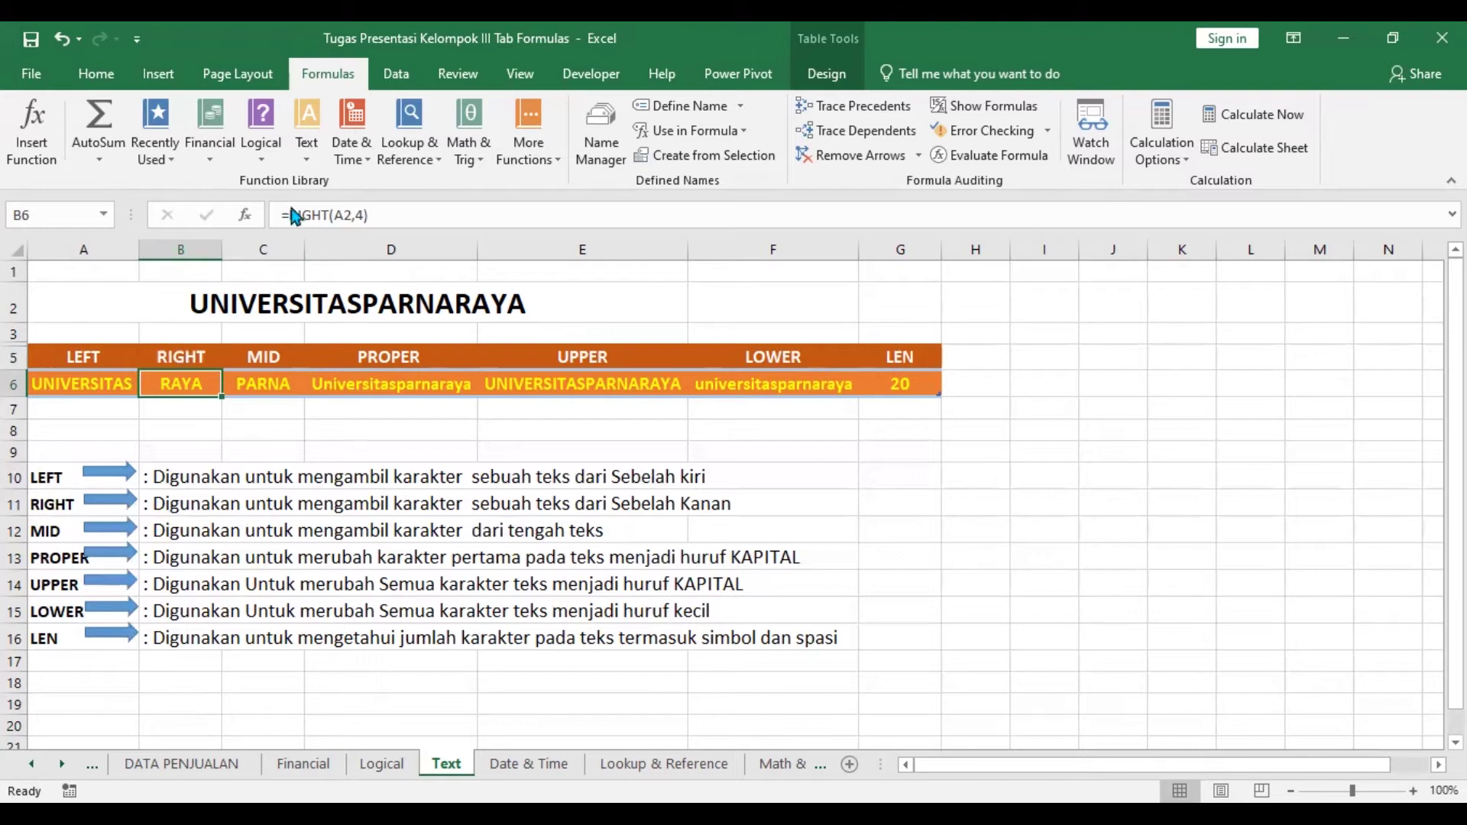
{"action": "left_click", "coordinate": [267, 382]}
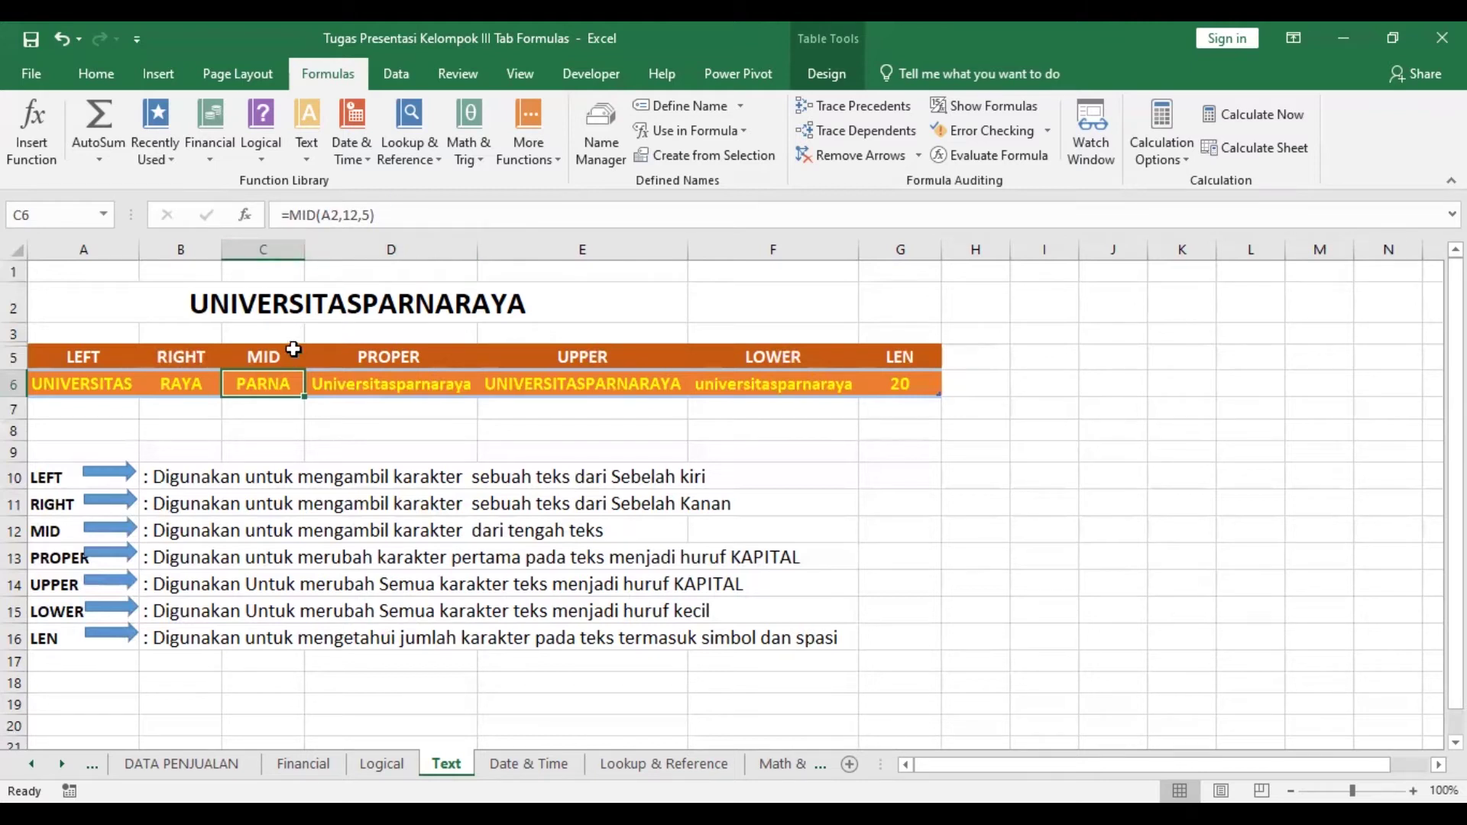
{"action": "left_click", "coordinate": [370, 384]}
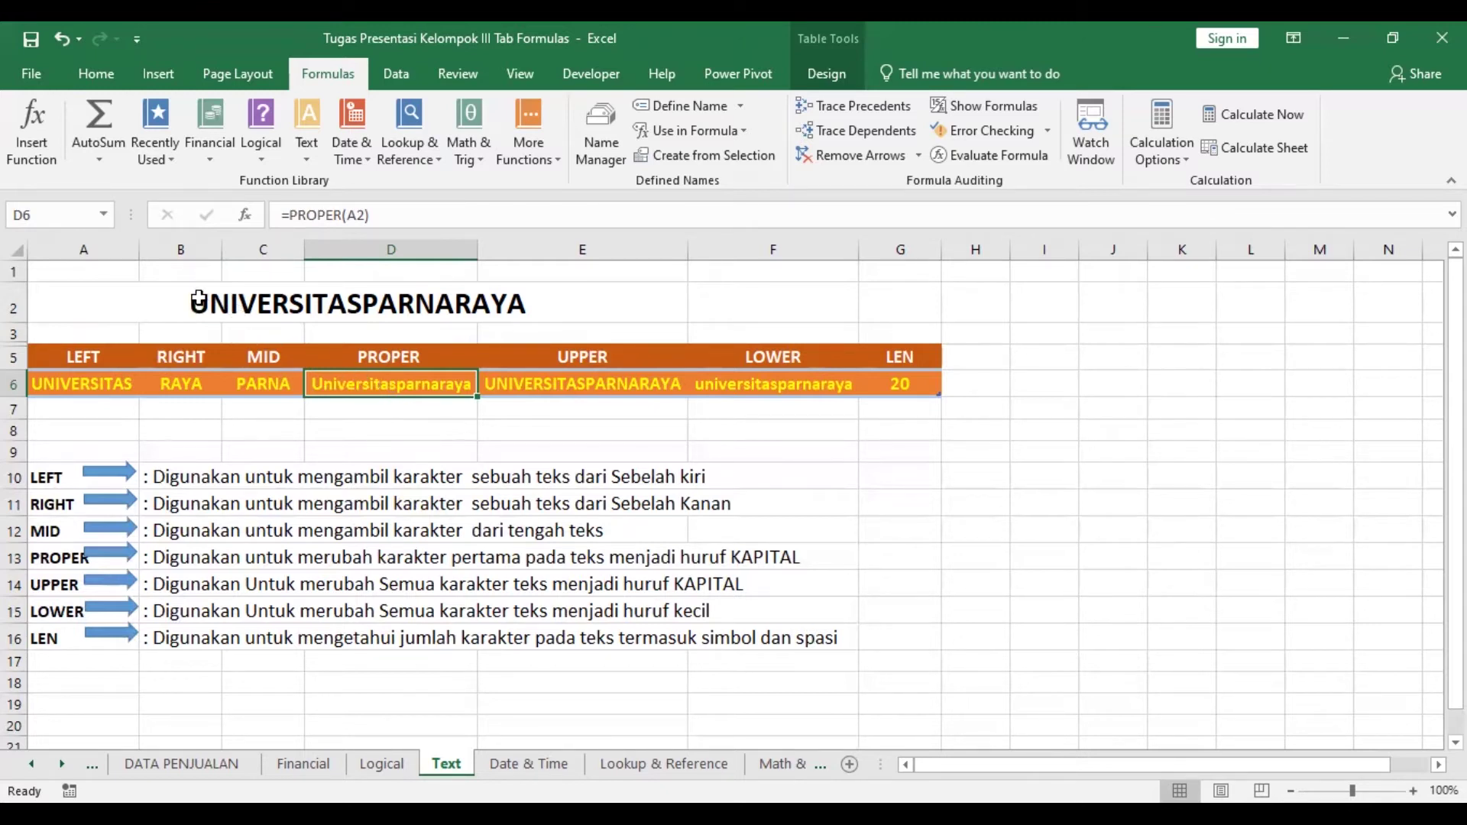
{"action": "left_click", "coordinate": [575, 390]}
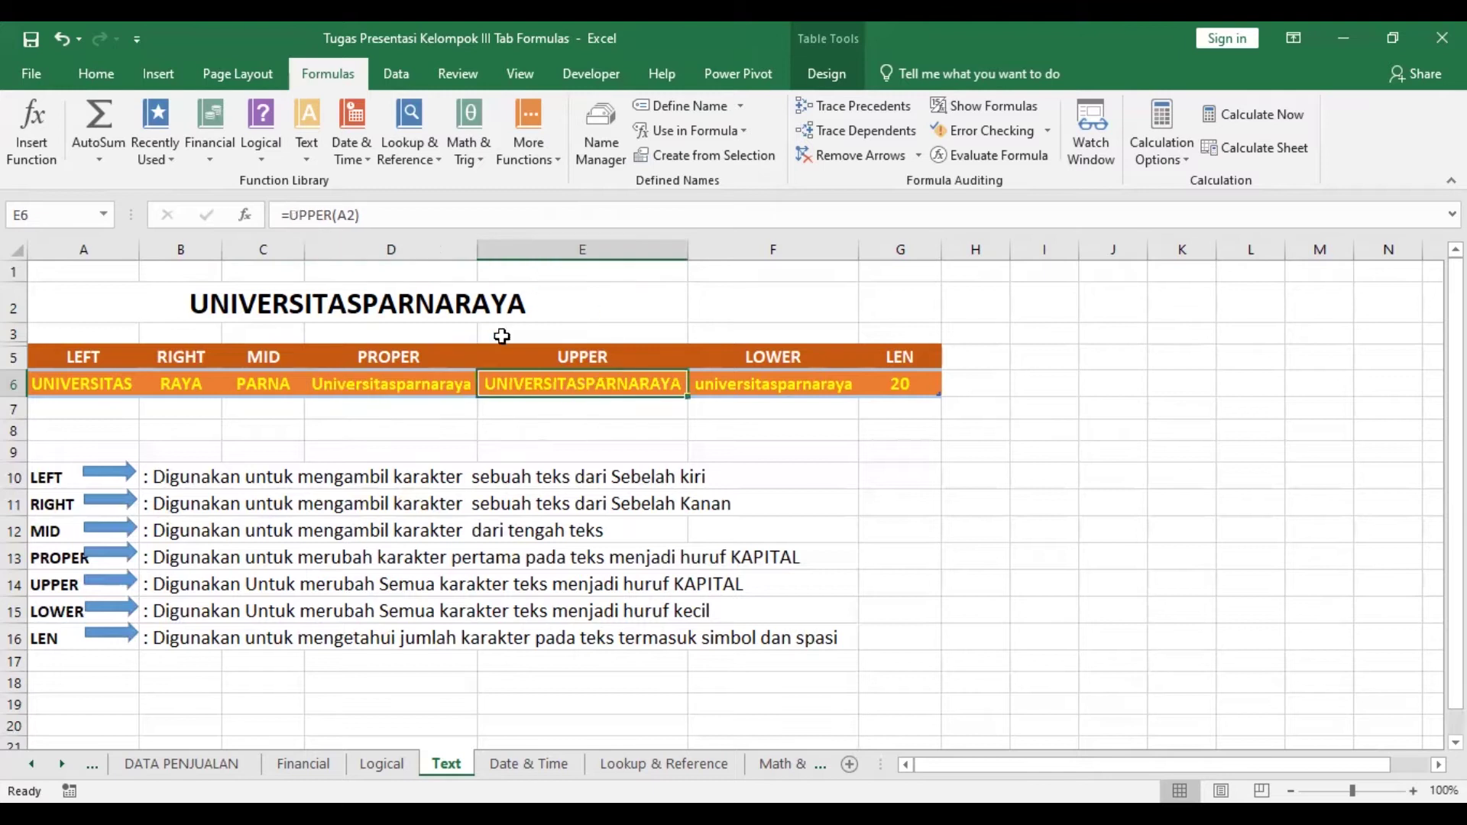
{"action": "left_click", "coordinate": [732, 382]}
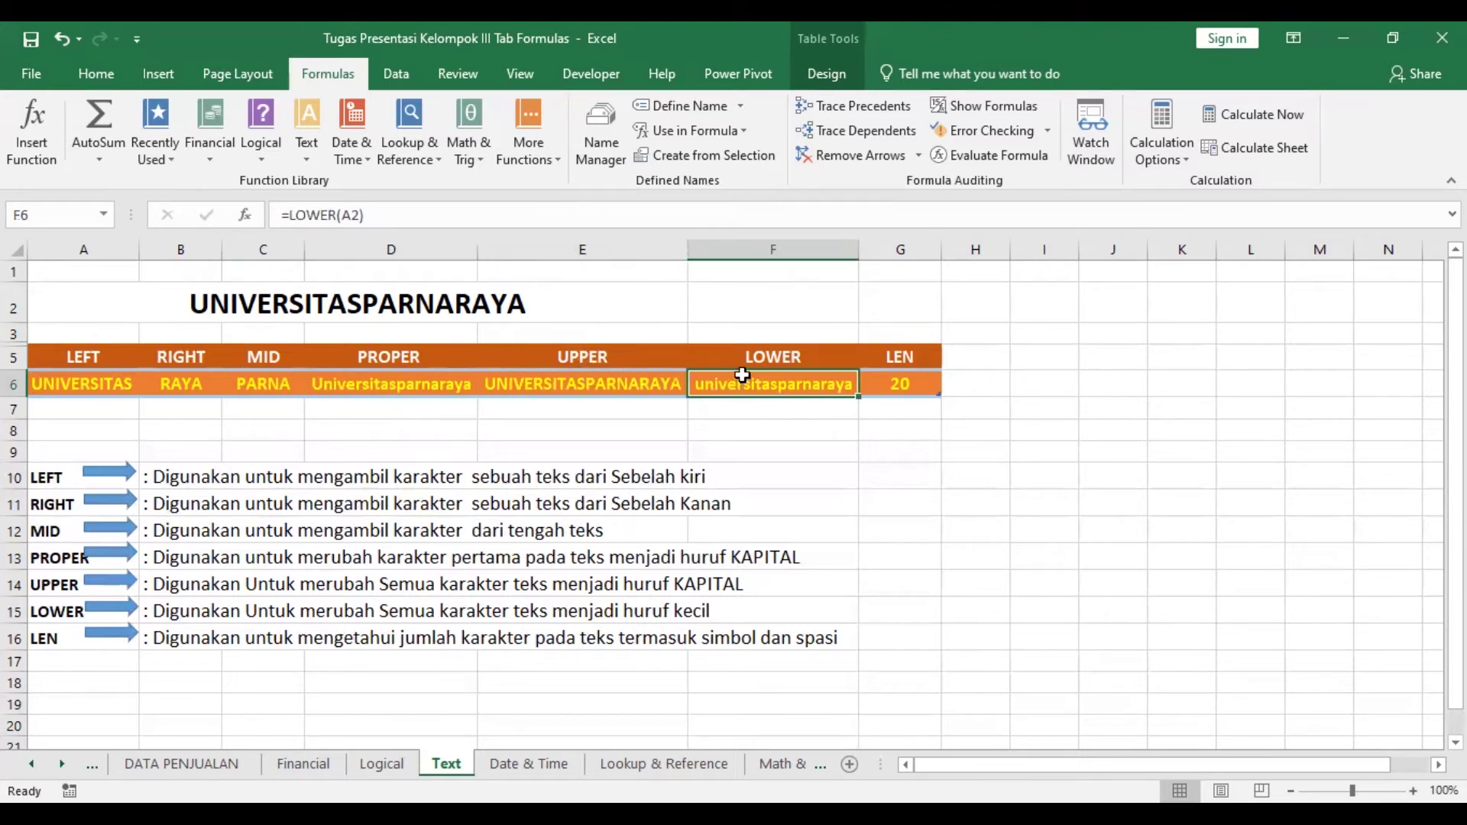
{"action": "left_click", "coordinate": [900, 378]}
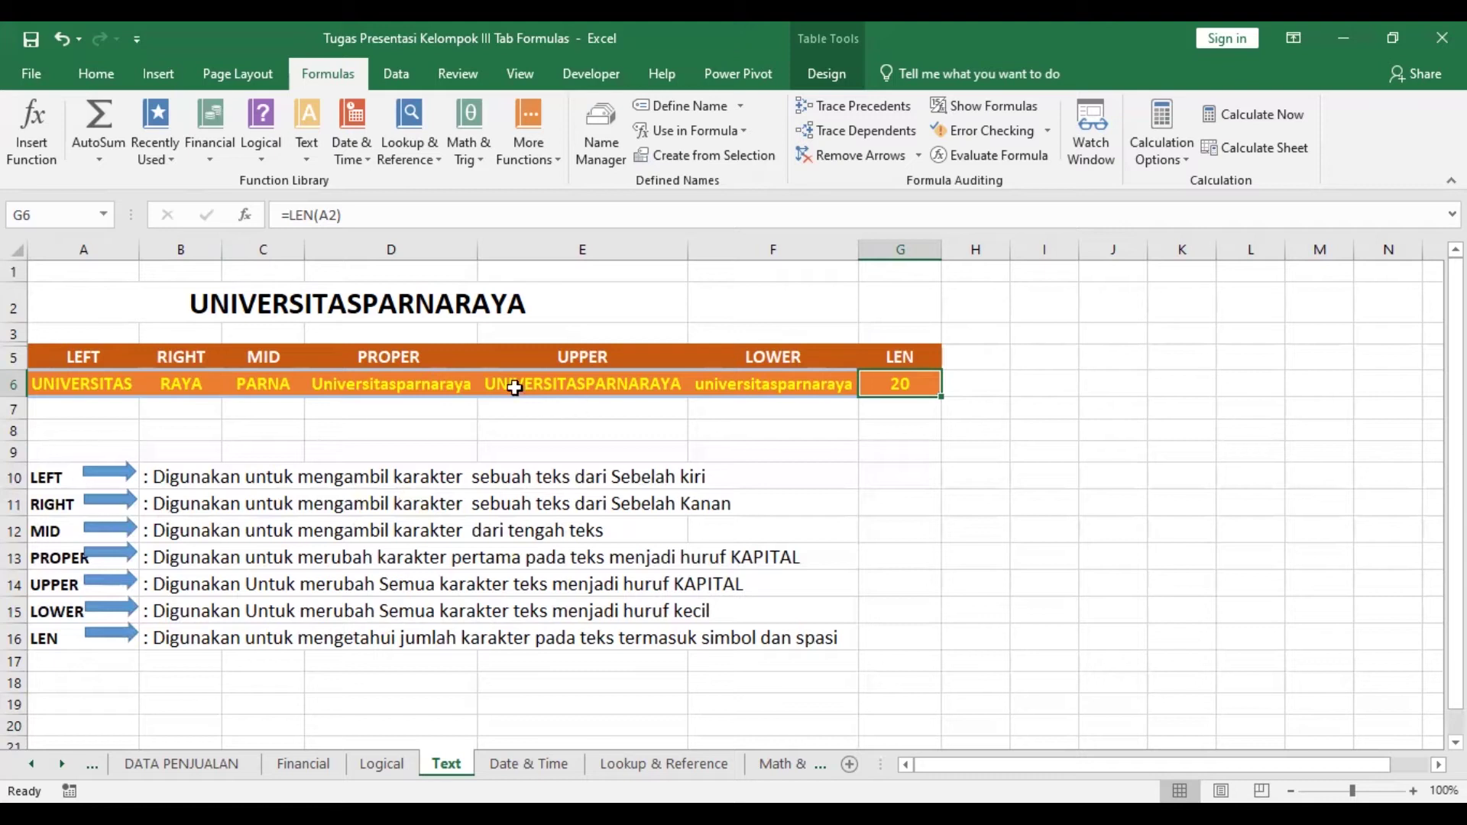
Open the Date & Time sheet and examine the NOW formula and example, plus the TODAY function's description
{"action": "left_click", "coordinate": [527, 764]}
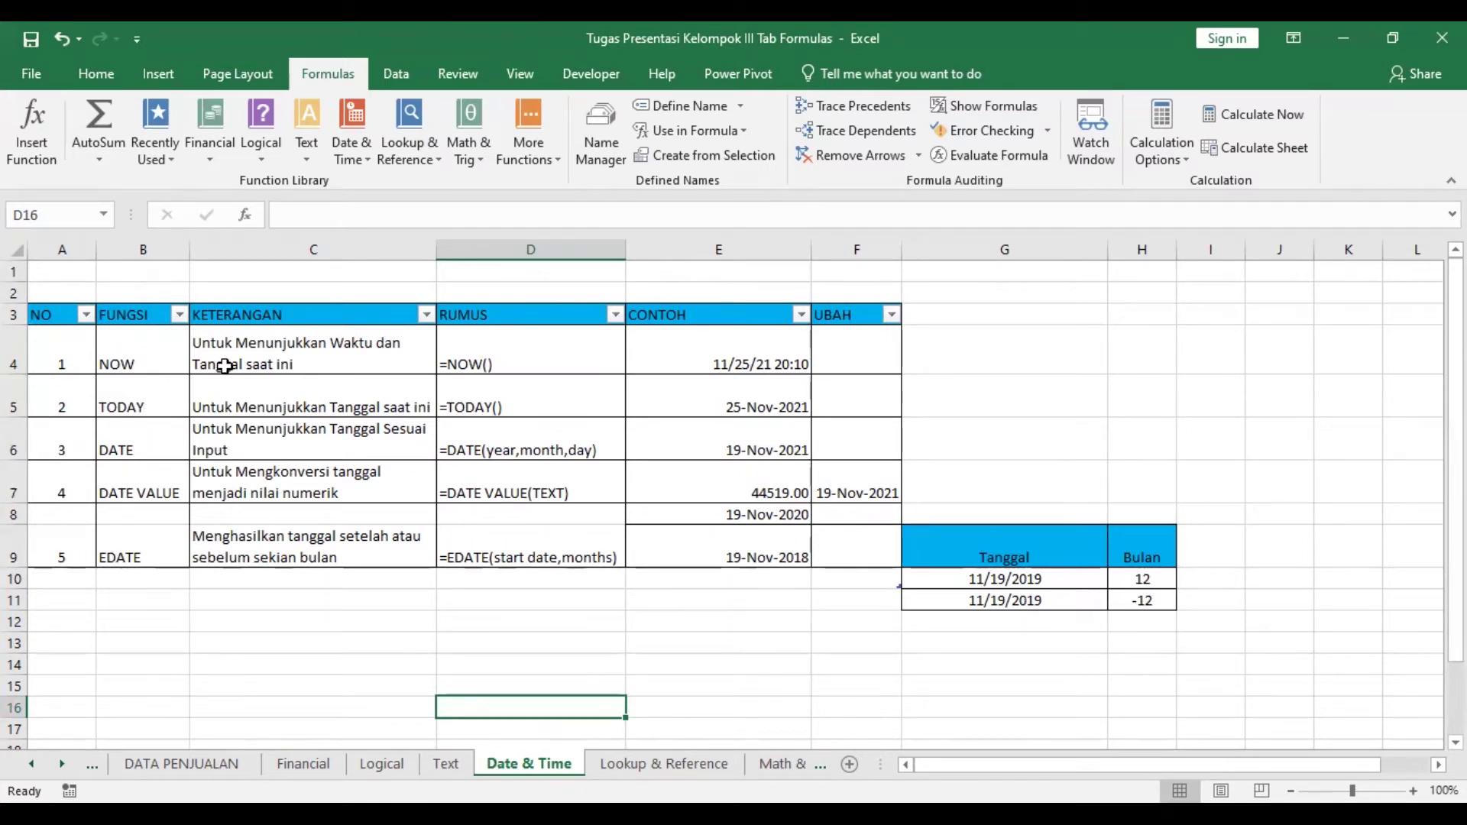
{"action": "left_click", "coordinate": [496, 366]}
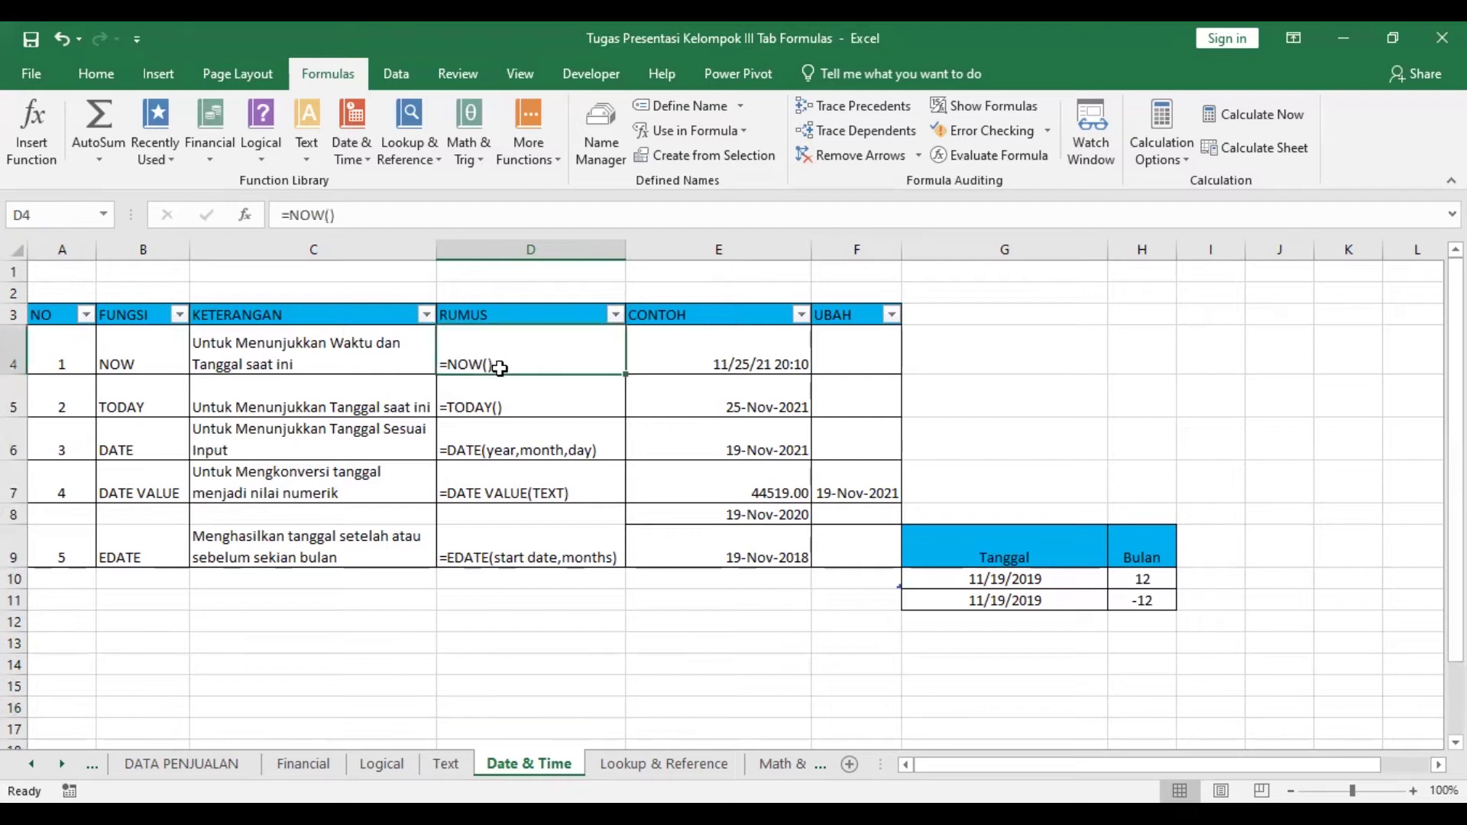
{"action": "left_click", "coordinate": [781, 359]}
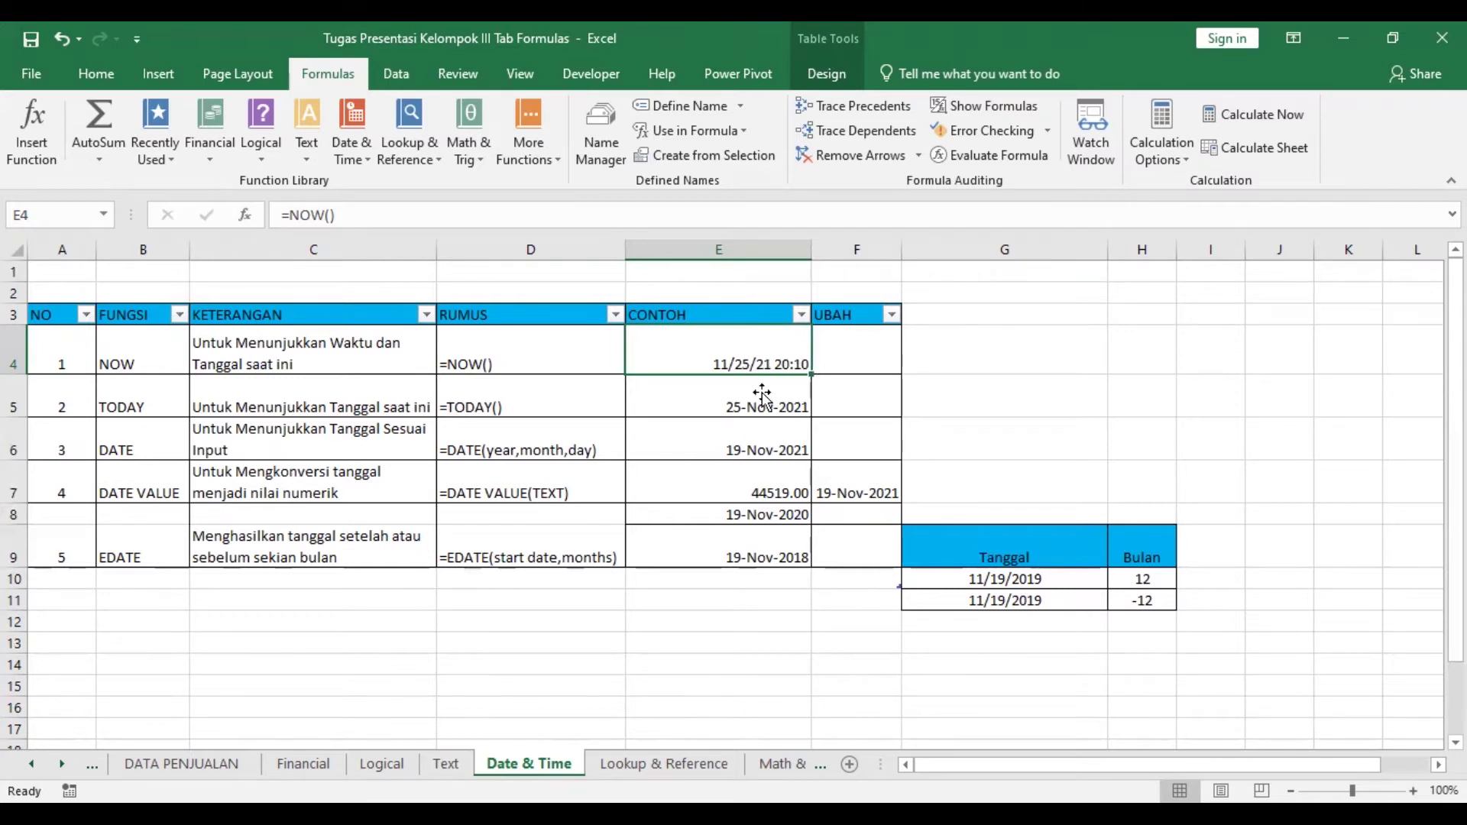
{"action": "left_click", "coordinate": [123, 407]}
{"action": "left_click", "coordinate": [333, 407]}
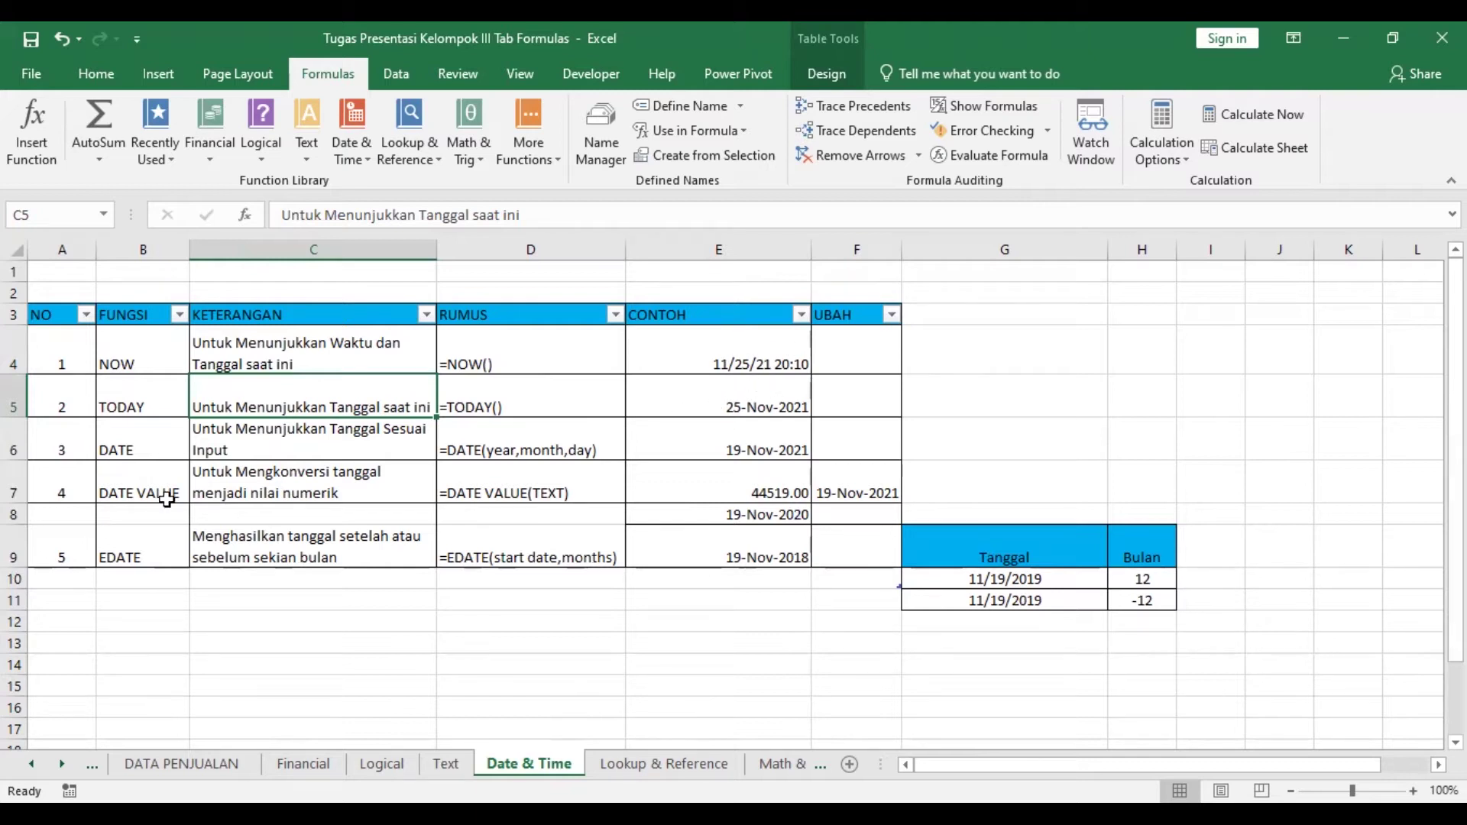
Examine the DATE and DATE VALUE rows, covering their syntax, the example formulas in E6 and E7, and the converted date in F7
{"action": "left_click", "coordinate": [147, 439]}
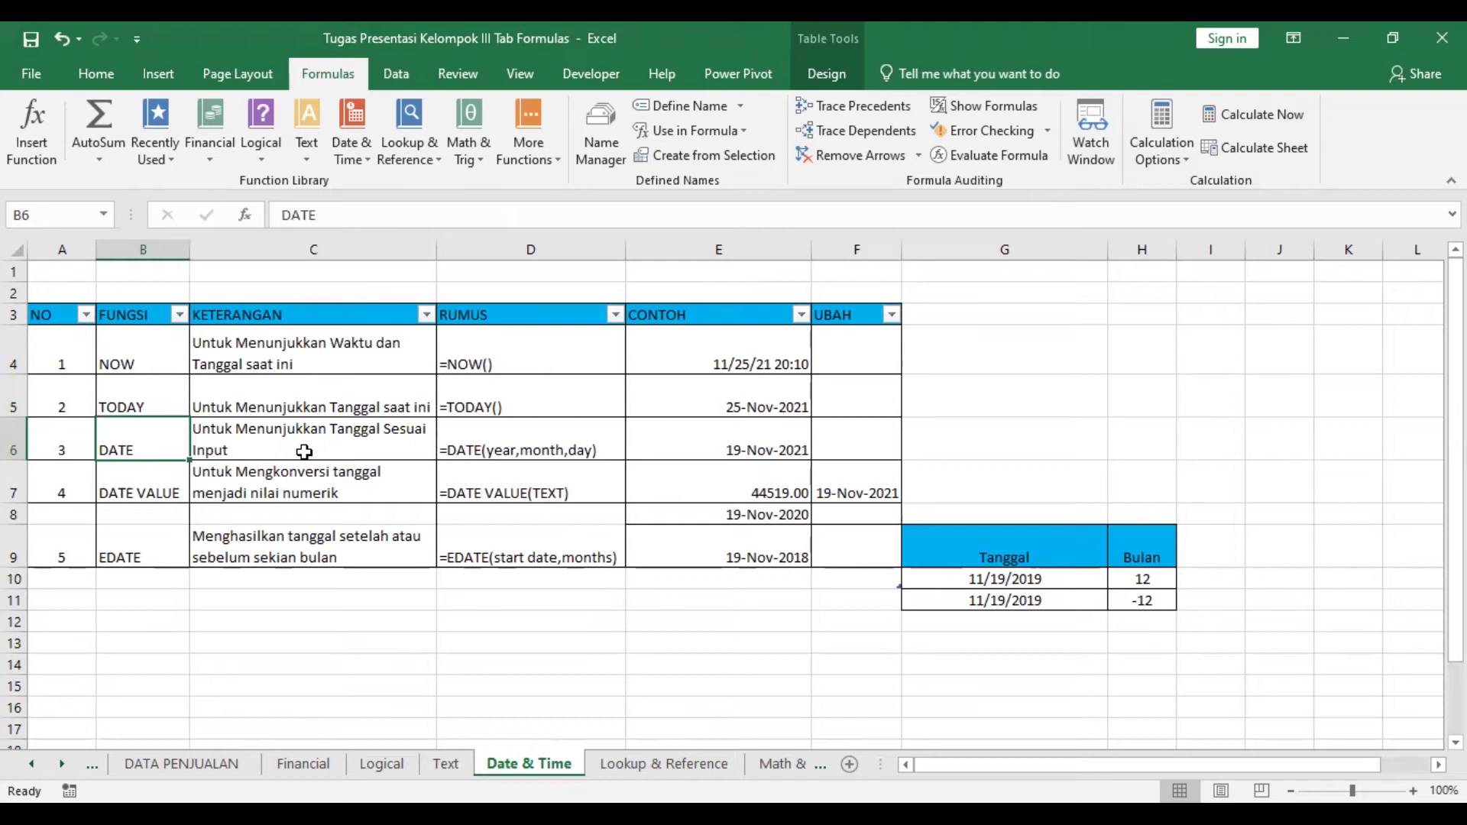
{"action": "left_click", "coordinate": [479, 444]}
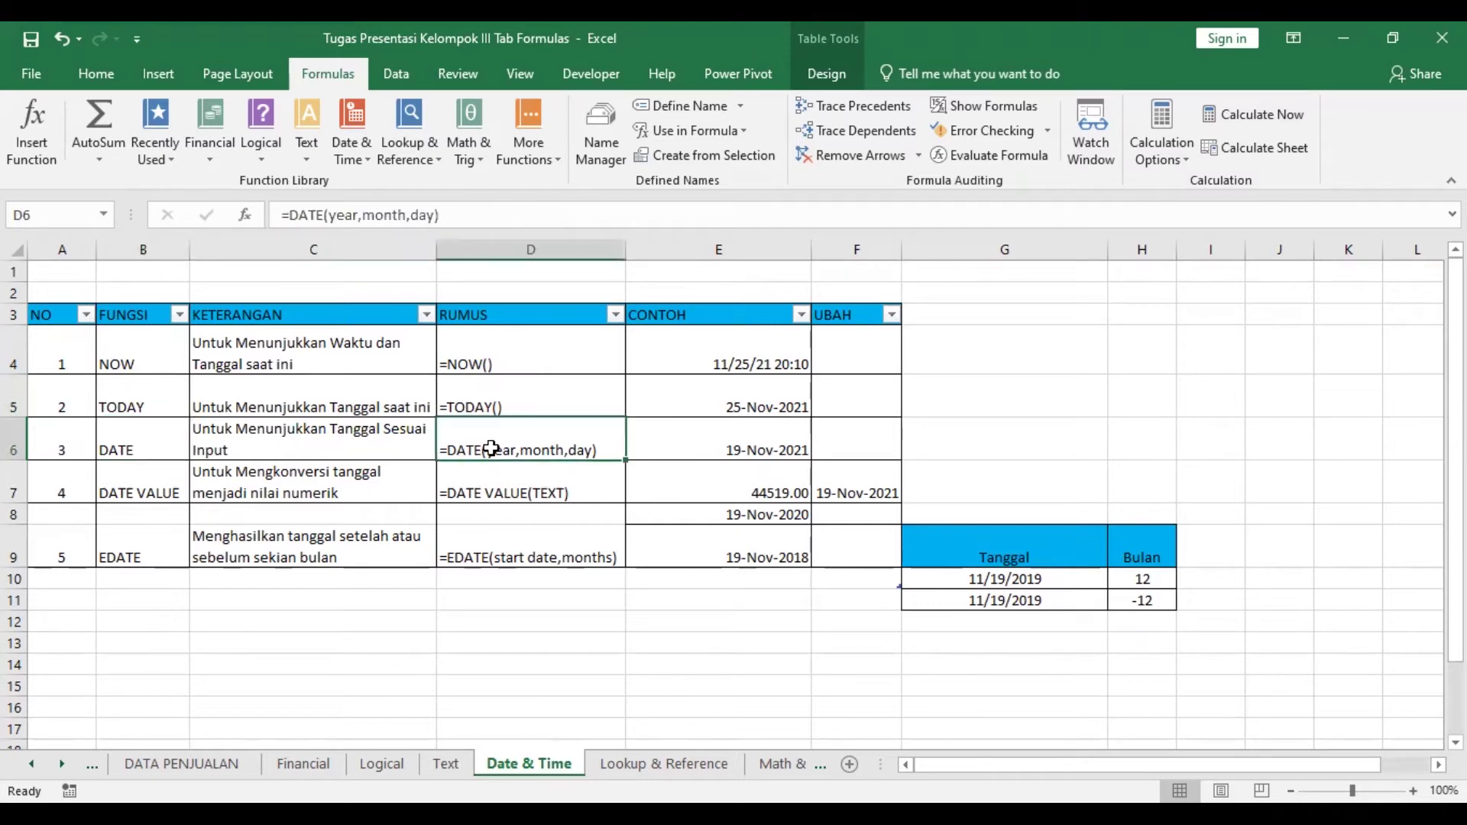
{"action": "left_click", "coordinate": [746, 444]}
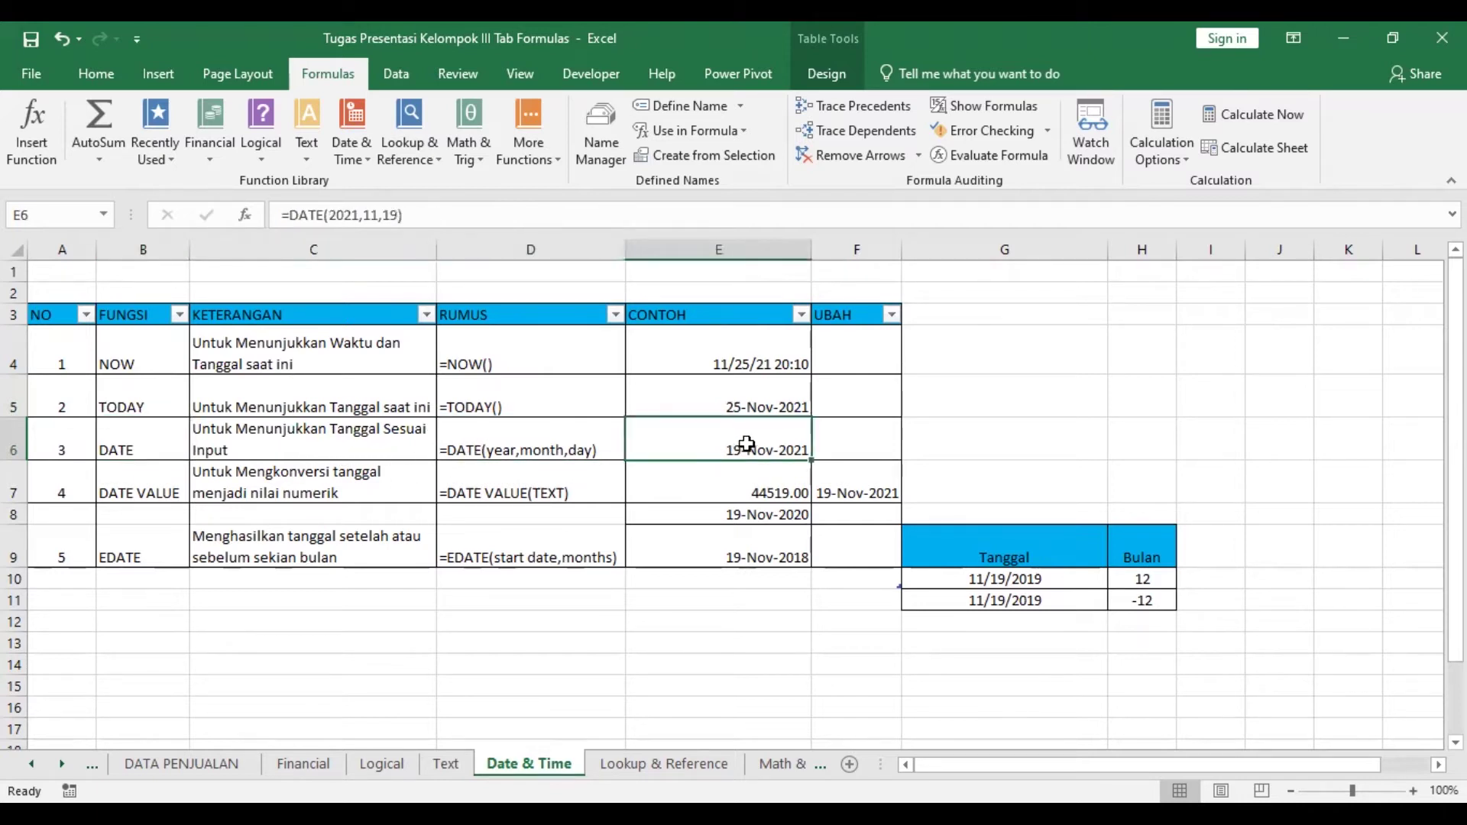
{"action": "left_click", "coordinate": [140, 490]}
{"action": "left_click", "coordinate": [271, 494]}
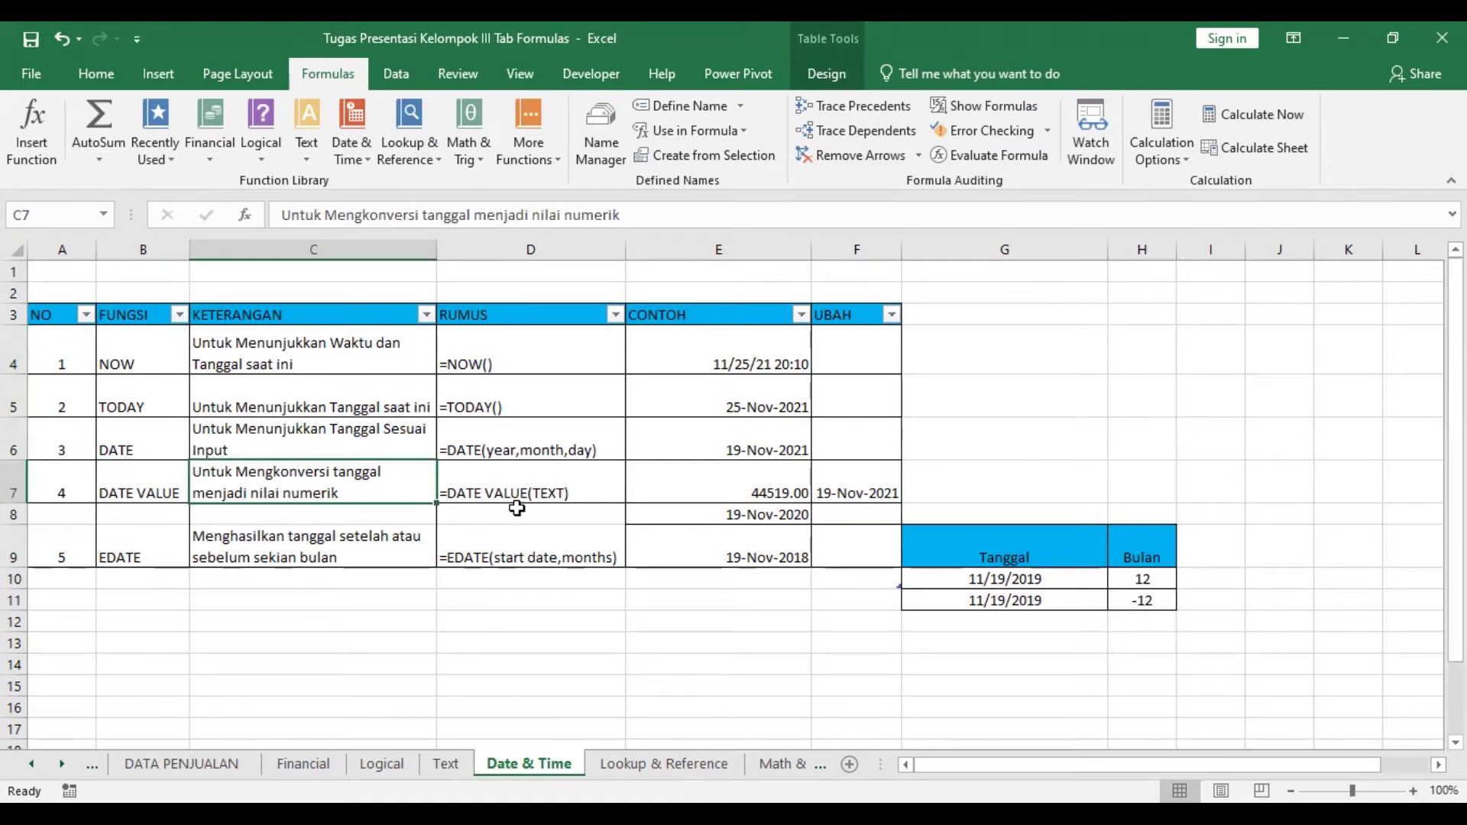
{"action": "left_click", "coordinate": [548, 481]}
{"action": "left_click", "coordinate": [769, 486]}
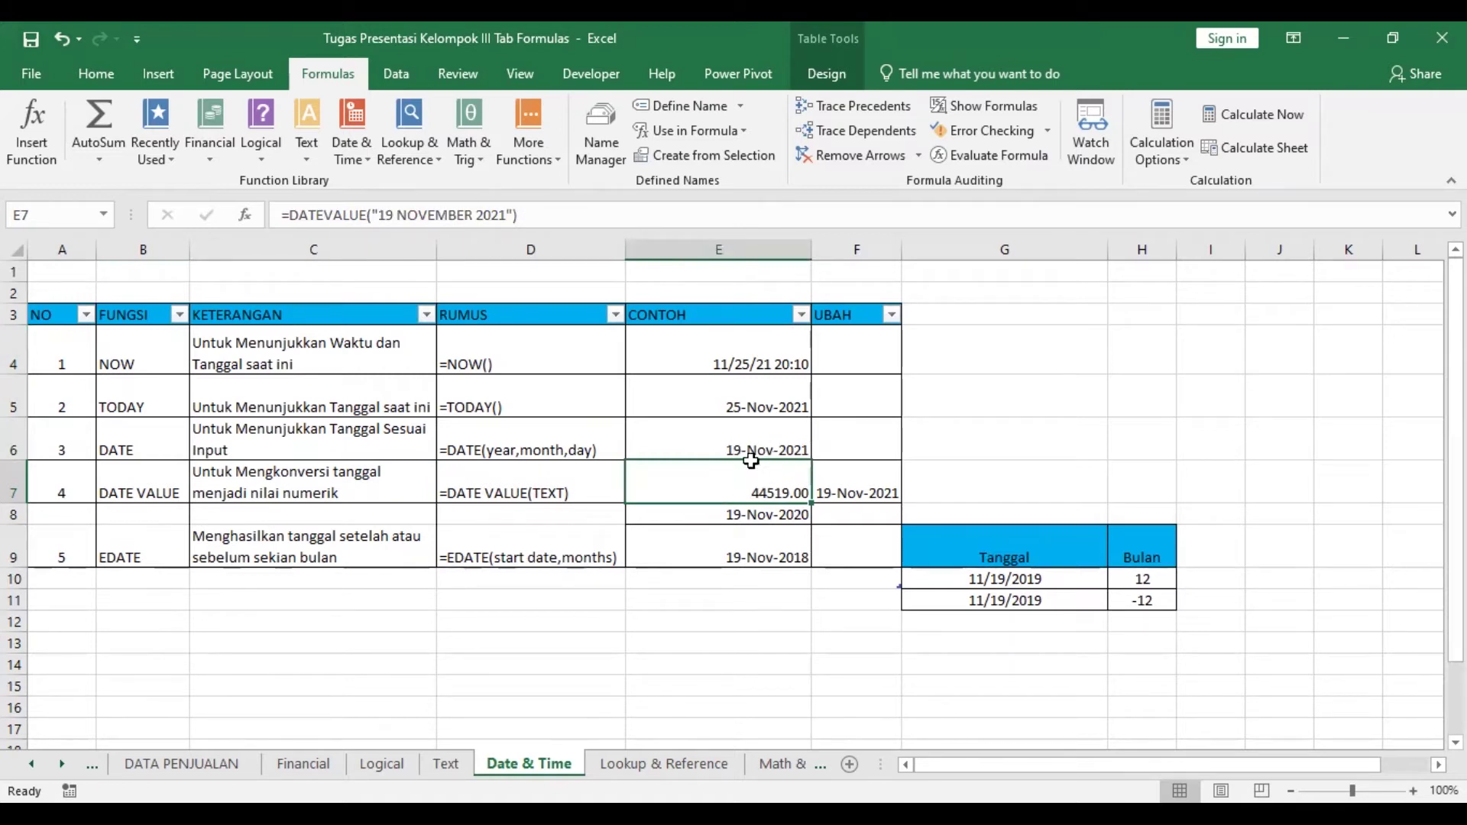
{"action": "left_click", "coordinate": [841, 492]}
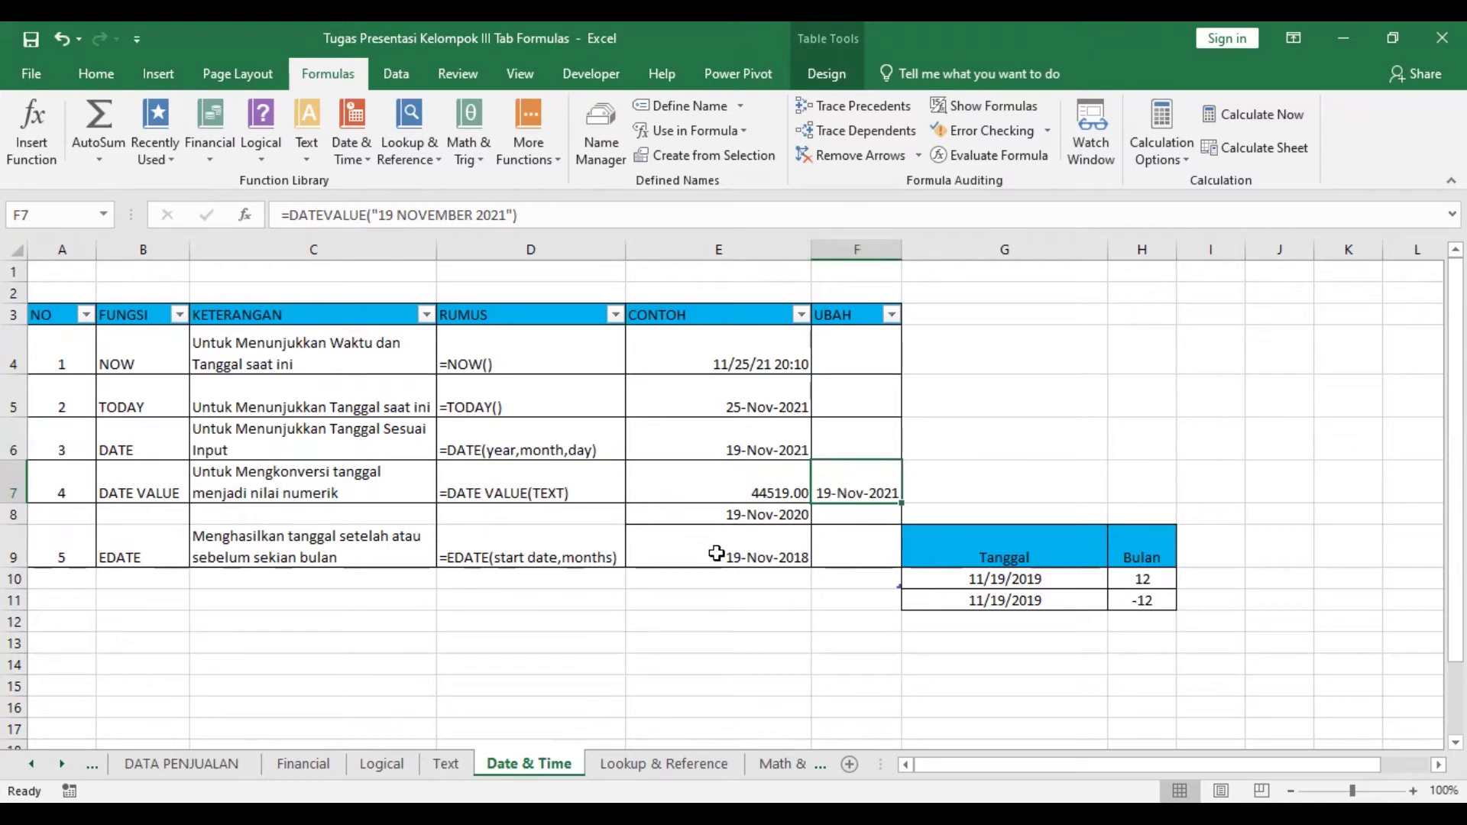
Examine the EDATE syntax and the E9 example formula against its Tanggal and Bulan inputs in G10:H11
{"action": "left_click", "coordinate": [142, 544]}
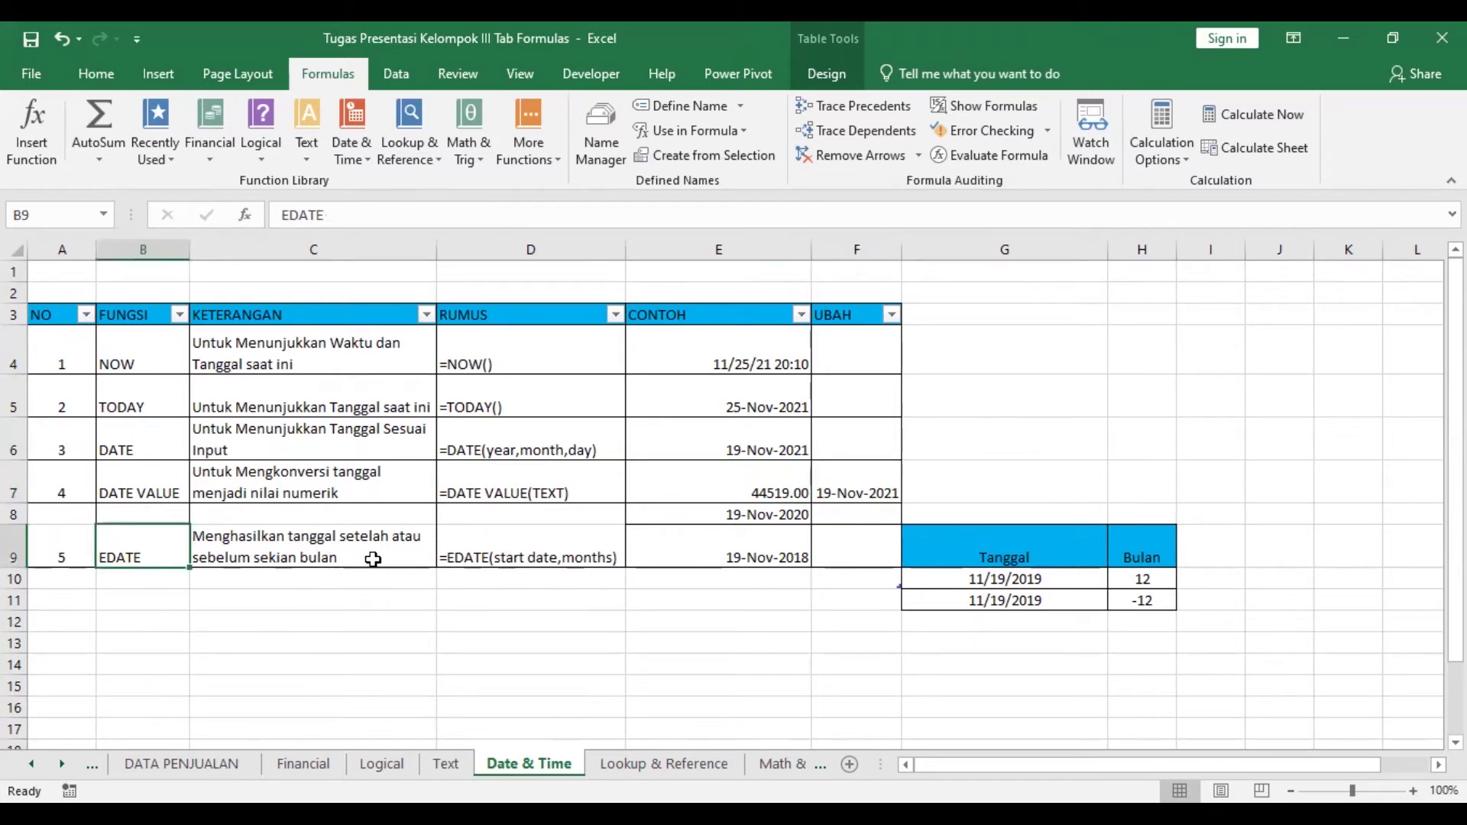
{"action": "left_click", "coordinate": [538, 548]}
{"action": "left_click", "coordinate": [729, 549]}
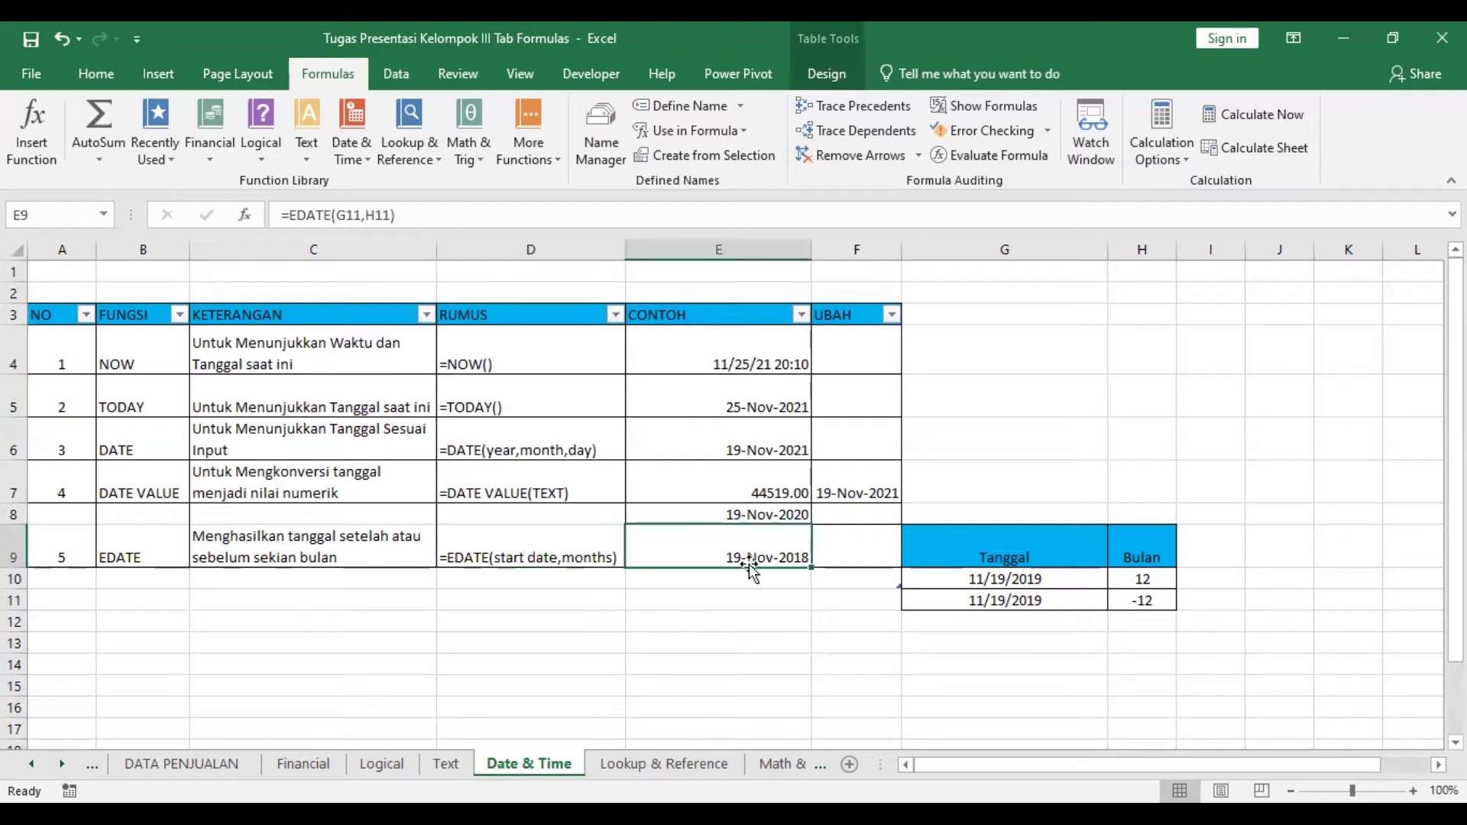
{"action": "left_click", "coordinate": [1054, 579]}
{"action": "left_click", "coordinate": [1039, 599]}
{"action": "left_click", "coordinate": [1039, 577]}
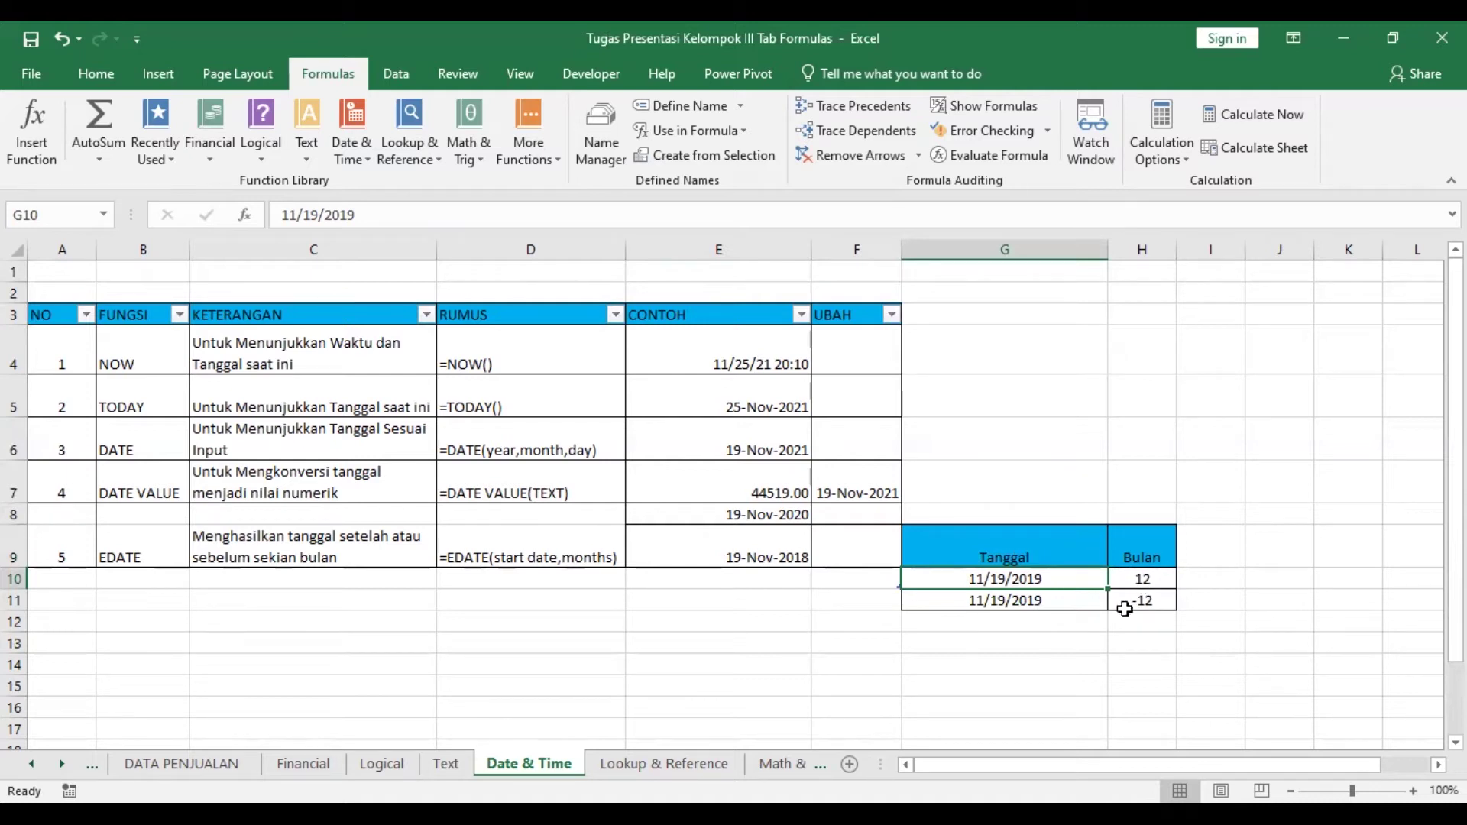
{"action": "left_click", "coordinate": [766, 553]}
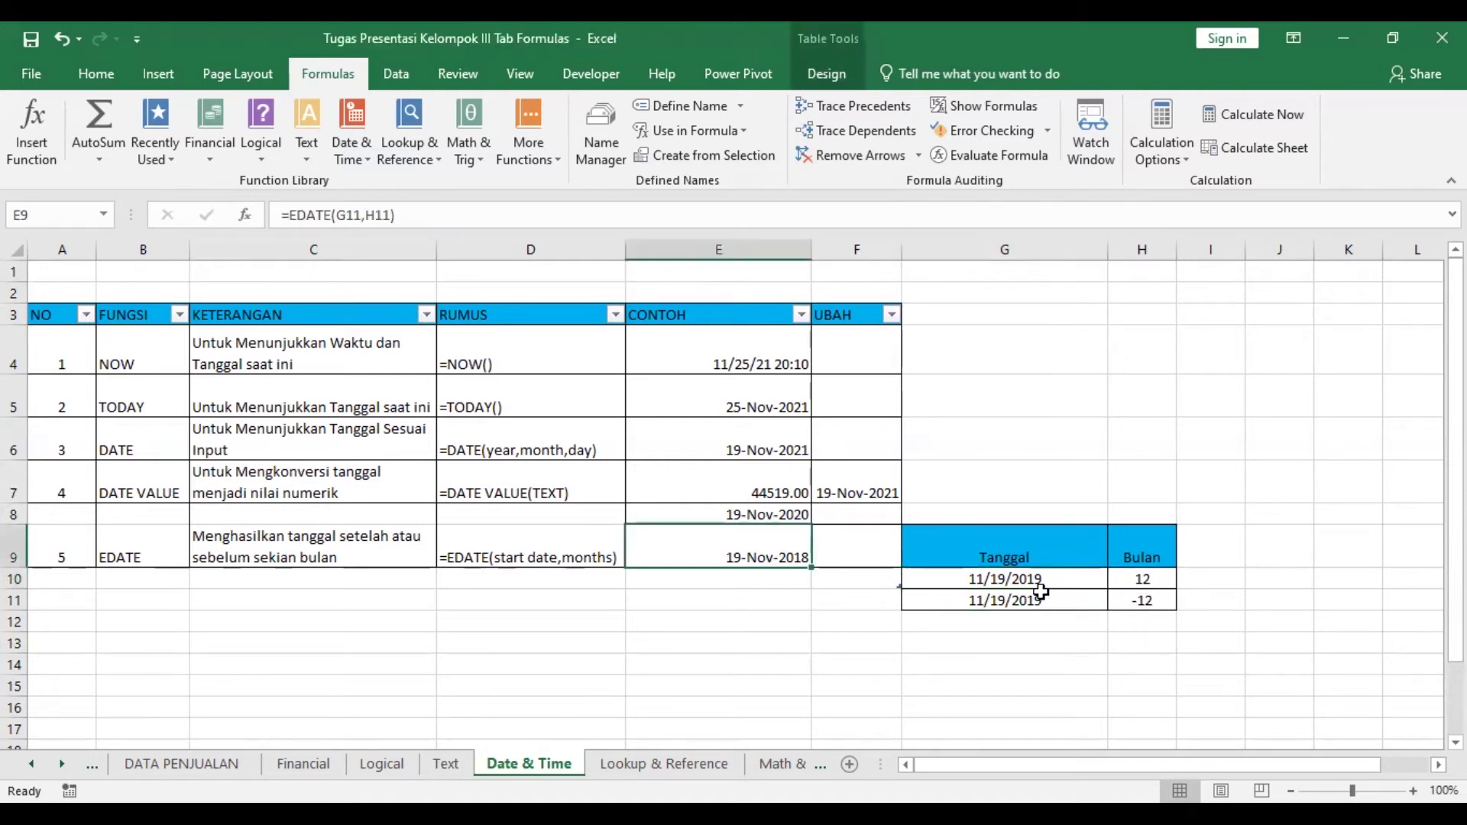
{"action": "left_click", "coordinate": [1146, 573]}
{"action": "left_click", "coordinate": [1146, 600]}
{"action": "left_click", "coordinate": [1043, 601]}
{"action": "left_click", "coordinate": [1031, 578]}
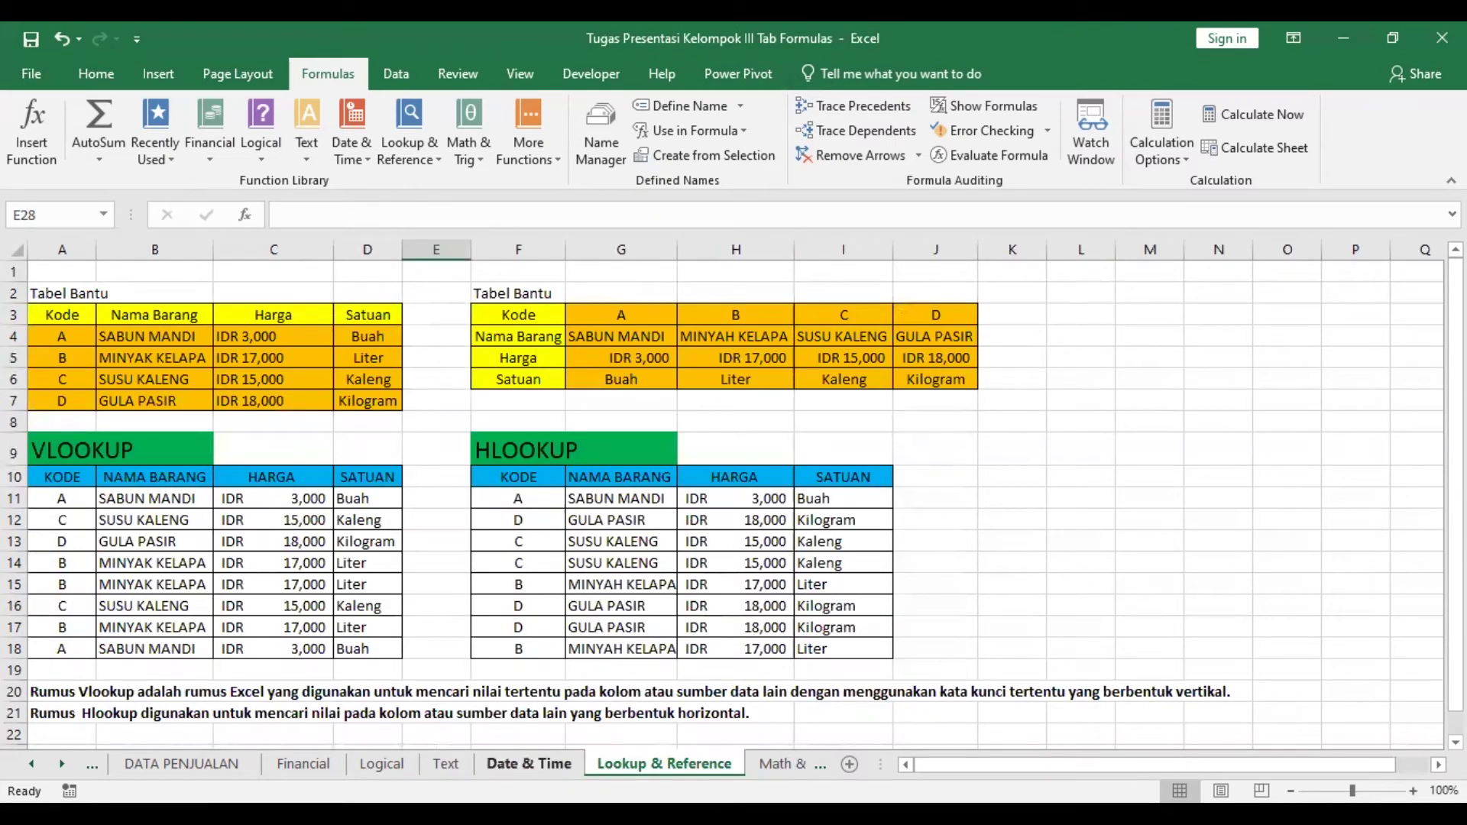
Open the Math & Trig sheet and examine the NAMA BARANG and HARGA columns of the electronics price table
{"action": "left_click", "coordinate": [775, 763]}
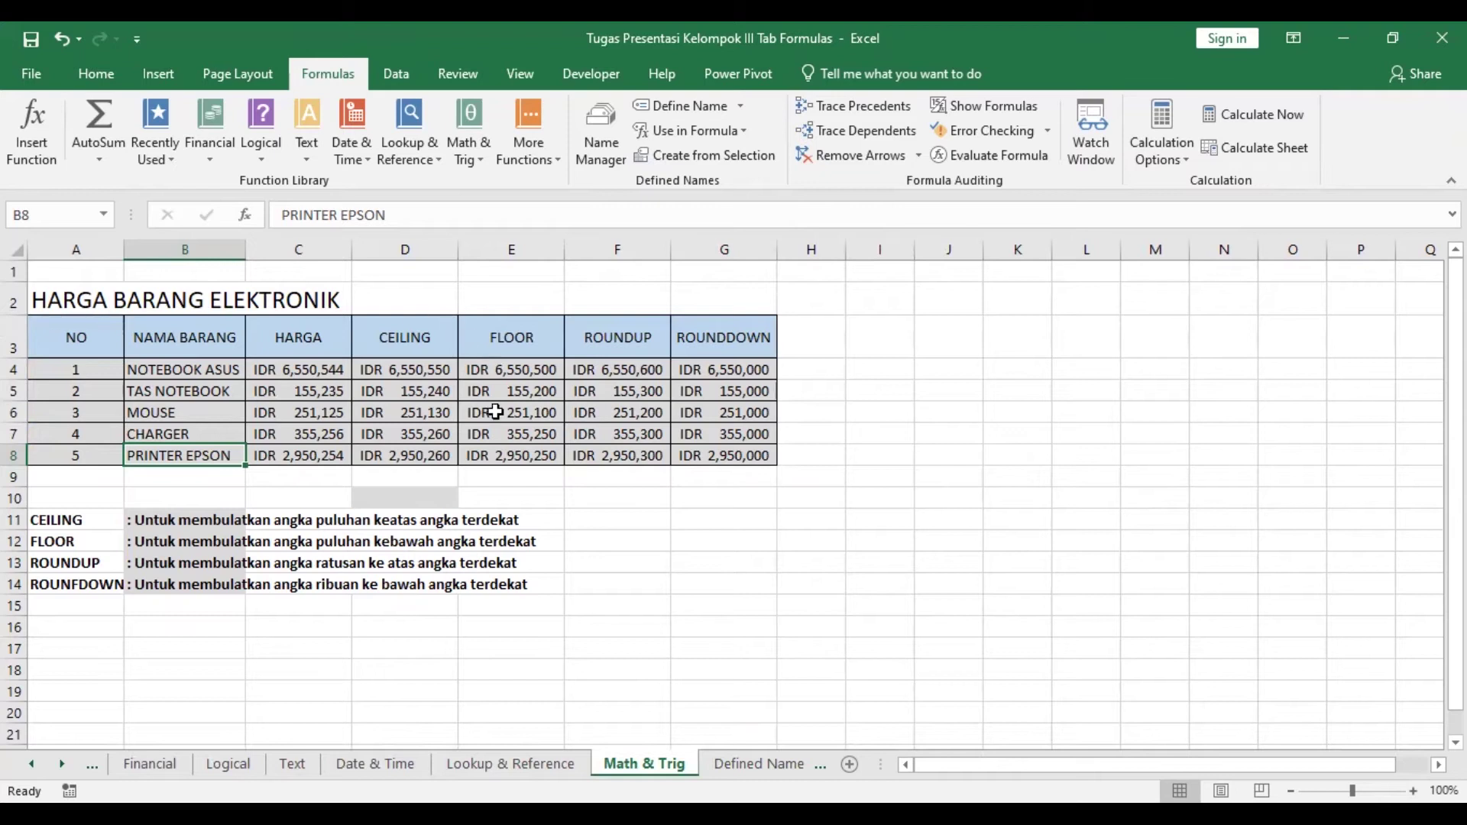
{"action": "left_click", "coordinate": [188, 255]}
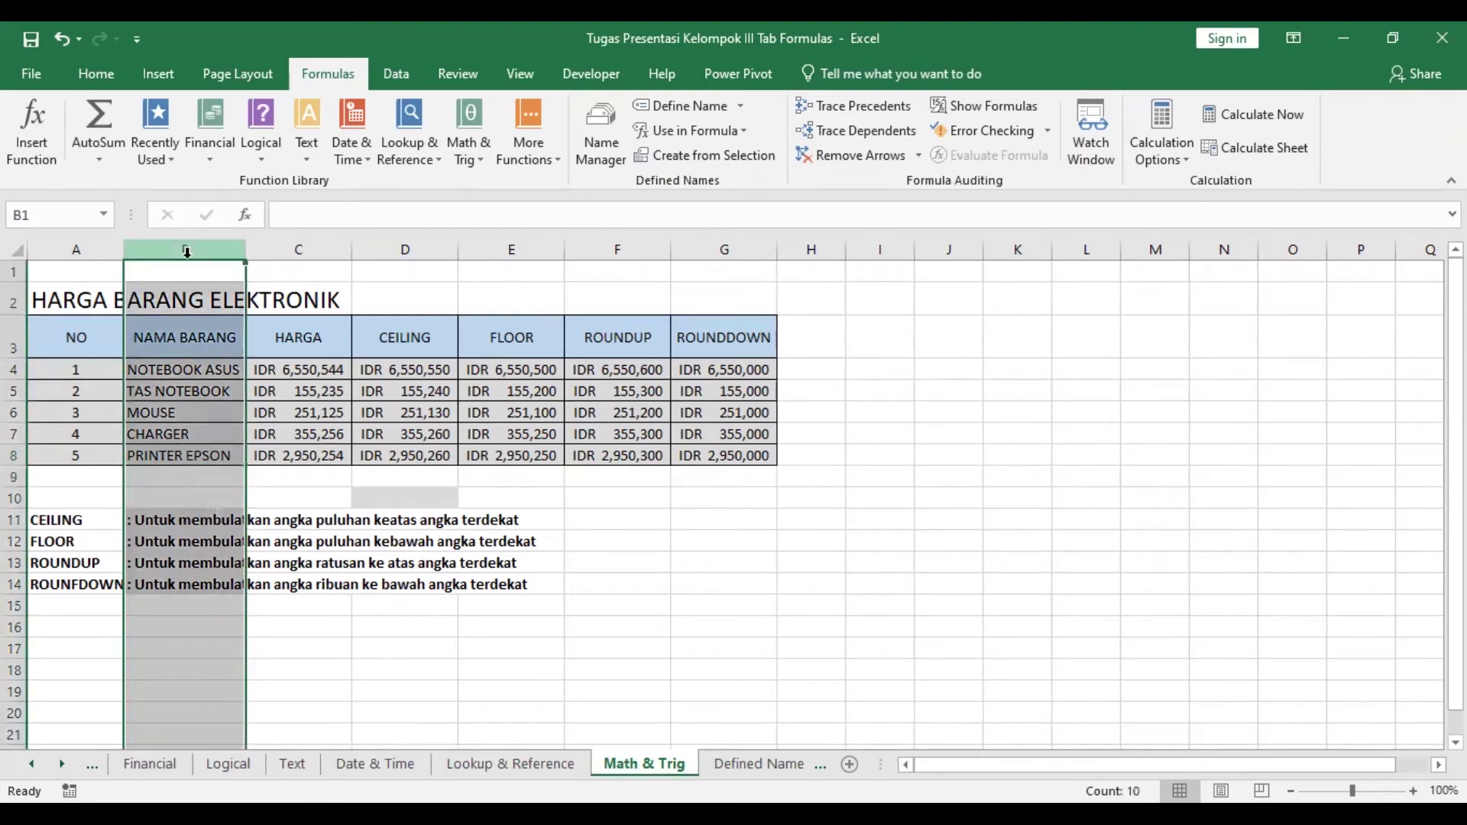
{"action": "left_click", "coordinate": [300, 252]}
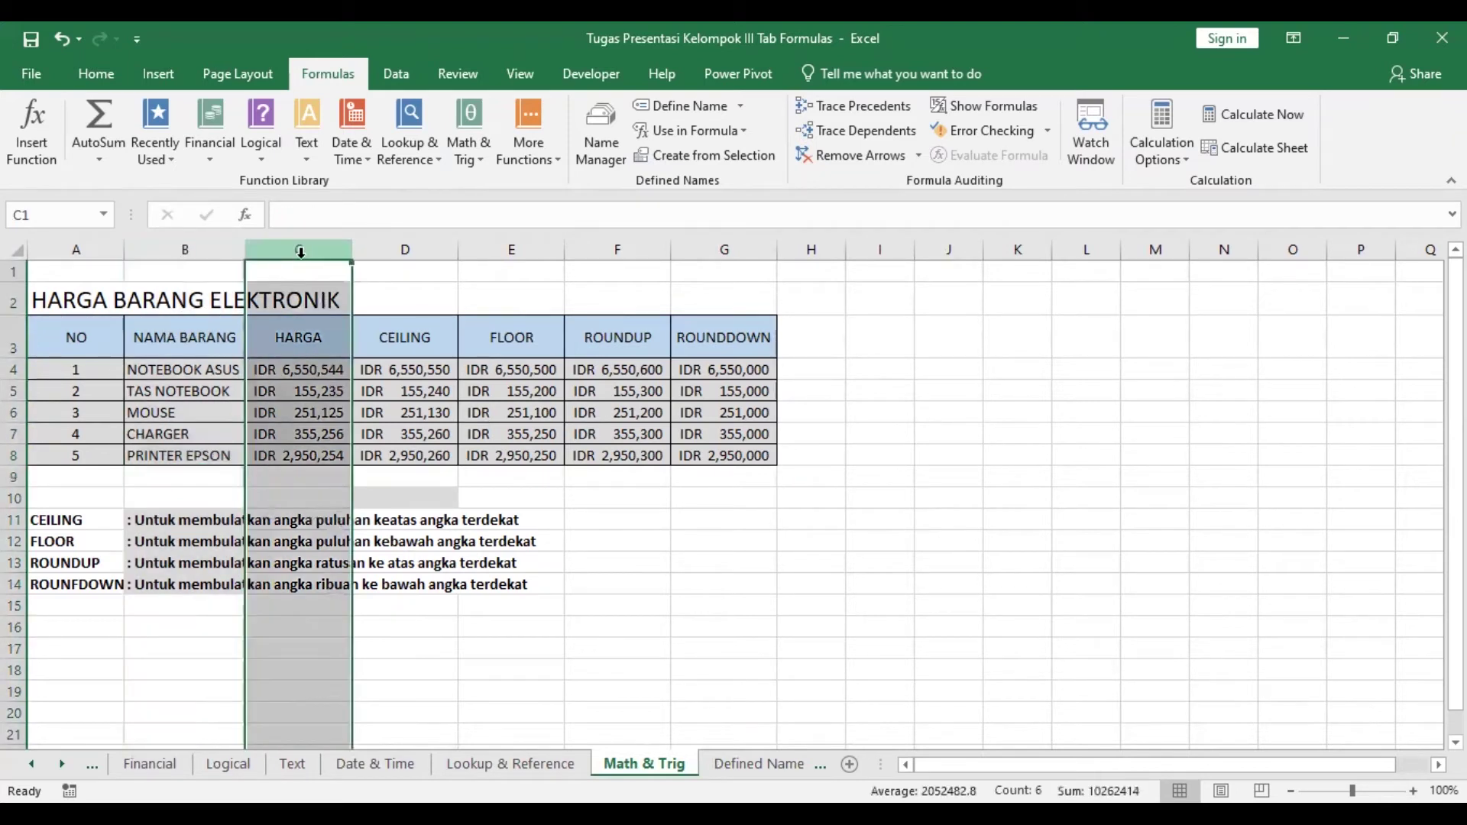
{"action": "left_click", "coordinate": [498, 506]}
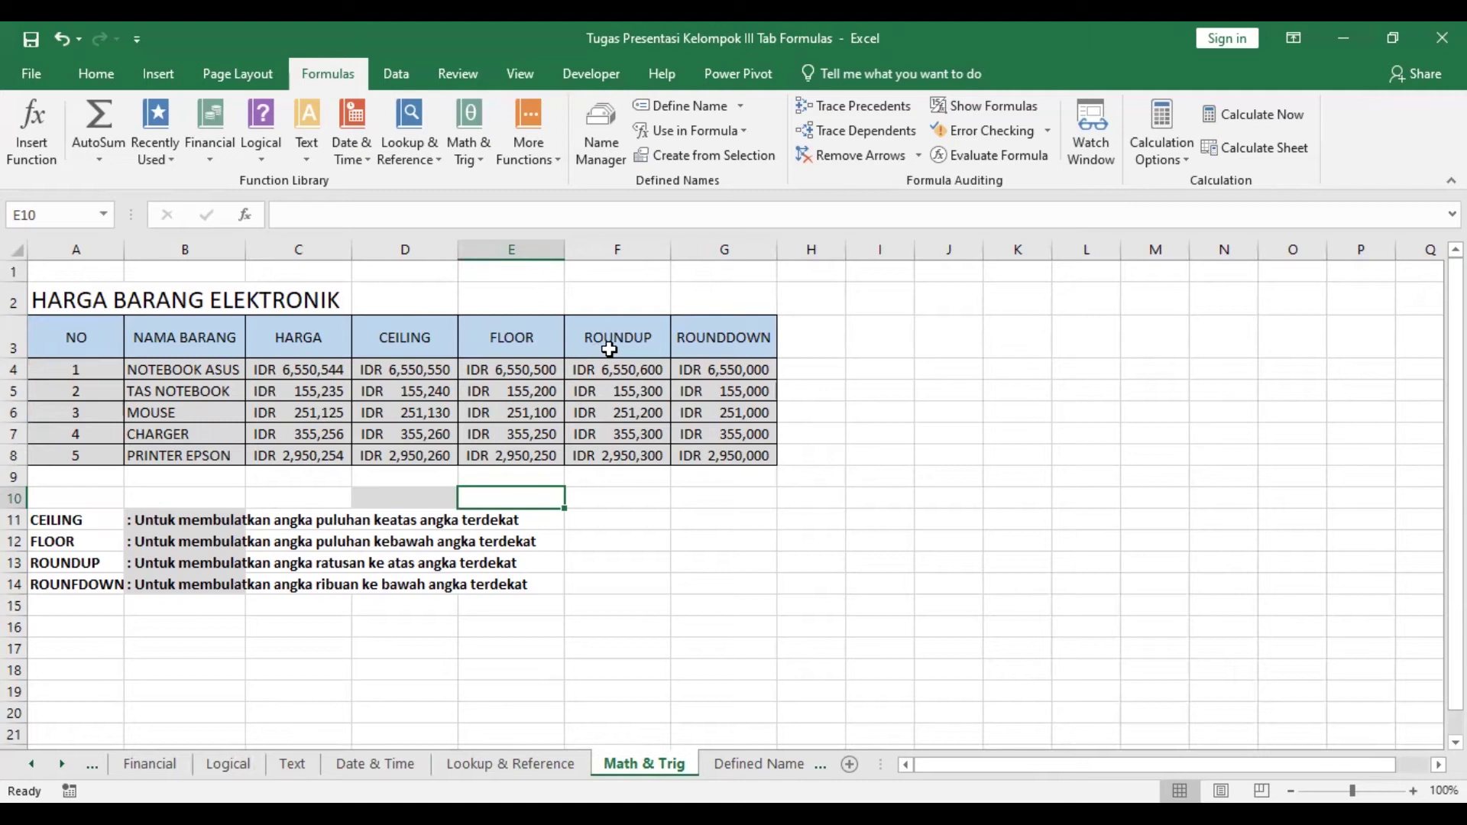
Examine the row 4 formulas for CEILING, FLOOR, ROUNDUP and ROUNDDOWN against their descriptions below the table
{"action": "left_click", "coordinate": [386, 371]}
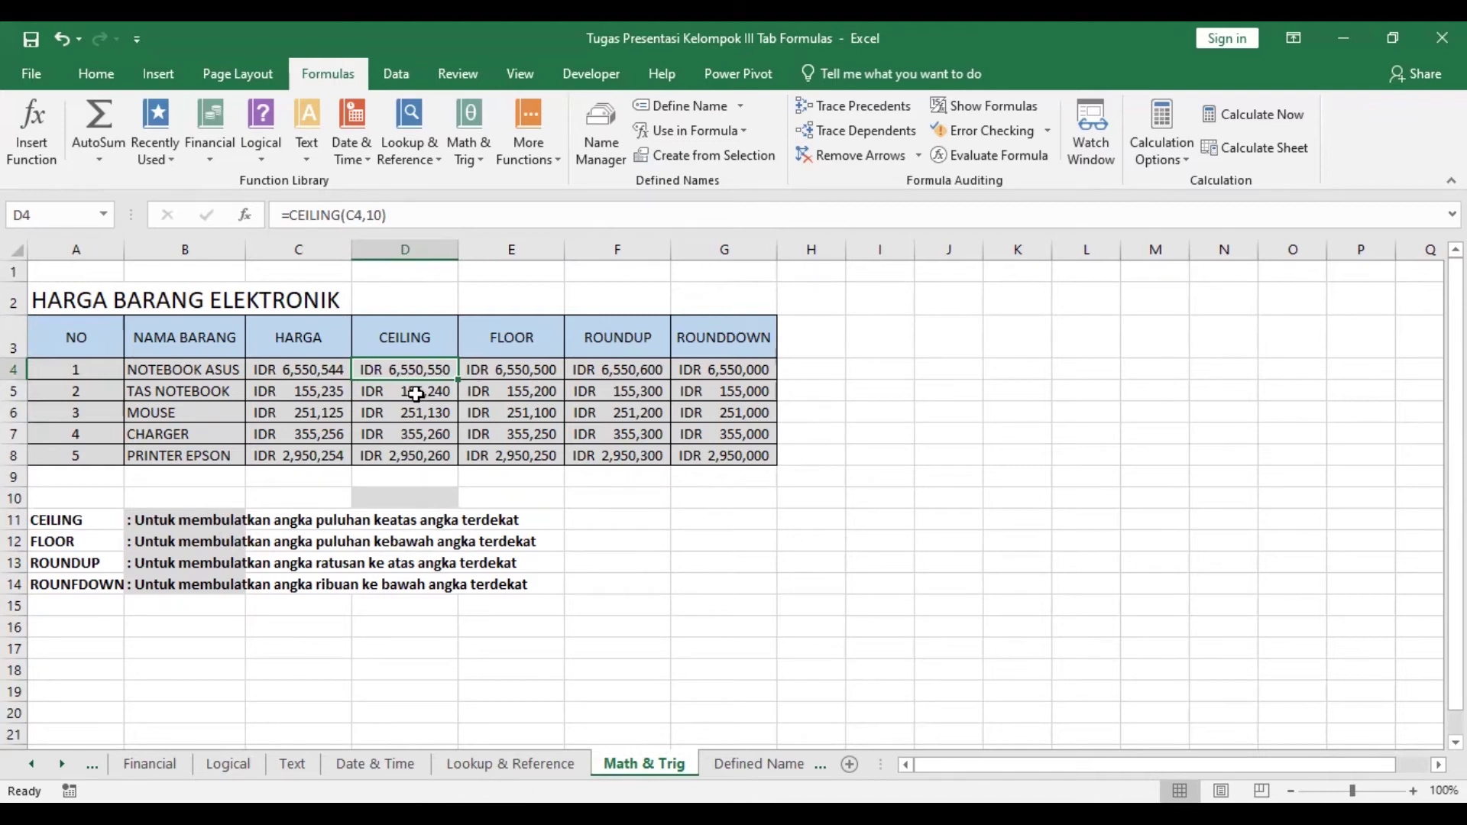
{"action": "left_click", "coordinate": [518, 373]}
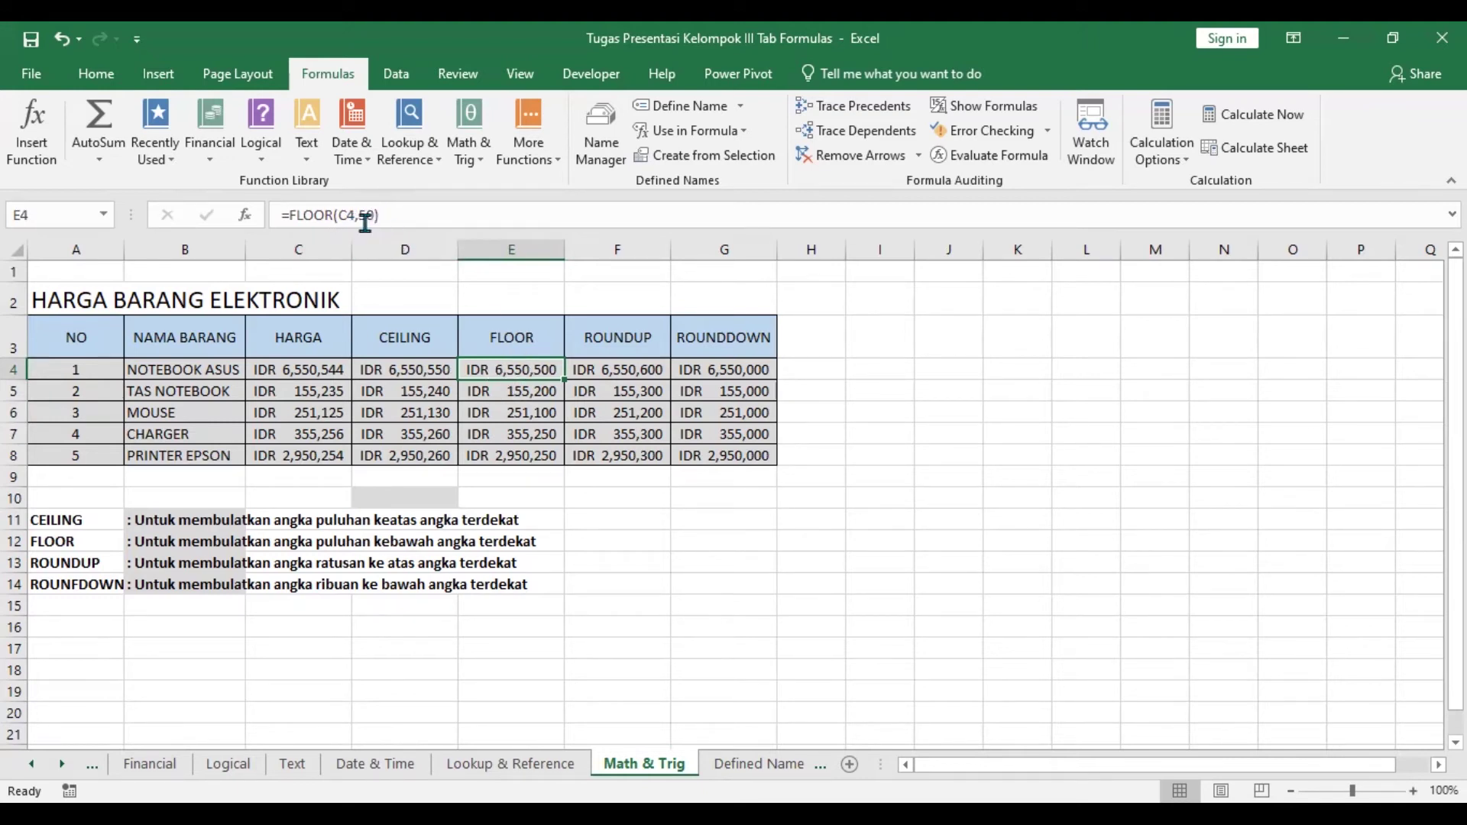
{"action": "left_click", "coordinate": [607, 373]}
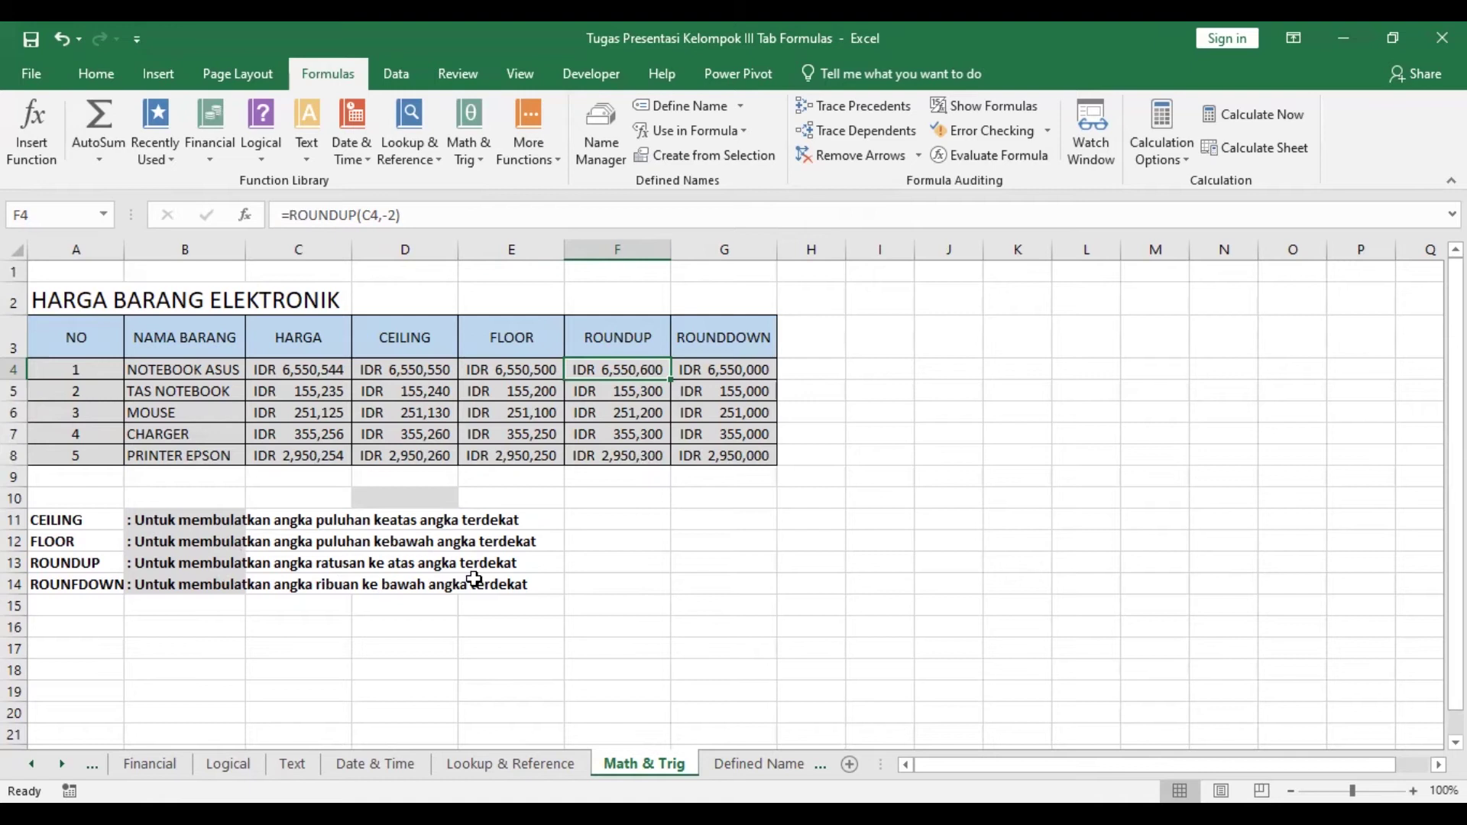
{"action": "left_click", "coordinate": [705, 374]}
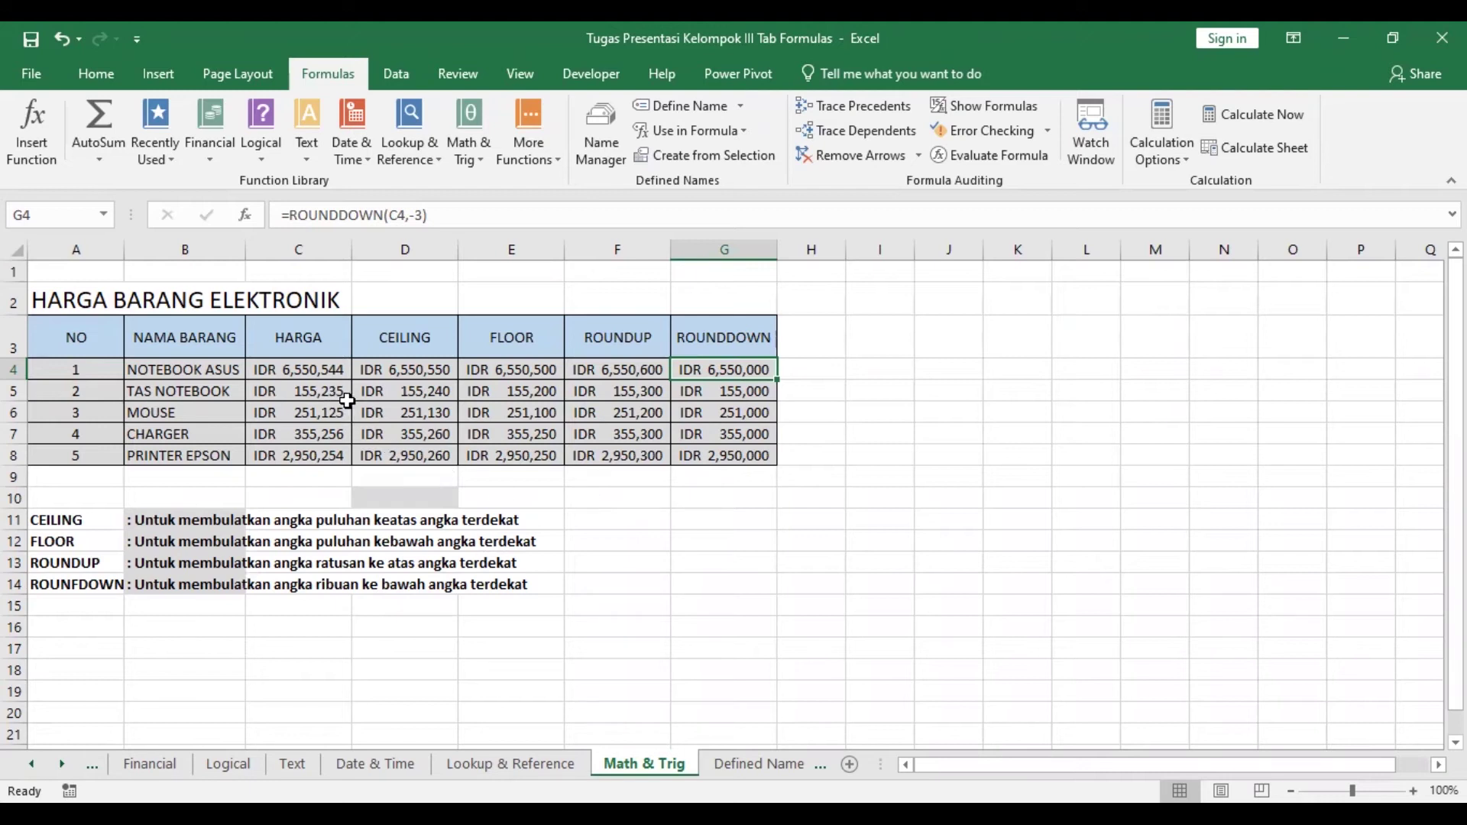
Examine the rounded prices in D5:G8 and review the rounding formulas in D4 through G4 again
{"action": "left_click_drag", "start_coordinate": [371, 395], "coordinate": [716, 458]}
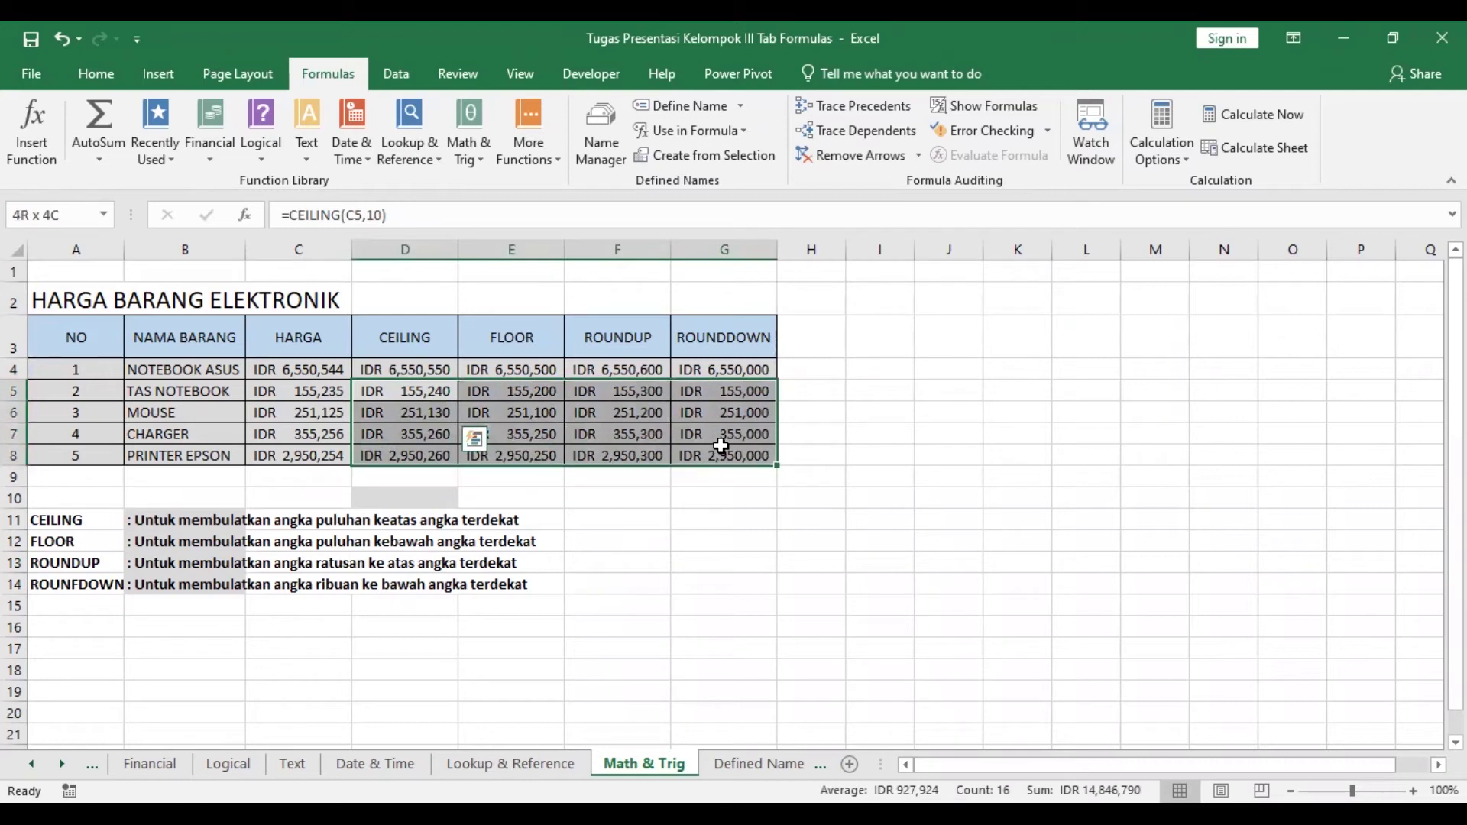
{"action": "left_click", "coordinate": [451, 370]}
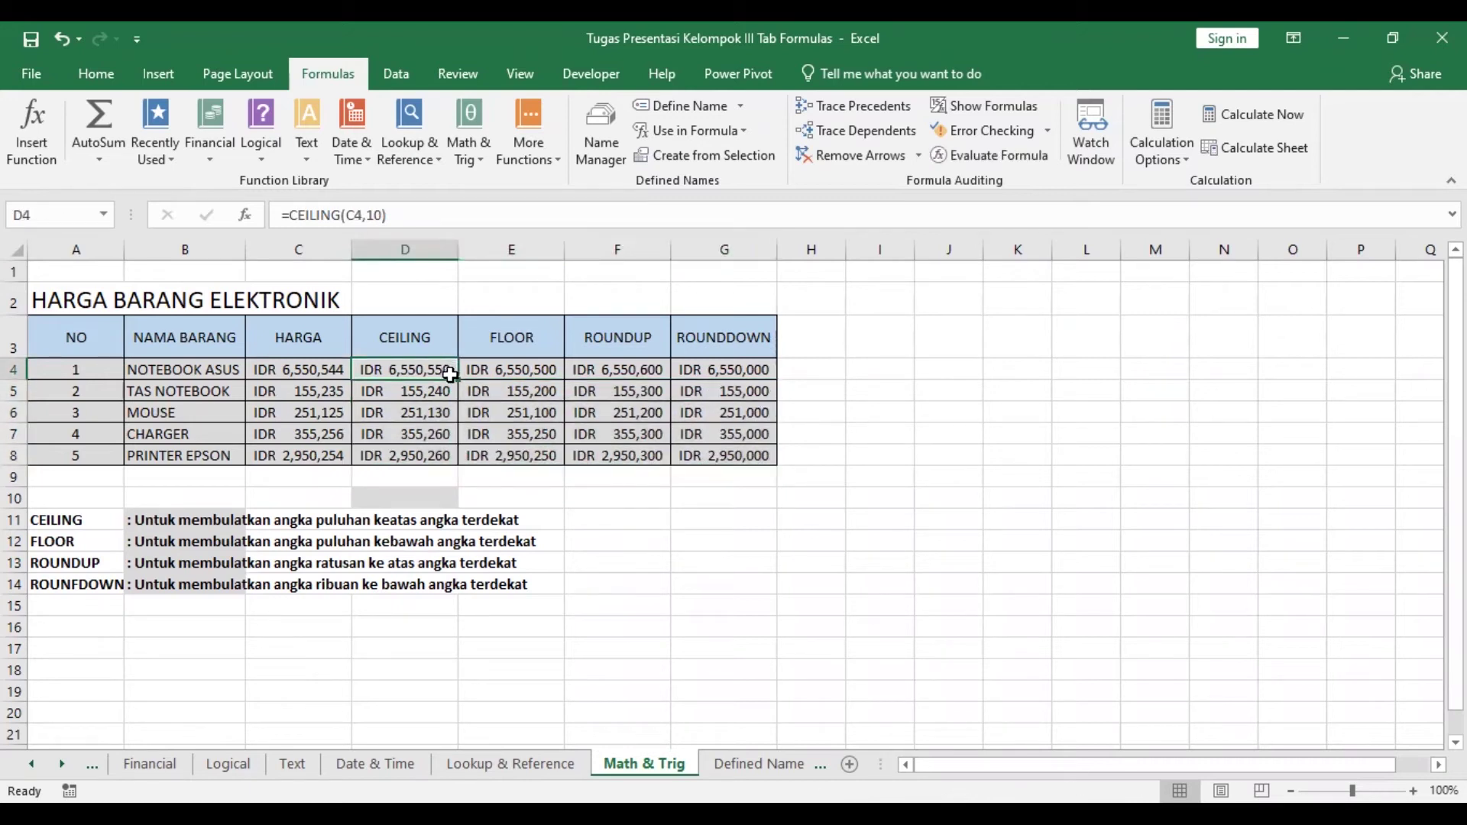
{"action": "left_click", "coordinate": [506, 368]}
{"action": "left_click", "coordinate": [618, 373]}
{"action": "left_click", "coordinate": [692, 373]}
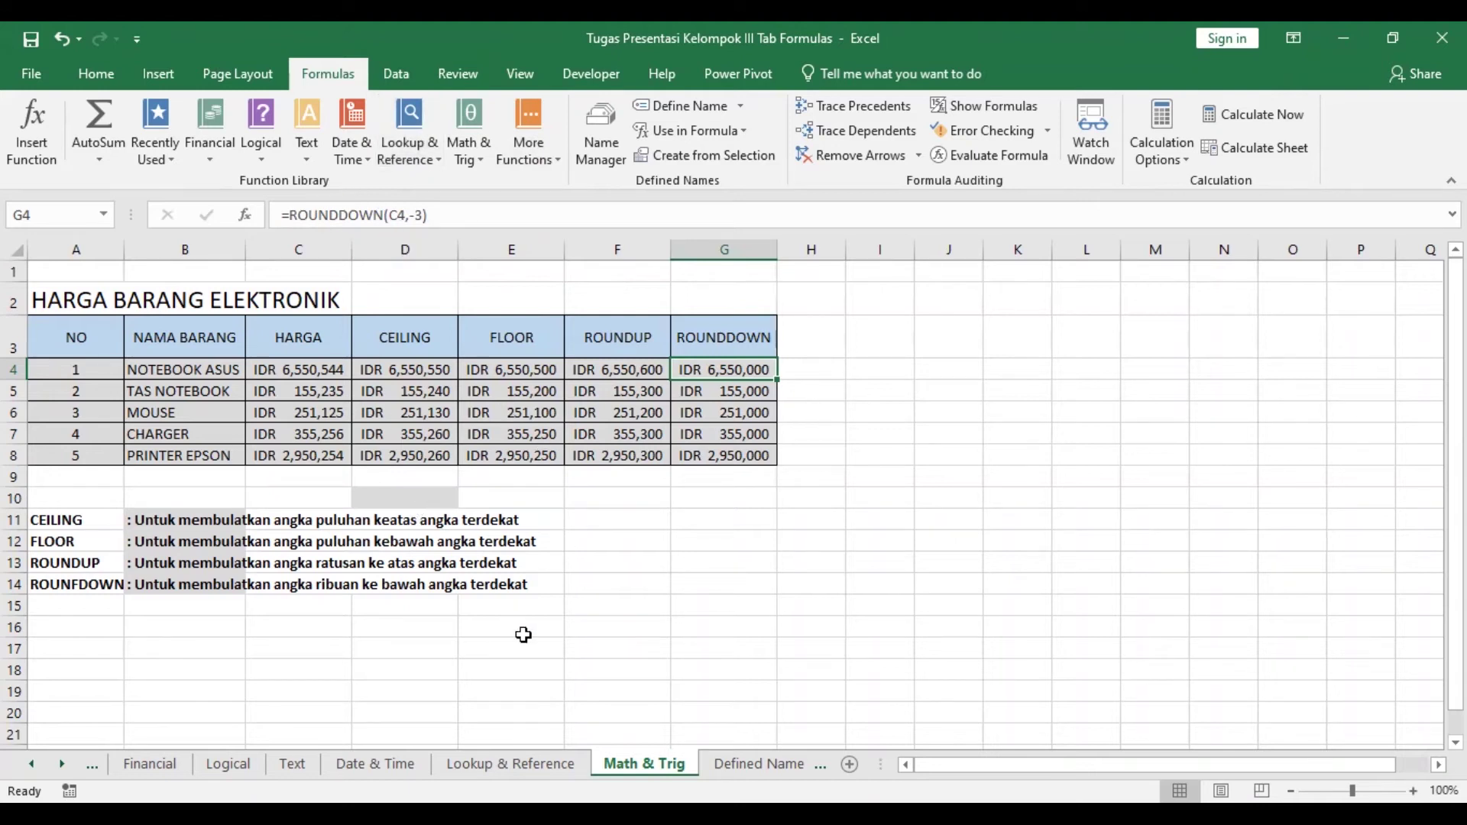
Look over the additional function categories, including the Statistical functions
{"action": "left_click", "coordinate": [529, 145]}
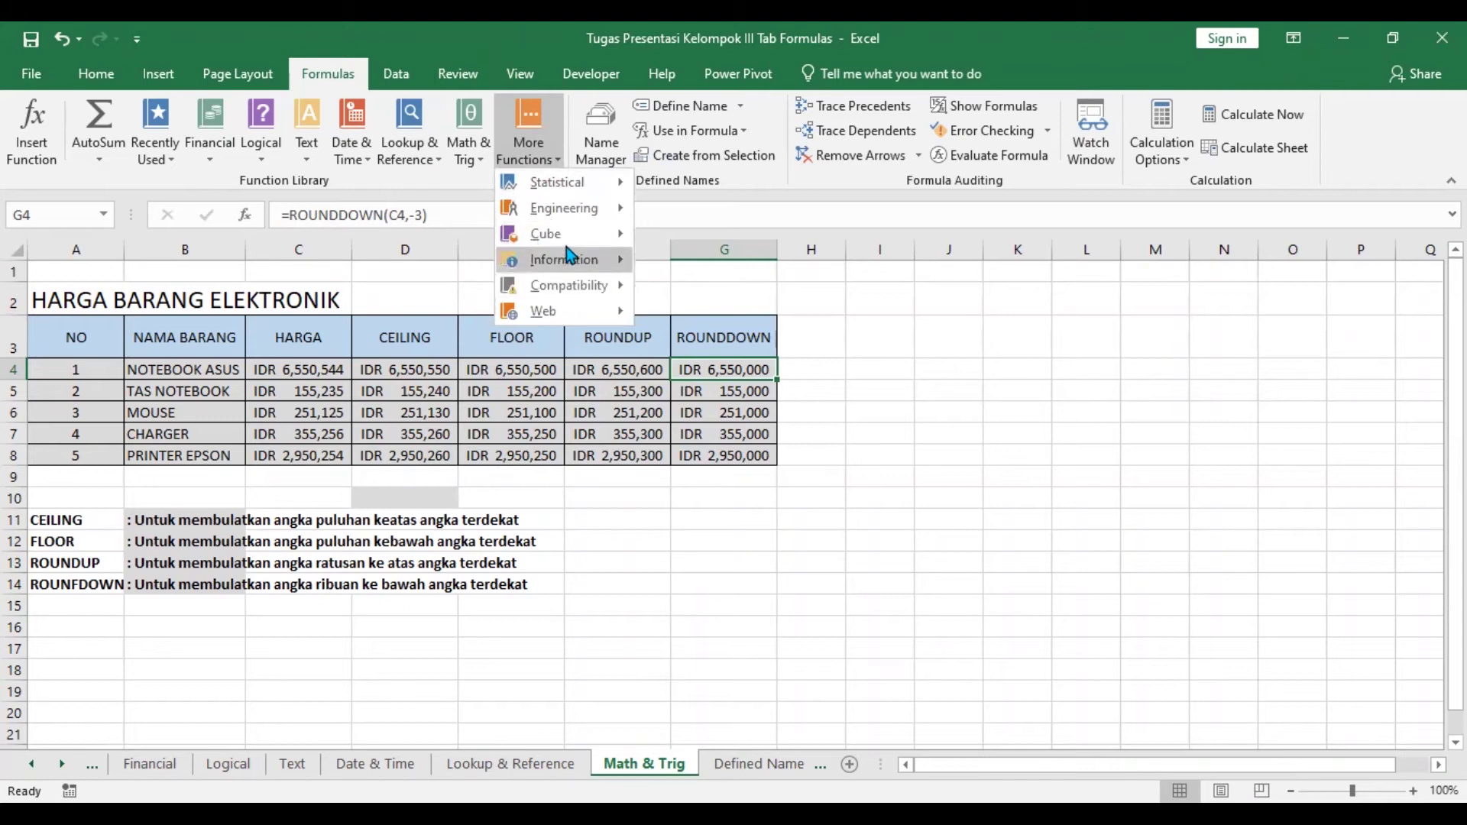
{"action": "mouse_move", "coordinate": [572, 235]}
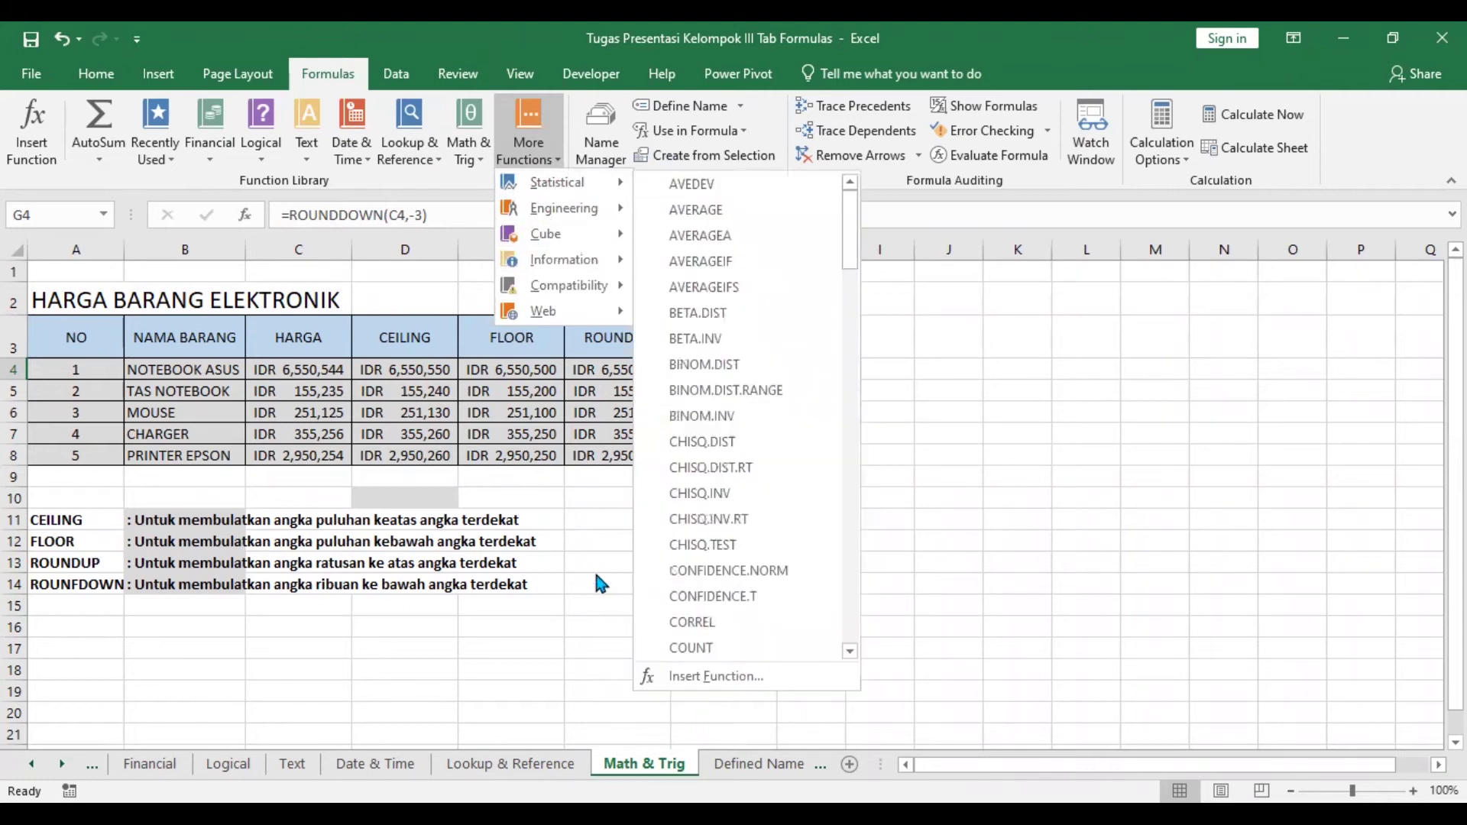
{"action": "left_click", "coordinate": [407, 195]}
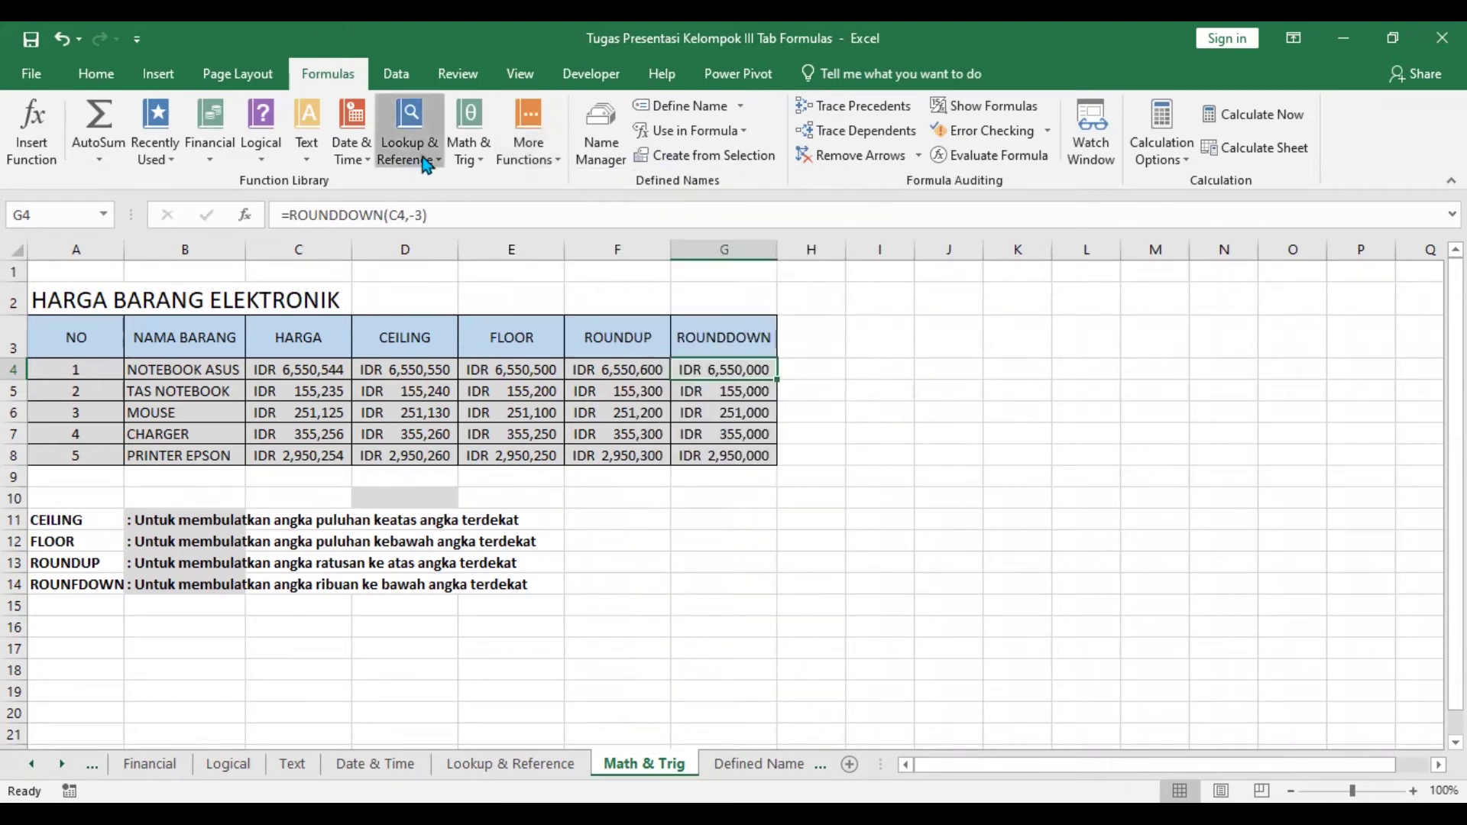
Open the Lookup & Reference sheet and examine the first-row VLOOKUP formulas for NAMA BARANG and HARGA
{"action": "left_click", "coordinate": [510, 763]}
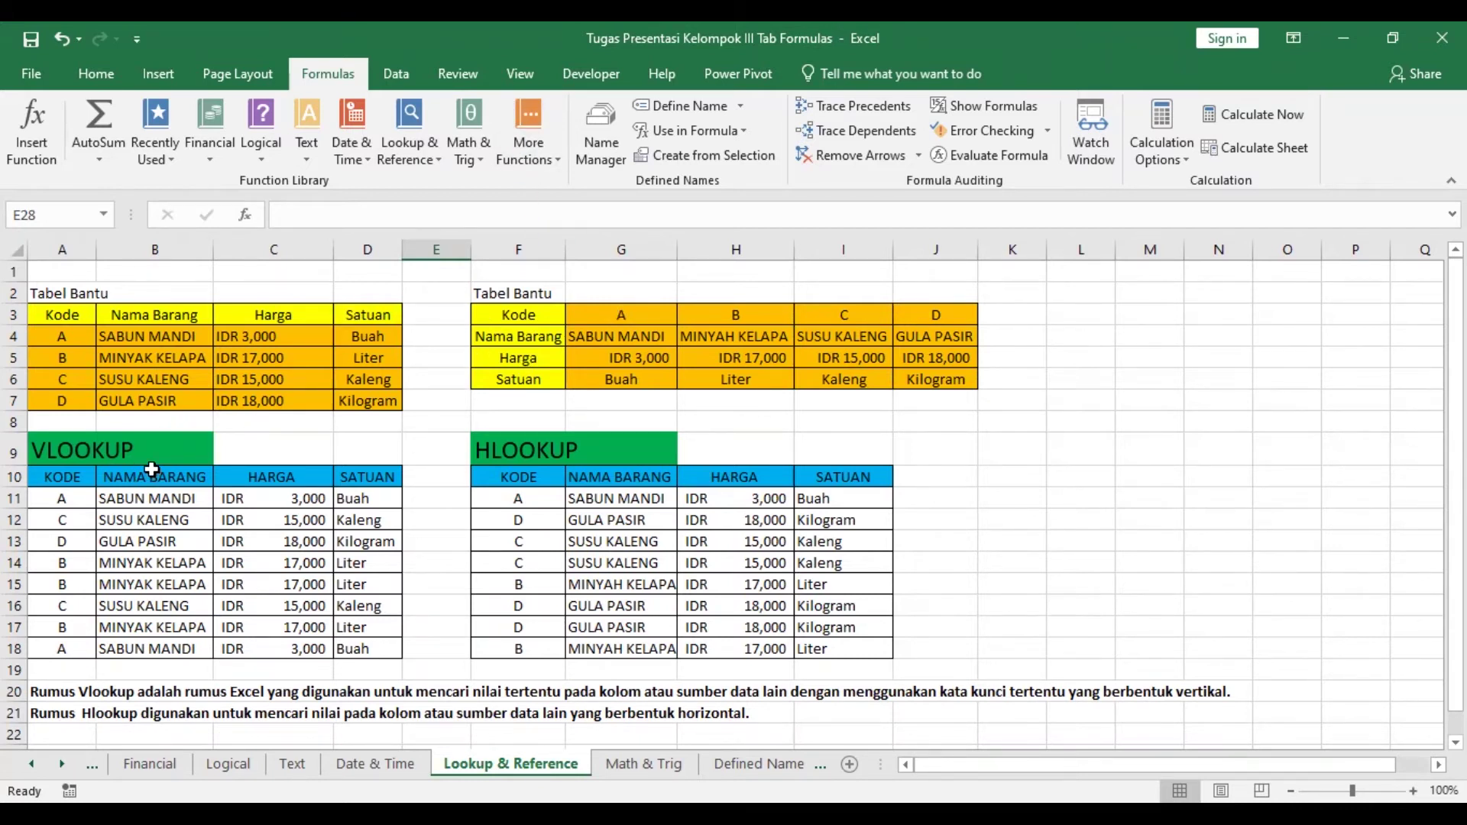
{"action": "scroll", "coordinate": [152, 469], "scroll_direction": "down", "scroll_amount": 1}
{"action": "left_click", "coordinate": [141, 436]}
{"action": "left_click", "coordinate": [270, 435]}
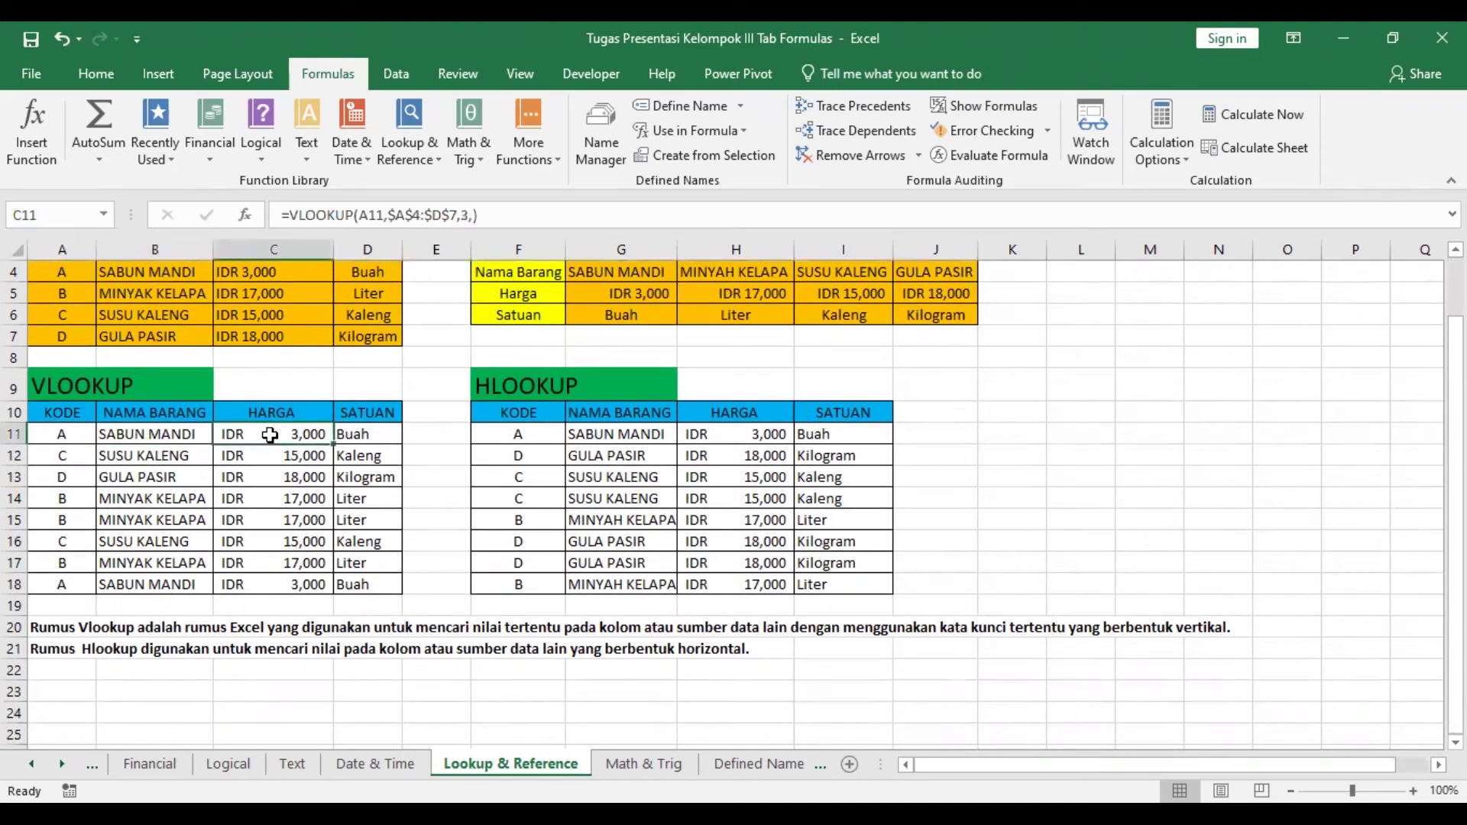
Show the sheet's formulas in place of values to inspect the VLOOKUP in B11, and restore the normal view
{"action": "left_click", "coordinate": [145, 433]}
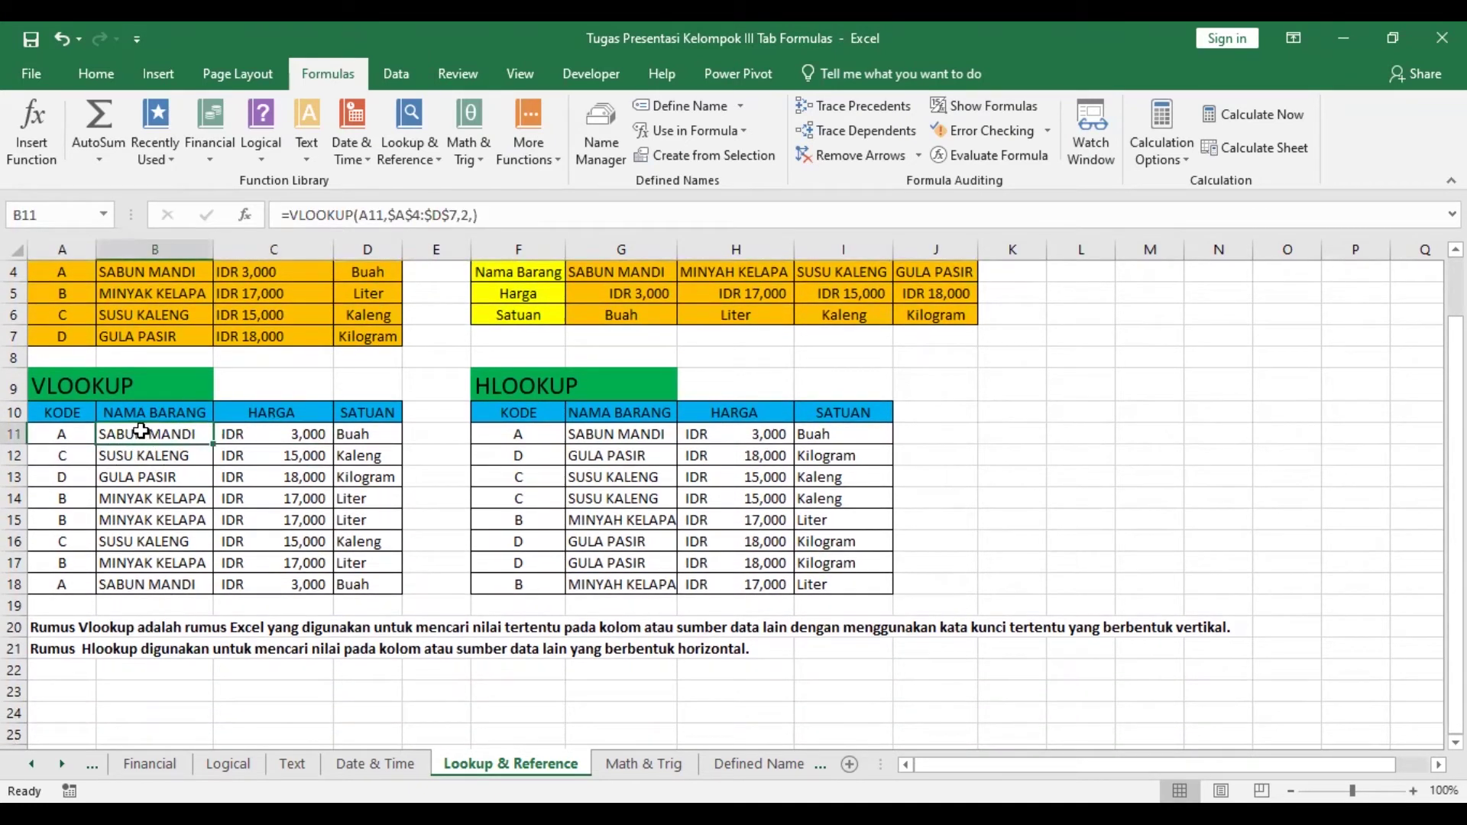
{"action": "left_click", "coordinate": [963, 105]}
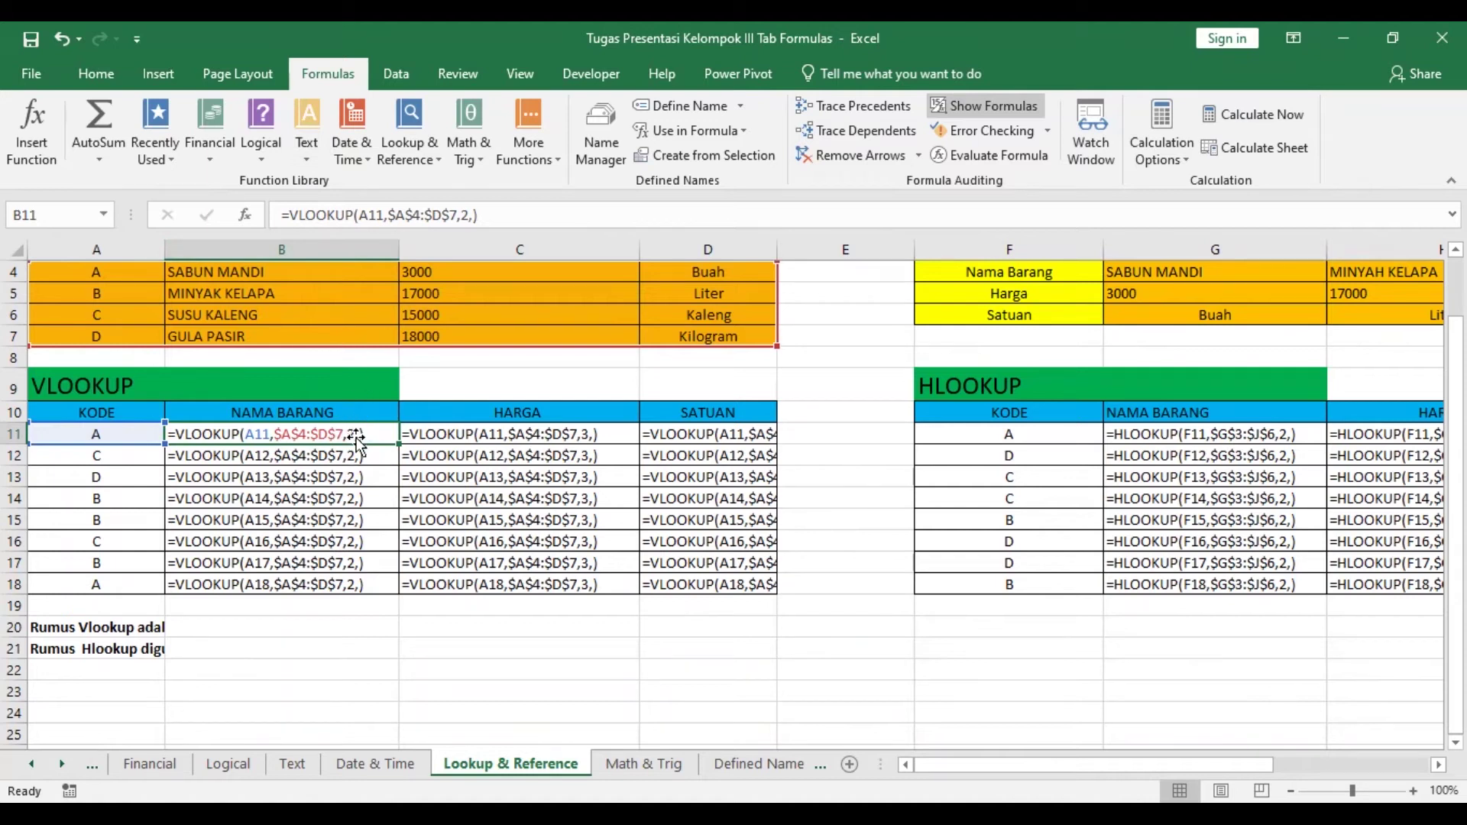
{"action": "key", "text": "ctrl+grave"}
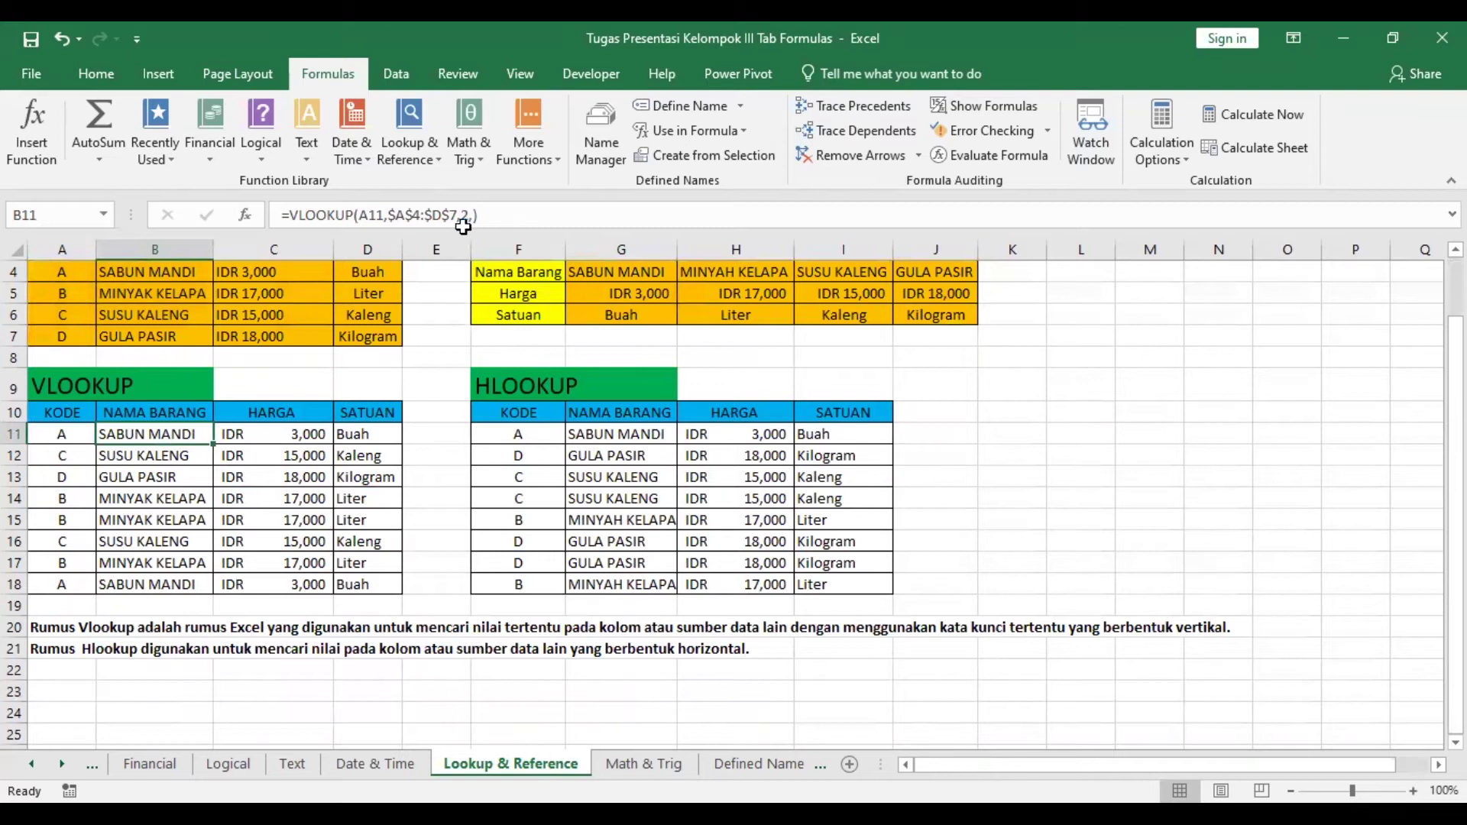
Trace the precedents of the VLOOKUP in B11, remove the arrows, and examine the formulas in C11 and D11
{"action": "scroll", "coordinate": [264, 370], "scroll_direction": "up", "scroll_amount": 1}
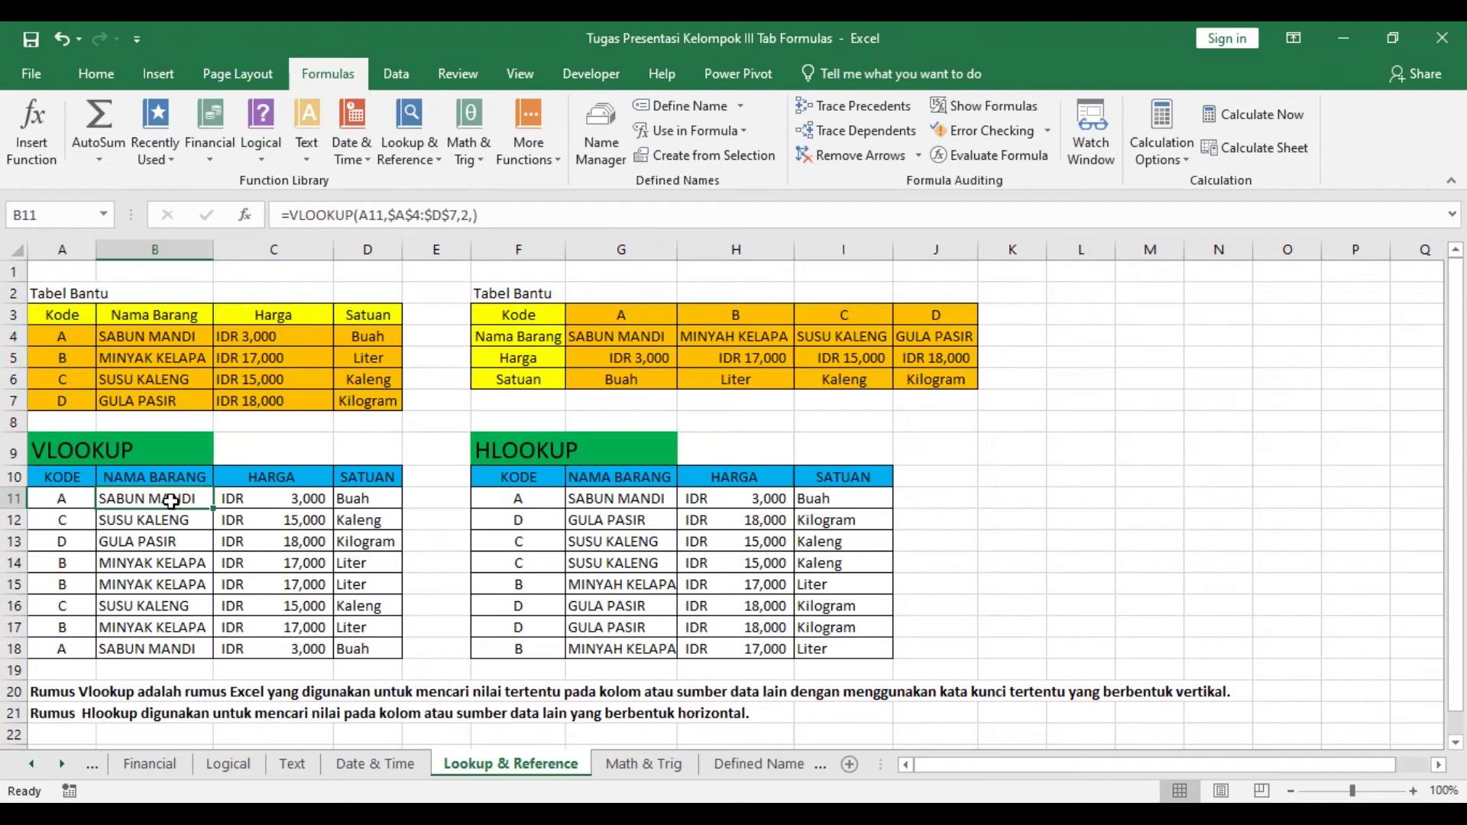
{"action": "left_click", "coordinate": [823, 112]}
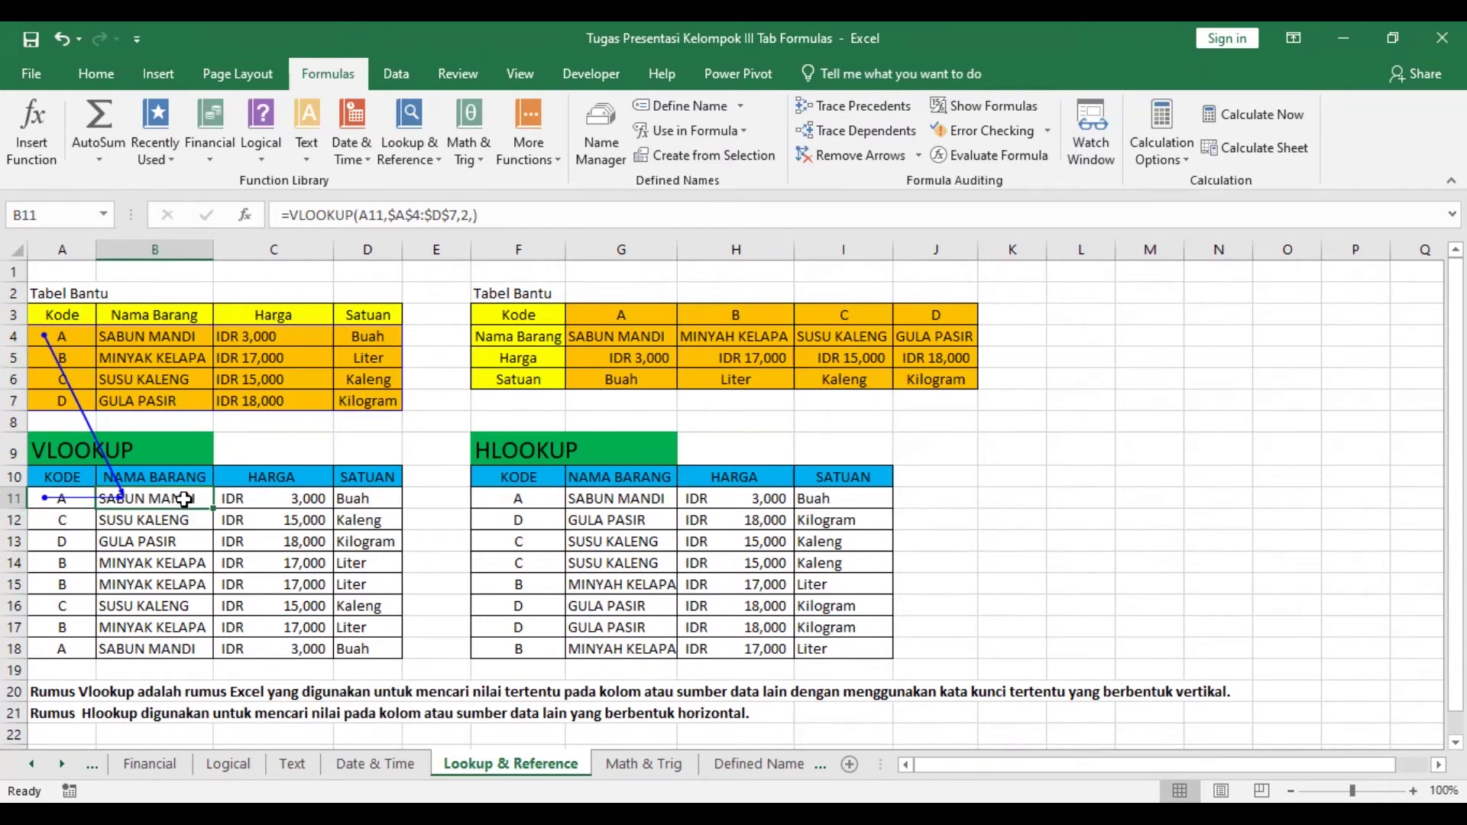
{"action": "left_click", "coordinate": [868, 157]}
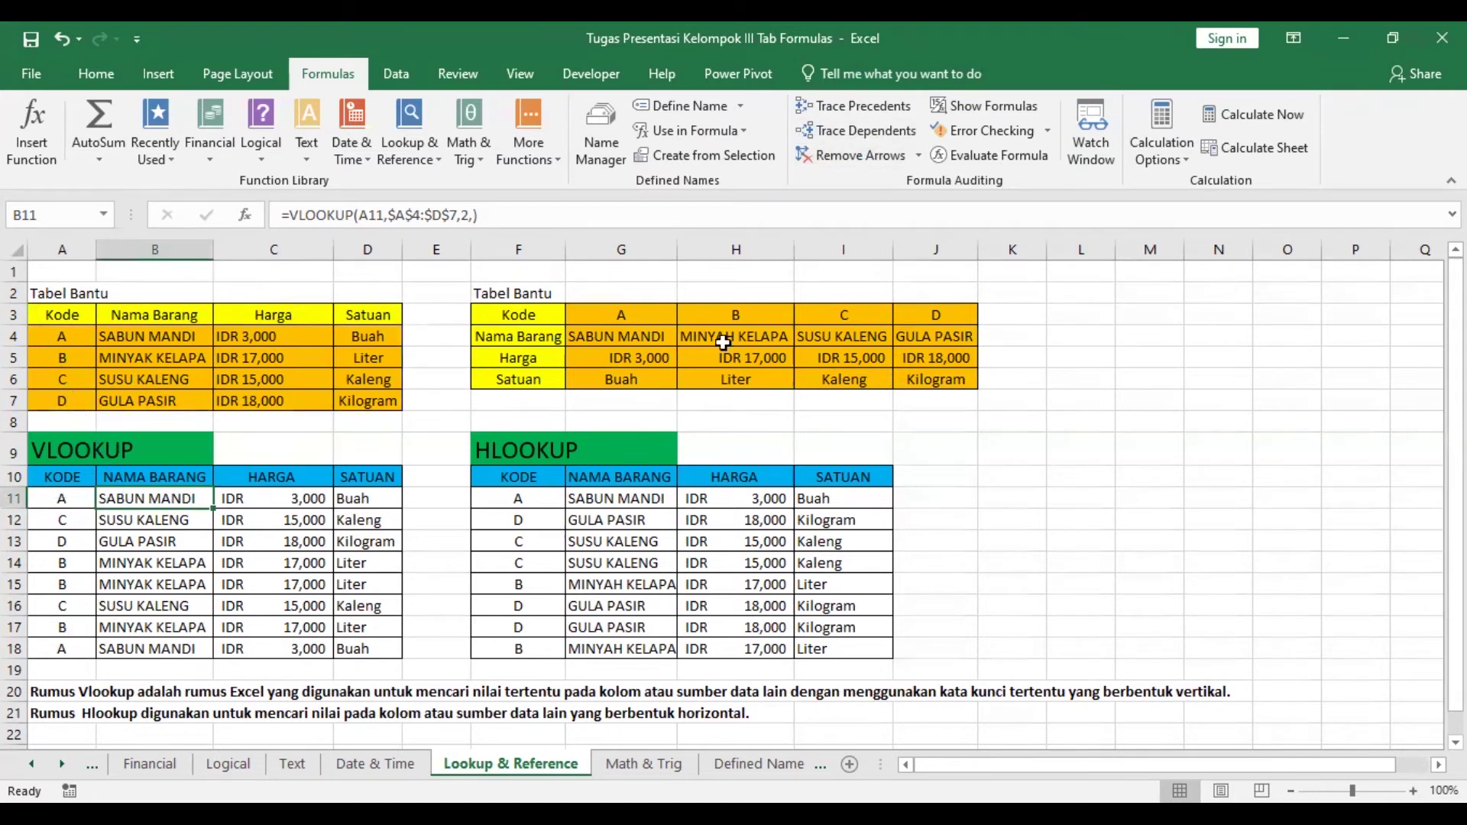
{"action": "left_click", "coordinate": [259, 493]}
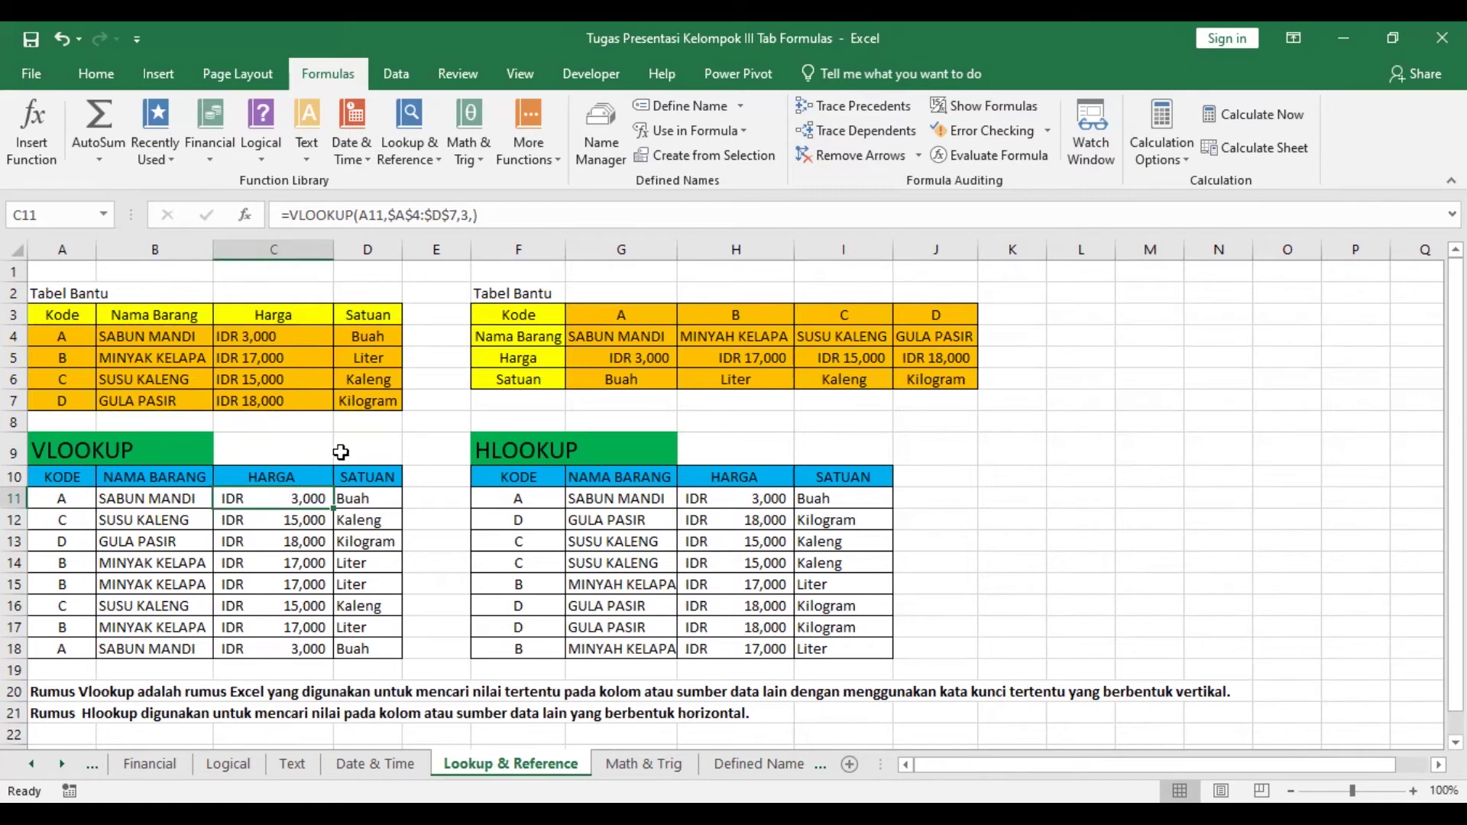
{"action": "left_click", "coordinate": [374, 499]}
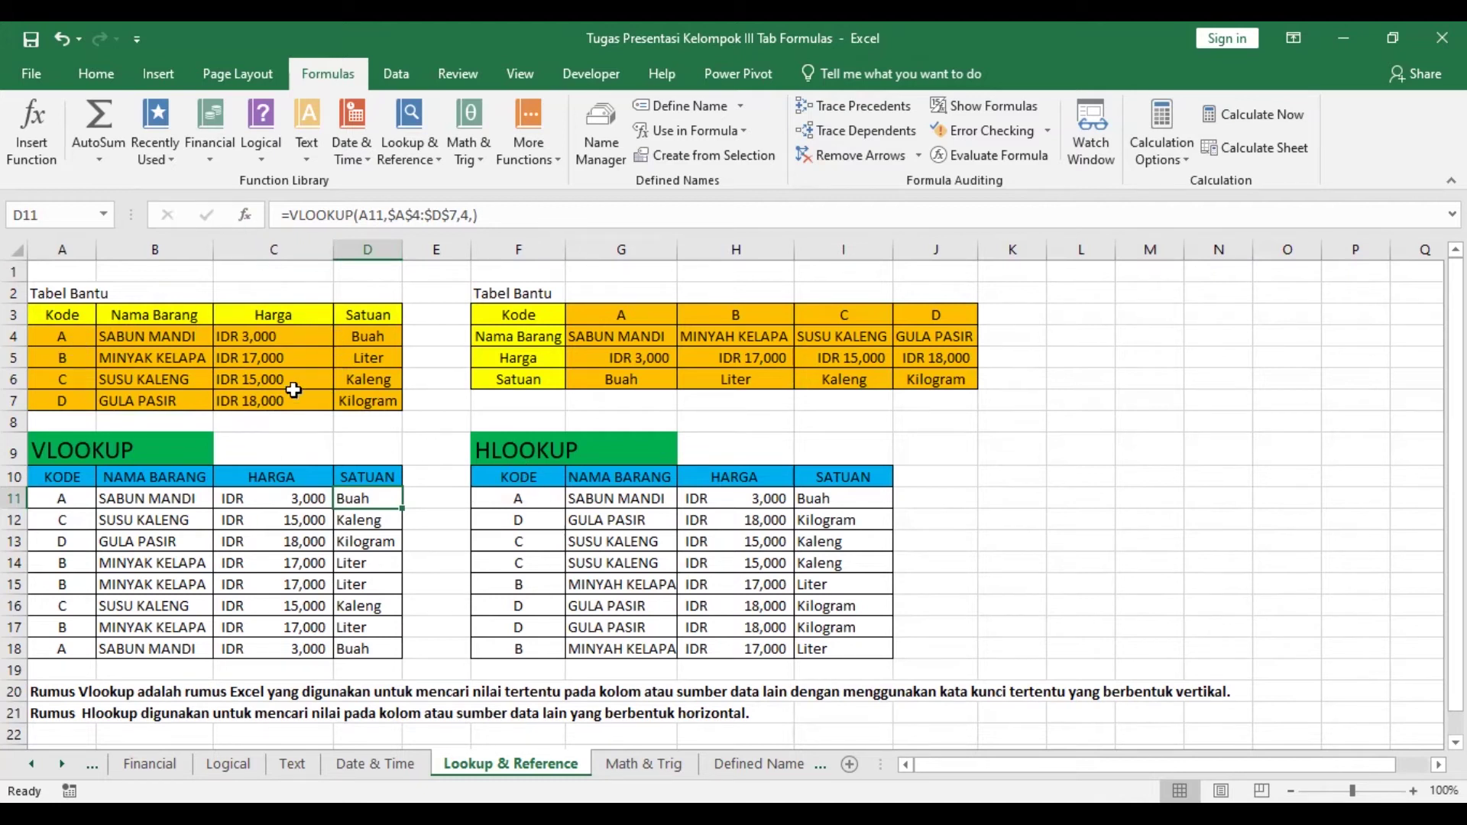
Trace the precedents of the HLOOKUP in G11, examine the formulas in H11 and I11, and remove the arrows
{"action": "left_click", "coordinate": [532, 453]}
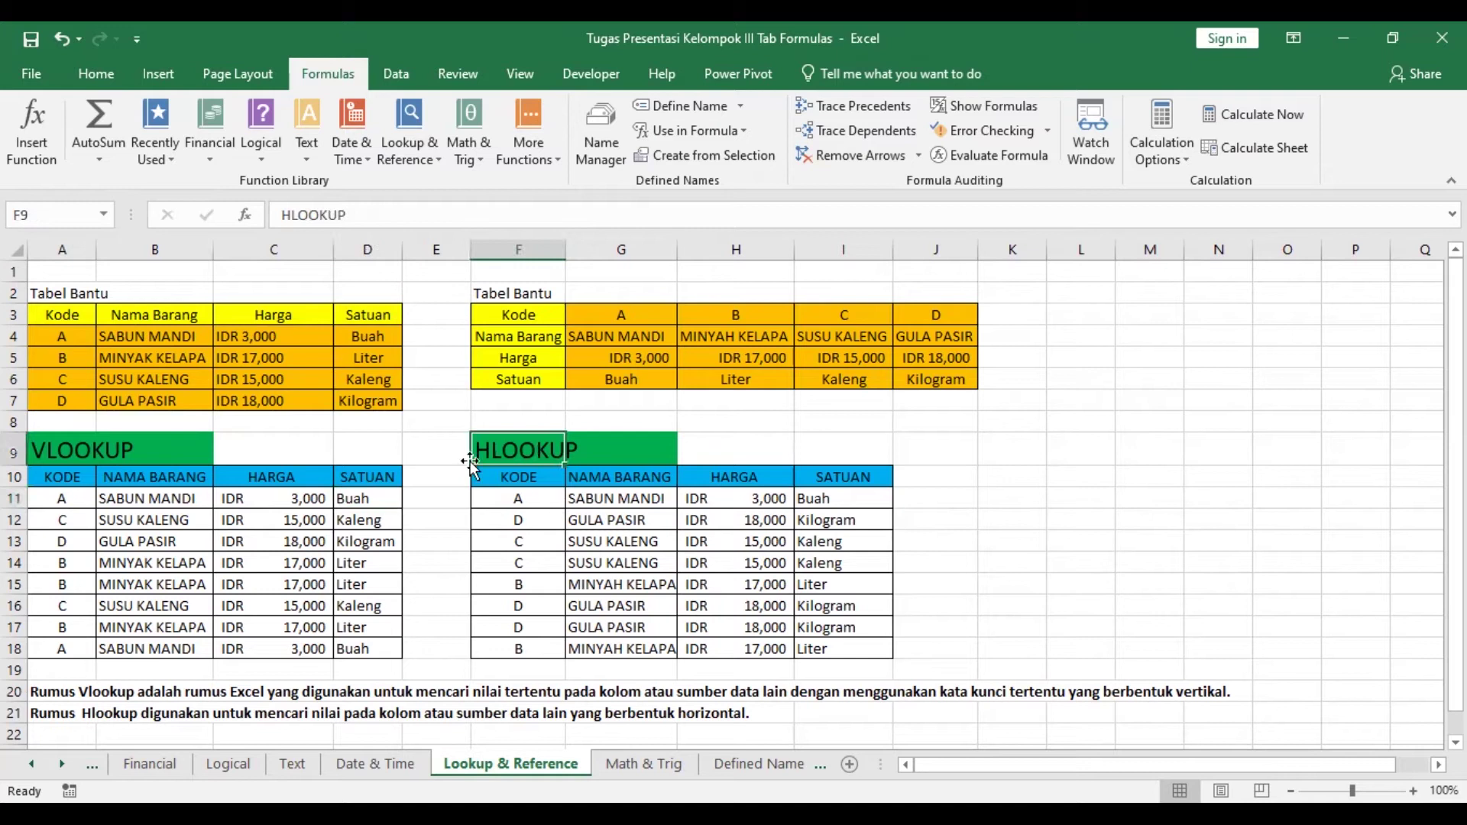
{"action": "left_click", "coordinate": [625, 498]}
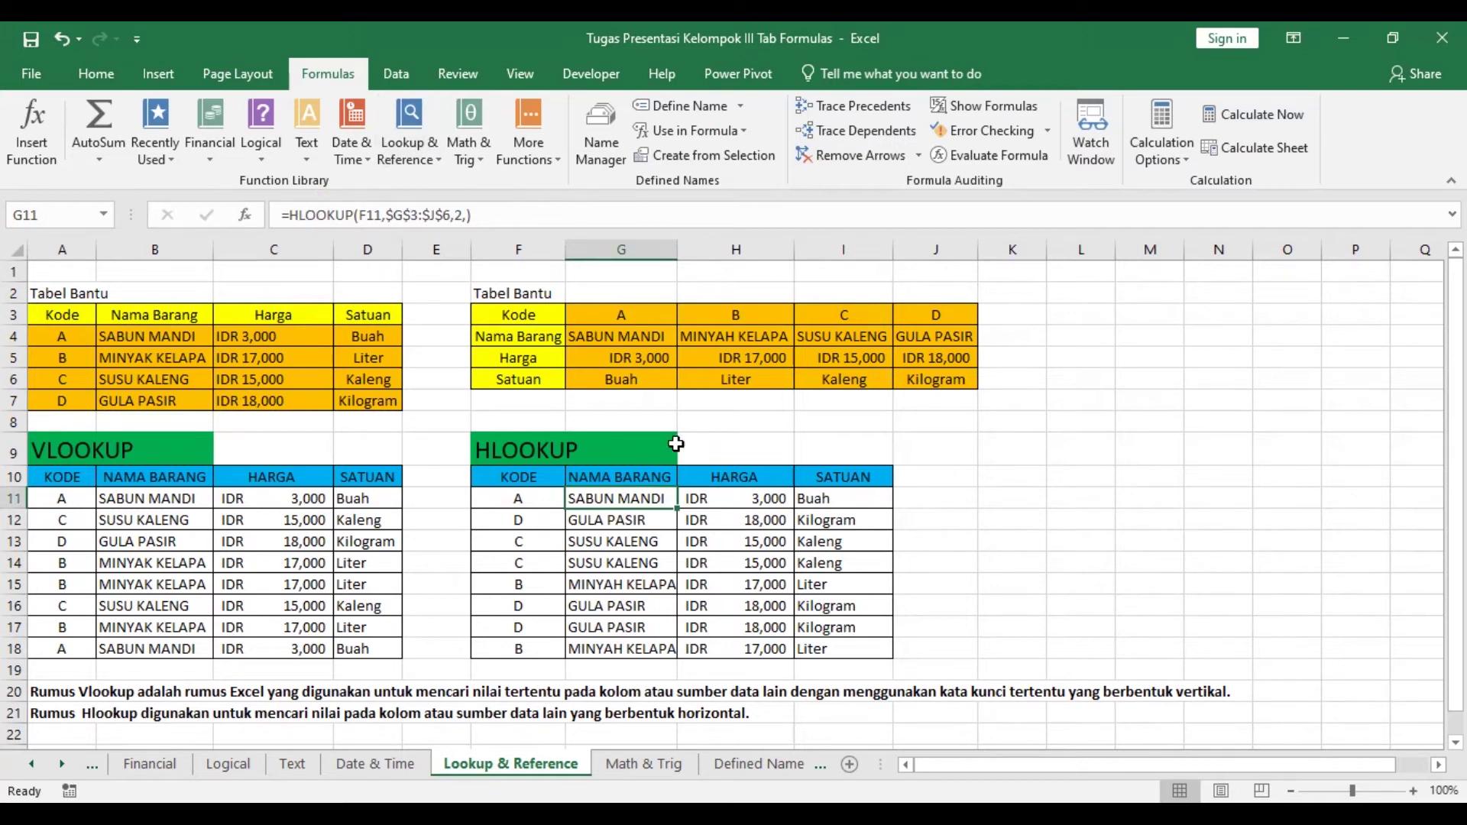
{"action": "left_click", "coordinate": [906, 111]}
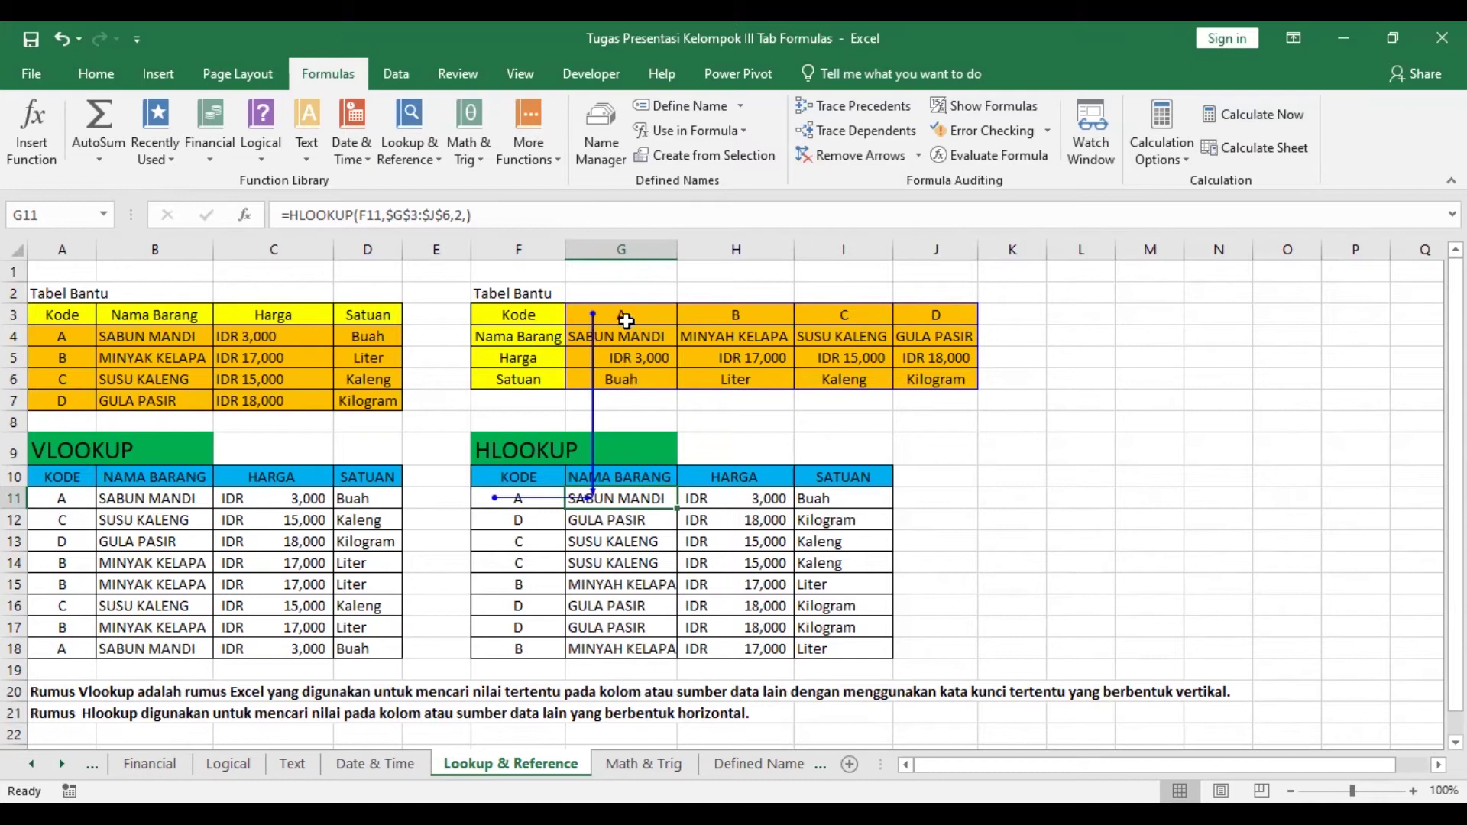
{"action": "left_click", "coordinate": [715, 504]}
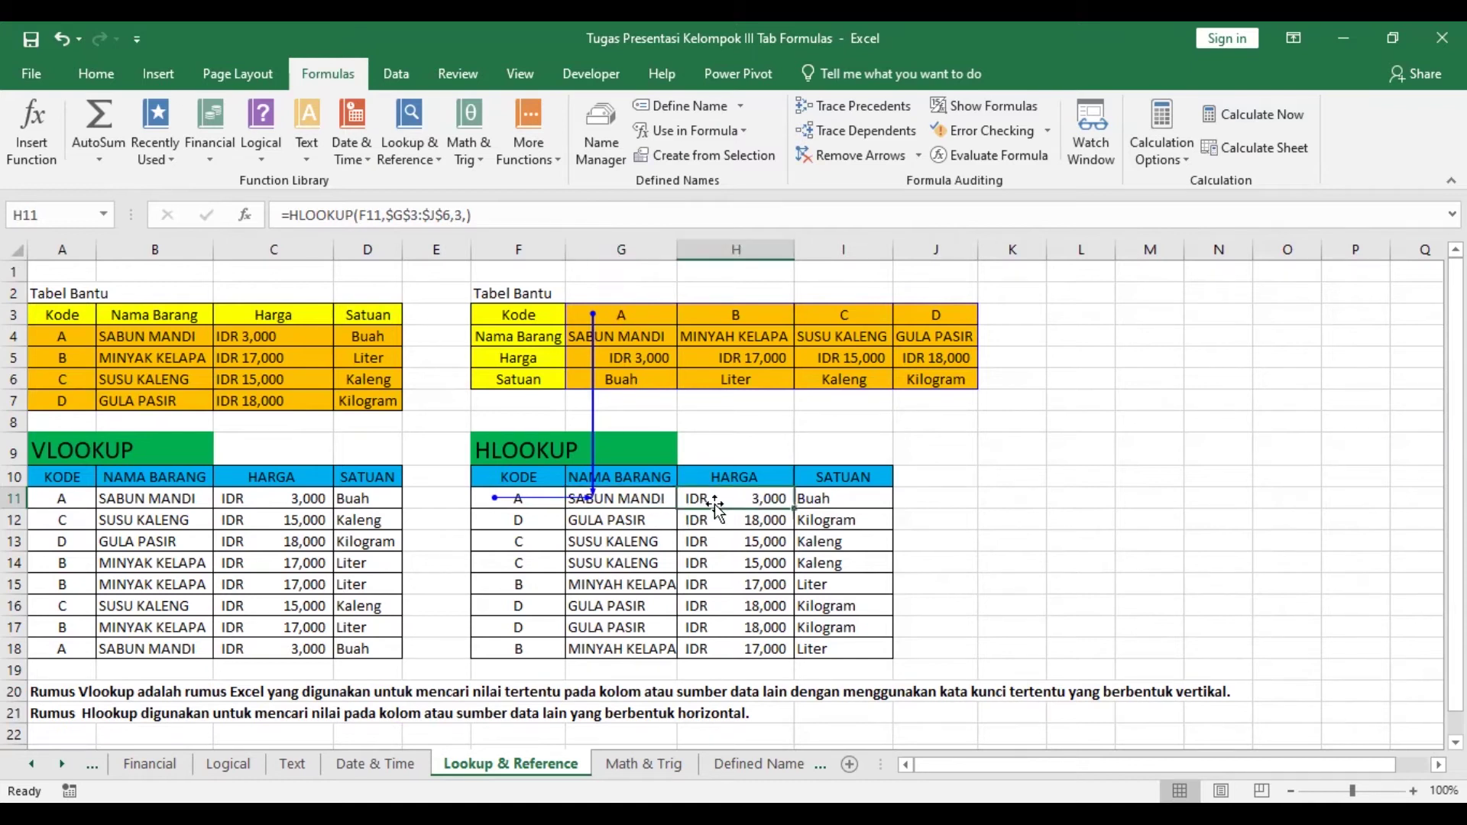
{"action": "left_click", "coordinate": [859, 498]}
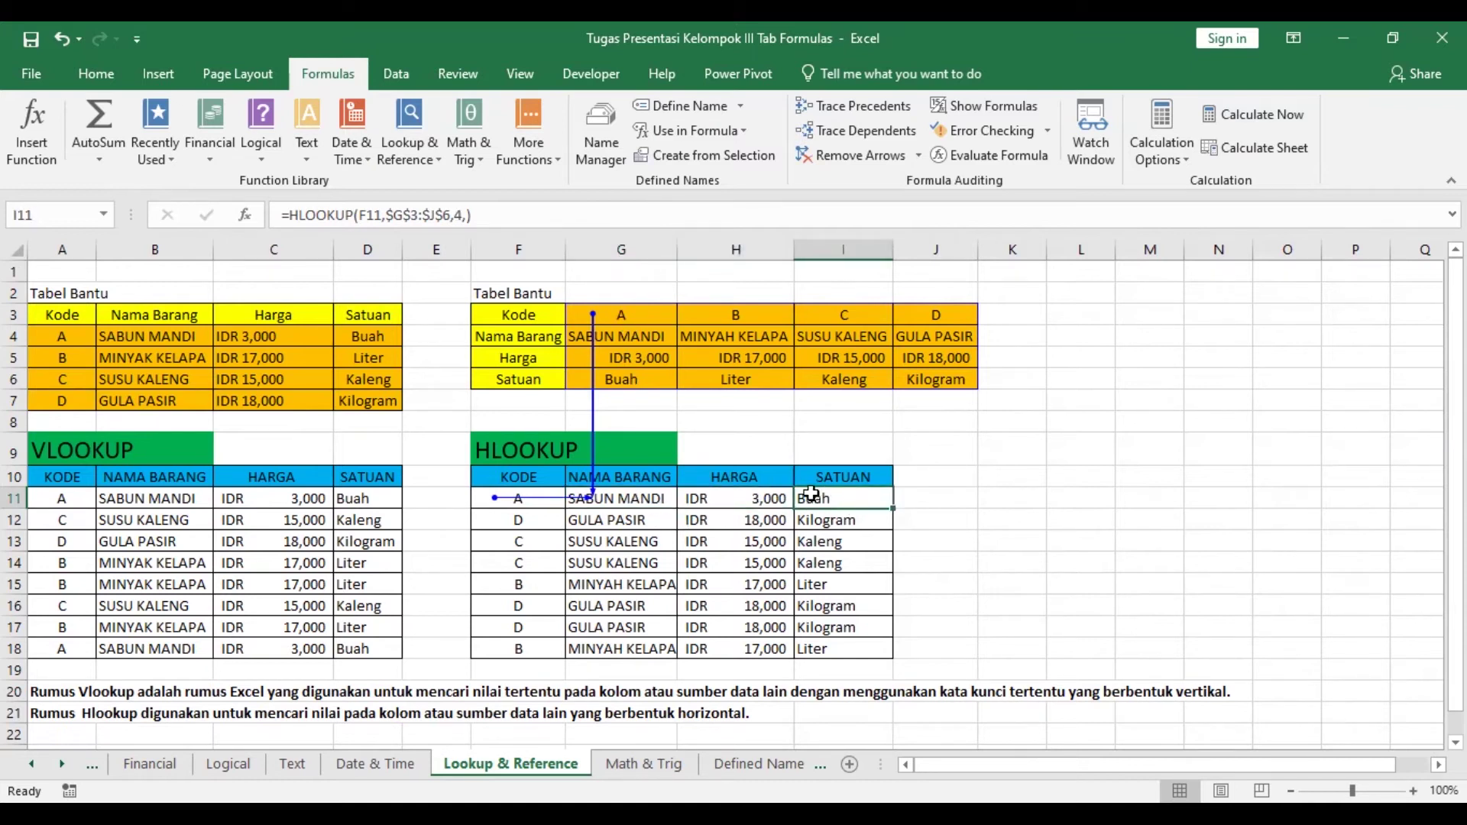
{"action": "left_click", "coordinate": [837, 161]}
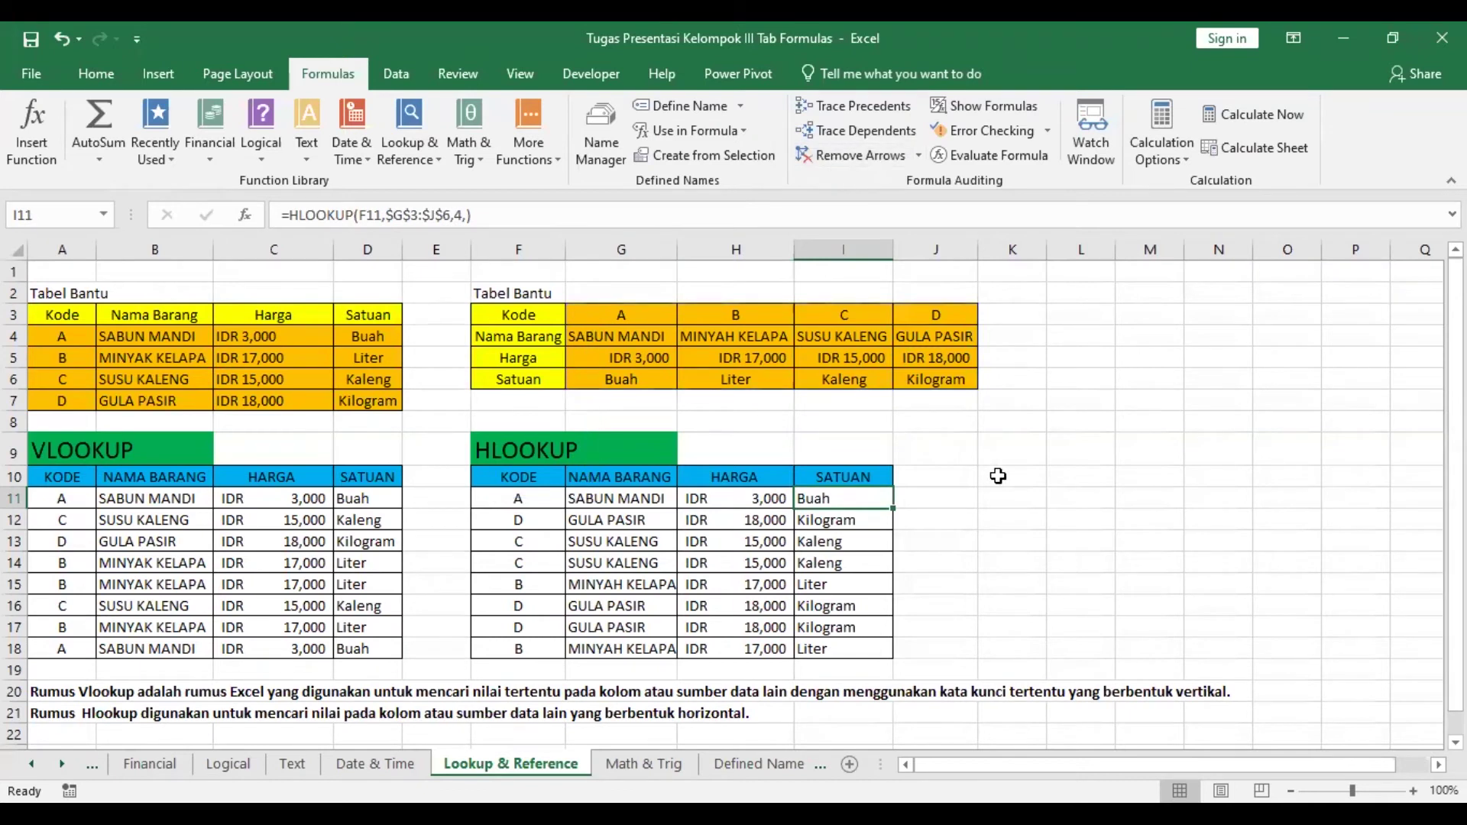
{"action": "left_click", "coordinate": [996, 474]}
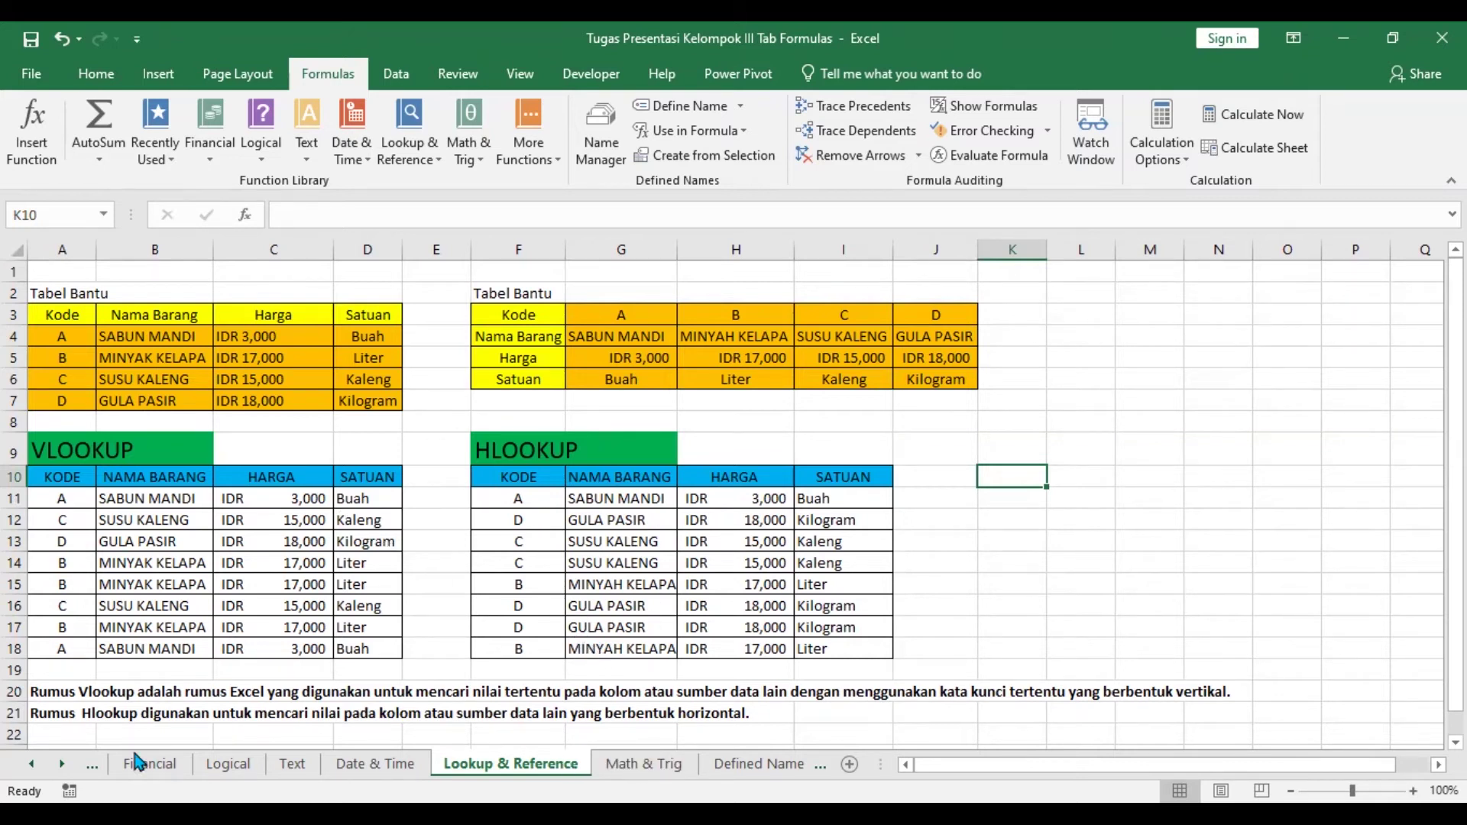
Open the Math & Trig sheet and examine the CEILING, FLOOR, ROUNDUP and ROUNDDOWN table of electronics prices
{"action": "left_click", "coordinate": [62, 764]}
{"action": "left_click", "coordinate": [62, 764]}
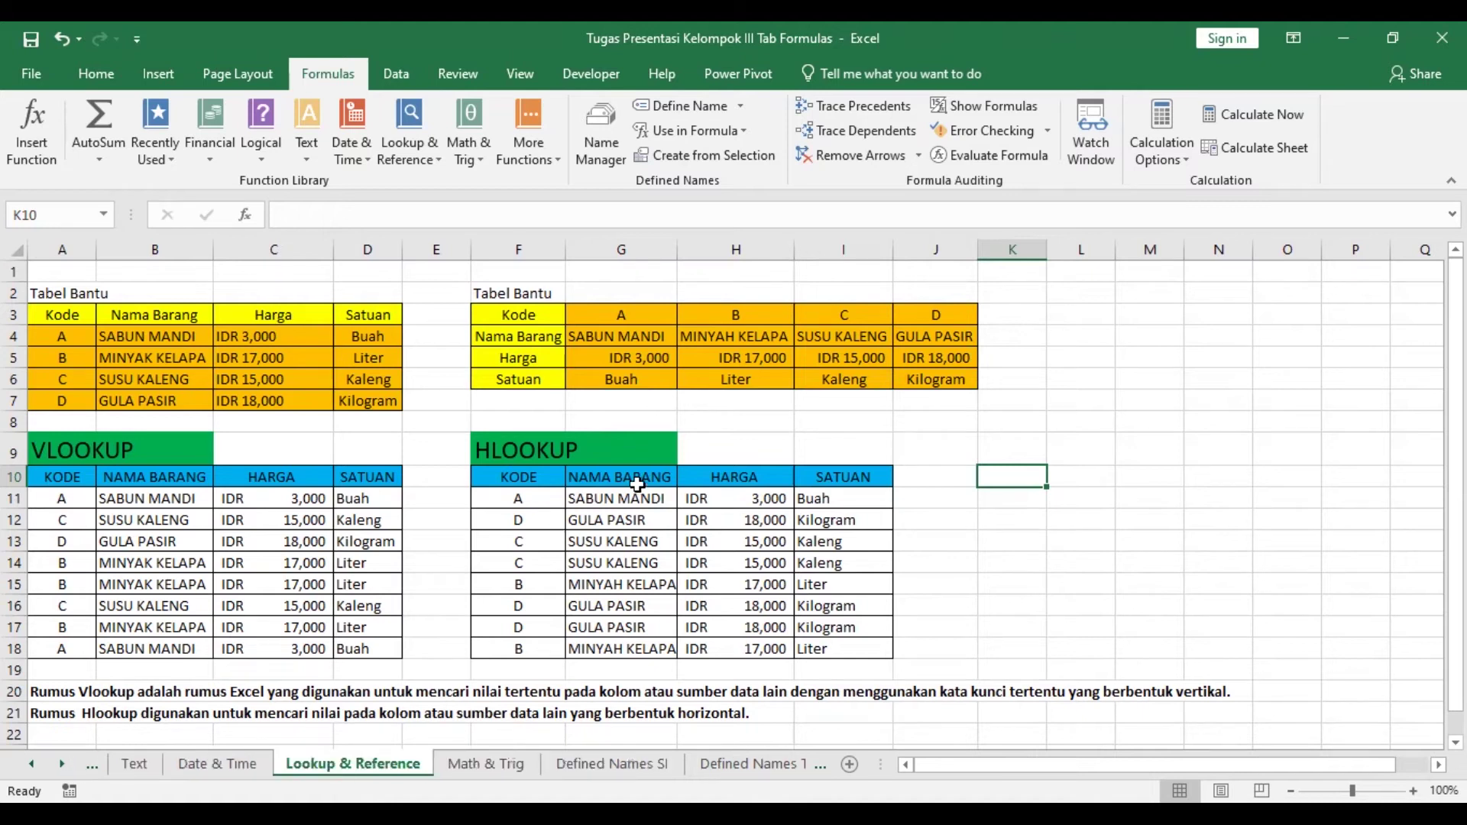
{"action": "left_click", "coordinate": [524, 764]}
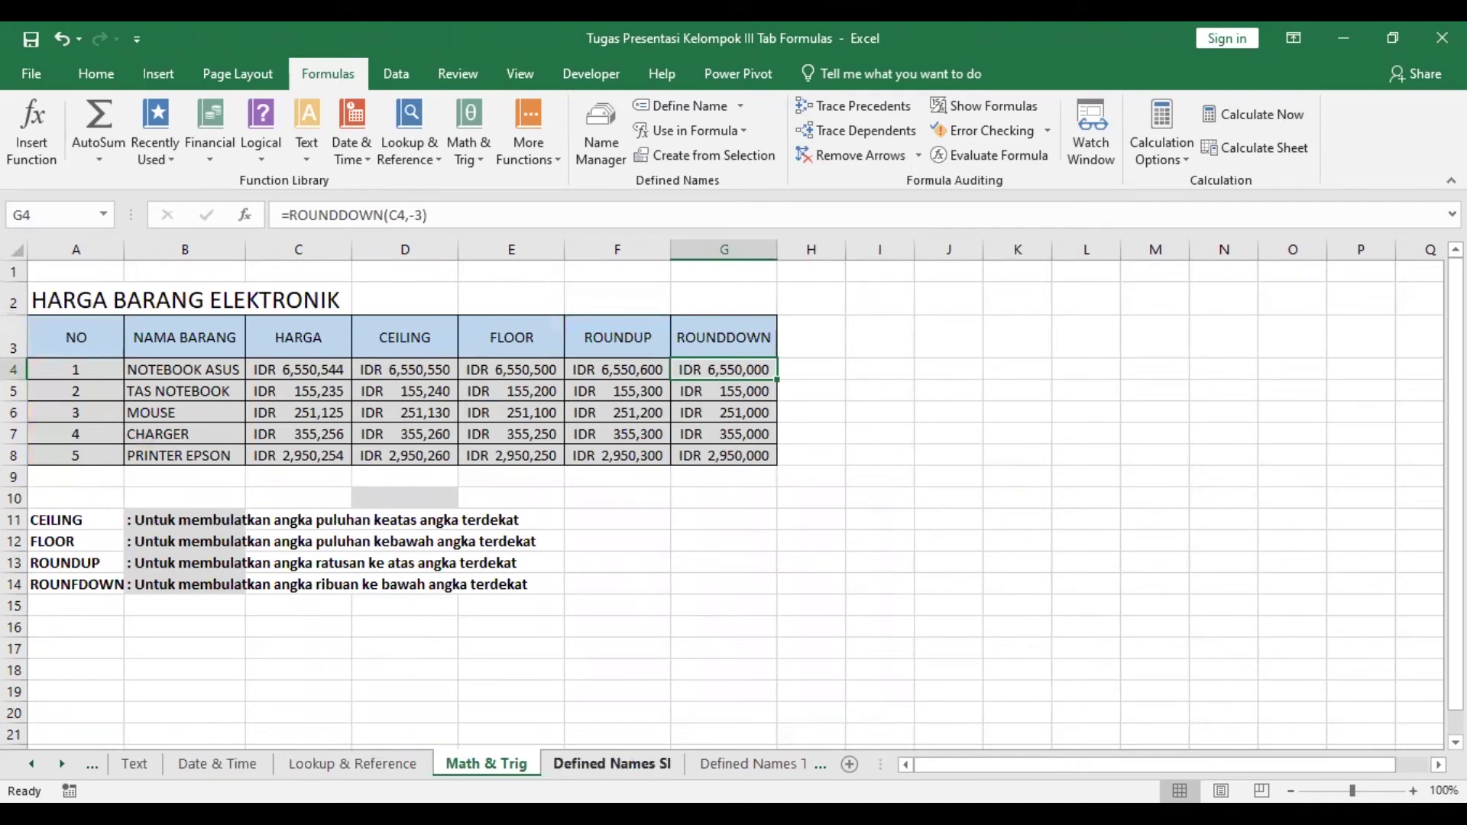
{"action": "scroll", "coordinate": [459, 764], "scroll_direction": "down", "scroll_amount": 2}
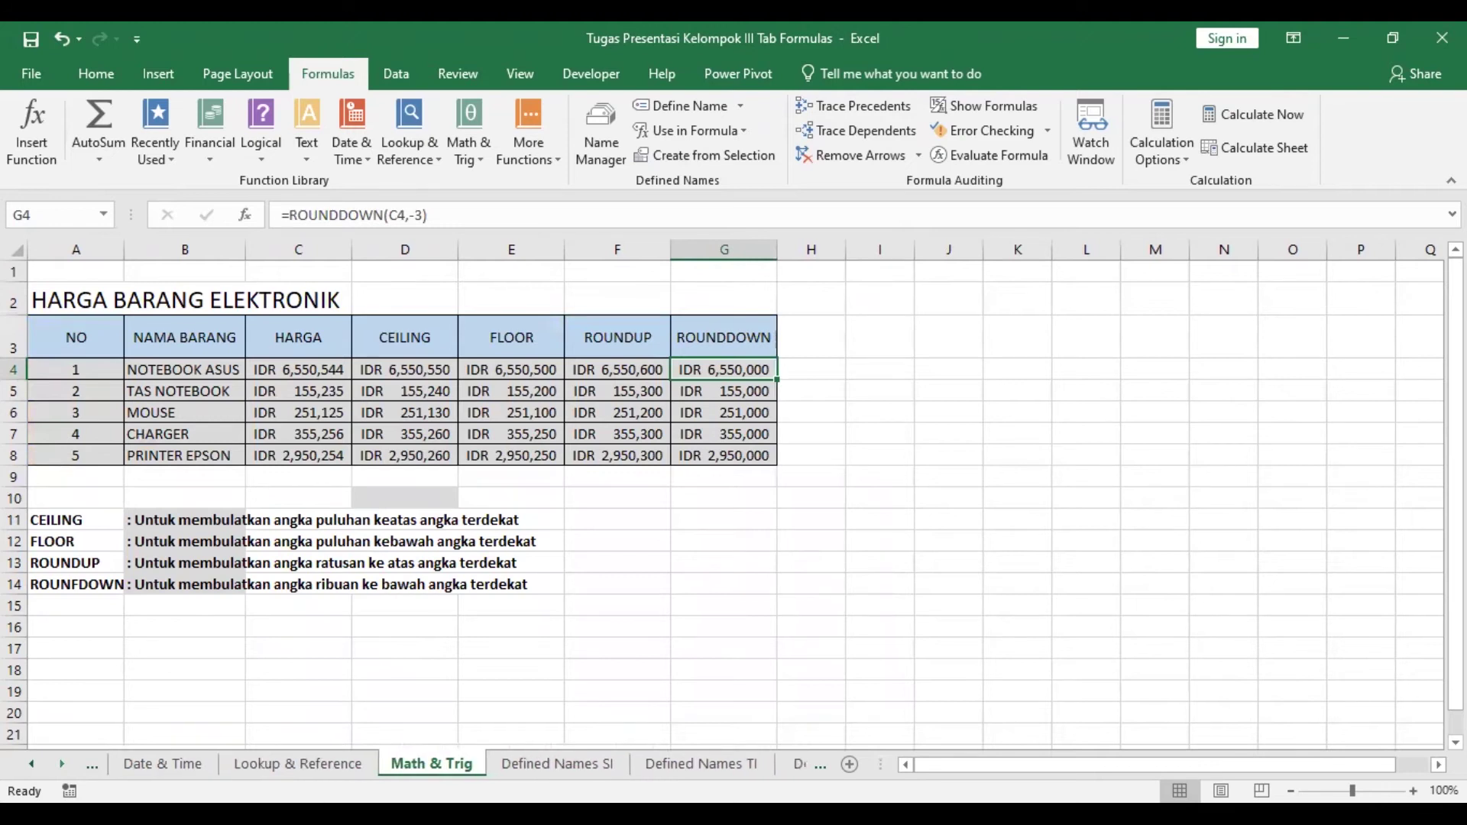
Review the grade table on the Defined Names SI sheet and open the Defined Names REKAPITULASI sheet
{"action": "left_click", "coordinate": [61, 764]}
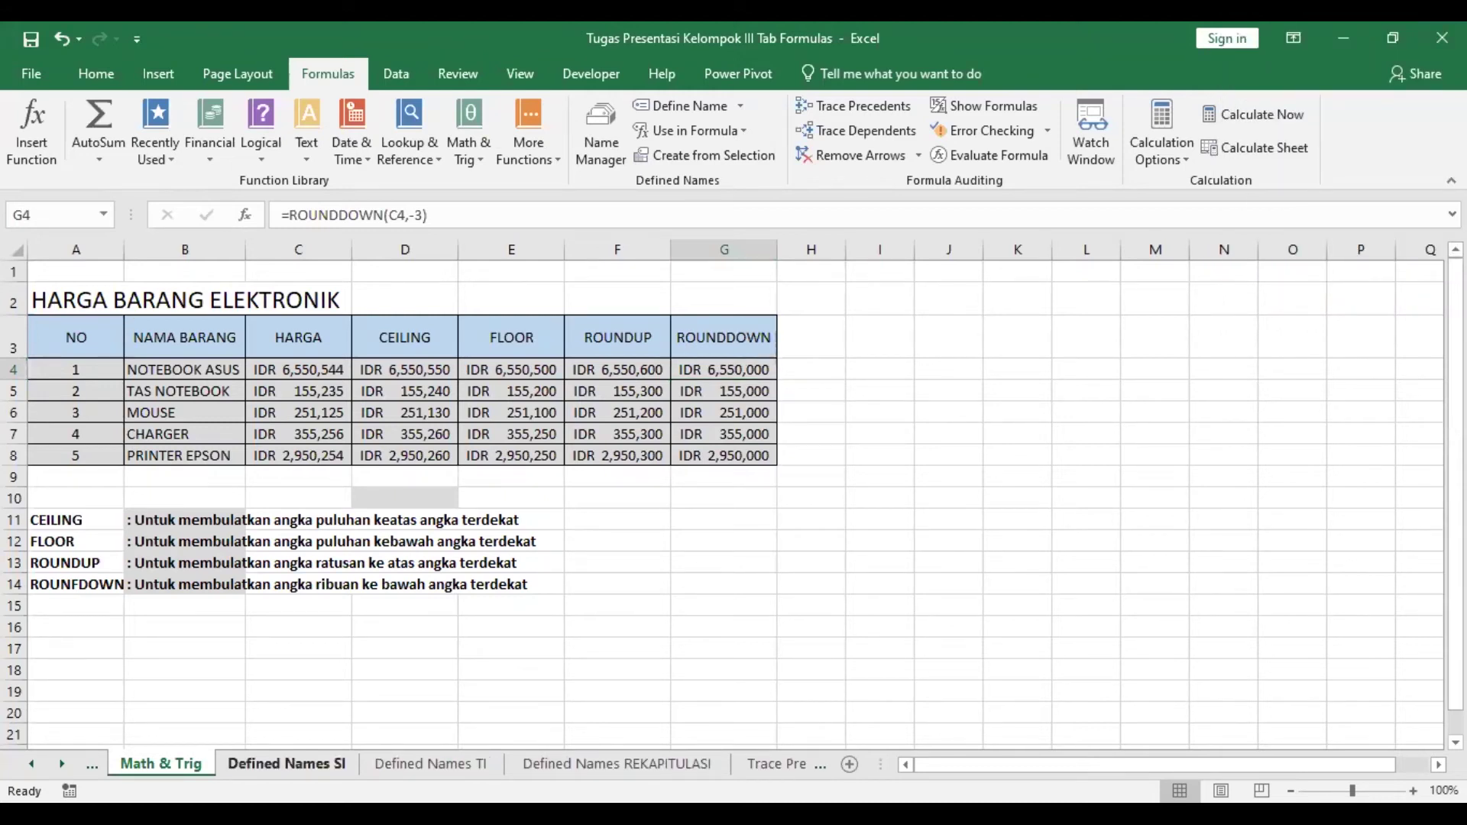
{"action": "key", "text": "ctrl+Page_Down"}
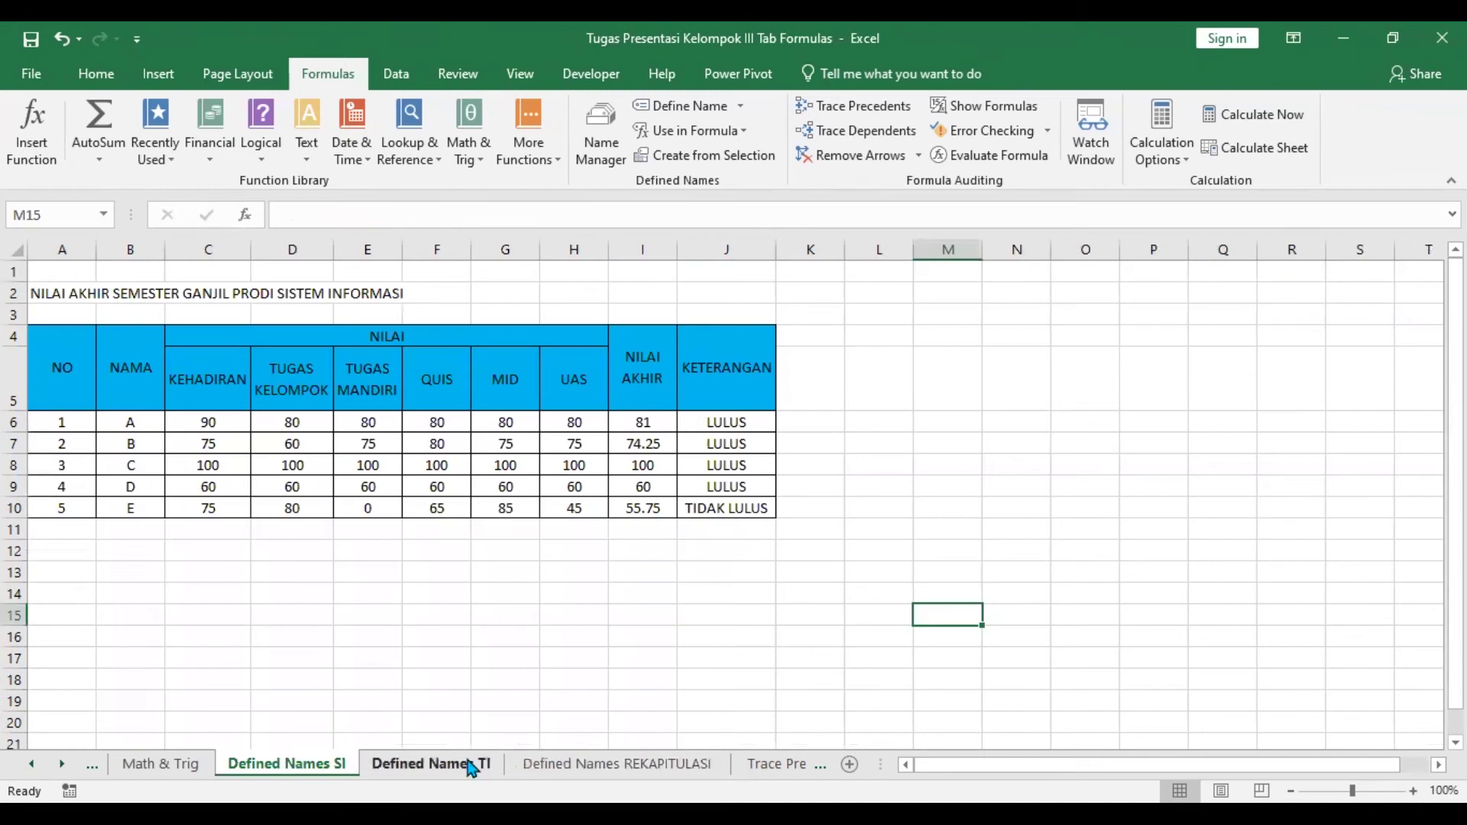
{"action": "left_click", "coordinate": [634, 764]}
{"action": "left_click", "coordinate": [328, 763]}
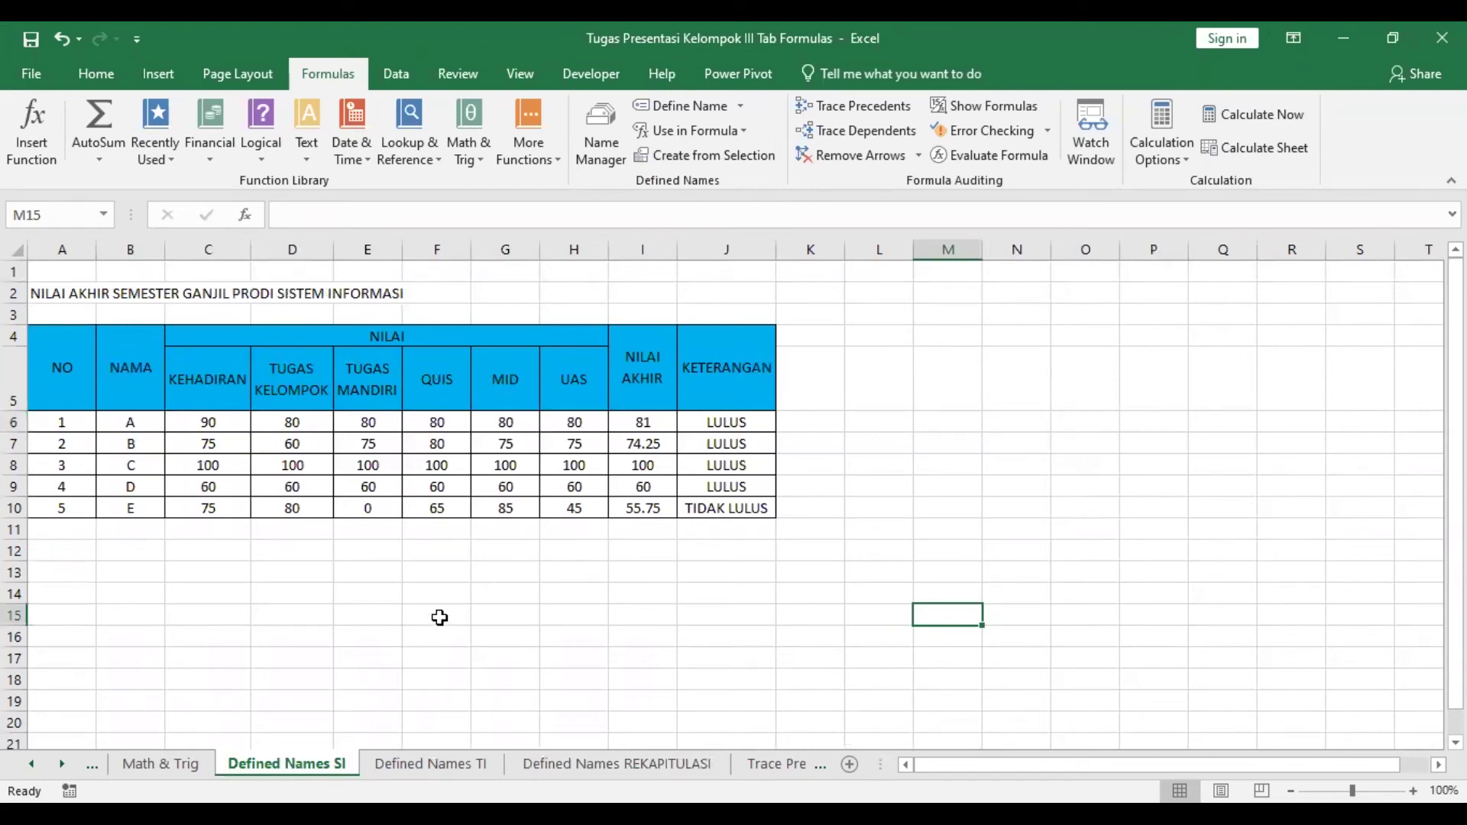
{"action": "left_click", "coordinate": [543, 764]}
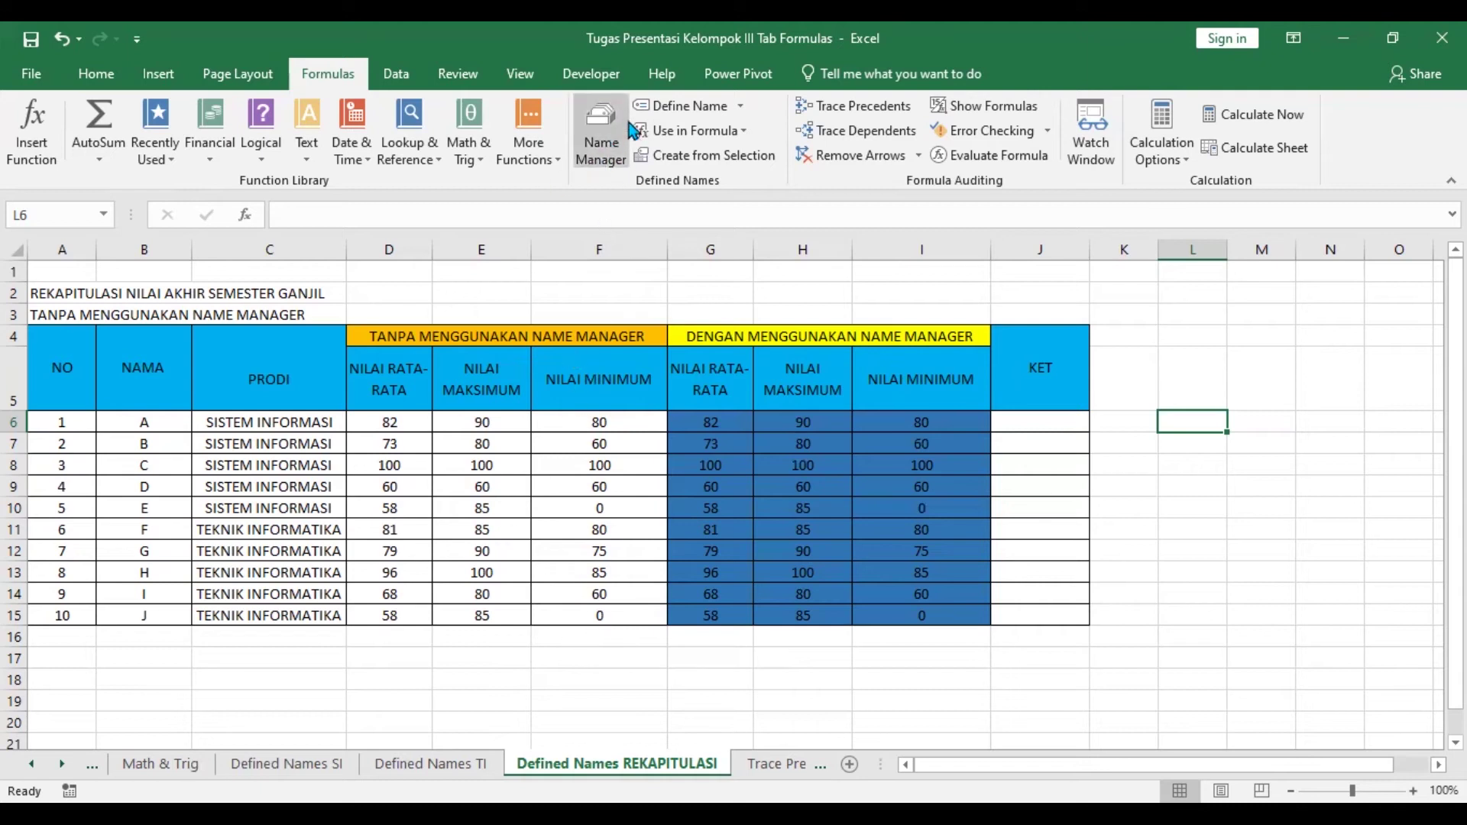
Check in the Name Manager which ranges the names SI_A, SI_B and SI_C refer to, and close it
{"action": "left_click", "coordinate": [611, 149]}
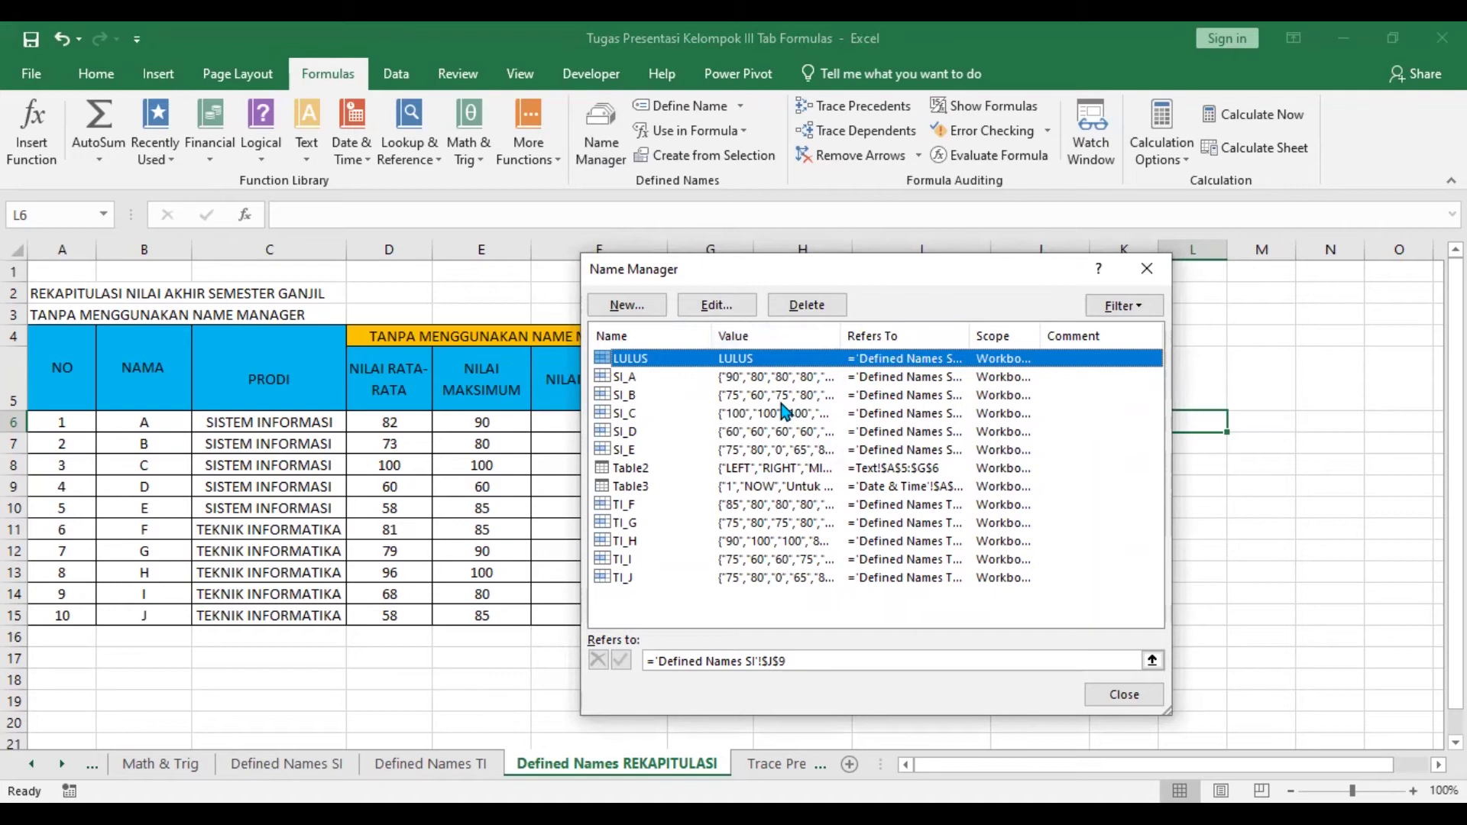
{"action": "left_click", "coordinate": [628, 378]}
{"action": "left_click", "coordinate": [620, 396]}
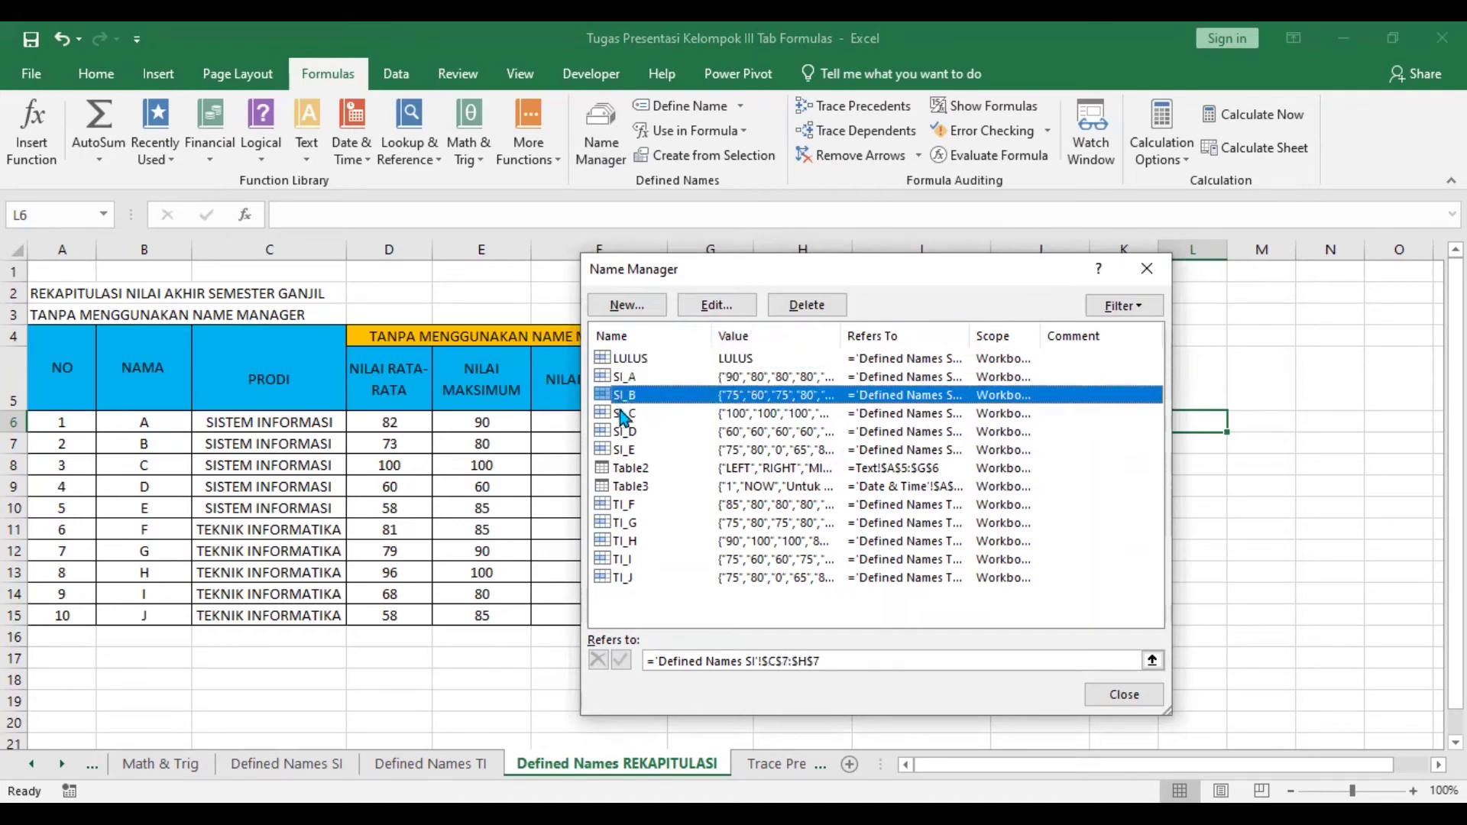
{"action": "left_click", "coordinate": [622, 414]}
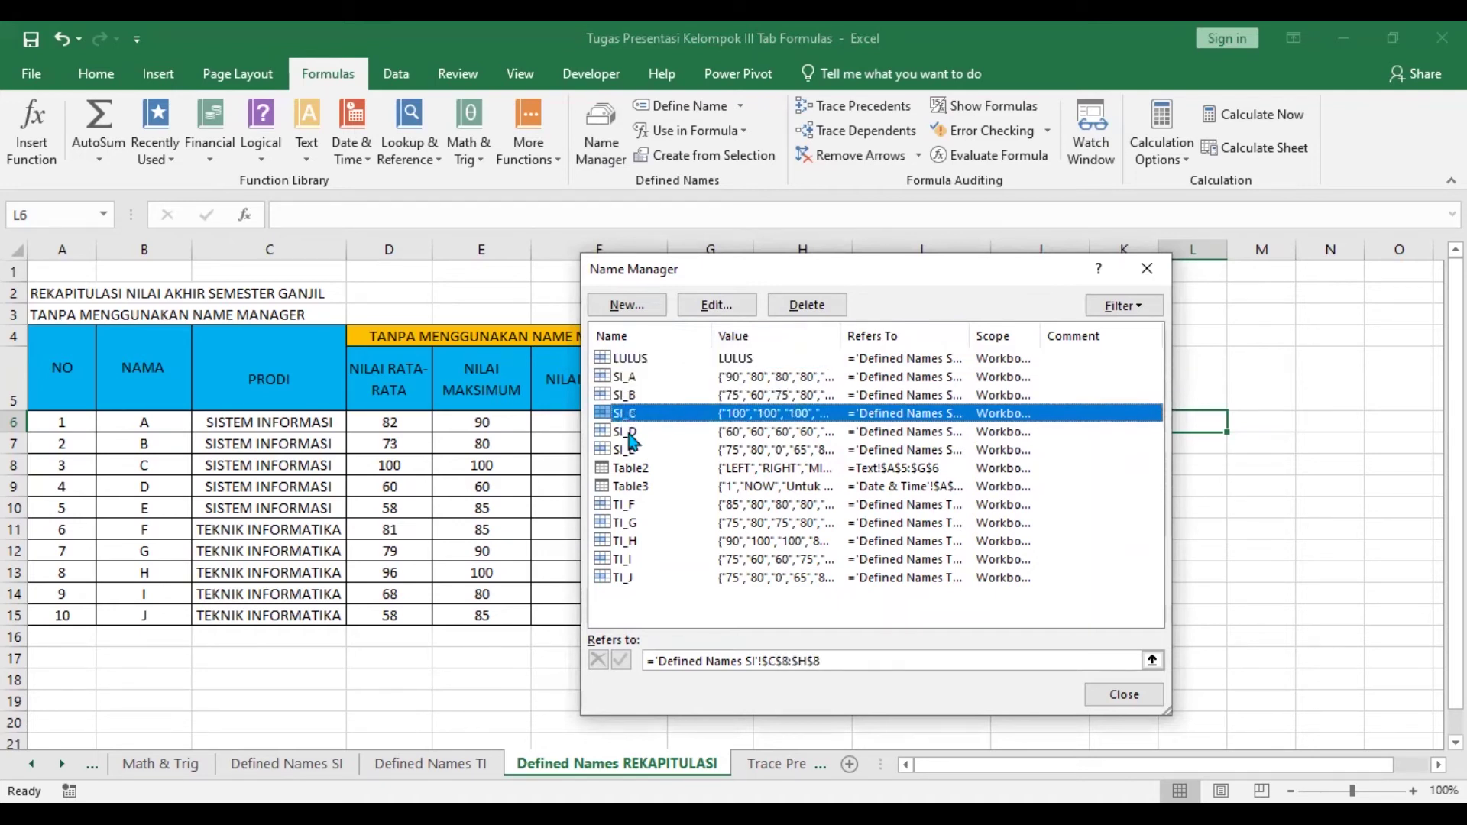
{"action": "left_click", "coordinate": [628, 376]}
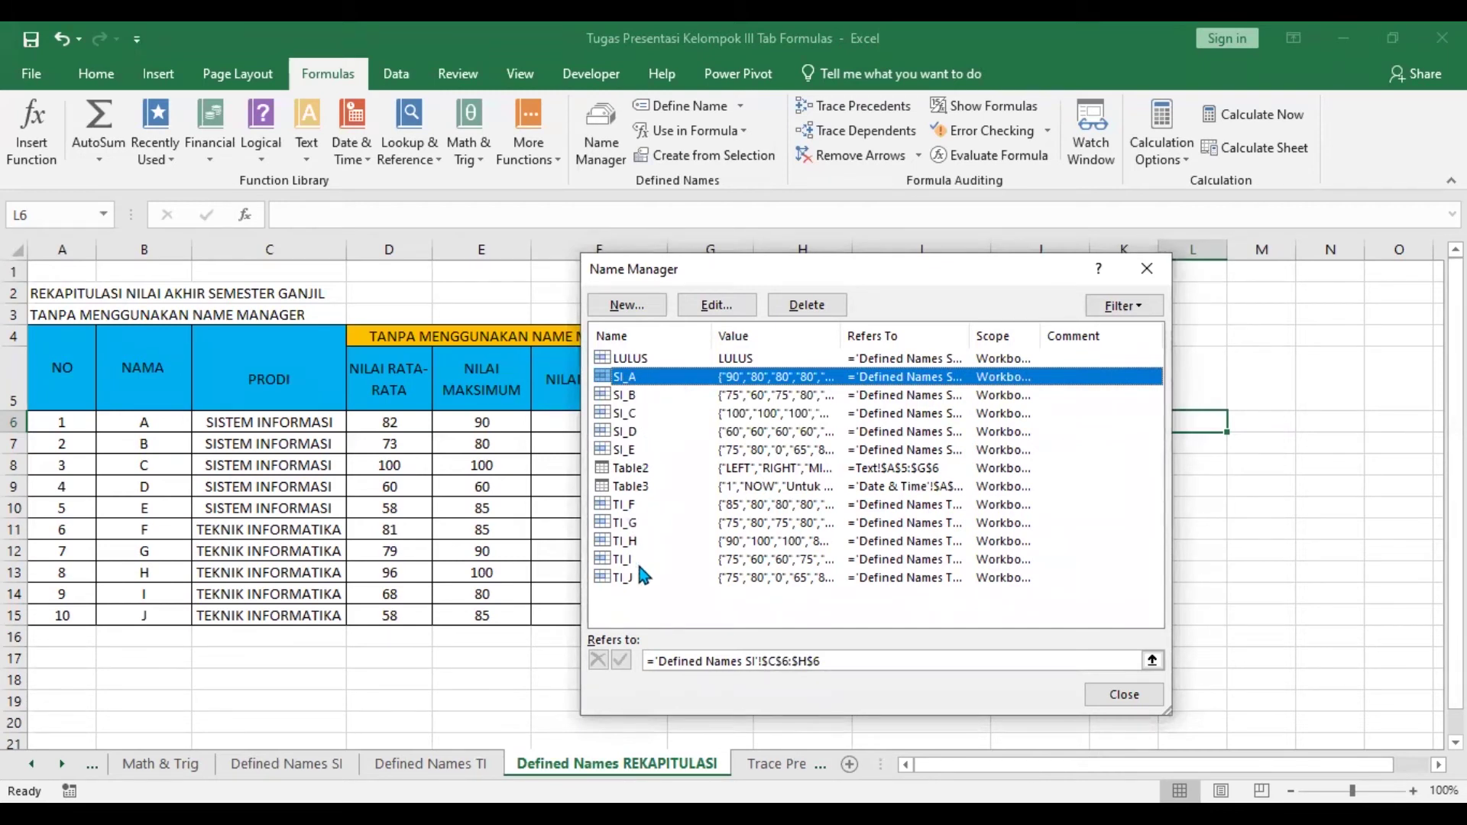
{"action": "left_click", "coordinate": [1117, 696]}
Compare the source tables on the Defined Names SI and Defined Names TI sheets, and return to Defined Names REKAPITULASI
{"action": "key", "text": "ctrl+Page_Up"}
{"action": "key", "text": "ctrl+Page_Up"}
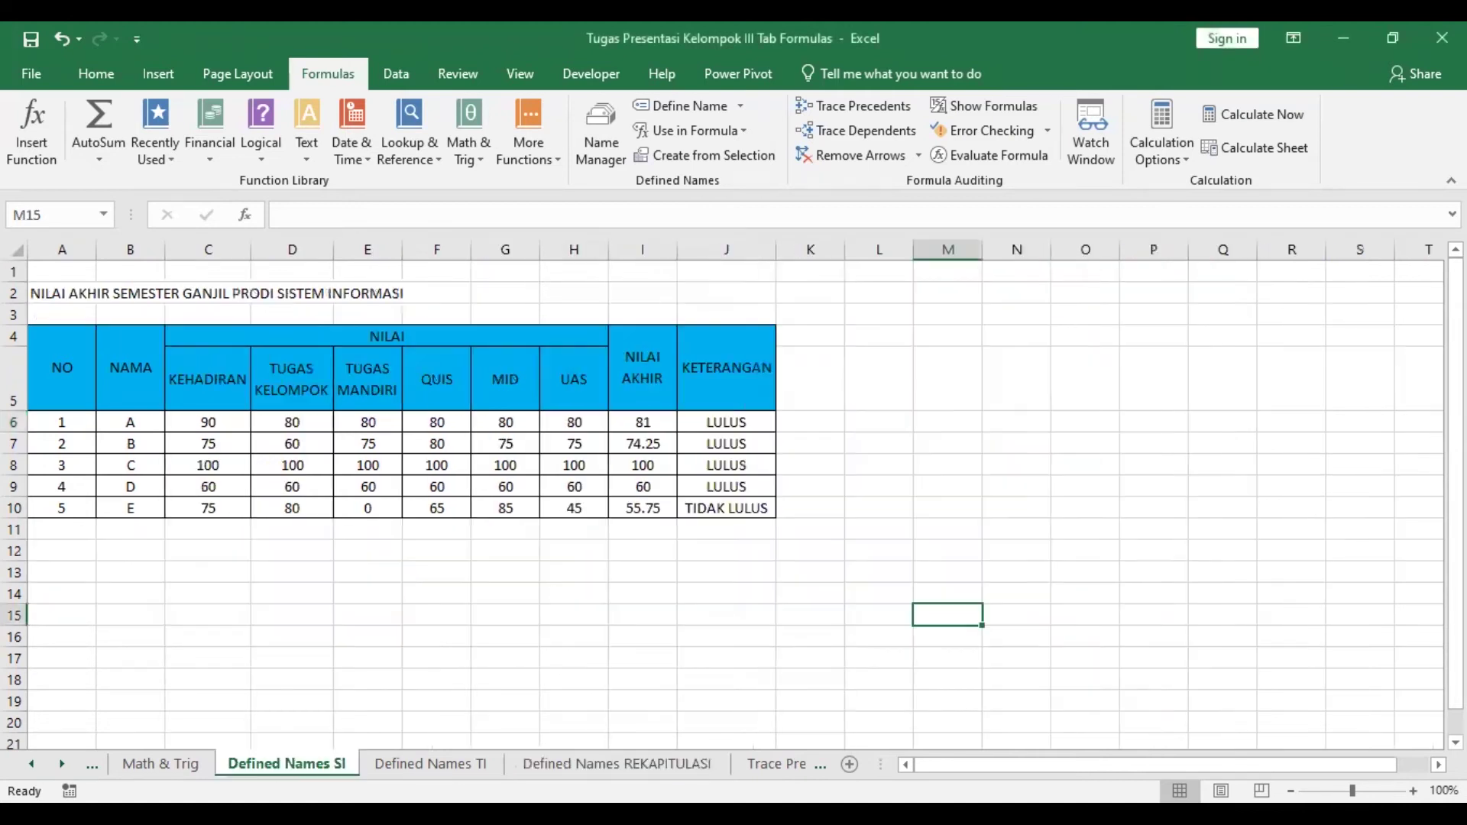
{"action": "key", "text": "ctrl+Page_Down"}
{"action": "key", "text": "ctrl+Page_Up"}
{"action": "key", "text": "ctrl+Page_Down"}
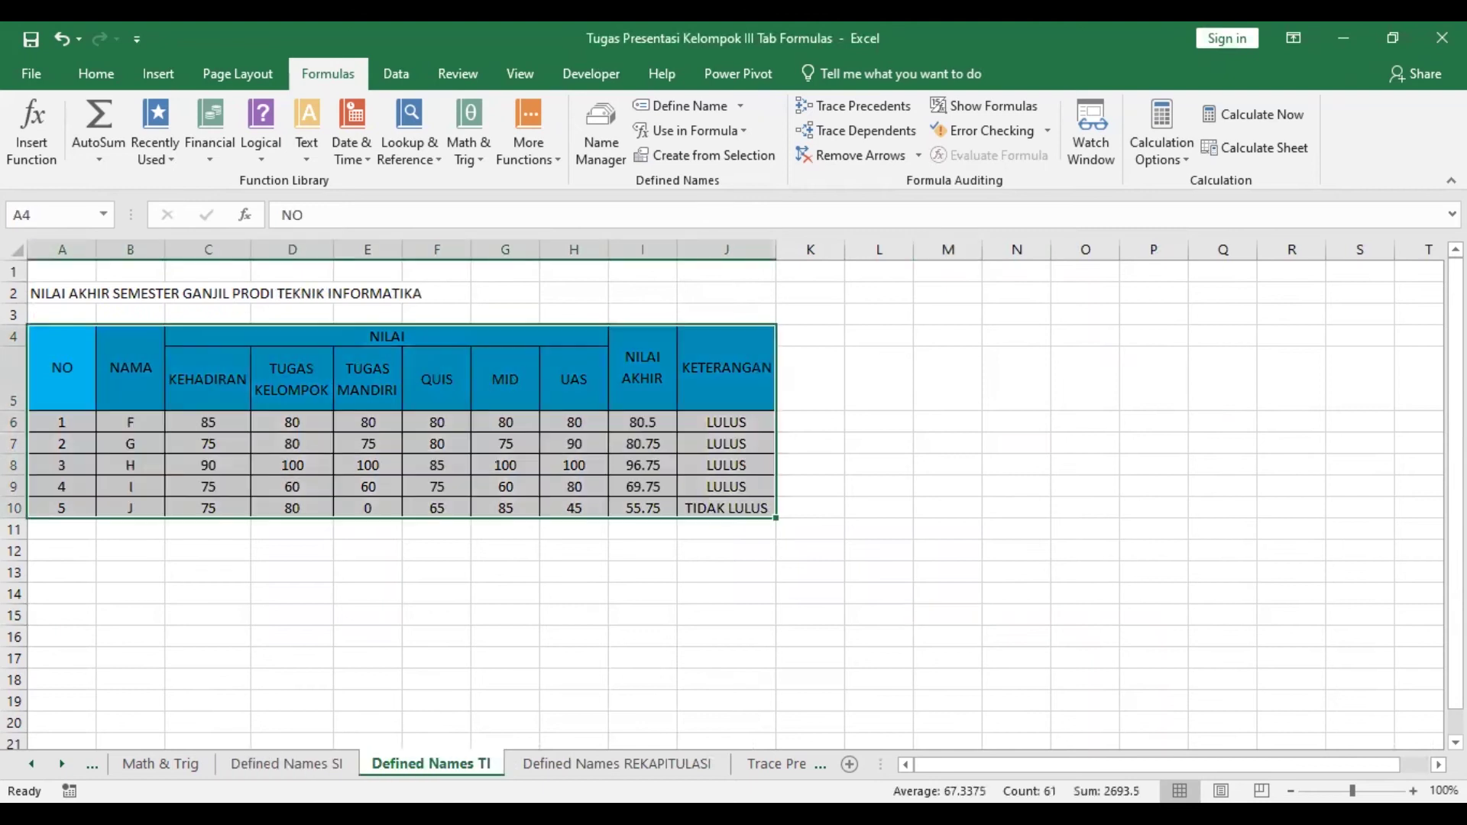
{"action": "left_click", "coordinate": [626, 766]}
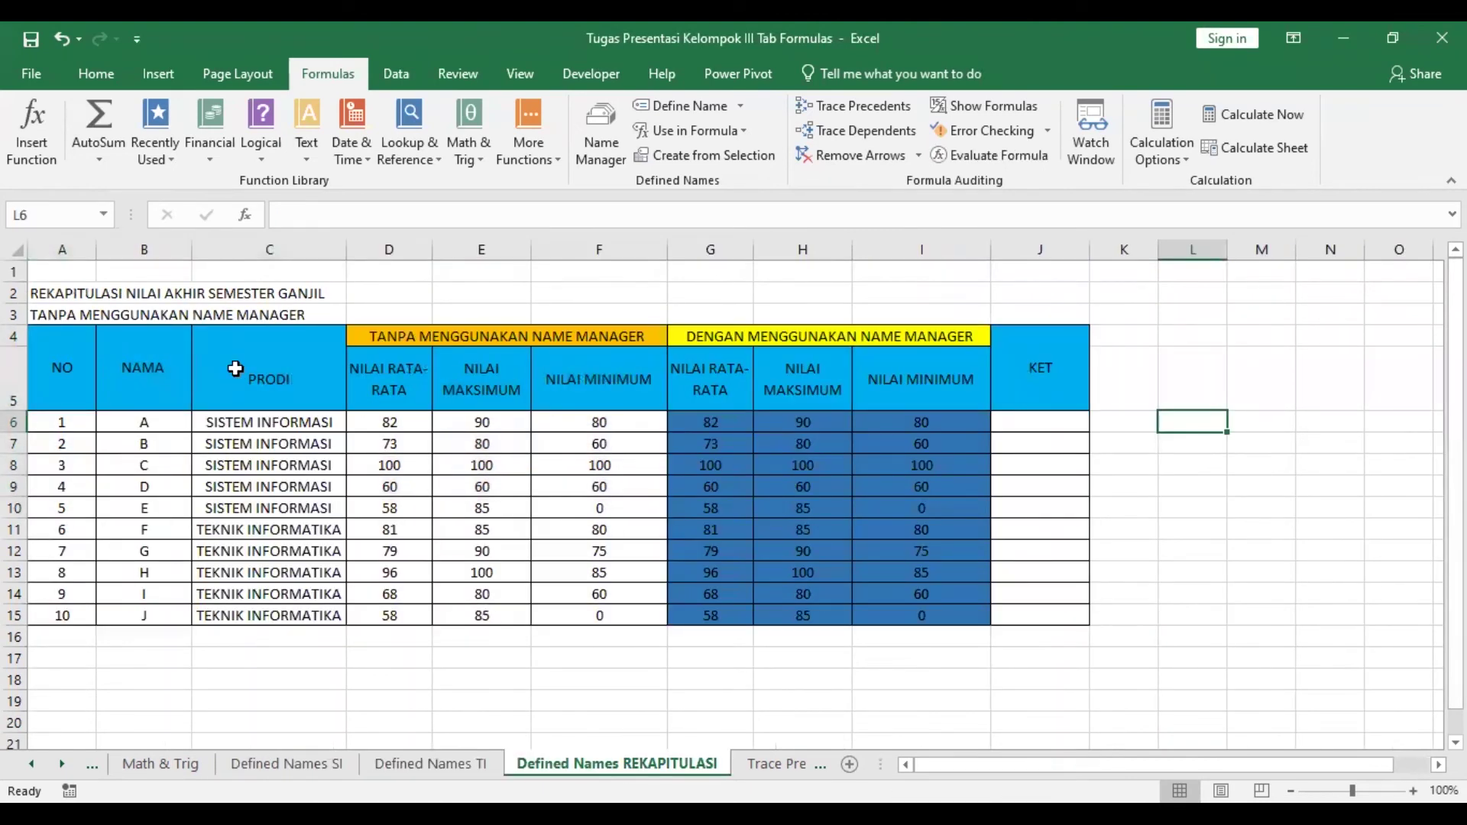
Examine the TANPA and DENGAN MENGGUNAKAN NAME MANAGER headings and the average, maximum and minimum columns beneath the first one
{"action": "left_click", "coordinate": [423, 335]}
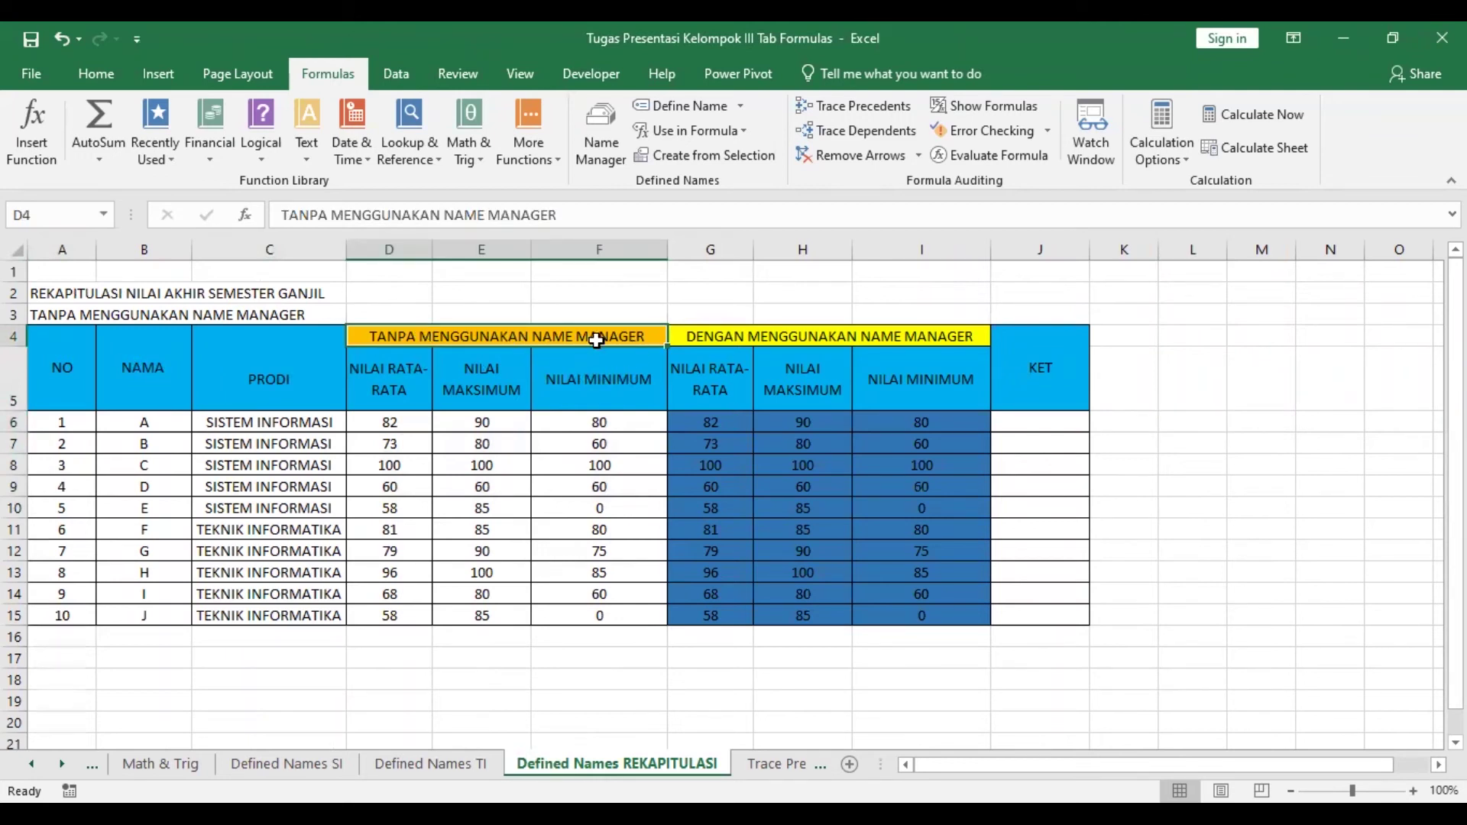
{"action": "left_click", "coordinate": [785, 333]}
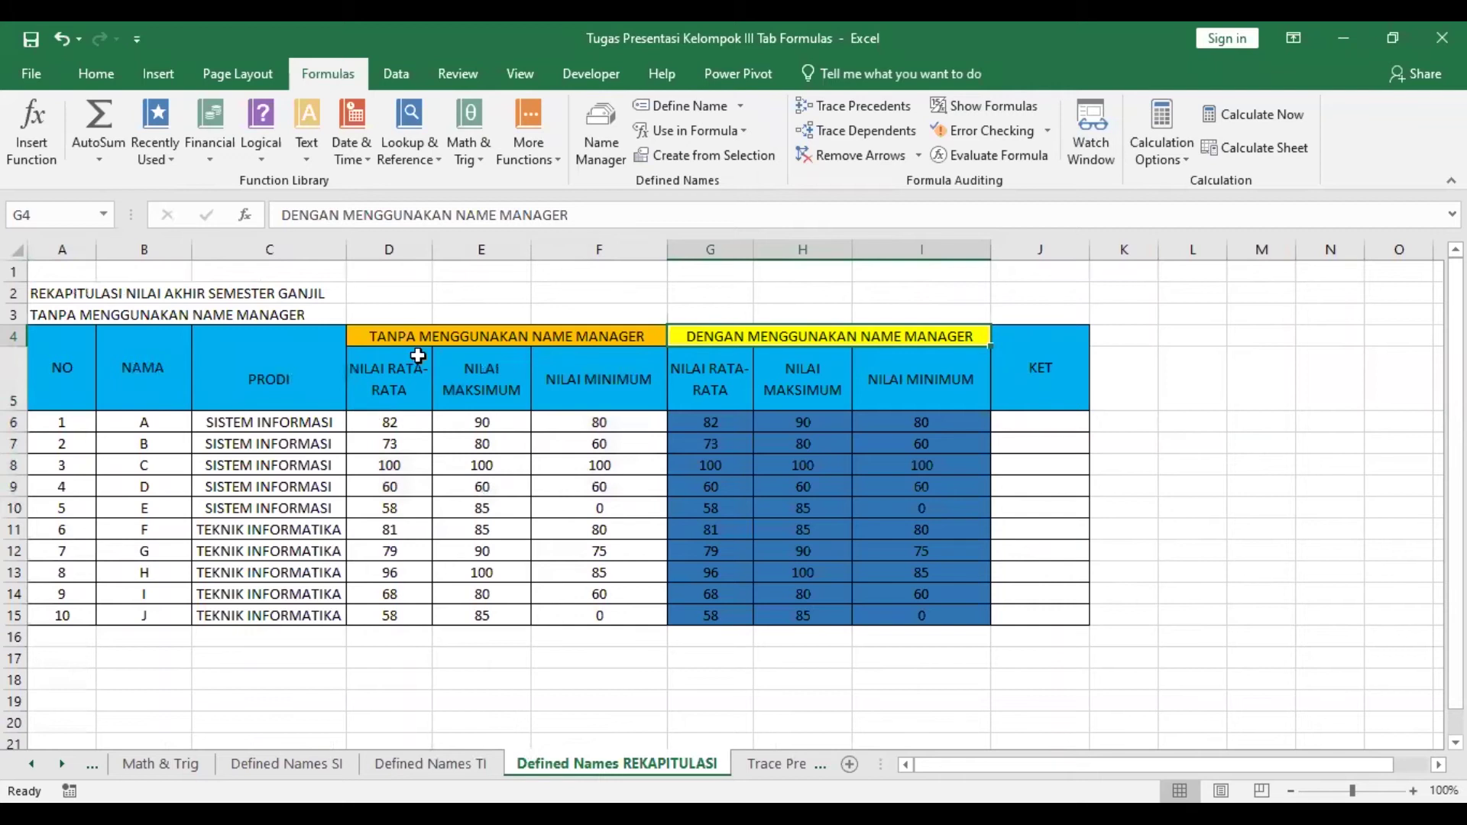
{"action": "left_click", "coordinate": [383, 250]}
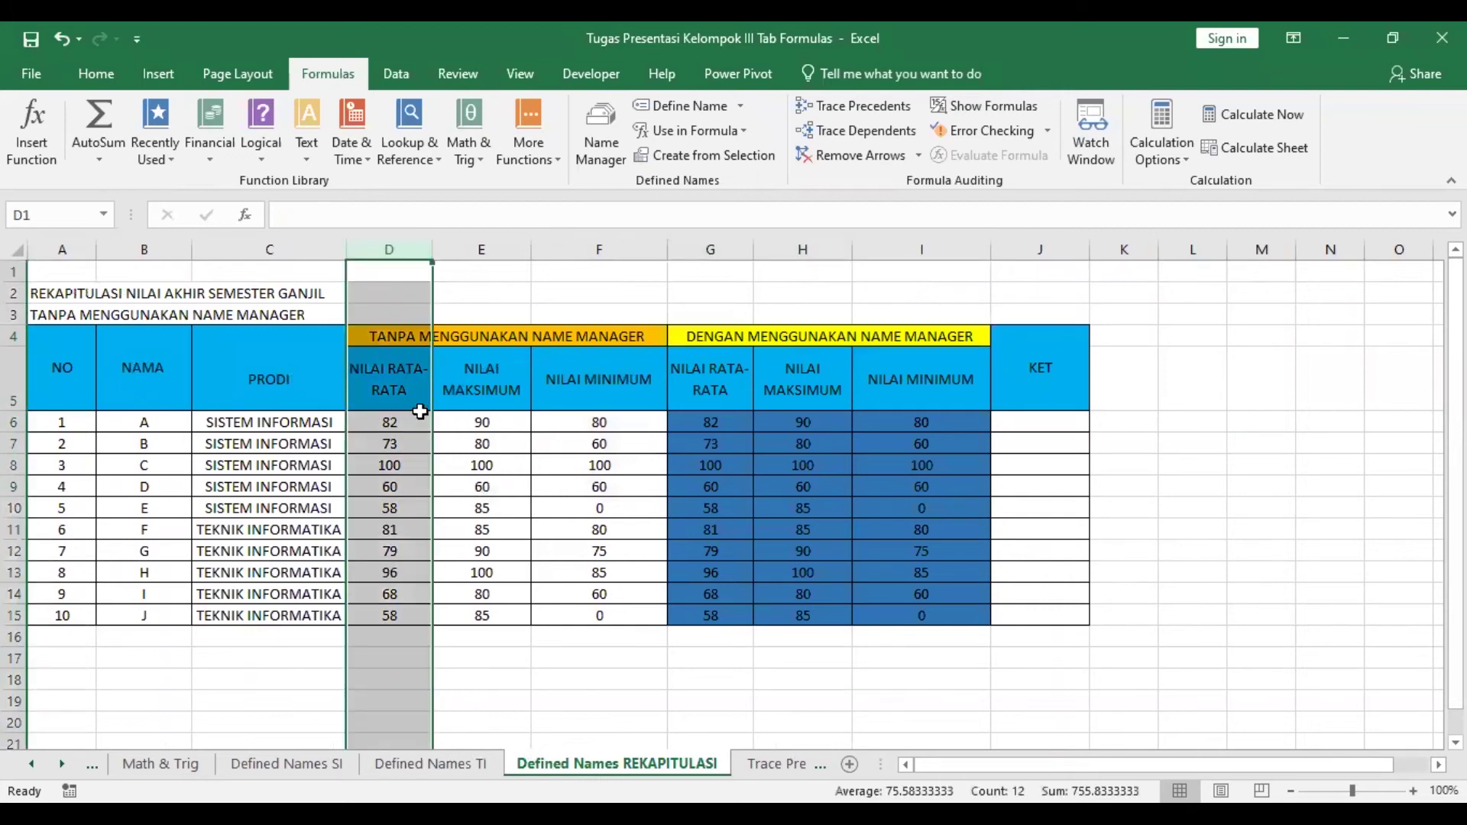
{"action": "left_click", "coordinate": [445, 388]}
{"action": "left_click", "coordinate": [578, 388]}
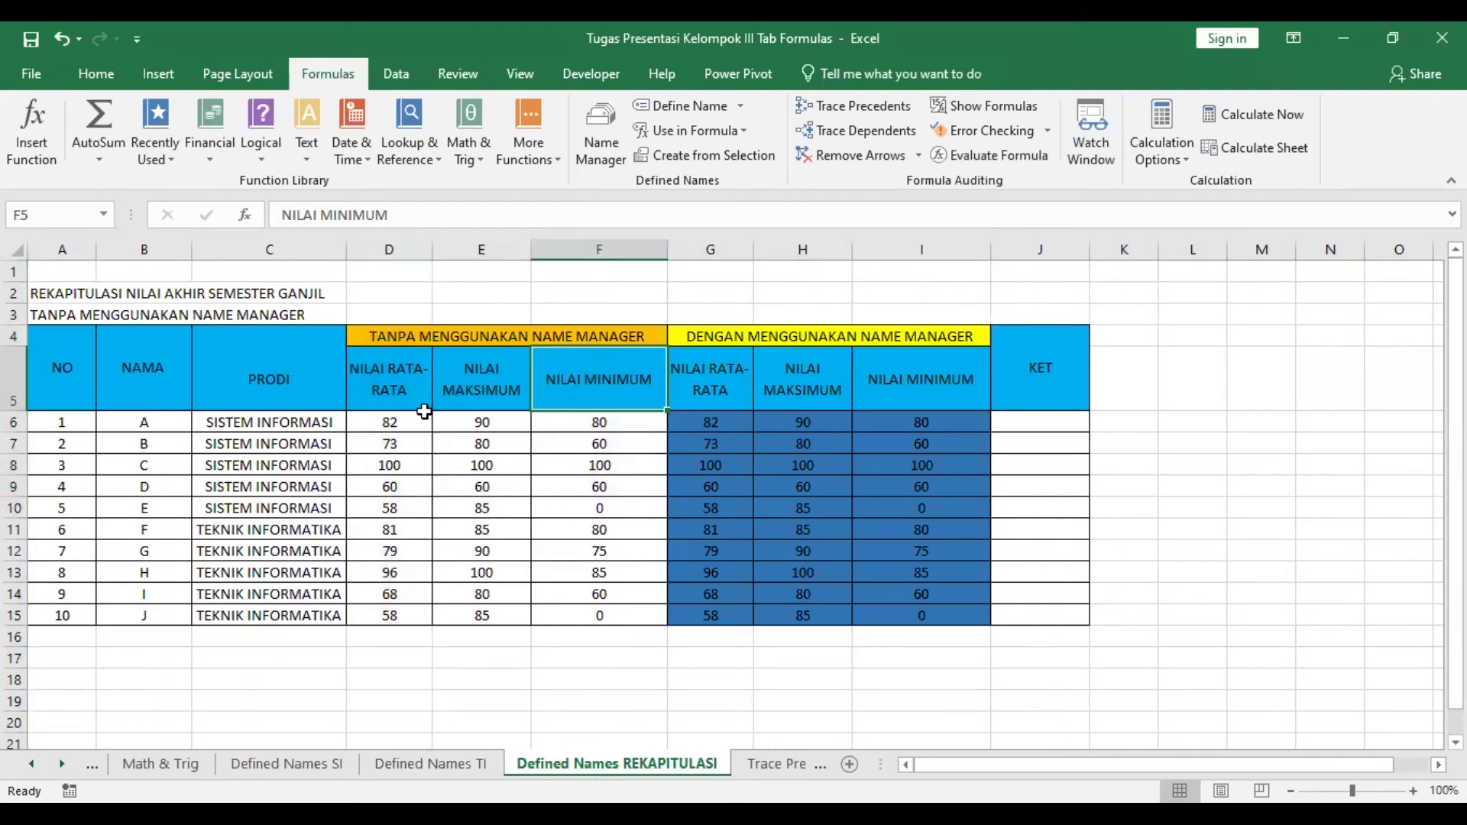
Examine the direct-reference AVERAGE, MAX and MIN formulas in D6, E6 and F6, comparing them with the named-range formula in G6
{"action": "left_click", "coordinate": [394, 421]}
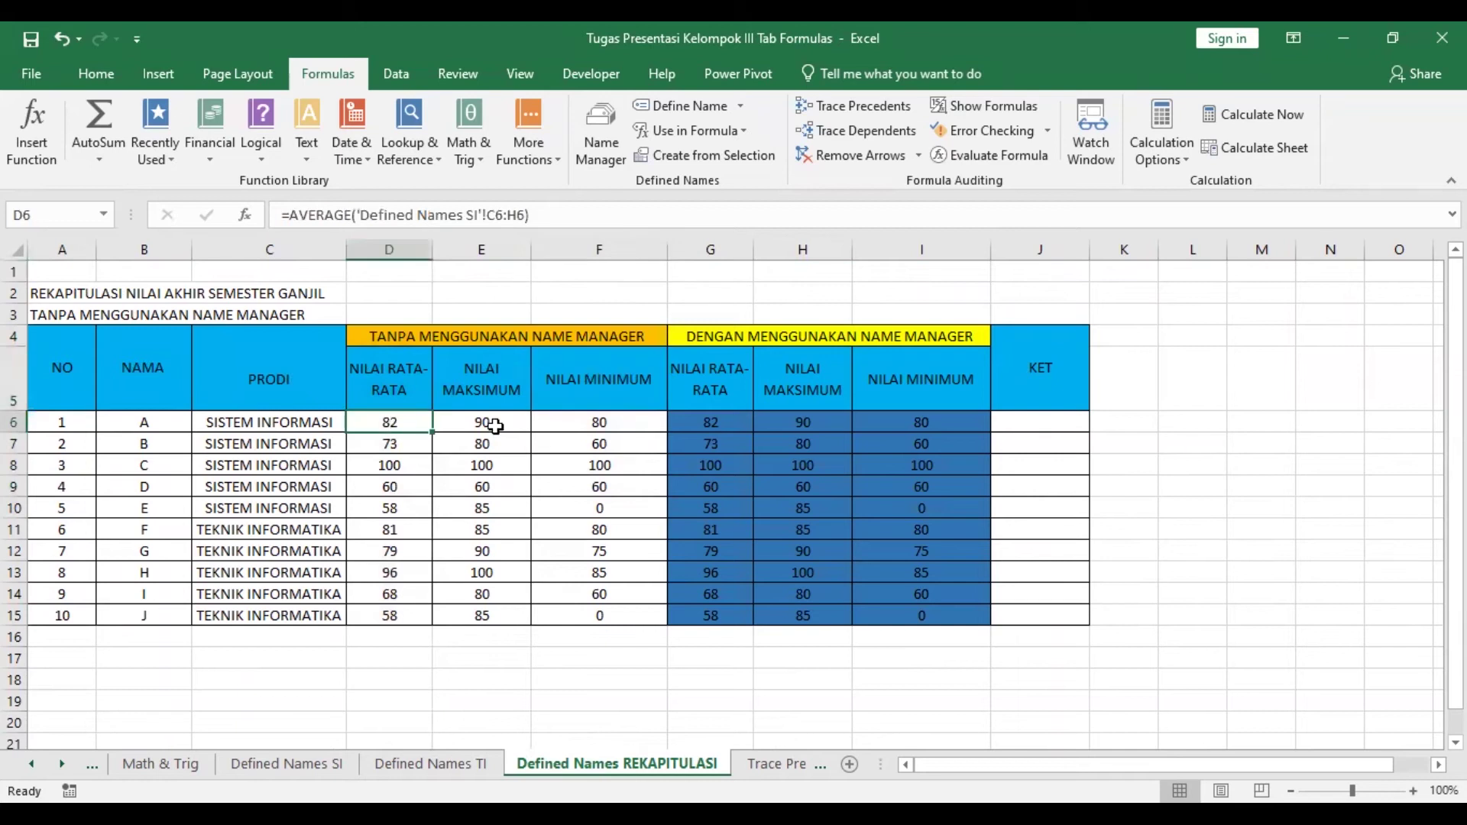
{"action": "key", "text": "Right"}
{"action": "key", "text": "Right"}
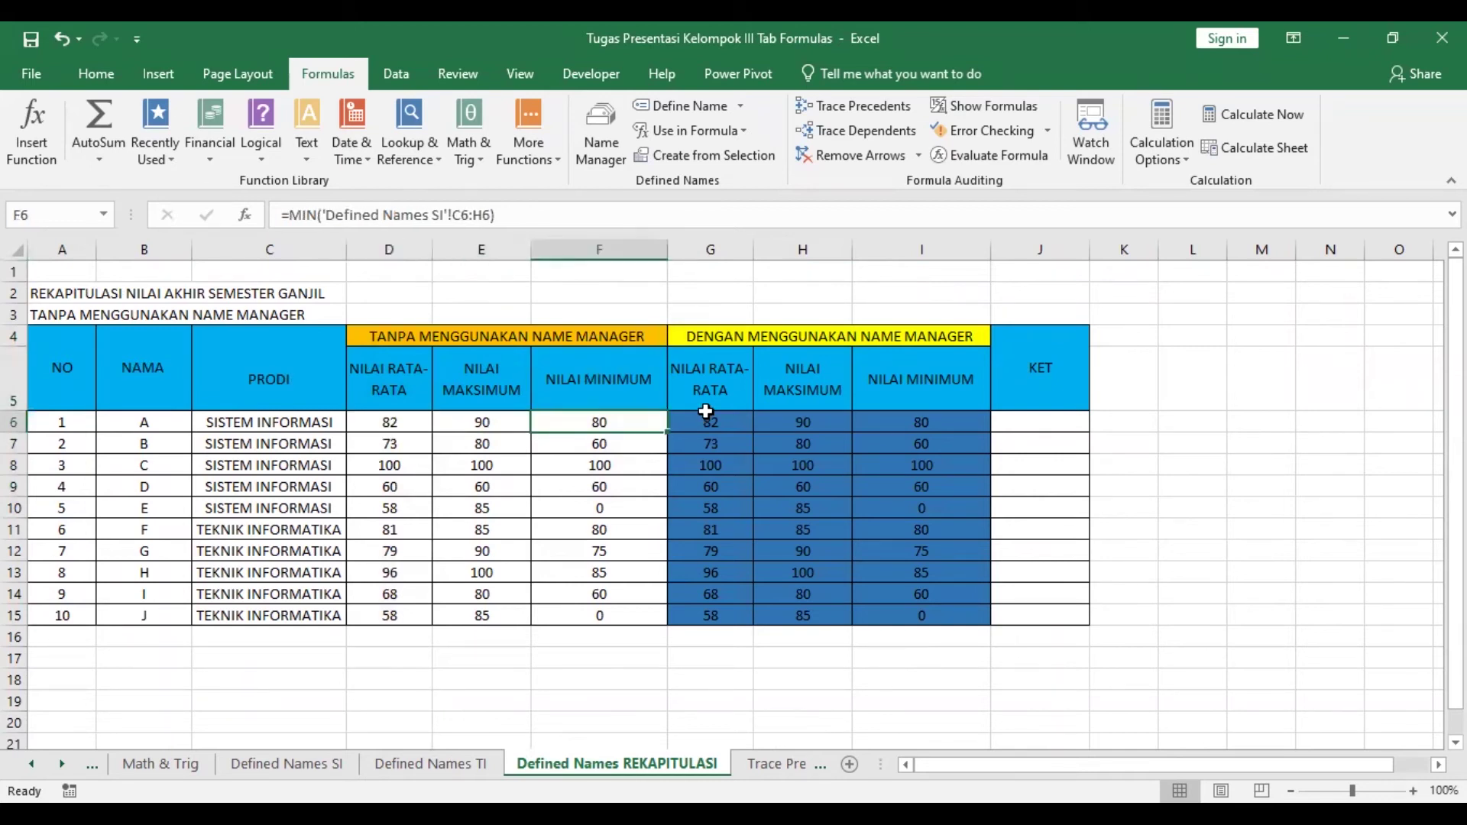
{"action": "key", "text": "Right"}
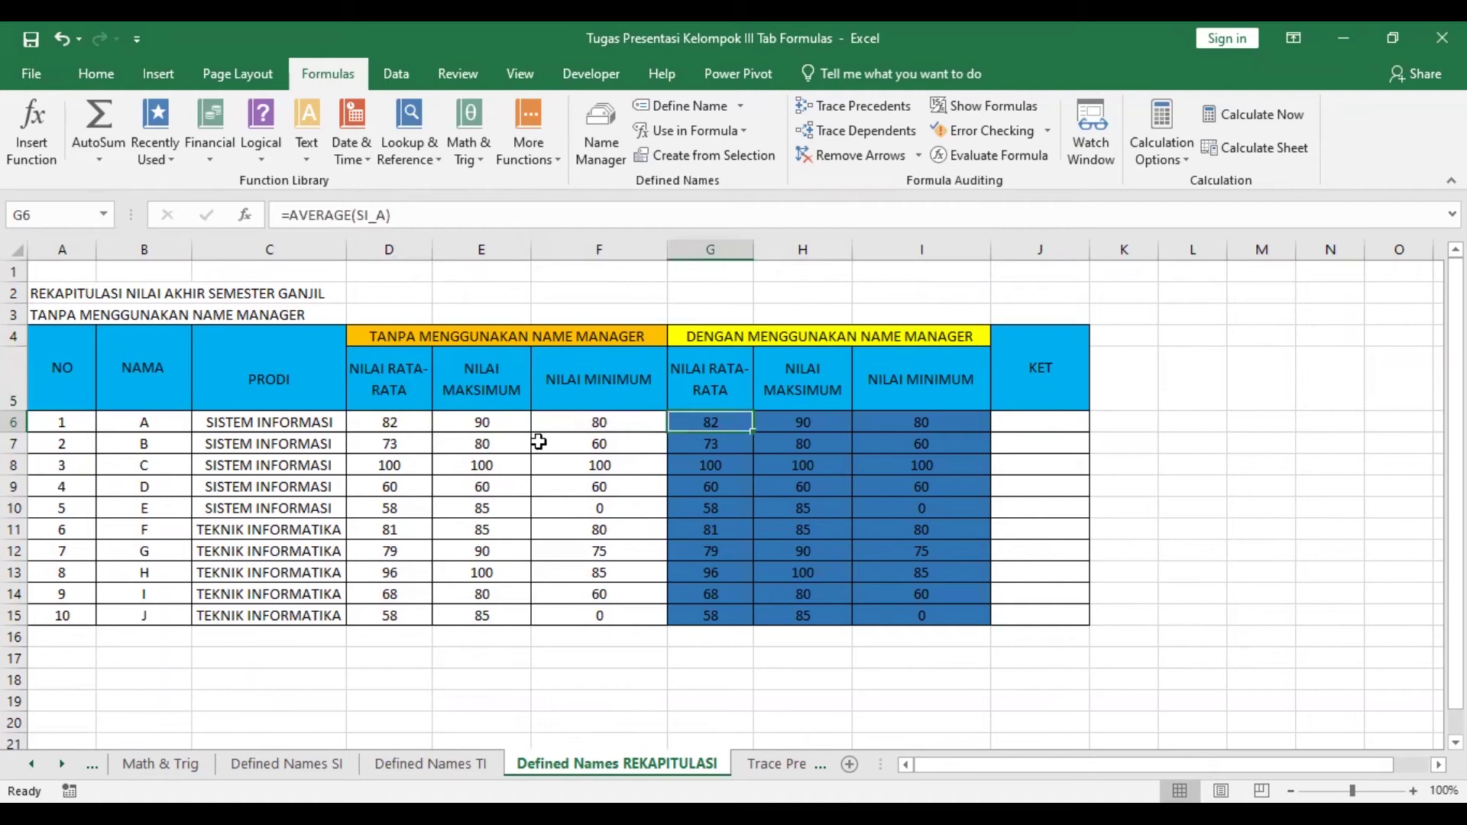
{"action": "key", "text": "Left"}
{"action": "left_click", "coordinate": [508, 430]}
{"action": "key", "text": "Left"}
{"action": "key", "text": "Right"}
{"action": "key", "text": "Right"}
{"action": "key", "text": "Right"}
{"action": "left_click", "coordinate": [392, 419]}
{"action": "left_click", "coordinate": [483, 420]}
{"action": "left_click", "coordinate": [570, 422]}
{"action": "left_click", "coordinate": [710, 414]}
{"action": "left_click", "coordinate": [390, 416]}
{"action": "left_click", "coordinate": [480, 412]}
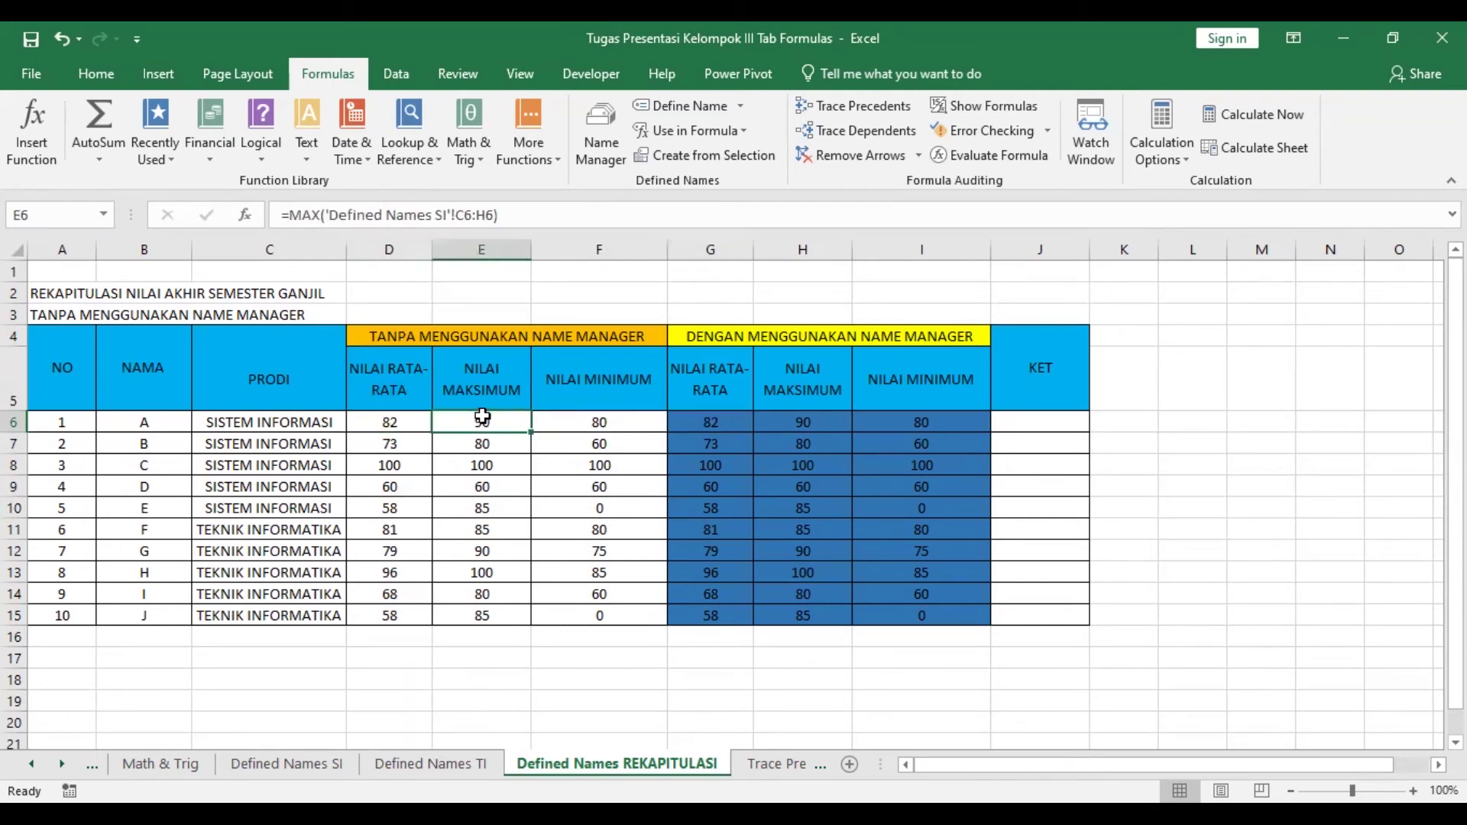
{"action": "left_click", "coordinate": [588, 419]}
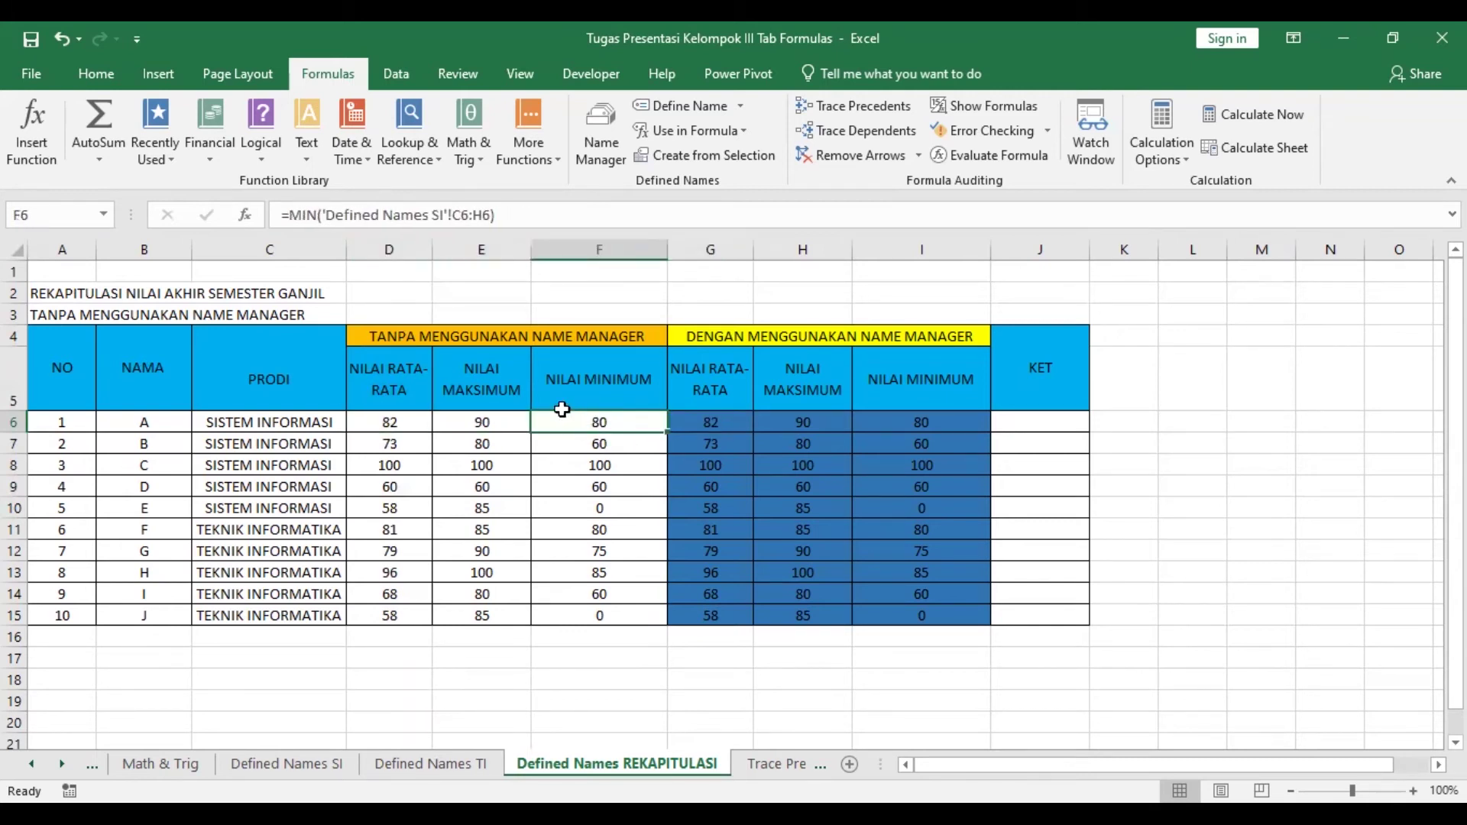
{"action": "left_click", "coordinate": [405, 426]}
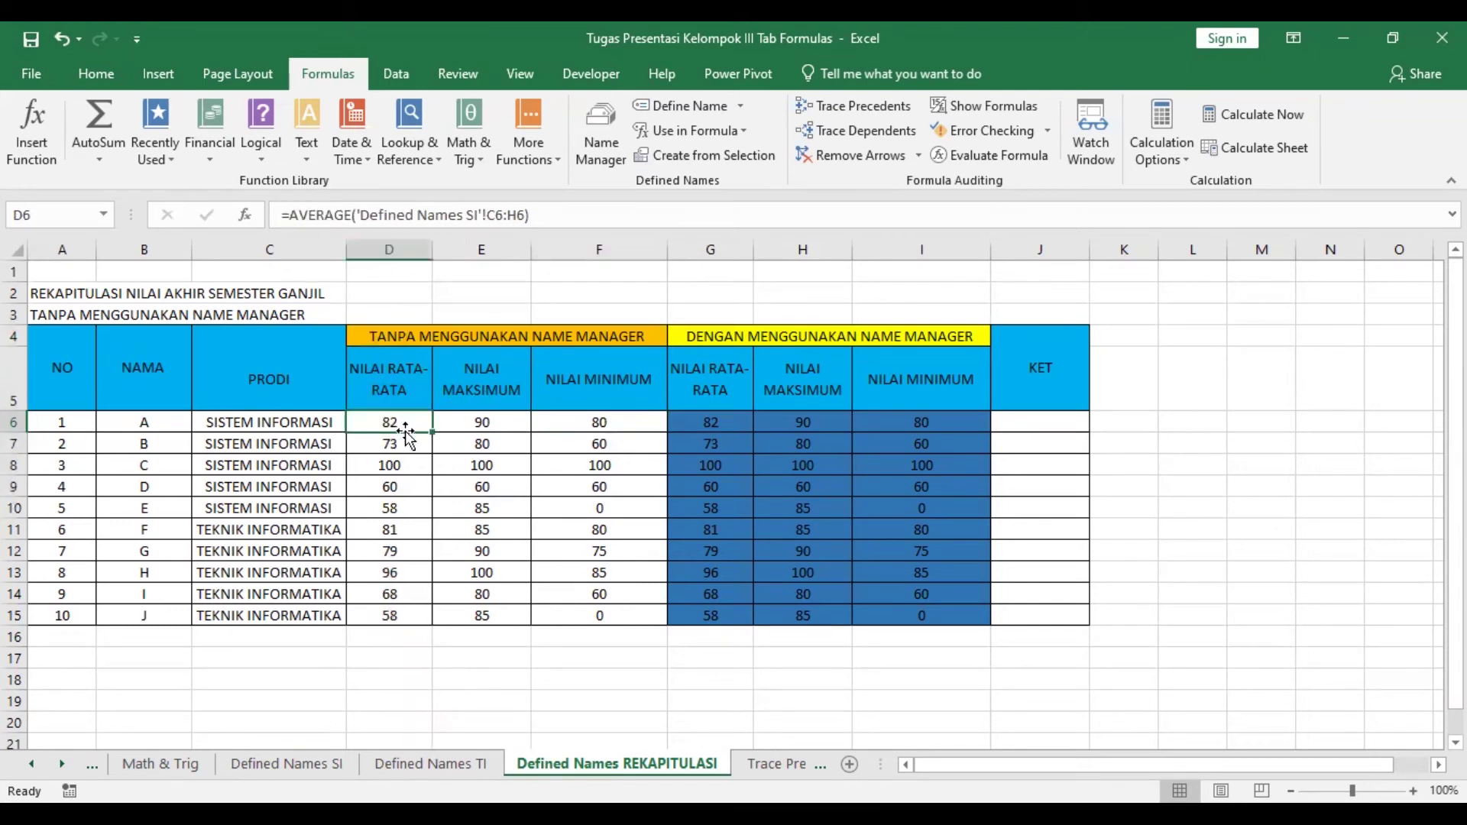
{"action": "left_click", "coordinate": [487, 422]}
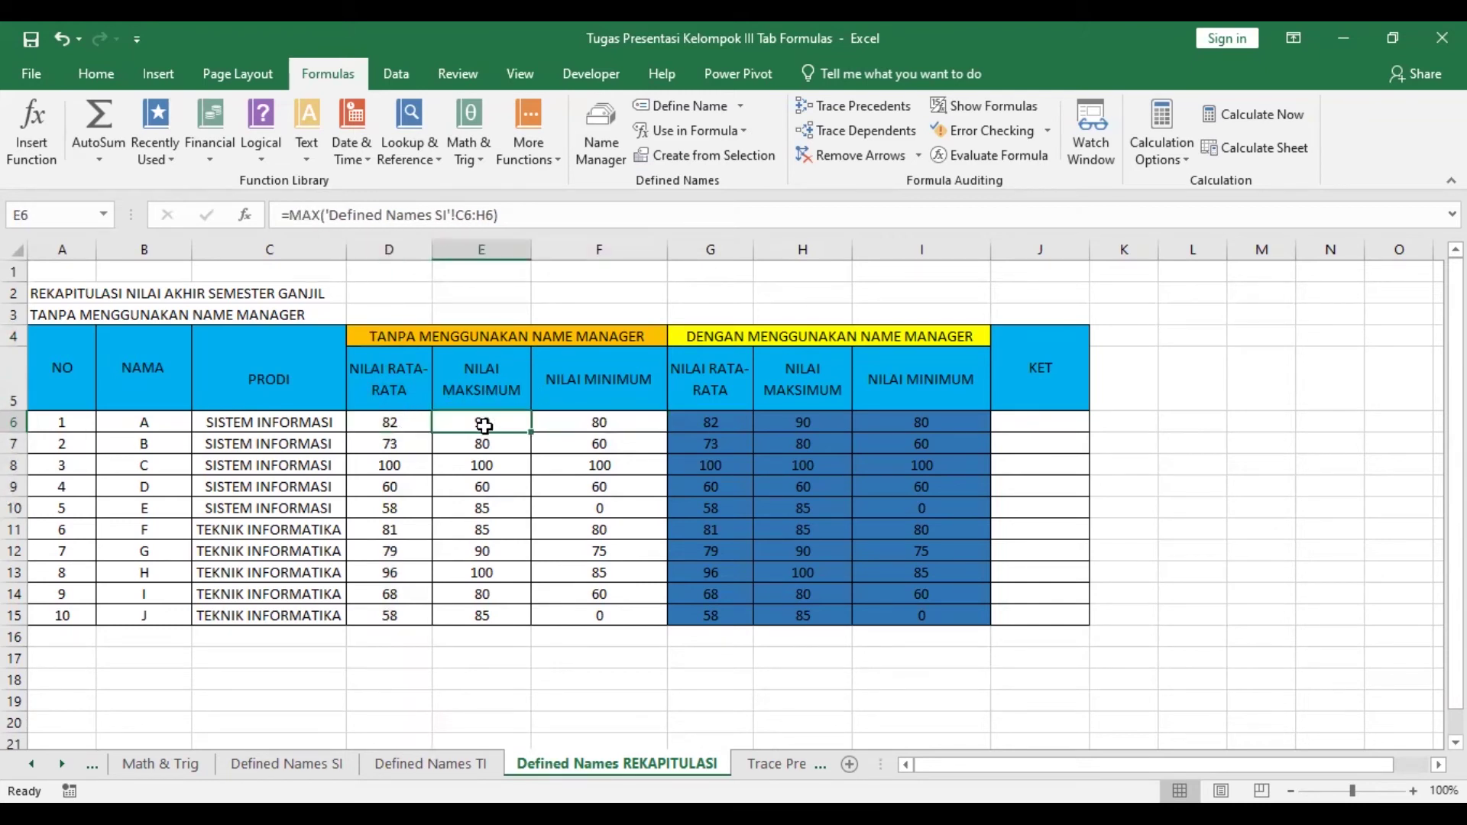
{"action": "left_click", "coordinate": [571, 423]}
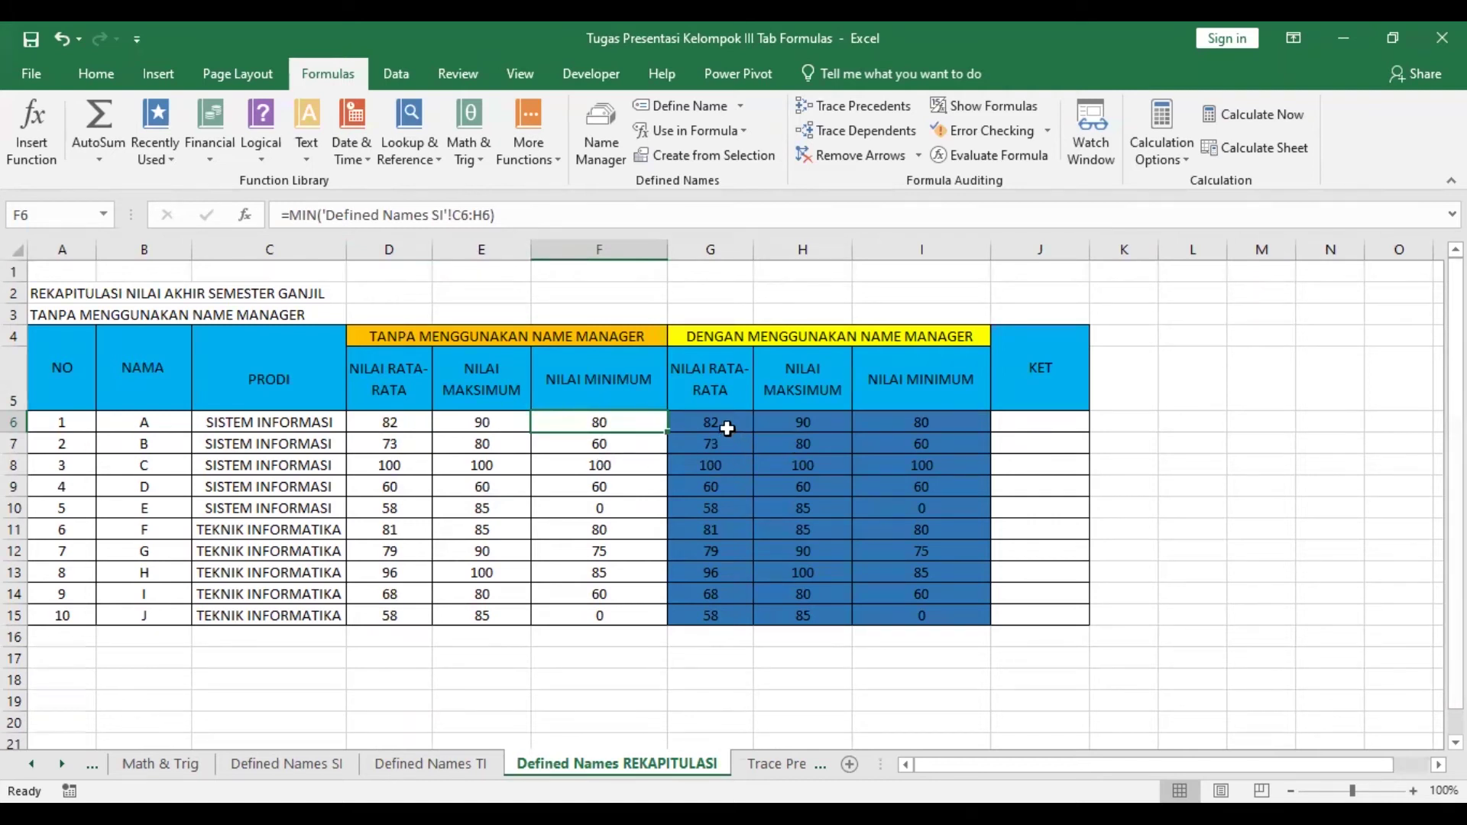
Inspect the SI_A argument inside the AVERAGE formula in G6, and examine the named-range formulas in H6 and I6
{"action": "left_click", "coordinate": [697, 427]}
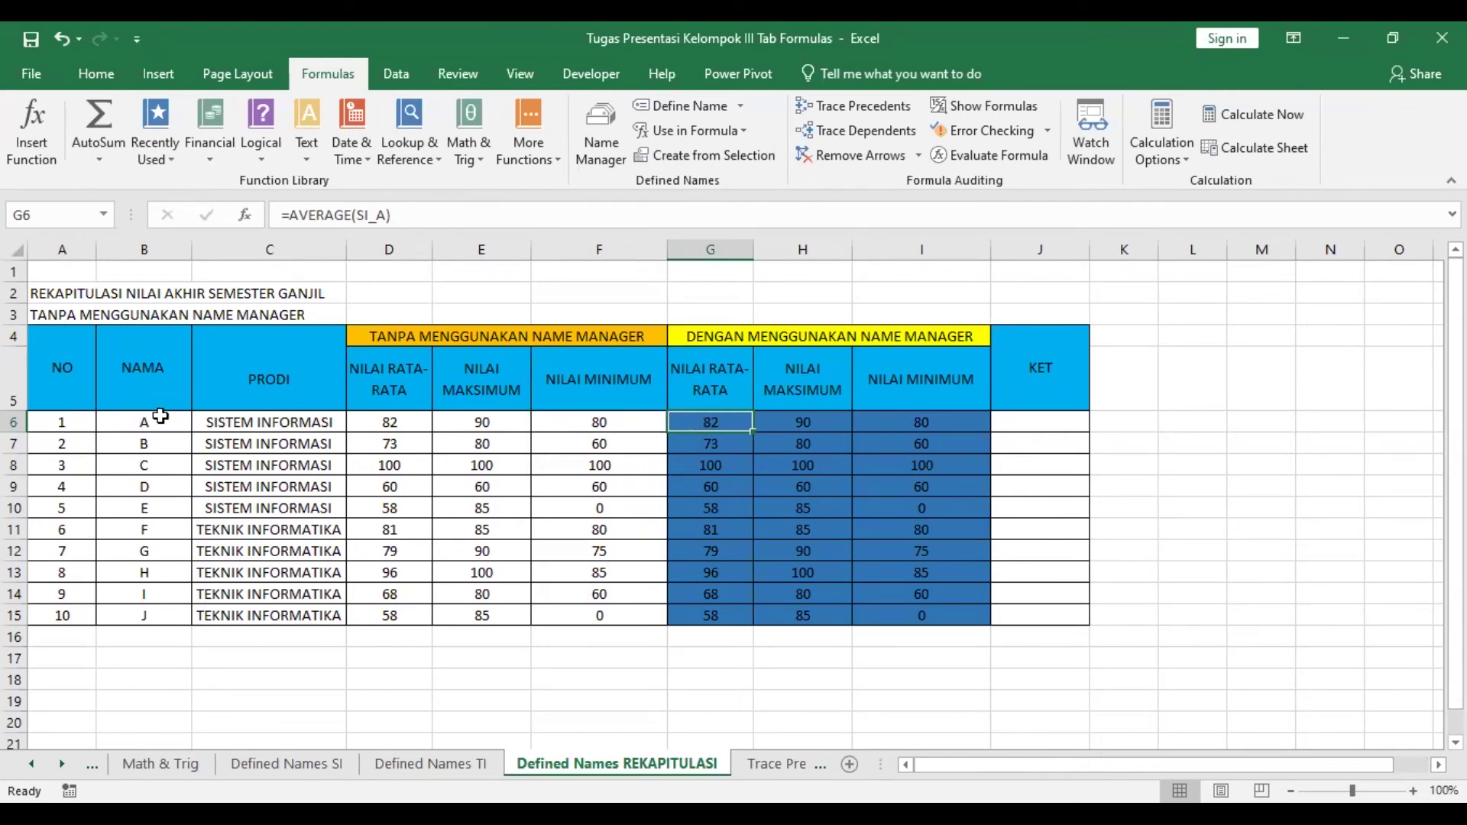
{"action": "double_click", "coordinate": [718, 425]}
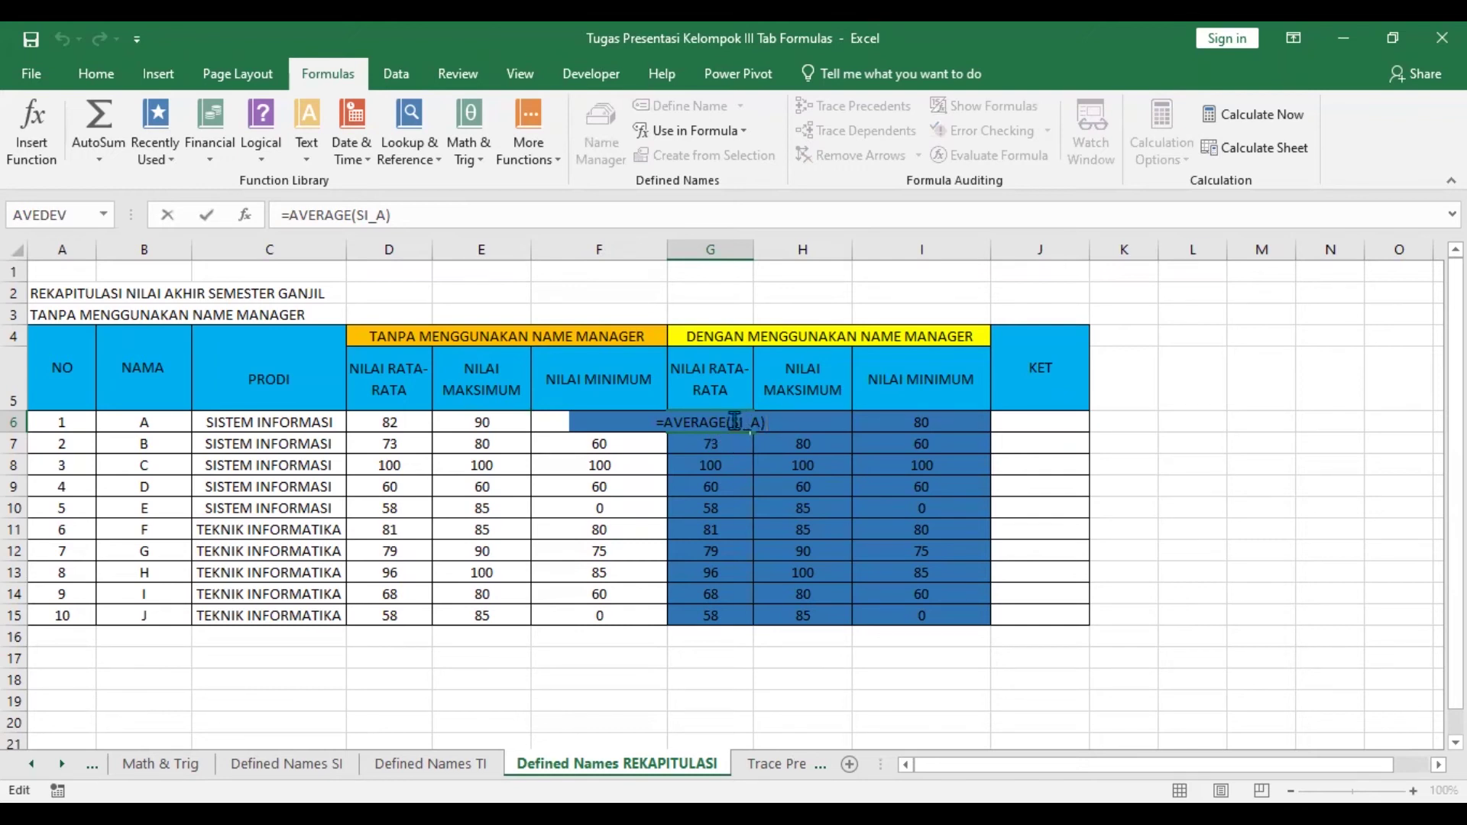
{"action": "left_click", "coordinate": [744, 423]}
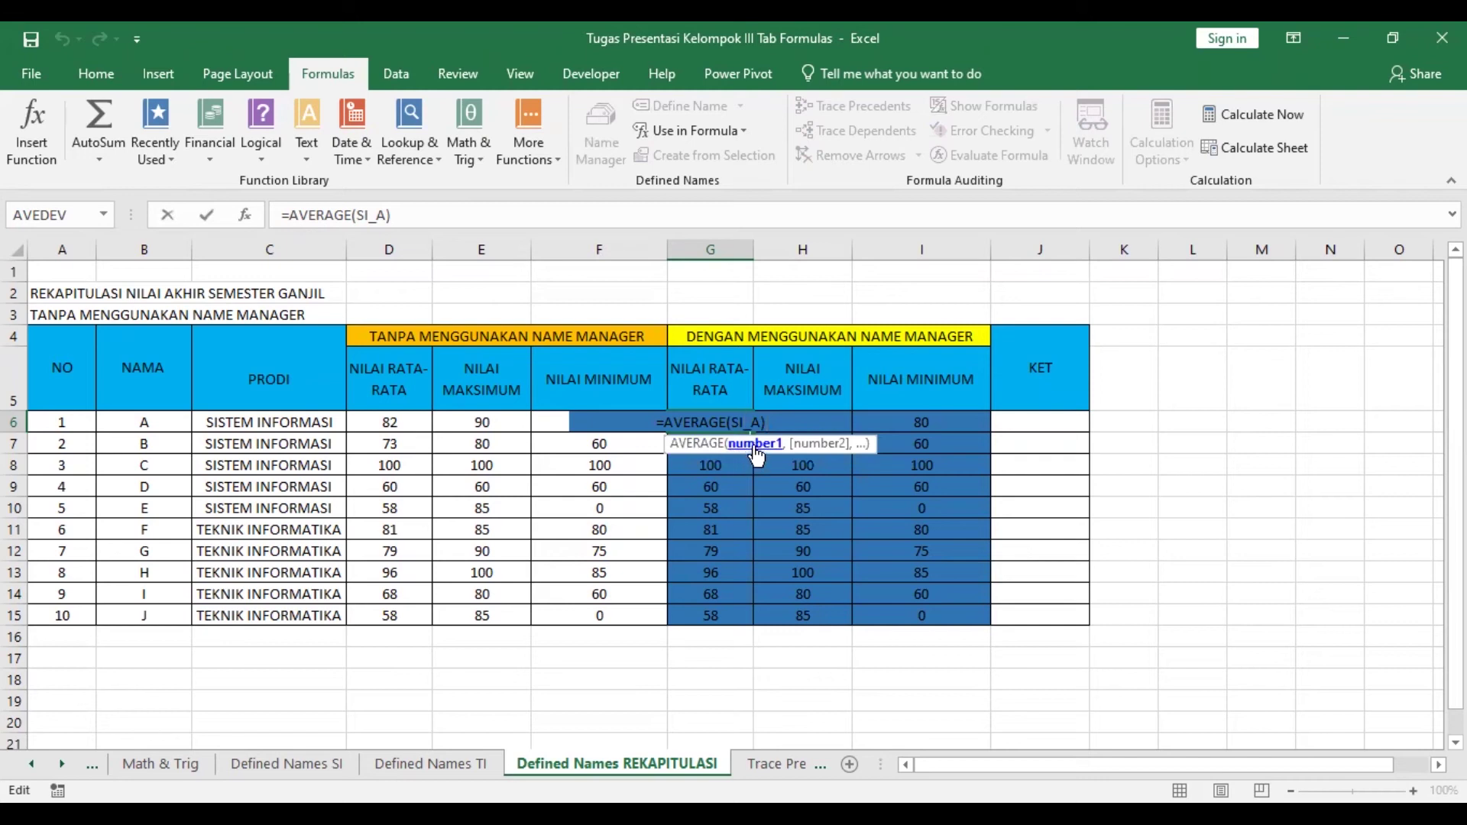
{"action": "left_click", "coordinate": [793, 426]}
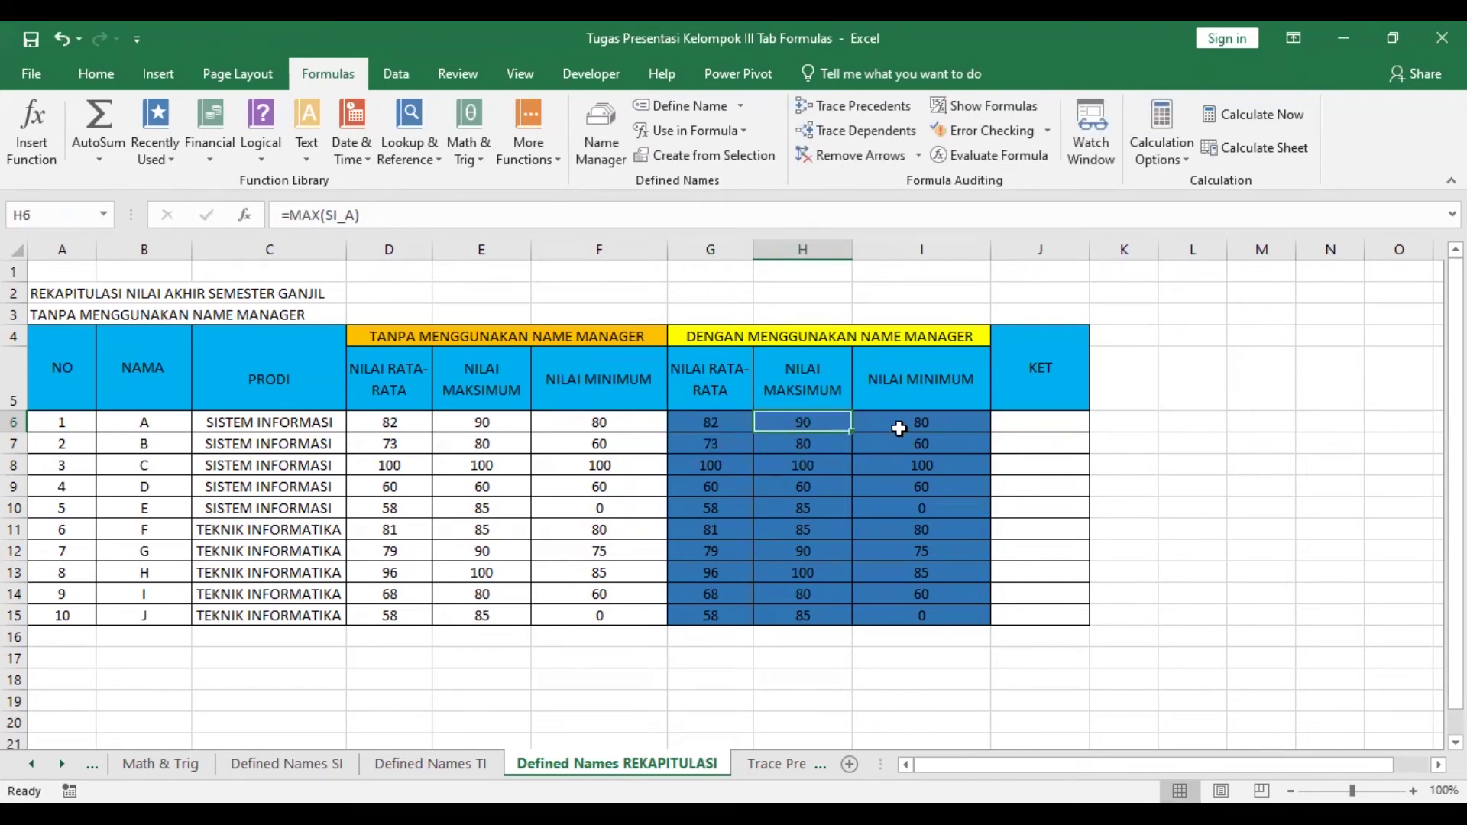
{"action": "left_click", "coordinate": [896, 421]}
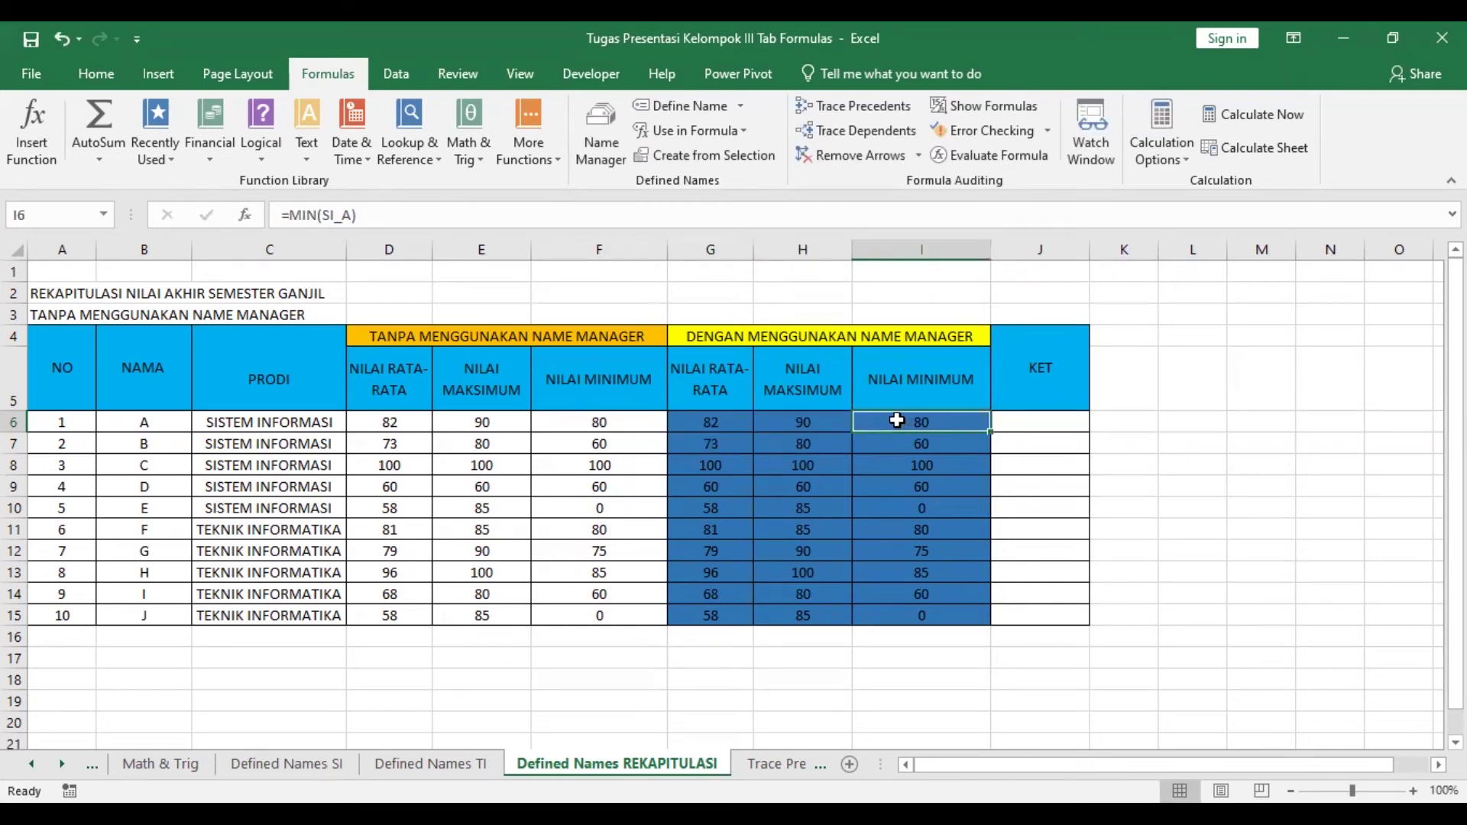
Examine the named-range AVERAGE formulas down column G from G7 to G15 and back up to G6, plus the MAX formula in H6
{"action": "left_click", "coordinate": [730, 447]}
{"action": "left_click", "coordinate": [725, 467]}
{"action": "left_click", "coordinate": [722, 488]}
{"action": "left_click", "coordinate": [730, 510]}
{"action": "left_click", "coordinate": [722, 532]}
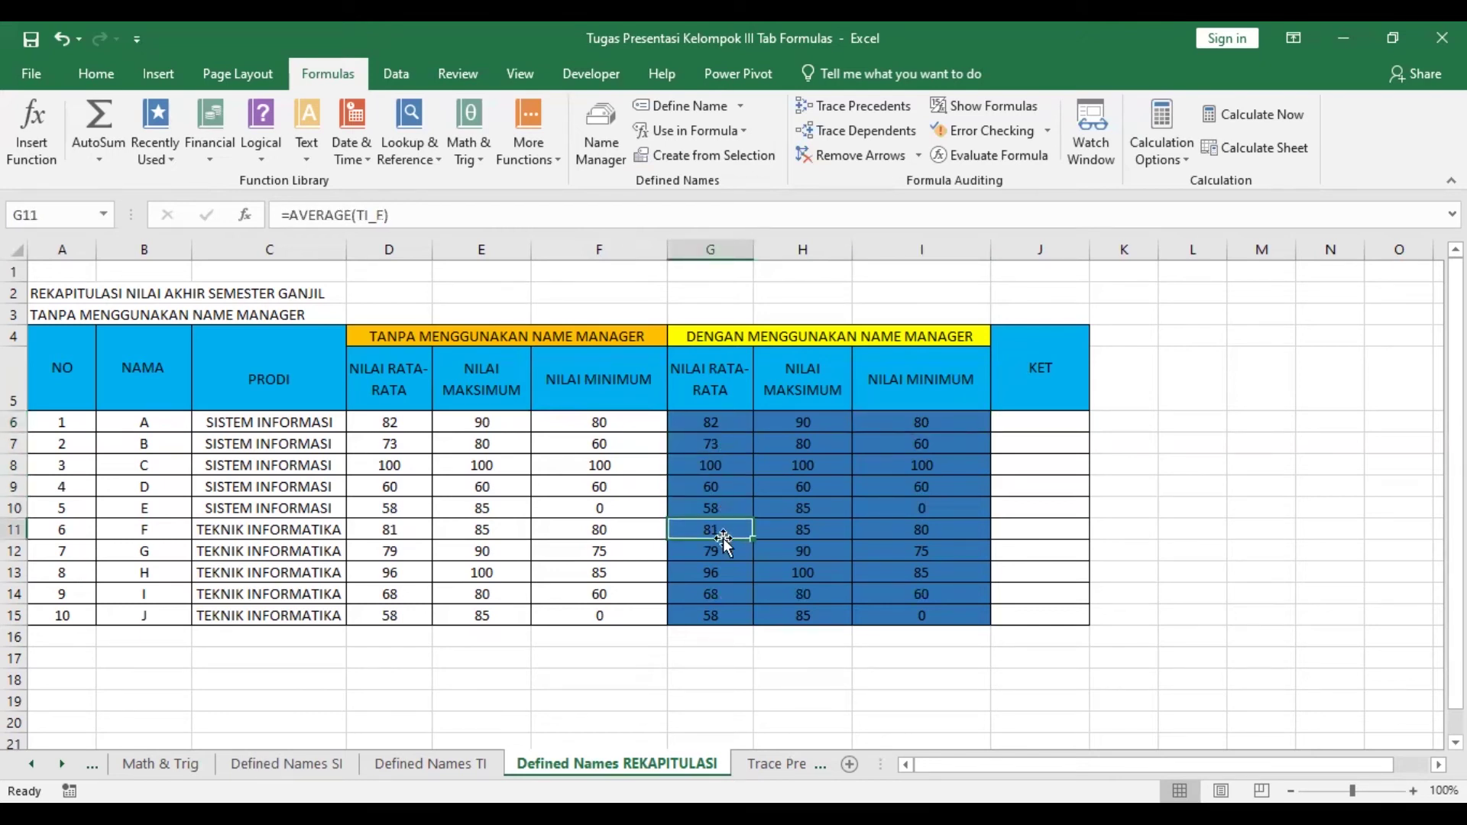
{"action": "left_click", "coordinate": [717, 555]}
{"action": "left_click", "coordinate": [719, 573]}
{"action": "left_click", "coordinate": [720, 595]}
{"action": "left_click", "coordinate": [718, 616]}
{"action": "left_click", "coordinate": [712, 594]}
{"action": "left_click", "coordinate": [707, 573]}
{"action": "left_click", "coordinate": [702, 551]}
{"action": "left_click", "coordinate": [699, 530]}
{"action": "left_click", "coordinate": [700, 508]}
{"action": "left_click", "coordinate": [710, 463]}
{"action": "left_click", "coordinate": [710, 445]}
{"action": "left_click", "coordinate": [711, 423]}
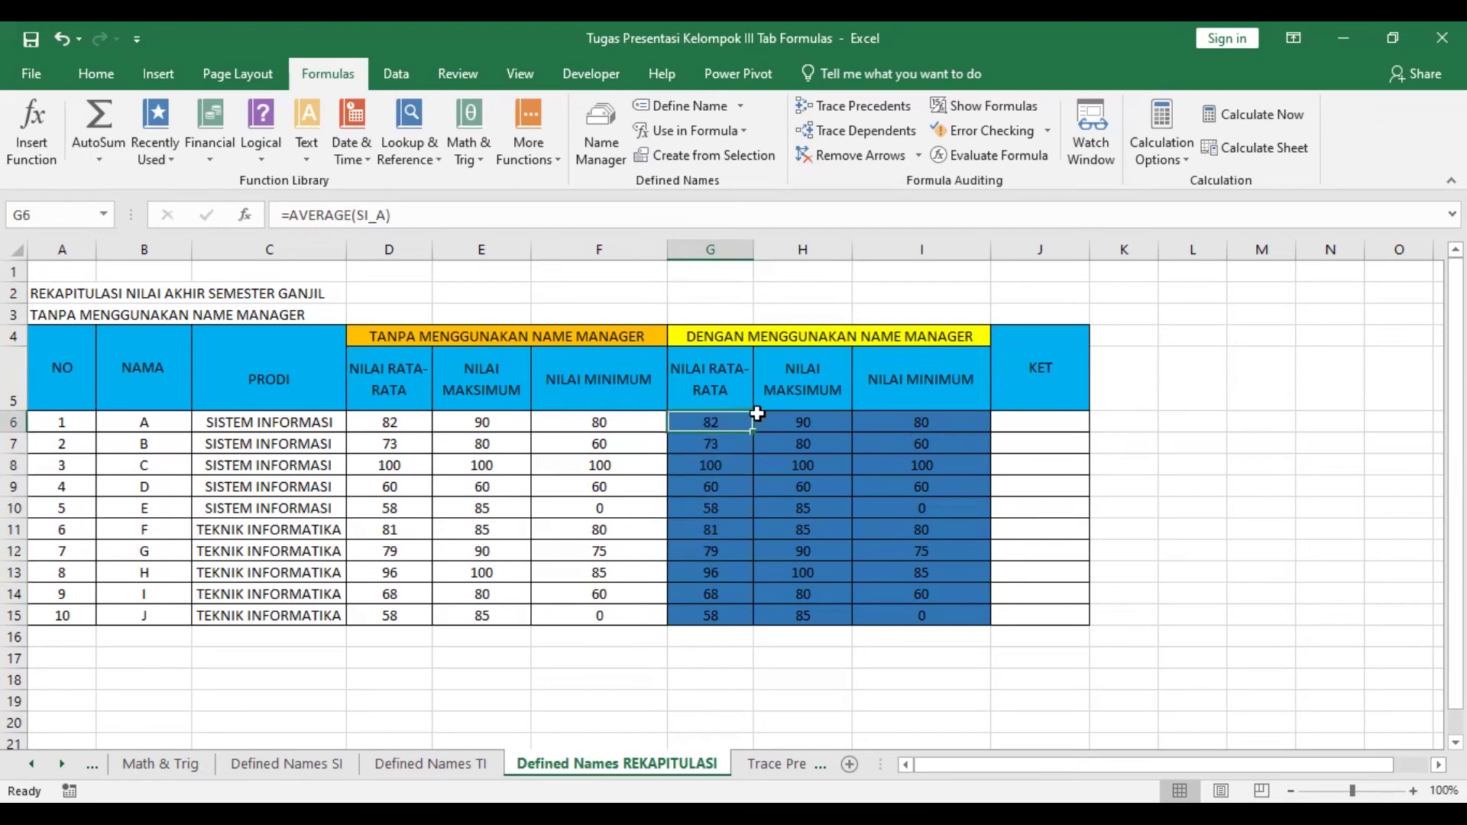
{"action": "left_click", "coordinate": [795, 420]}
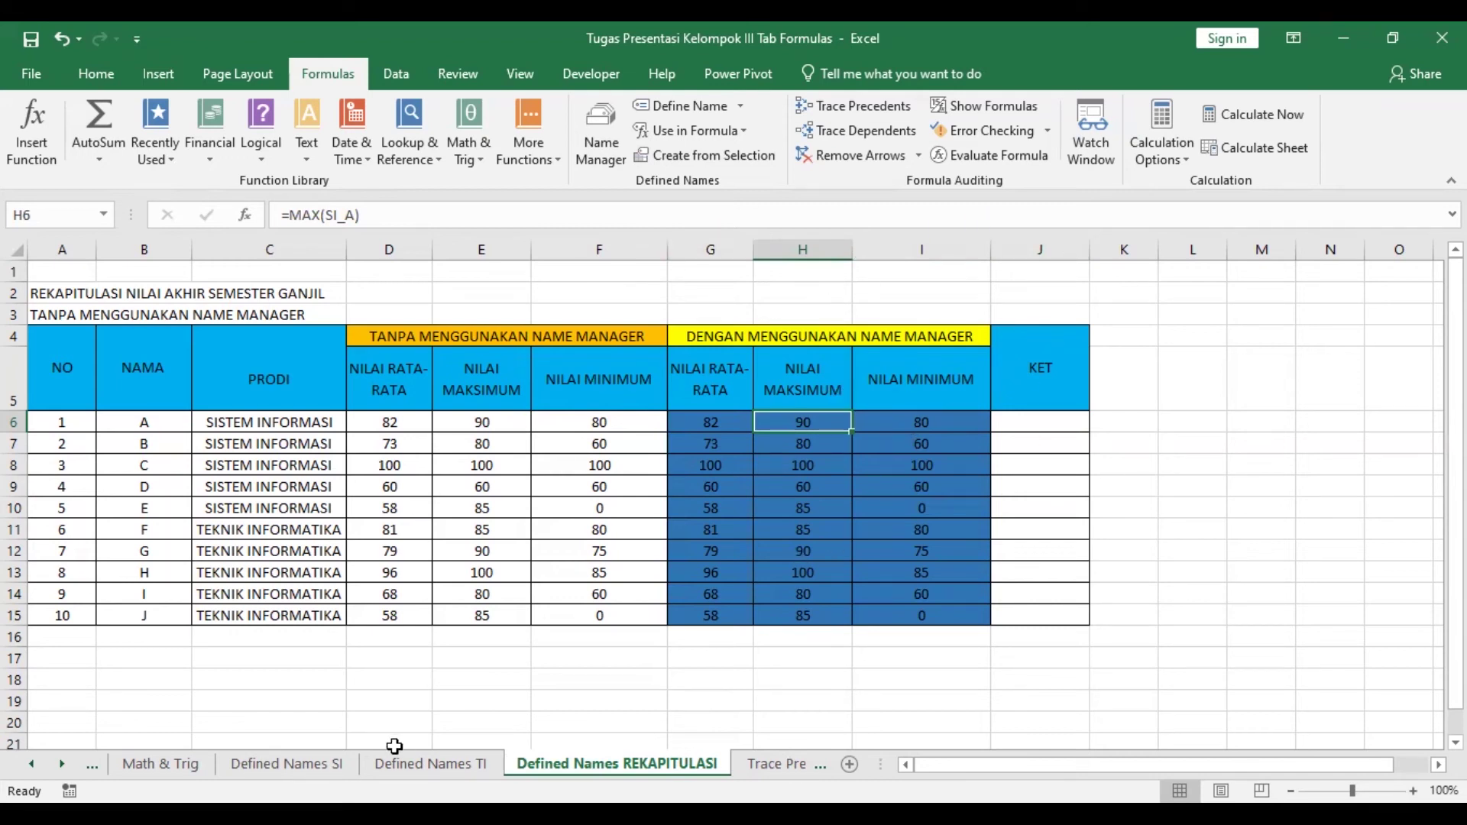
Look over the VLOOKUP and HLOOKUP tables on the Trace Precedents & Dependents sheet, switching between it and the Defined Names REKAPITULASI sheet
{"action": "left_click", "coordinate": [61, 764]}
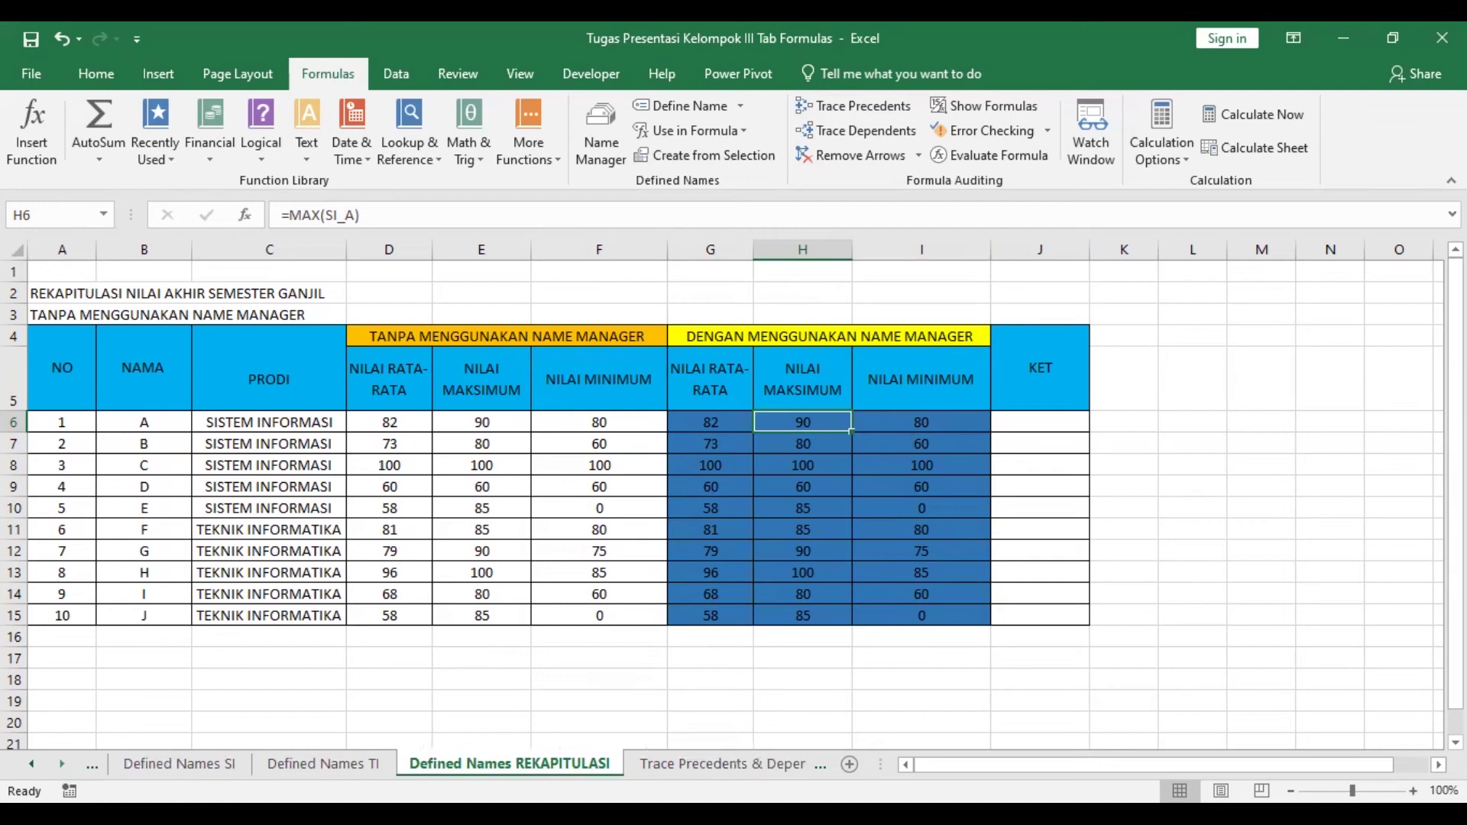
{"action": "left_click", "coordinate": [62, 764]}
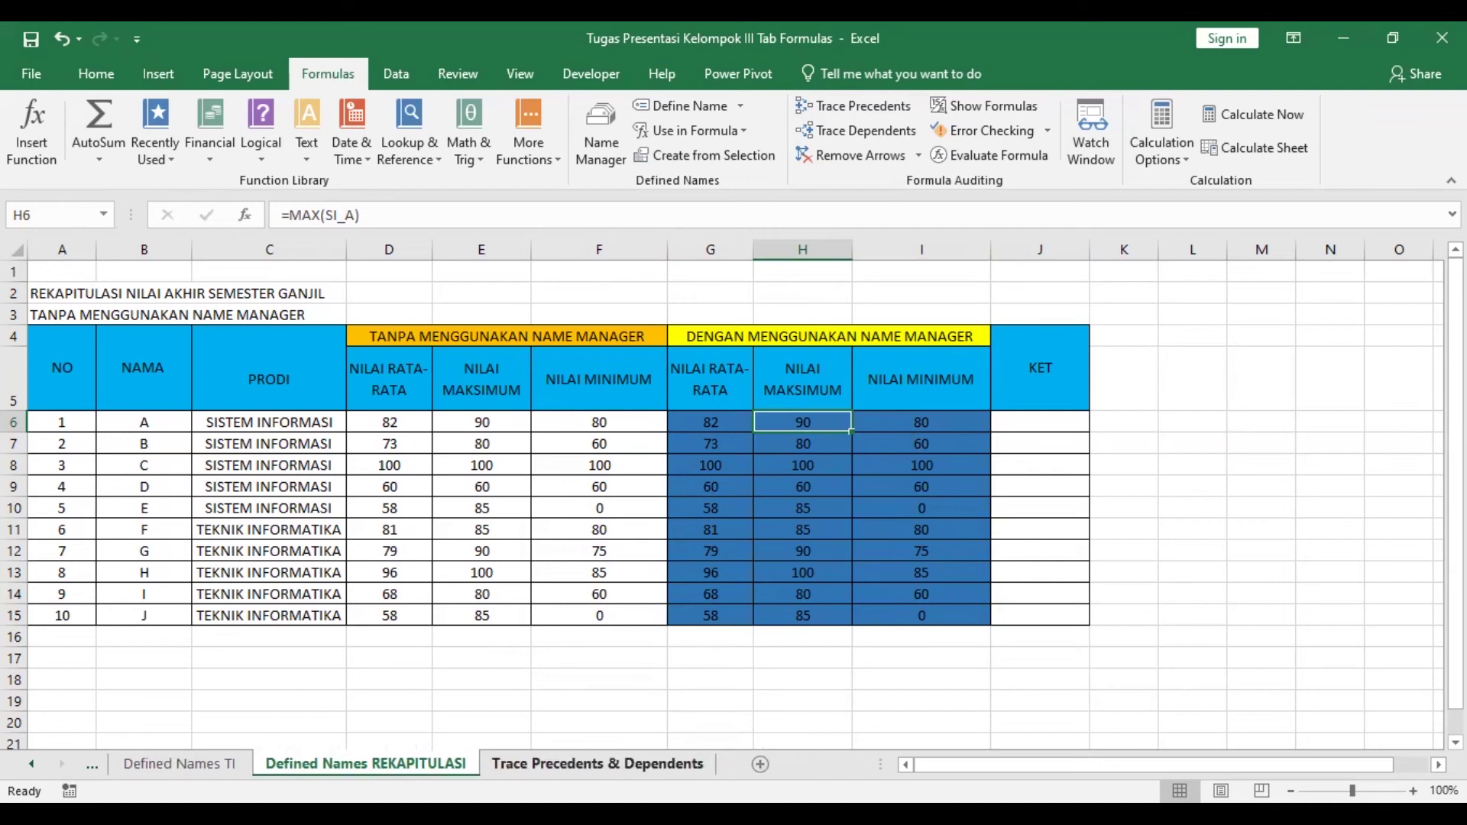
{"action": "left_click", "coordinate": [596, 764]}
{"action": "left_click", "coordinate": [445, 766]}
{"action": "left_click", "coordinate": [546, 766]}
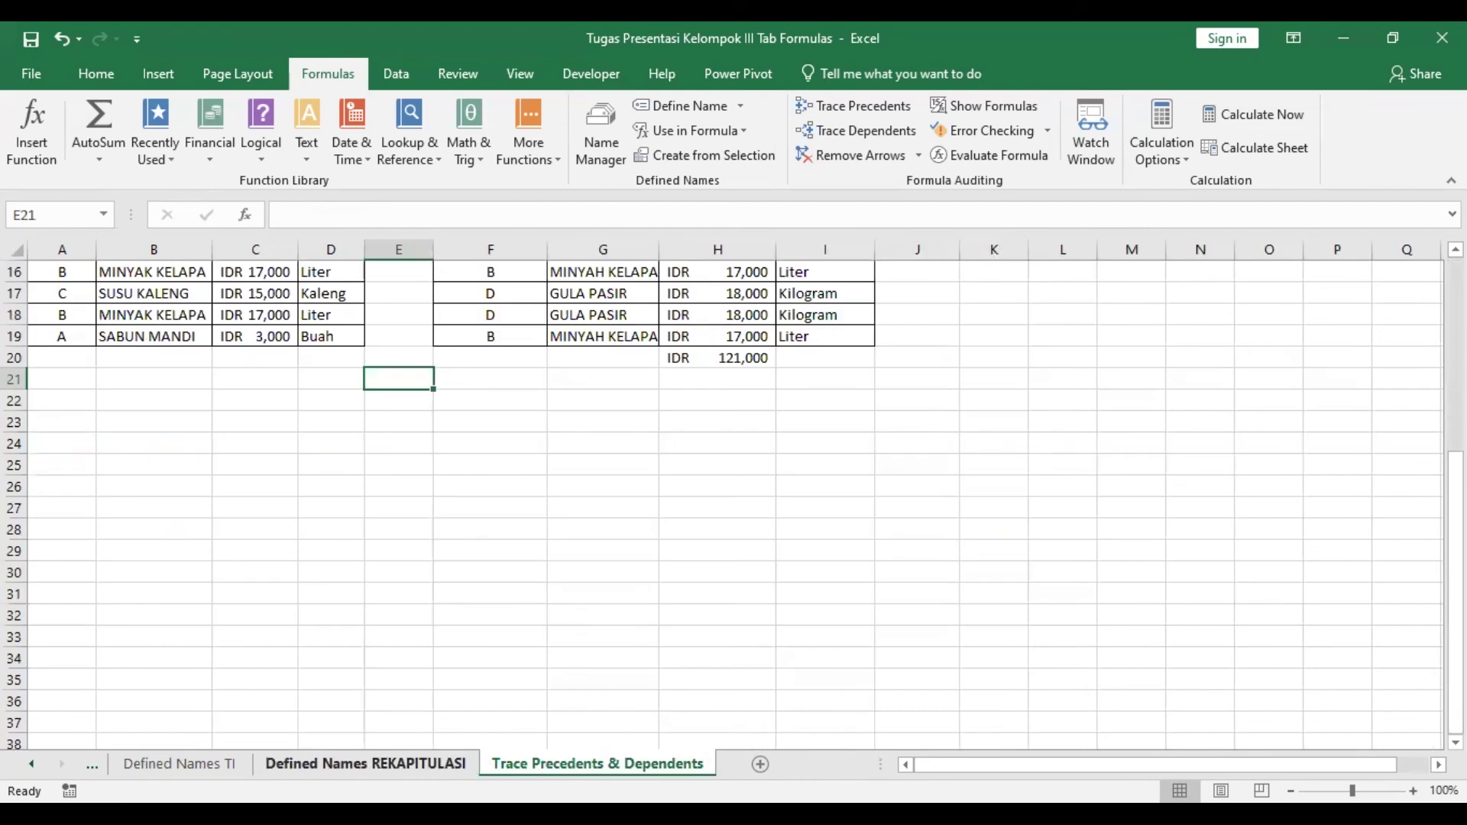
{"action": "left_click", "coordinate": [436, 765]}
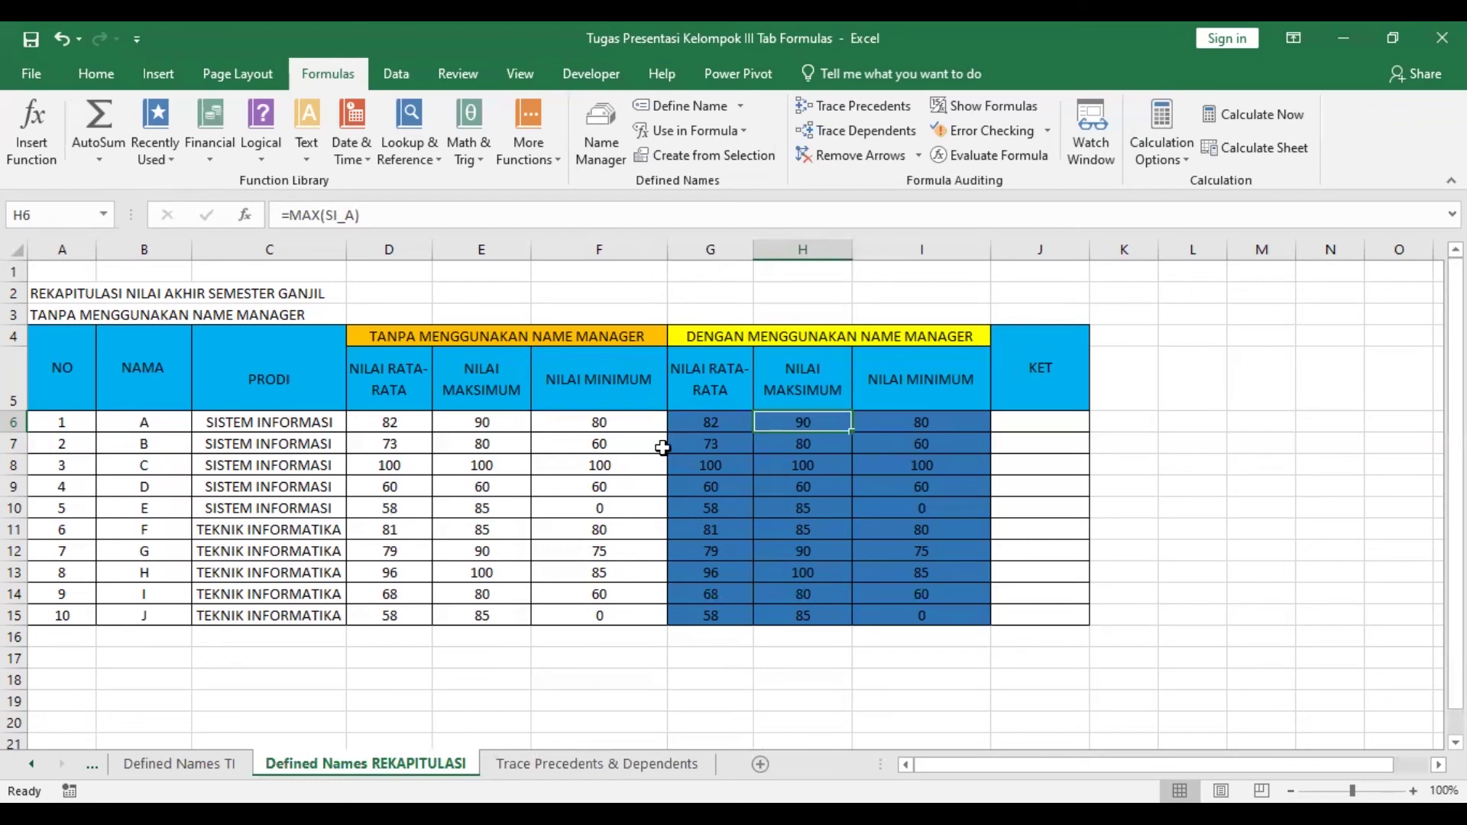
{"action": "left_click", "coordinate": [562, 764]}
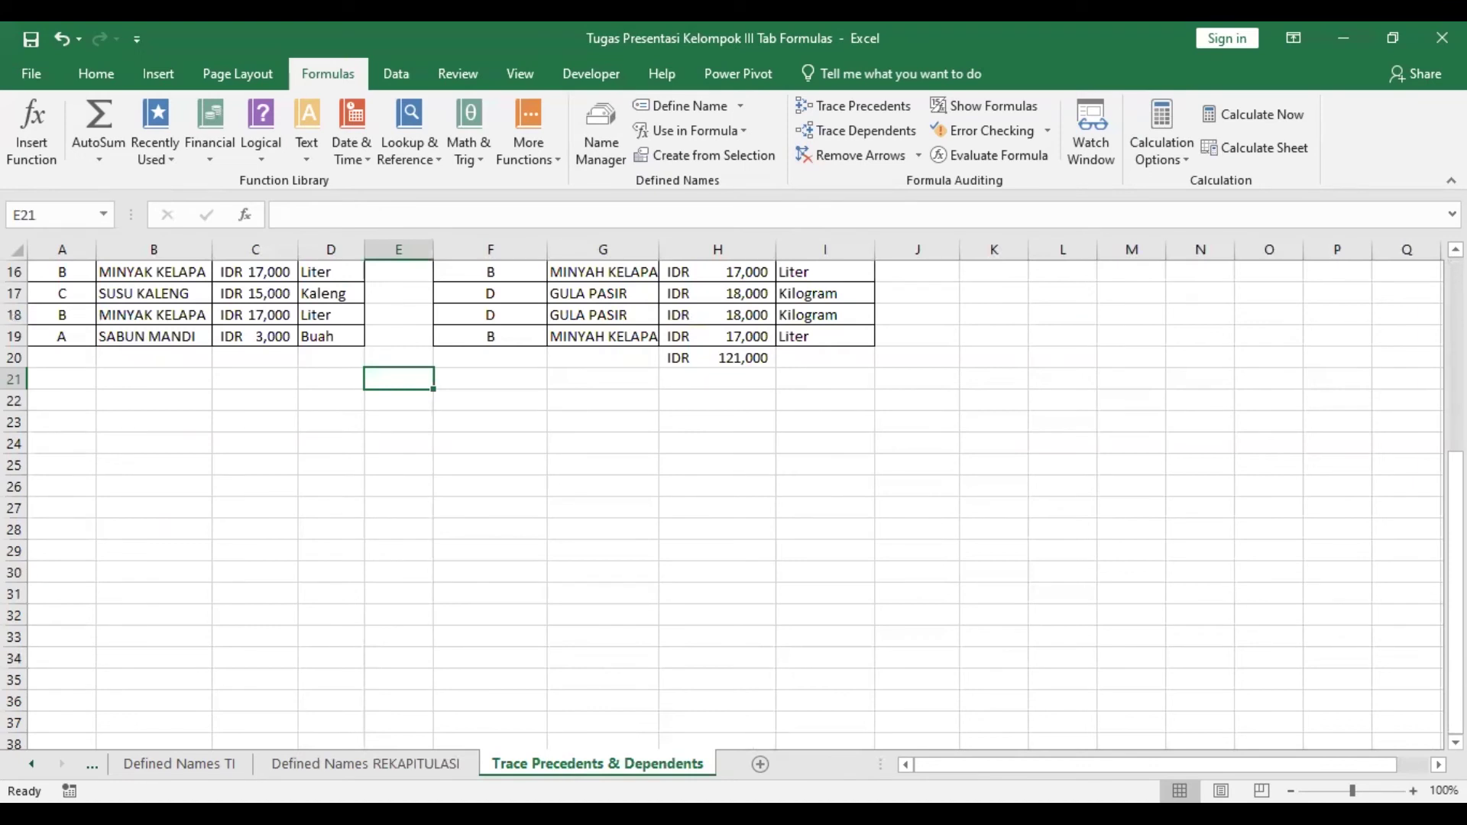
{"action": "left_click", "coordinate": [491, 575]}
{"action": "scroll", "coordinate": [490, 575], "scroll_direction": "up", "scroll_amount": 2}
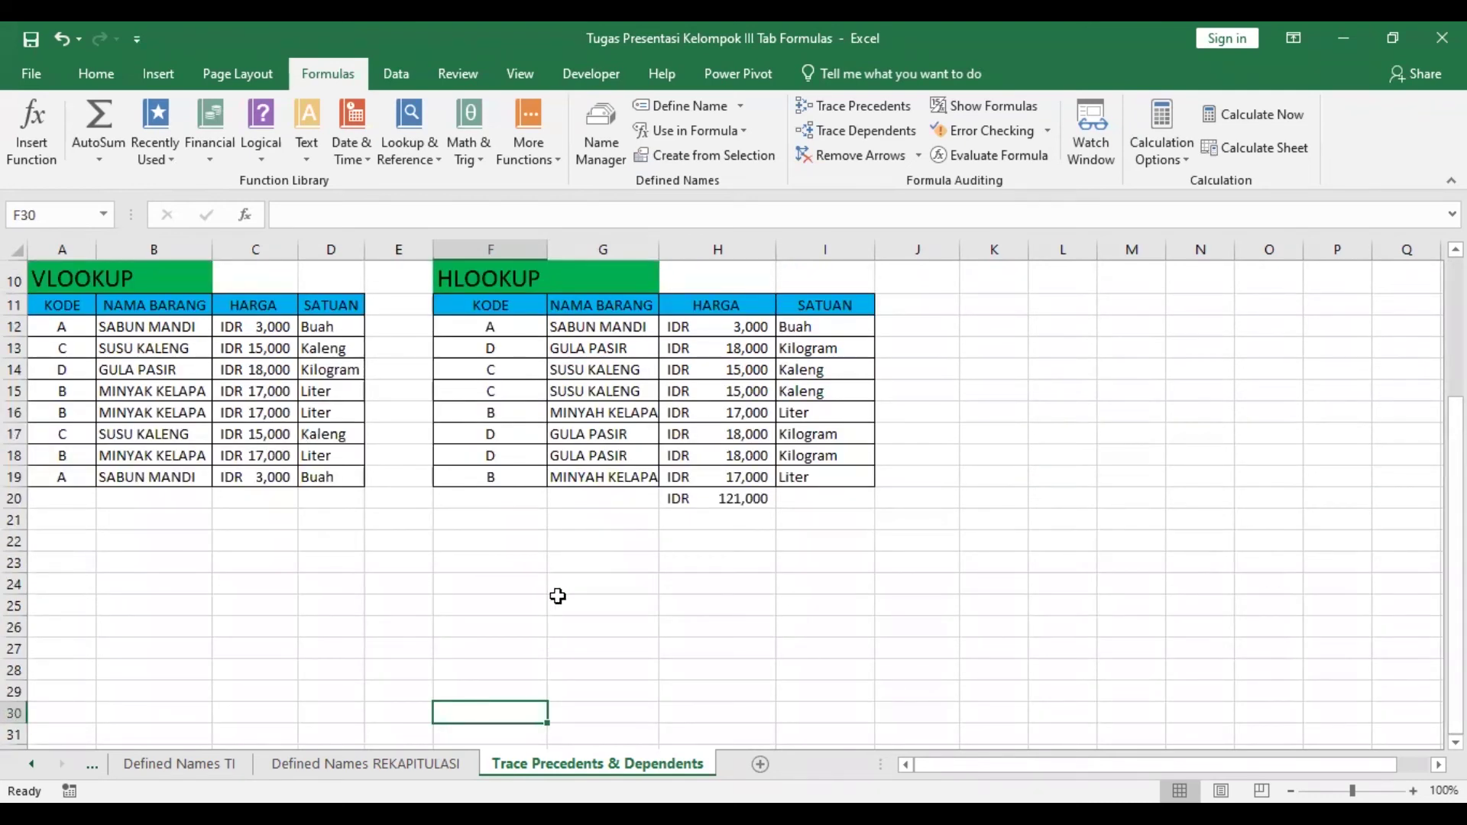
On the Defined Names REKAPITULASI sheet, review the defined names available for use in formulas and the options for defining or applying names
{"action": "left_click", "coordinate": [417, 765]}
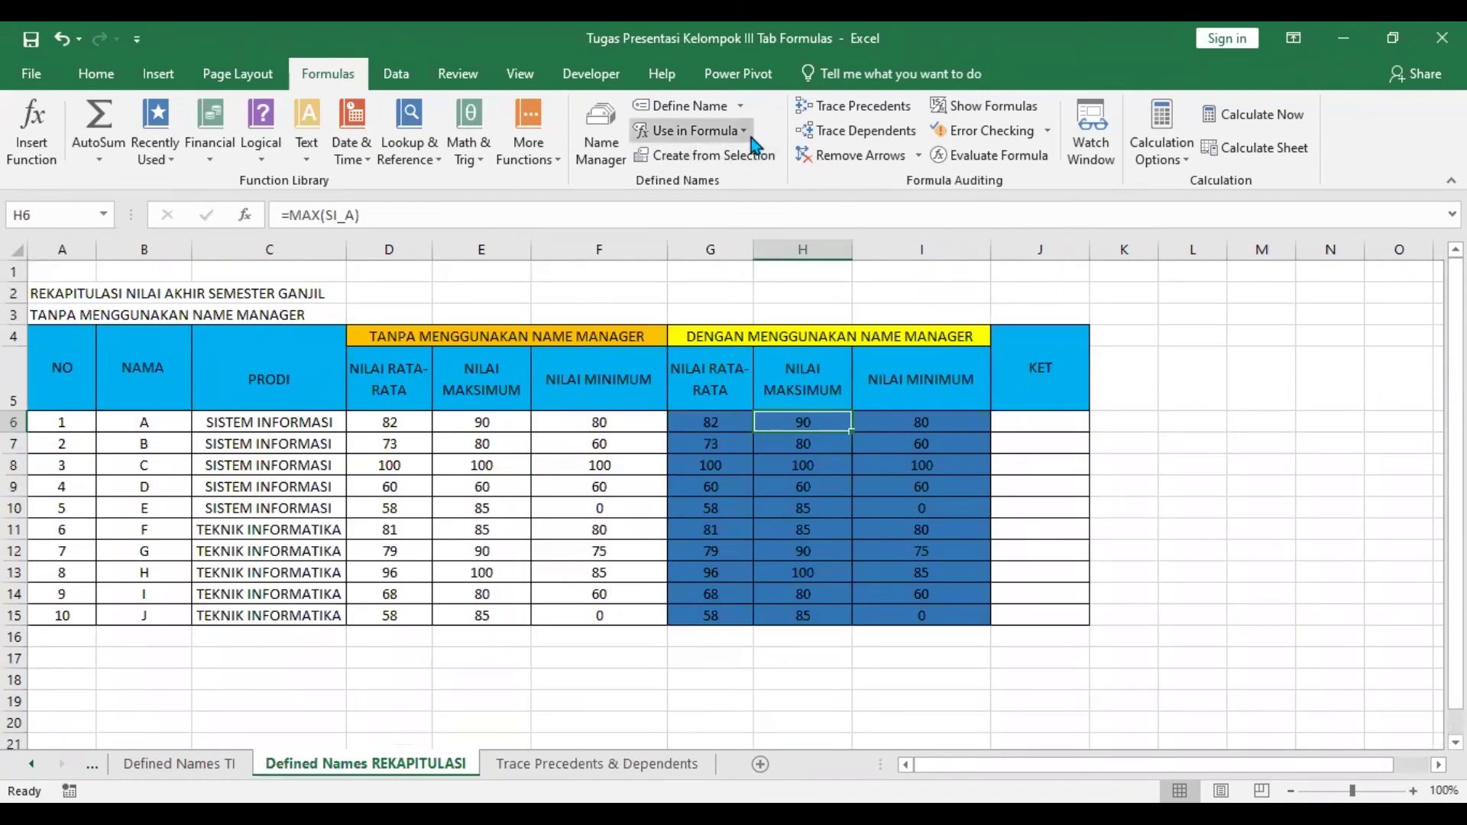
{"action": "left_click", "coordinate": [743, 131]}
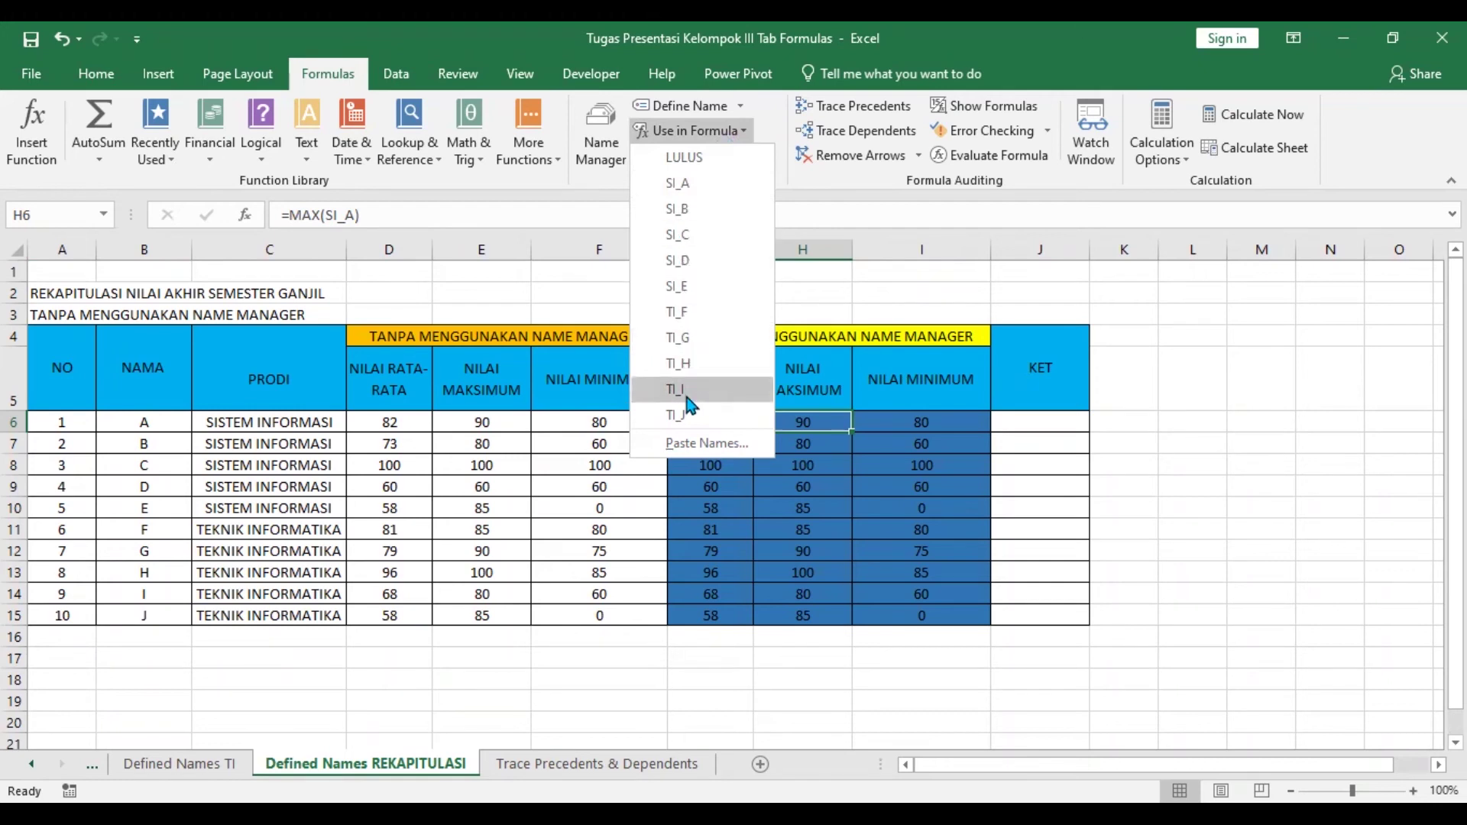
{"action": "left_click", "coordinate": [739, 107]}
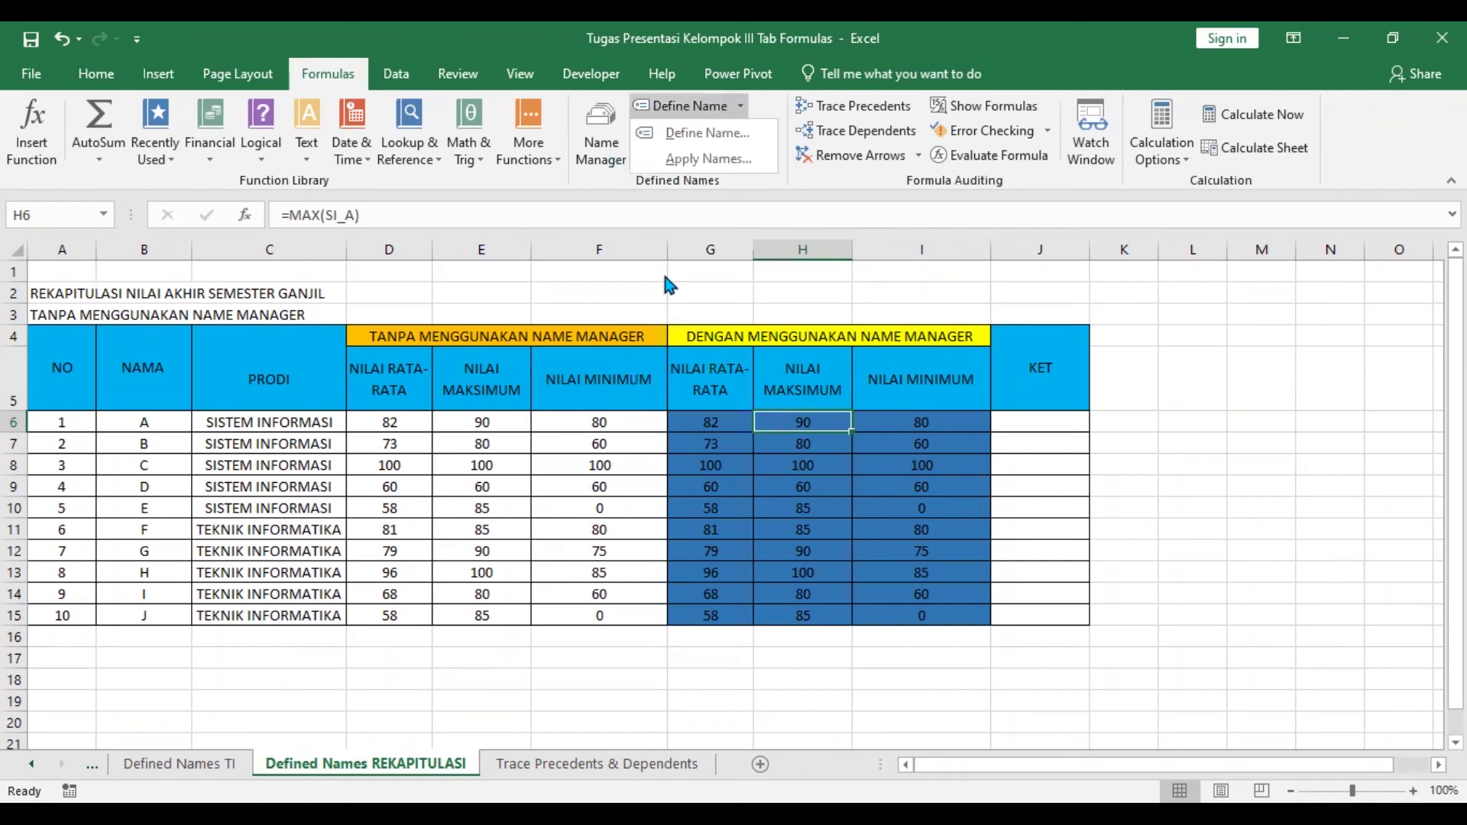
{"action": "key", "text": "ctrl+F3"}
{"action": "key", "text": "Escape"}
Inspect the Create Names from Selection options on the Defined Names REKAPITULASI sheet without creating names, and point out columns G to I
{"action": "left_click", "coordinate": [597, 764]}
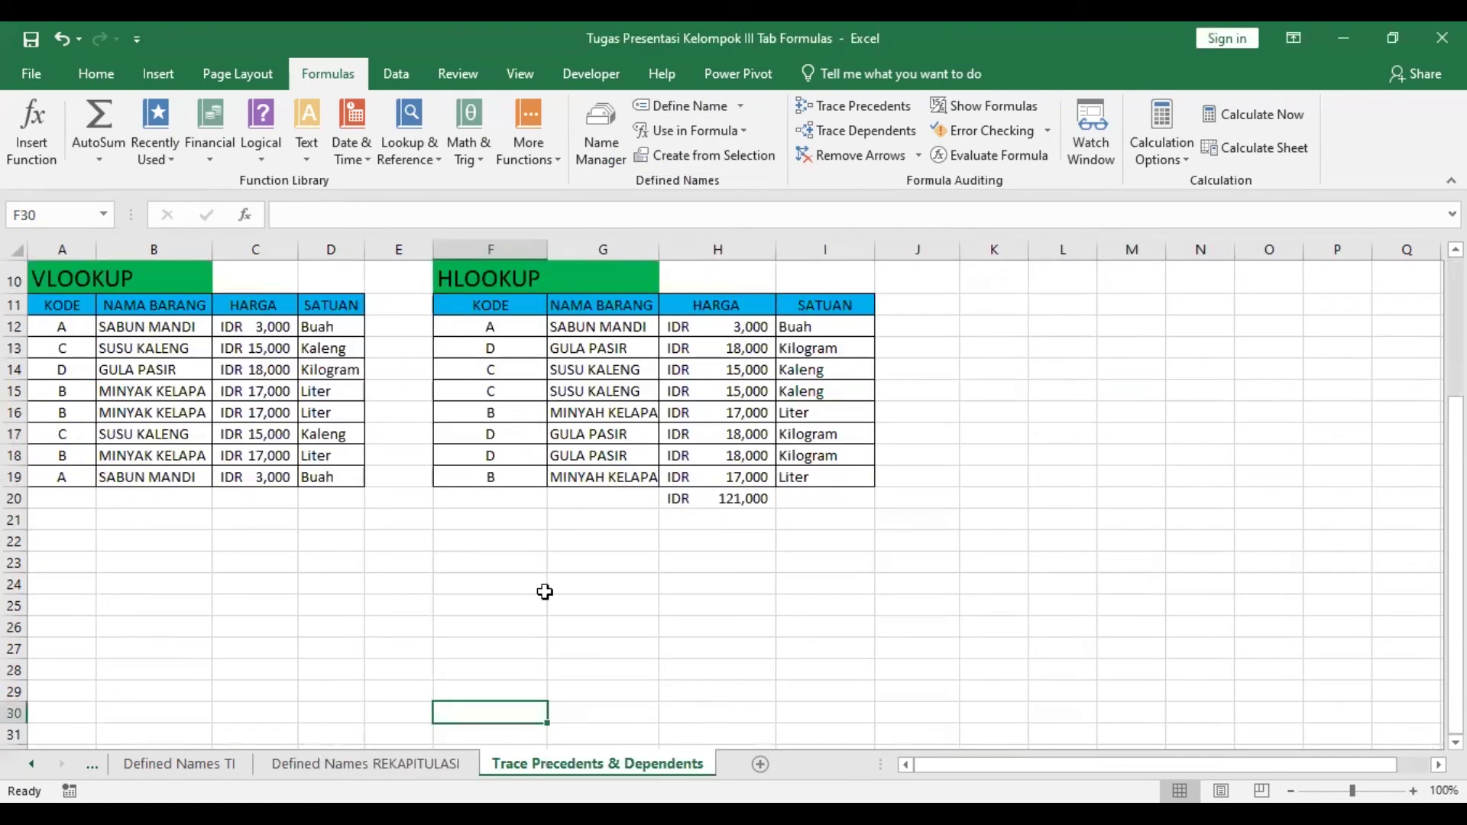
{"action": "key", "text": "ctrl+Page_Up"}
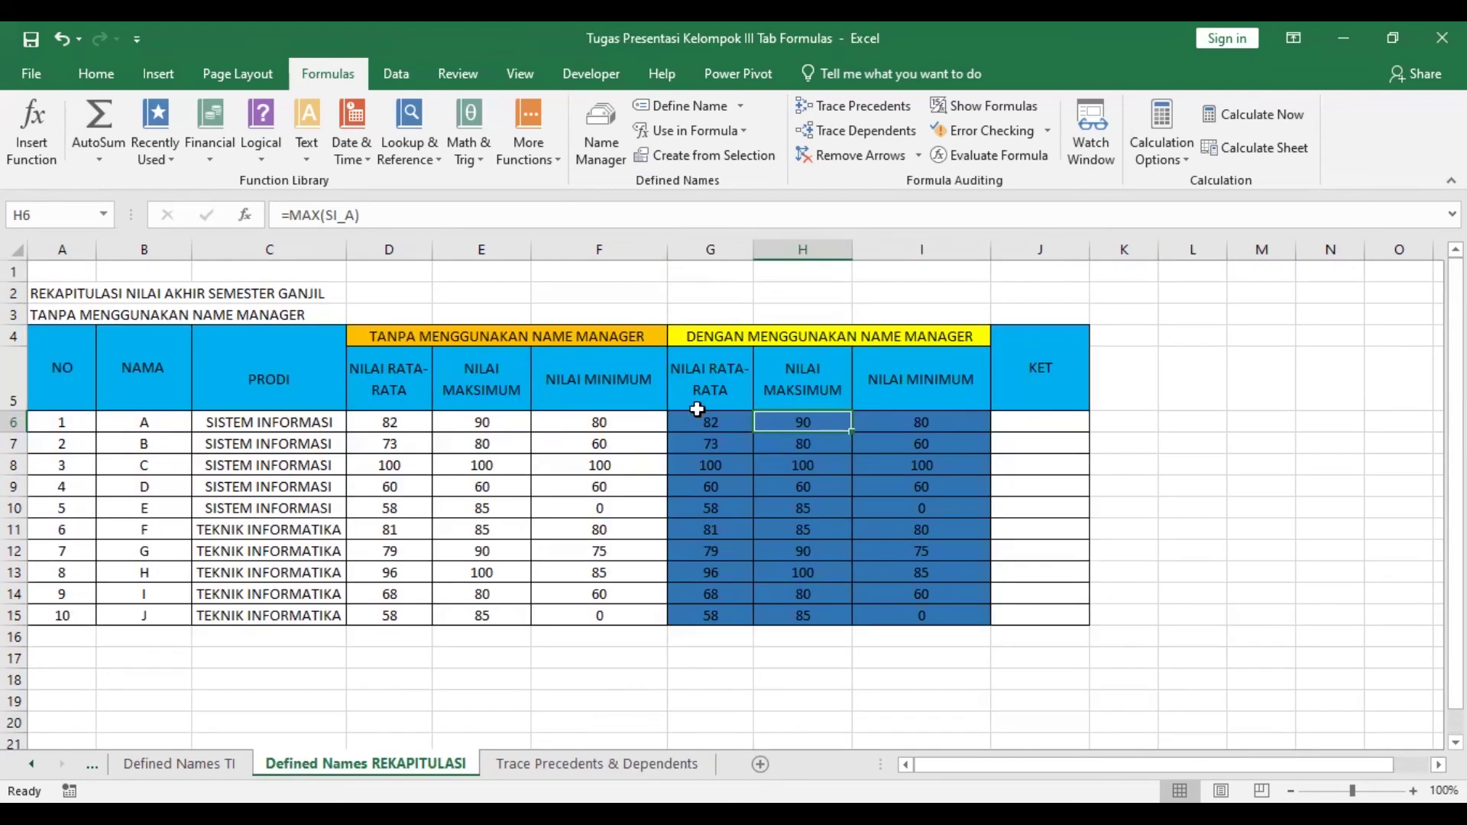
{"action": "left_click", "coordinate": [717, 162]}
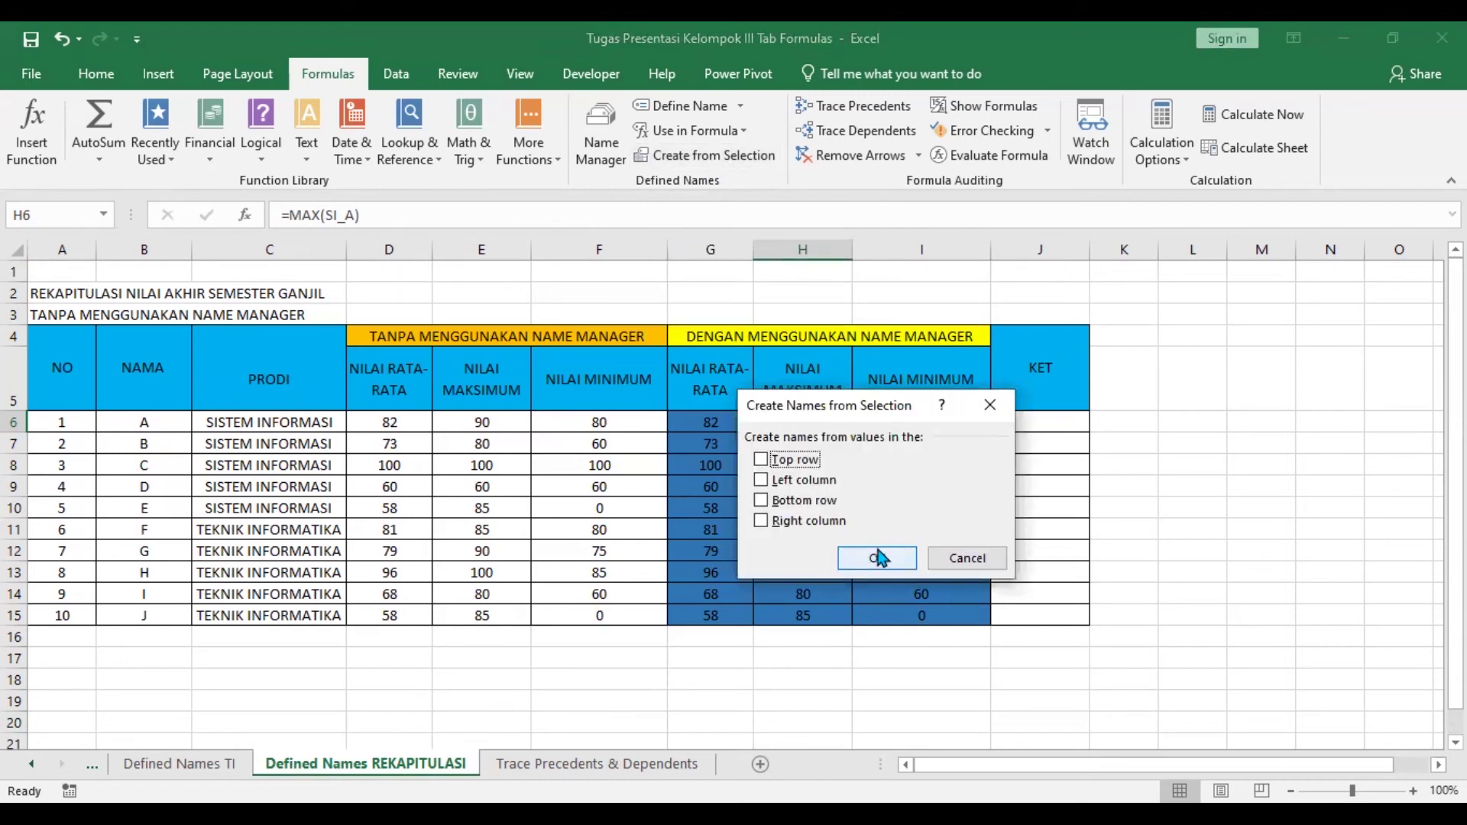
{"action": "left_click", "coordinate": [966, 558]}
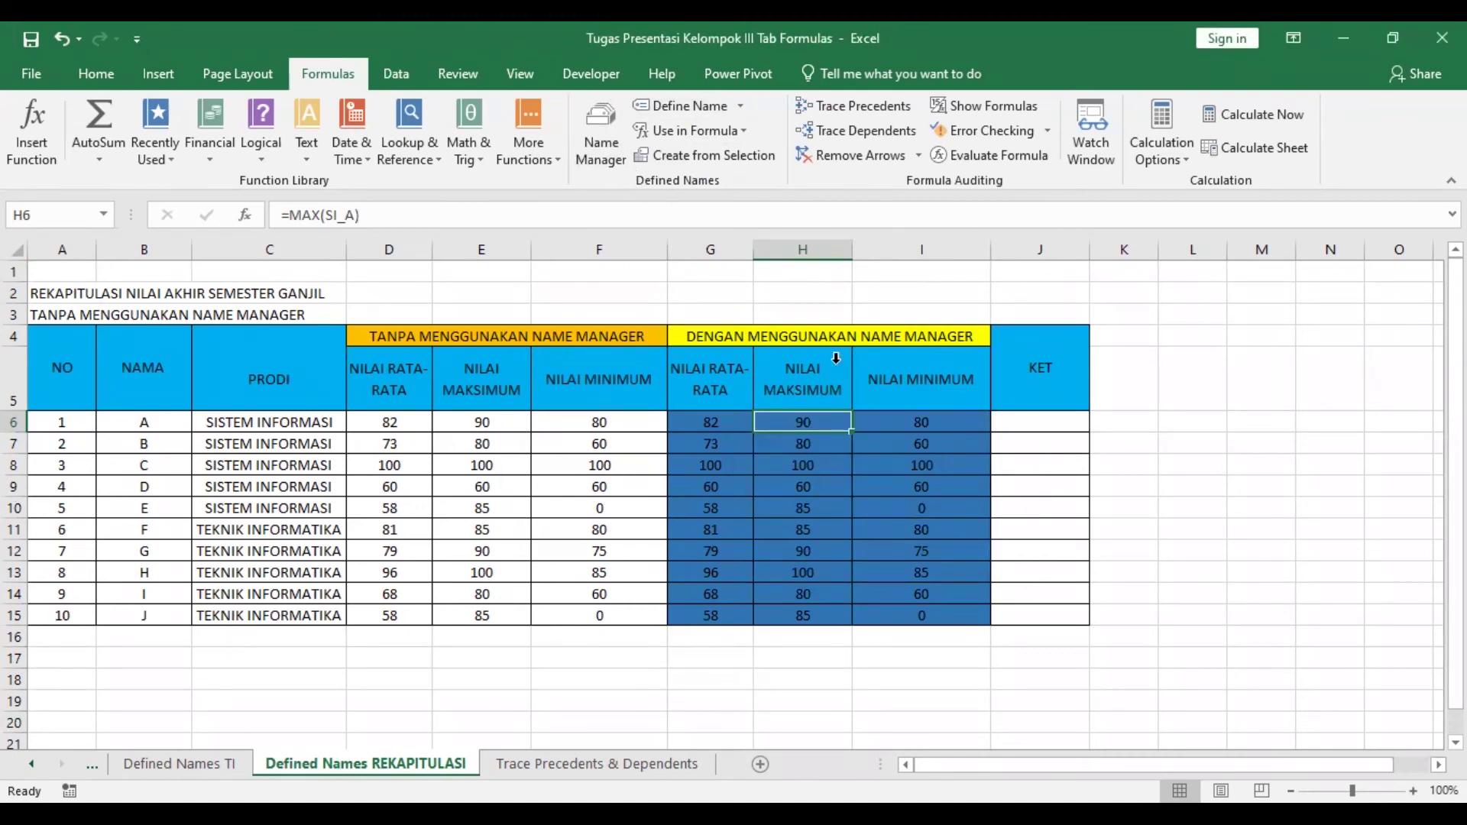
{"action": "left_click_drag", "start_coordinate": [701, 250], "coordinate": [998, 244]}
{"action": "left_click", "coordinate": [1192, 378]}
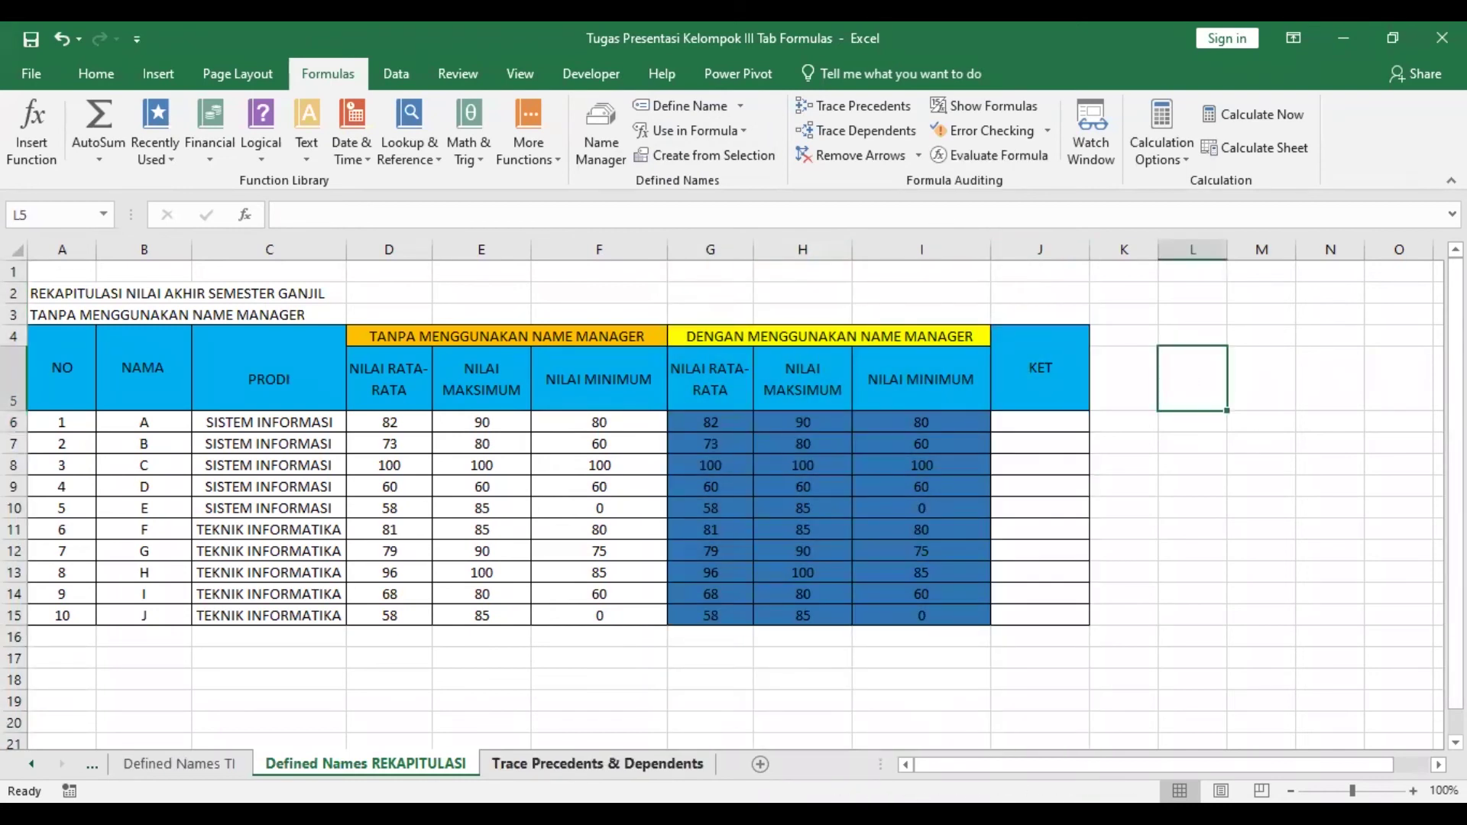
On the Trace Precedents & Dependents sheet, trace the precedents of G12 and check its HLOOKUP references with formulas temporarily displayed
{"action": "left_click", "coordinate": [596, 763]}
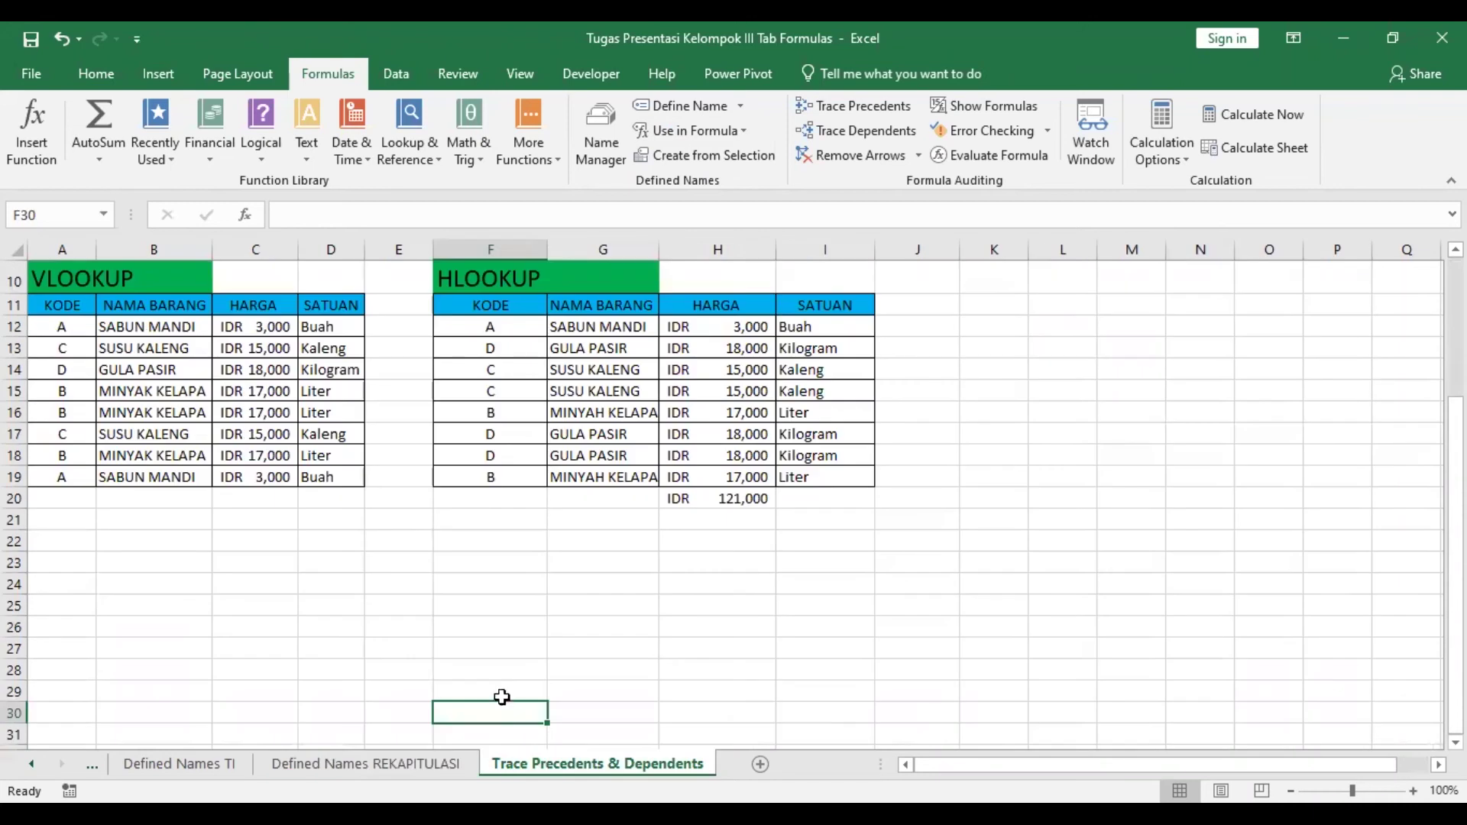
{"action": "scroll", "coordinate": [491, 677], "scroll_direction": "up", "scroll_amount": 3}
{"action": "scroll", "coordinate": [493, 679], "scroll_direction": "up", "scroll_amount": 1}
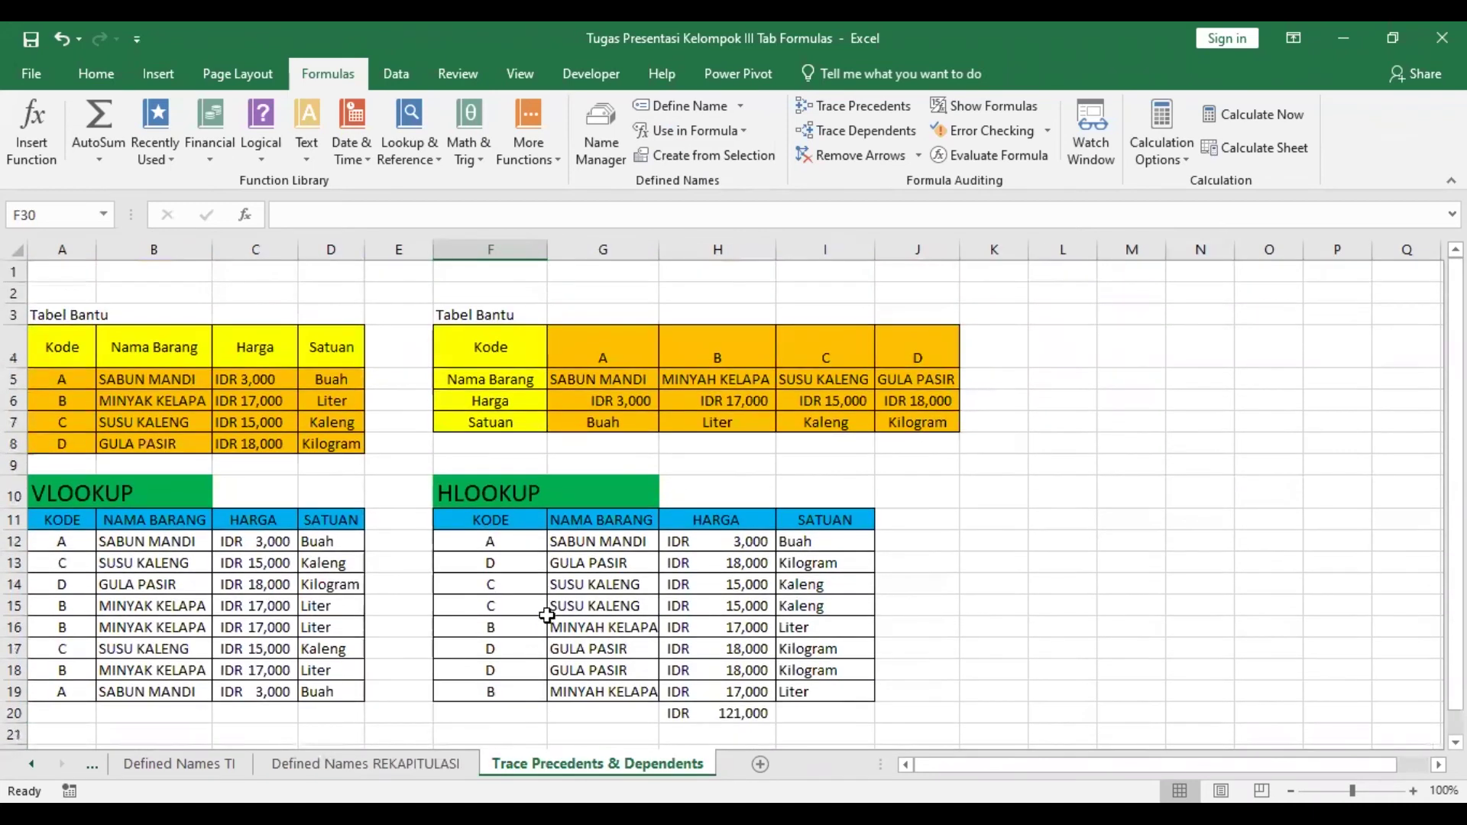
{"action": "scroll", "coordinate": [527, 680], "scroll_direction": "down", "scroll_amount": 1}
{"action": "scroll", "coordinate": [511, 652], "scroll_direction": "up", "scroll_amount": 1}
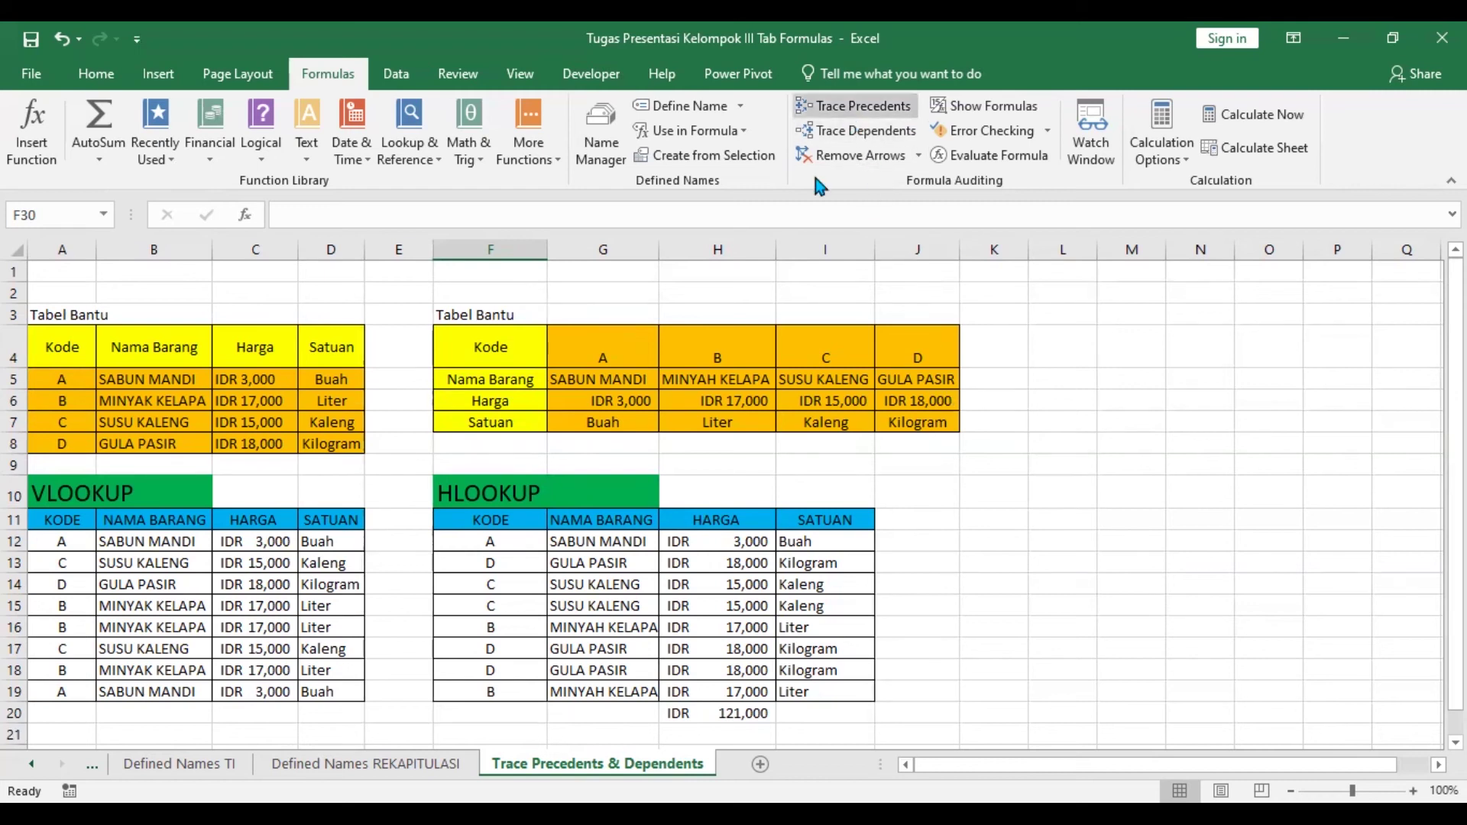
{"action": "left_click", "coordinate": [598, 544]}
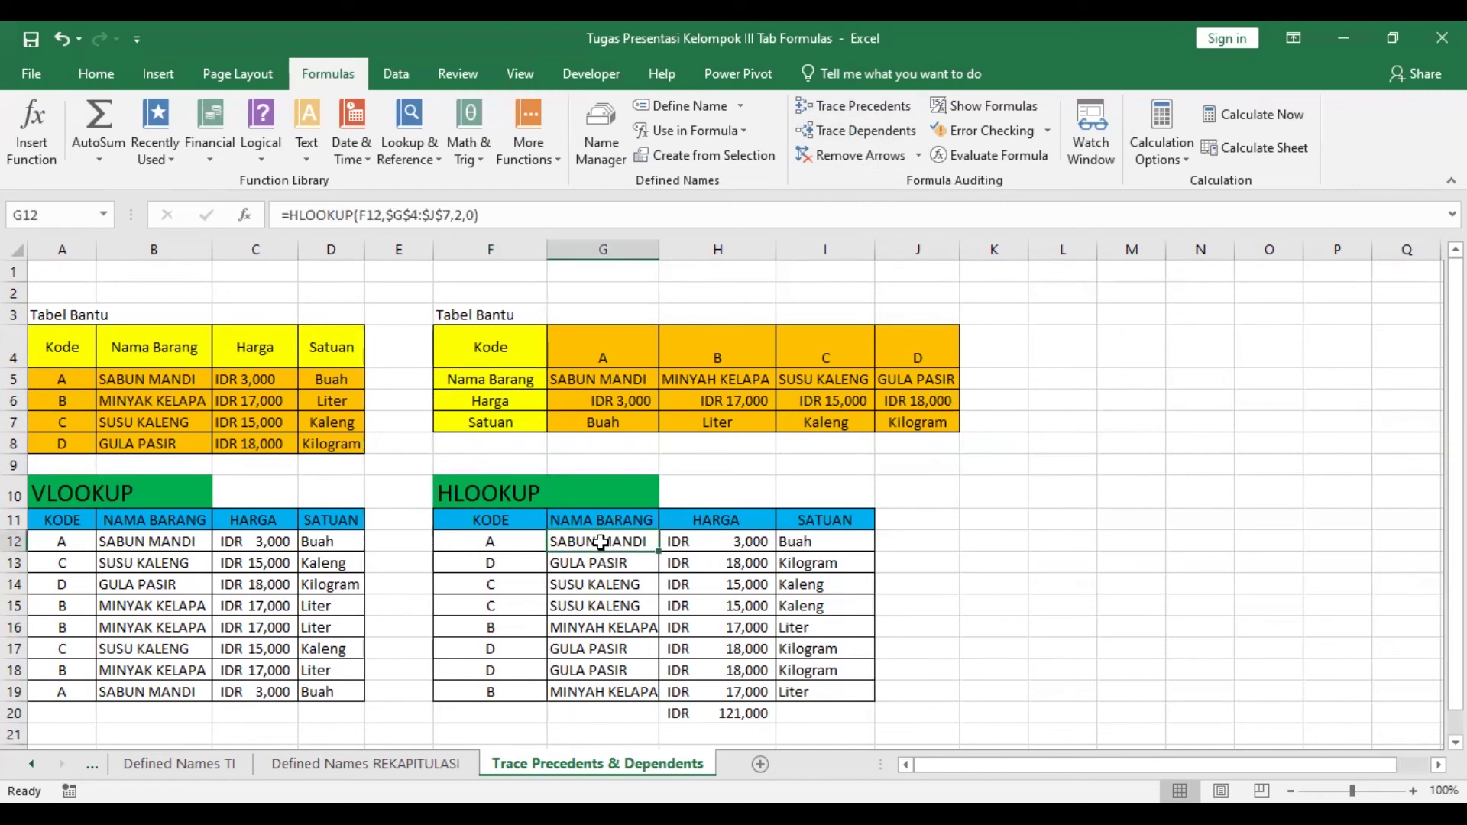
{"action": "left_click", "coordinate": [857, 108]}
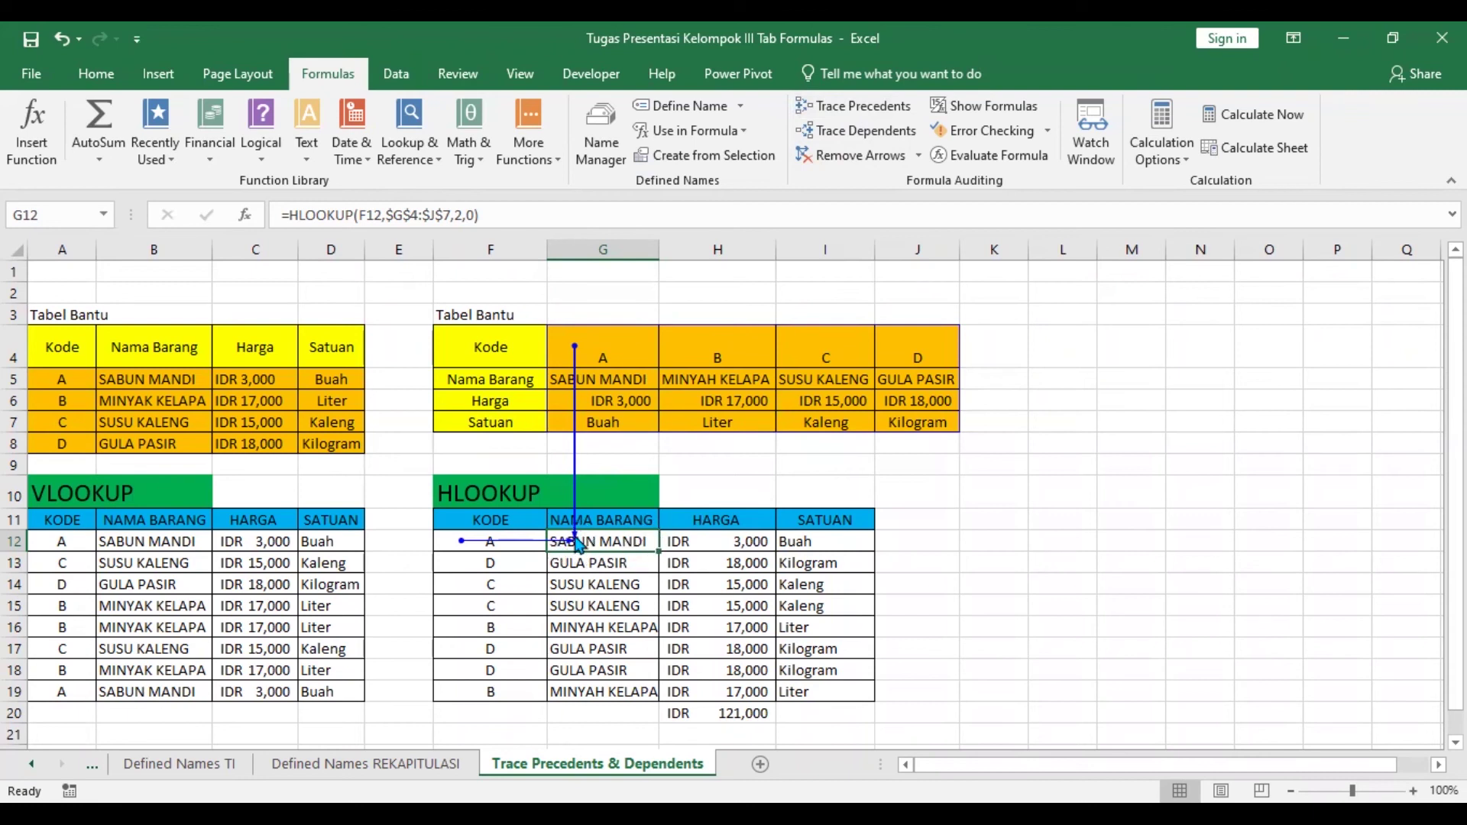
{"action": "left_click", "coordinate": [974, 108]}
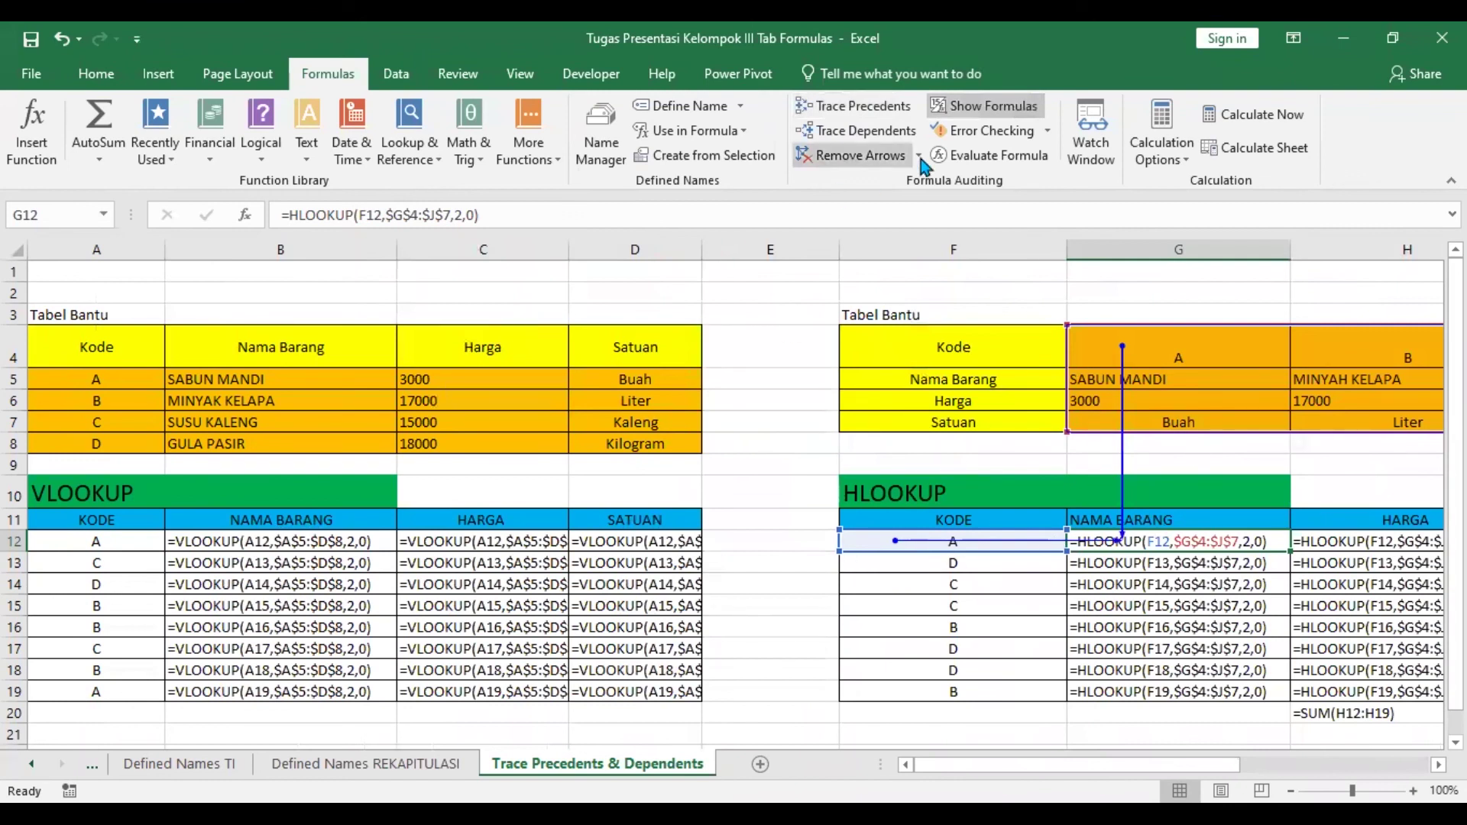
{"action": "left_click", "coordinate": [972, 111]}
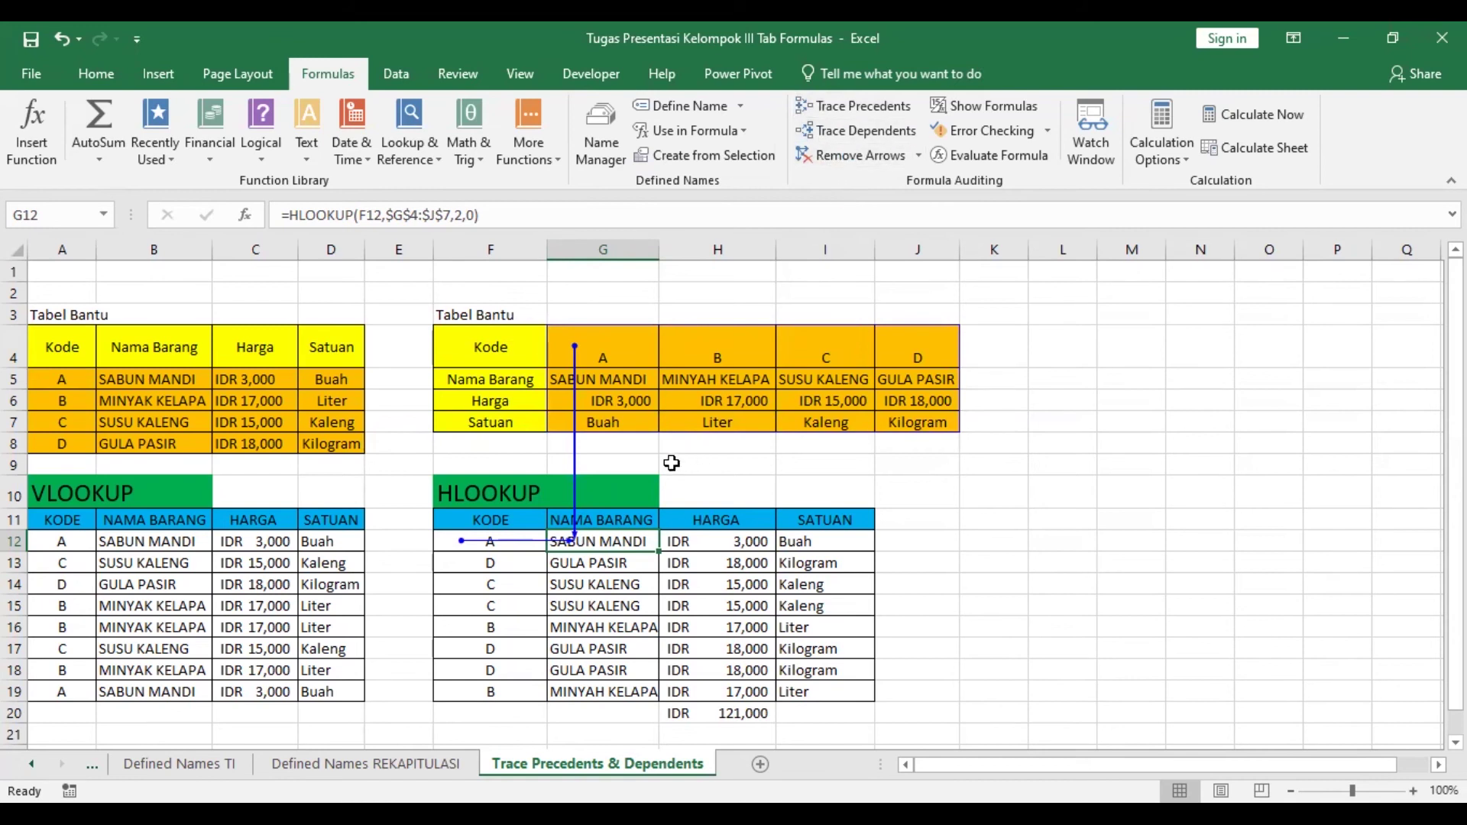
Try to trace the dependents of G12, and trace the dependents of the HLOOKUP code cell F12
{"action": "left_click", "coordinate": [857, 133]}
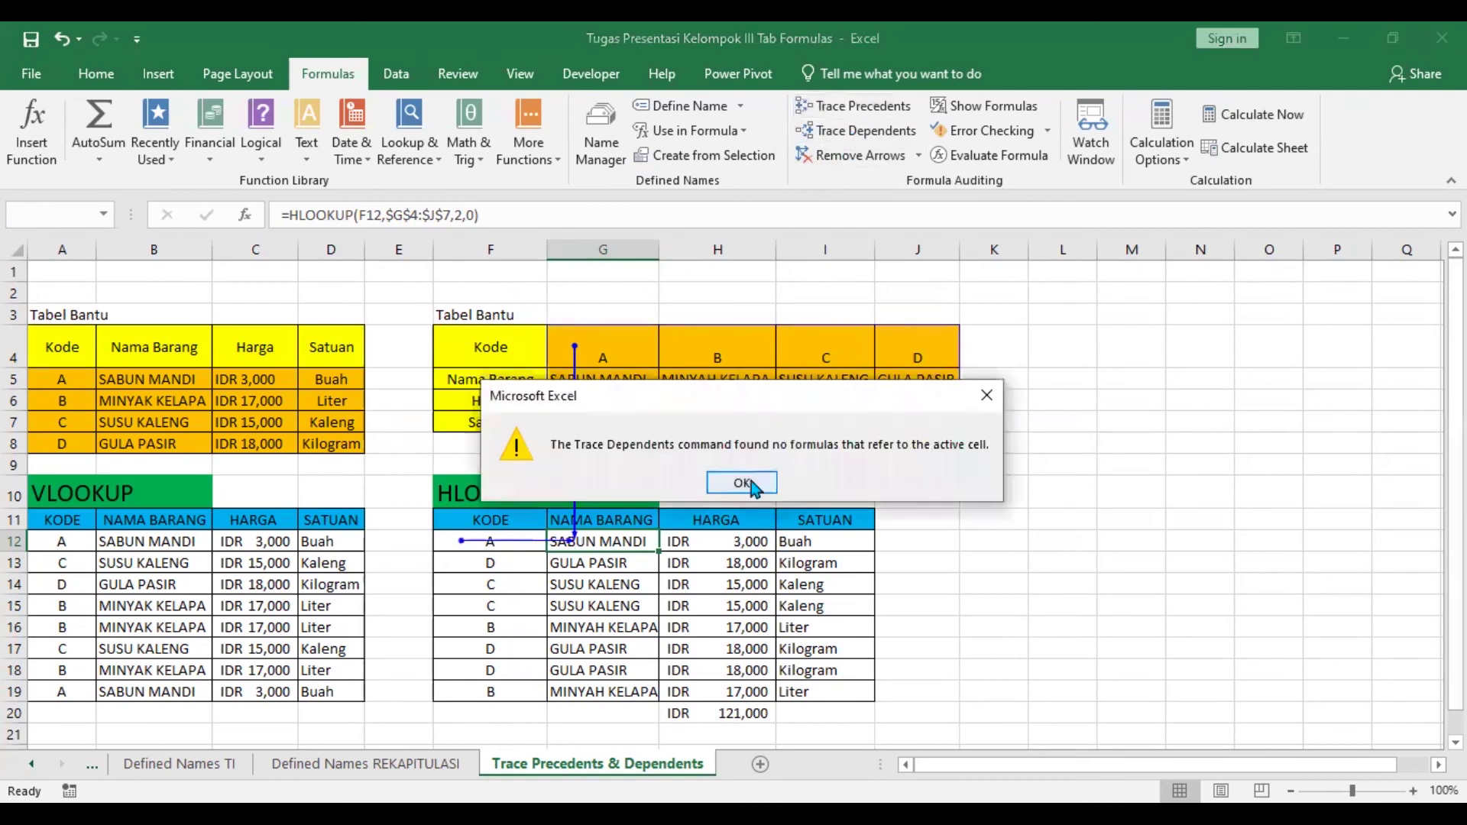
{"action": "left_click", "coordinate": [747, 484]}
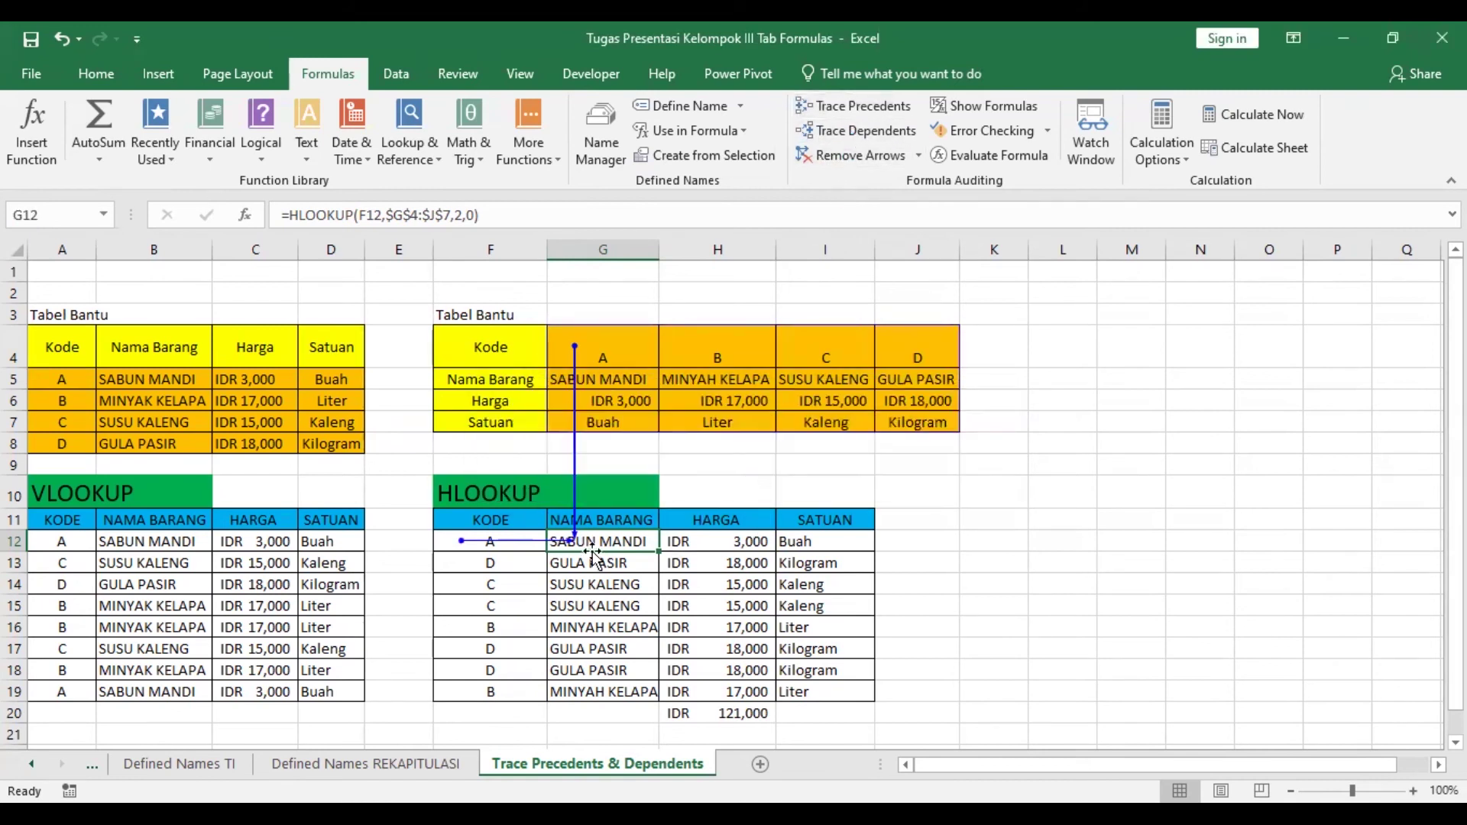
{"action": "left_click", "coordinate": [476, 544]}
{"action": "left_click", "coordinate": [837, 135]}
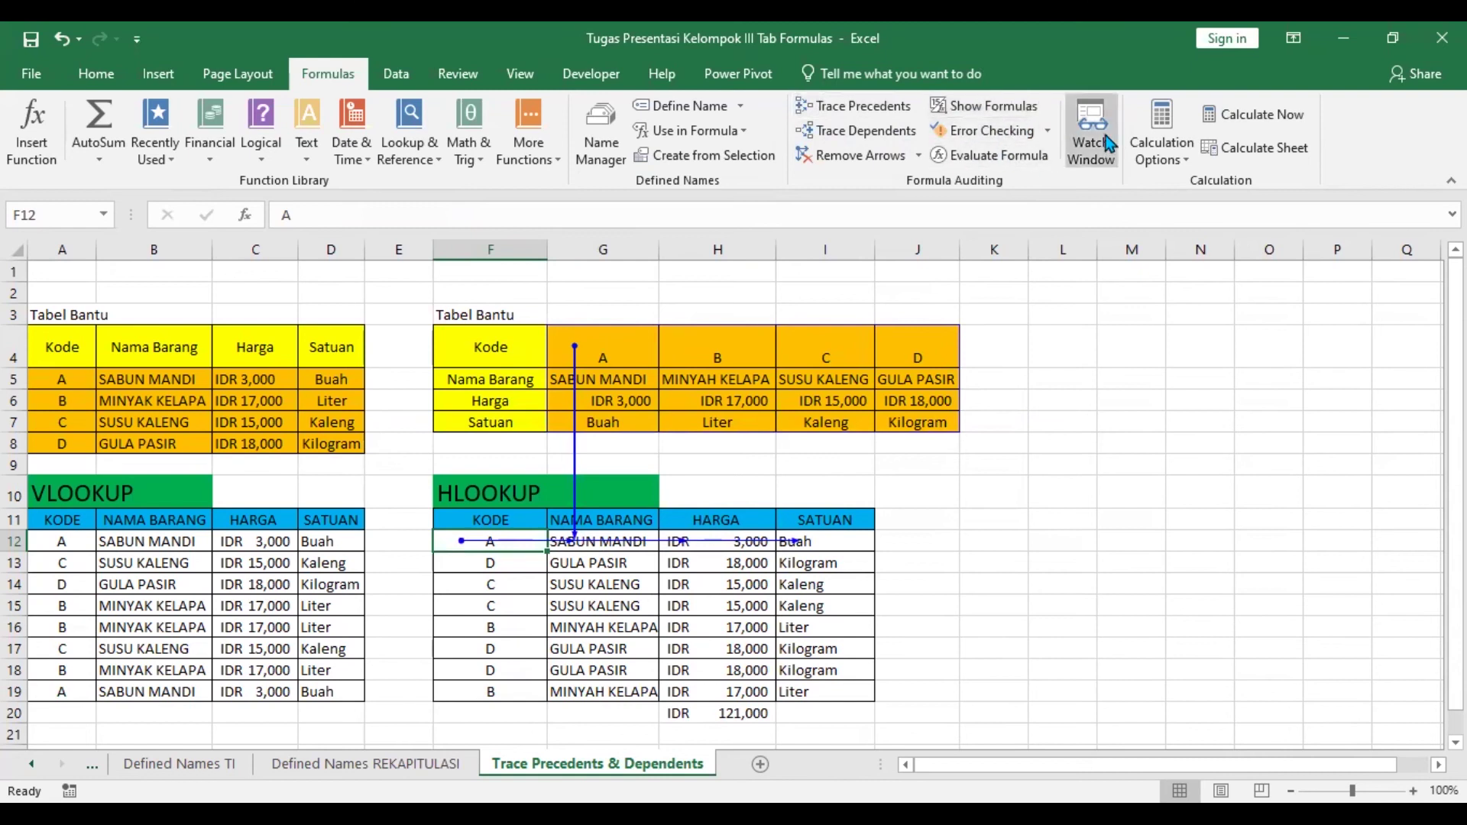
Remove all the trace arrows from the sheet
{"action": "left_click", "coordinate": [969, 115]}
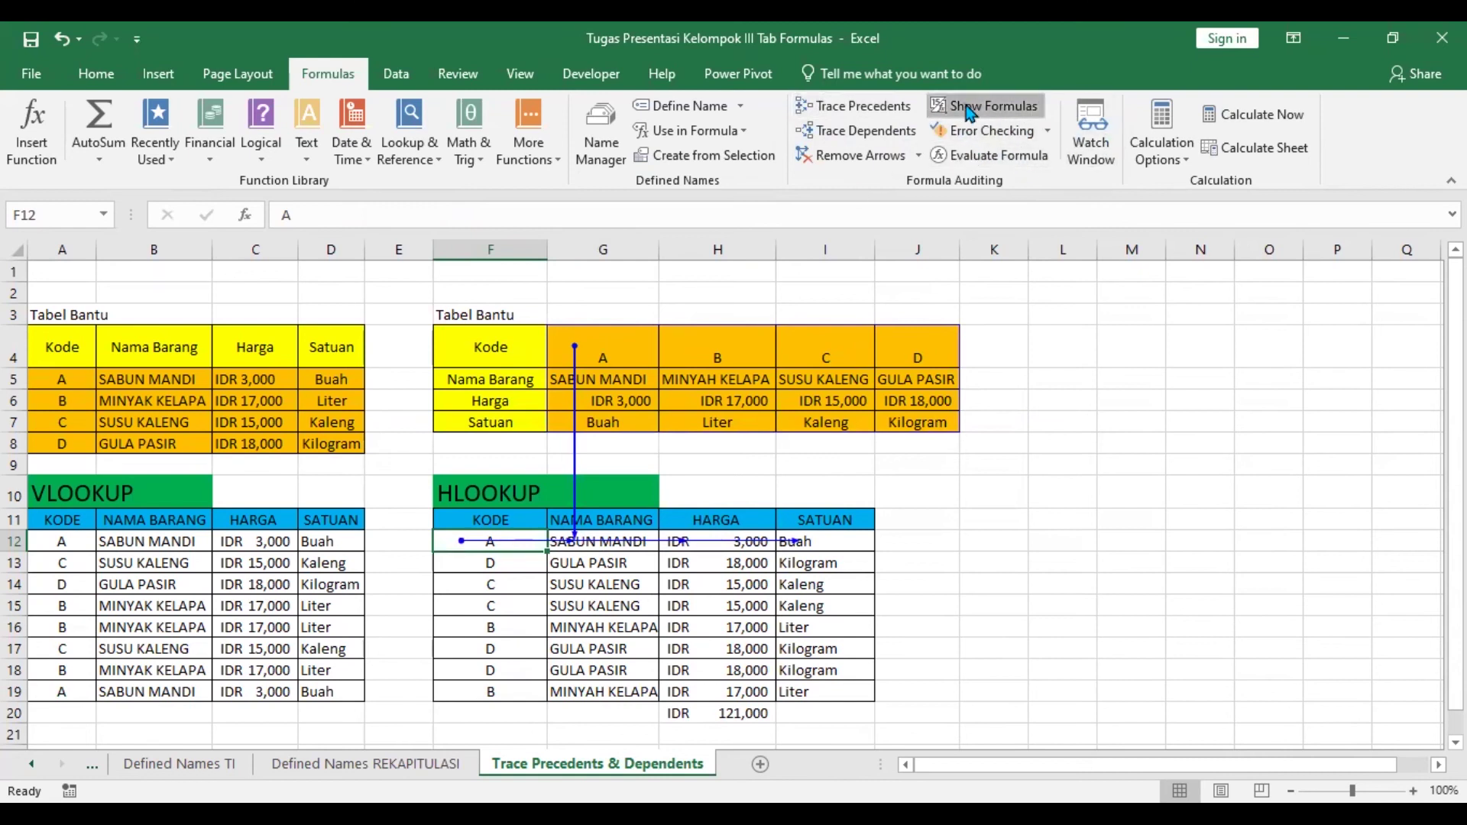
{"action": "left_click", "coordinate": [984, 106]}
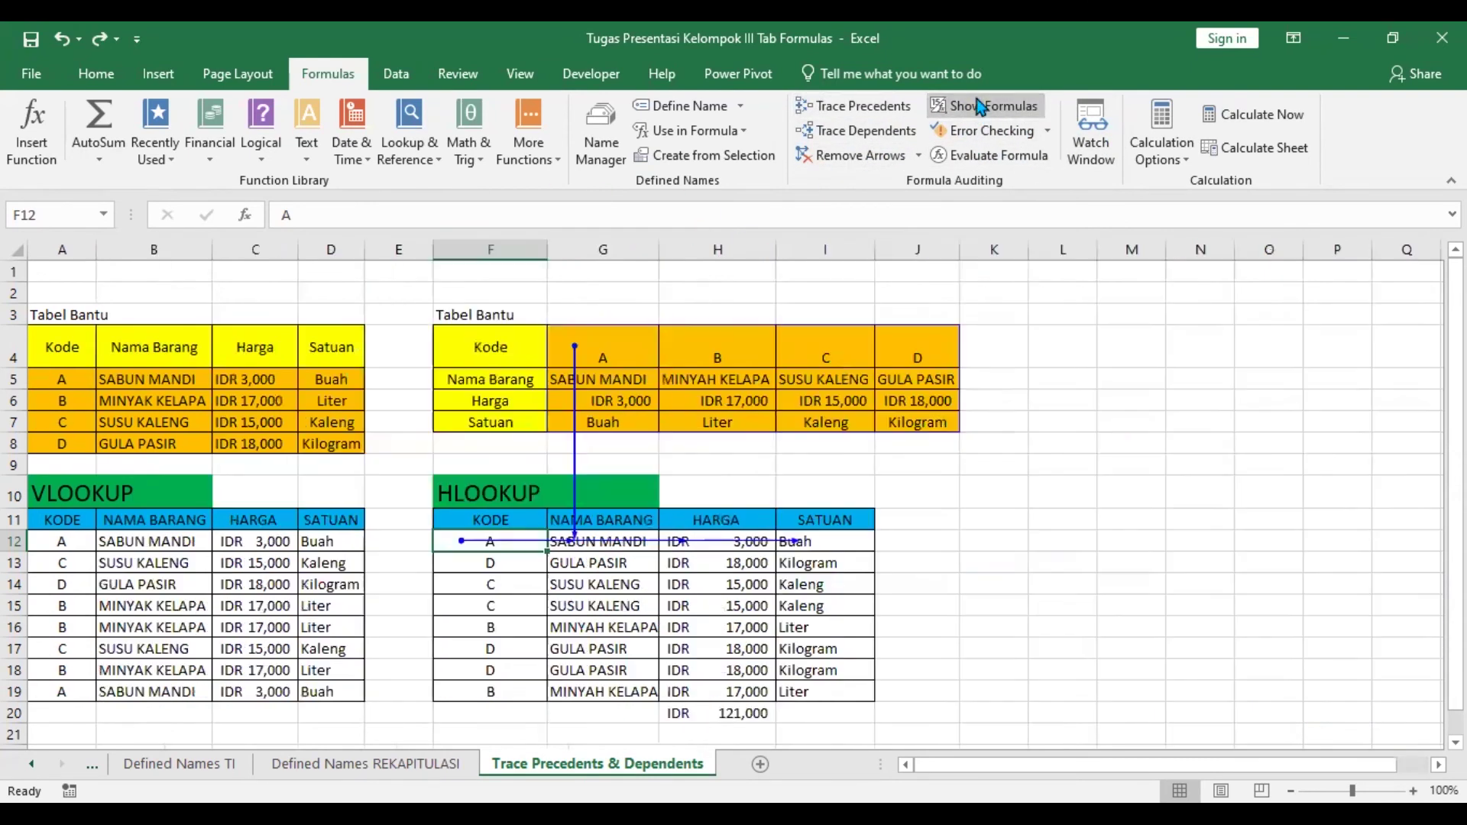
{"action": "left_click", "coordinate": [868, 158]}
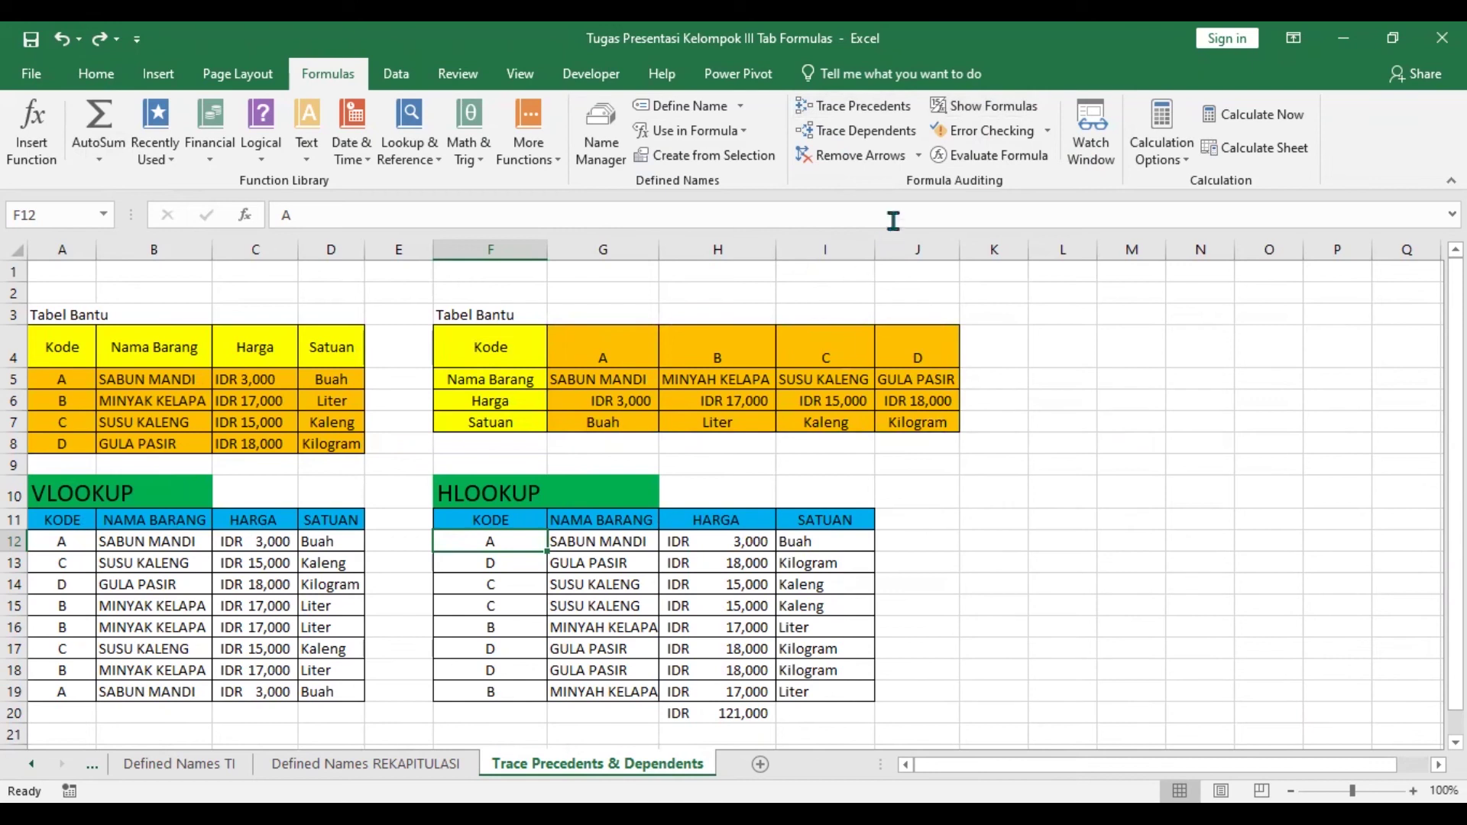
Display the formulas in place of values, inspect the VLOOKUP, HLOOKUP and SUM formulas across the sheet, and restore the values display
{"action": "left_click", "coordinate": [1028, 115]}
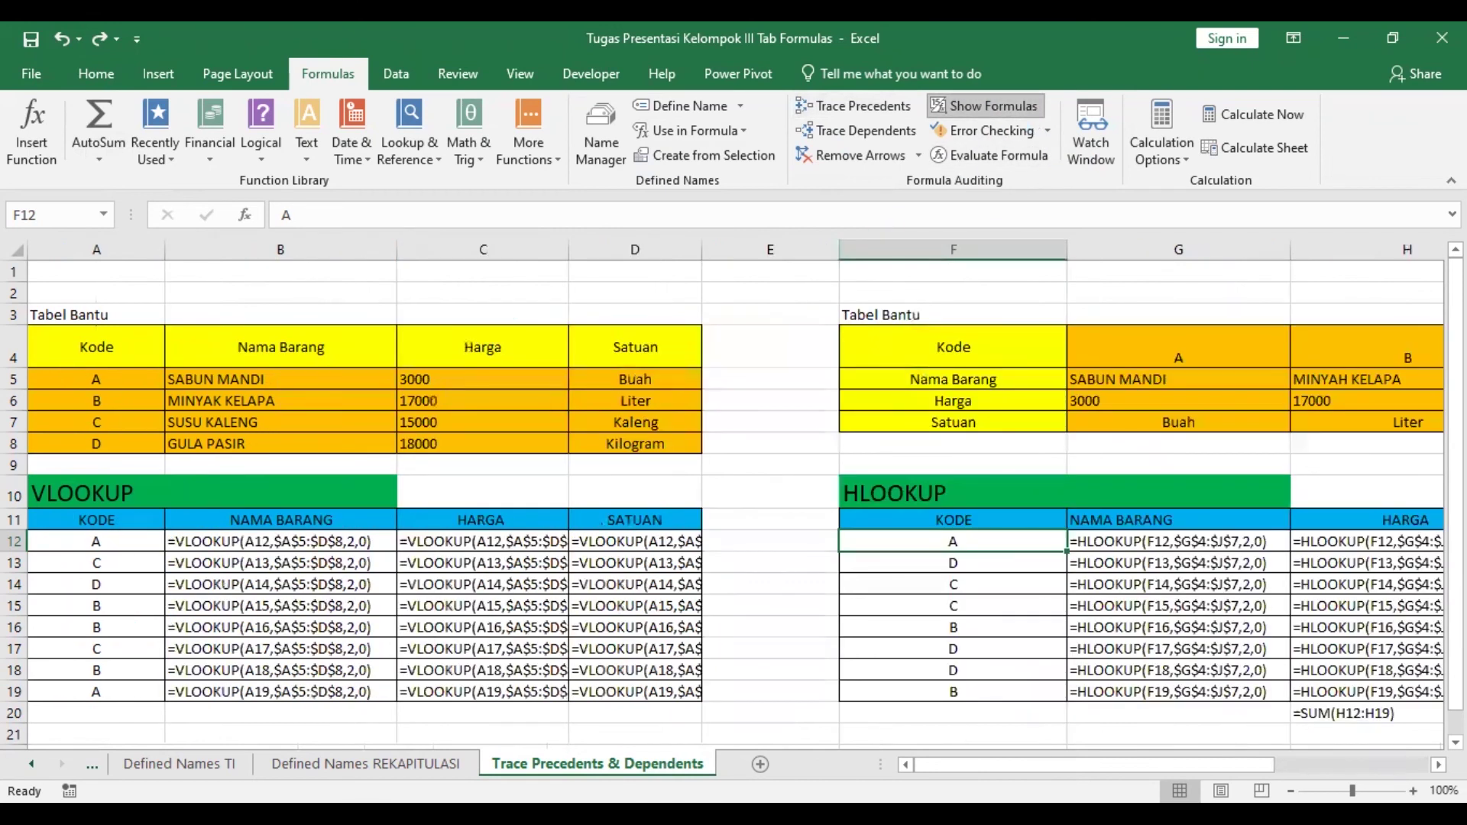
{"action": "left_click_drag", "start_coordinate": [1096, 764], "coordinate": [1234, 765]}
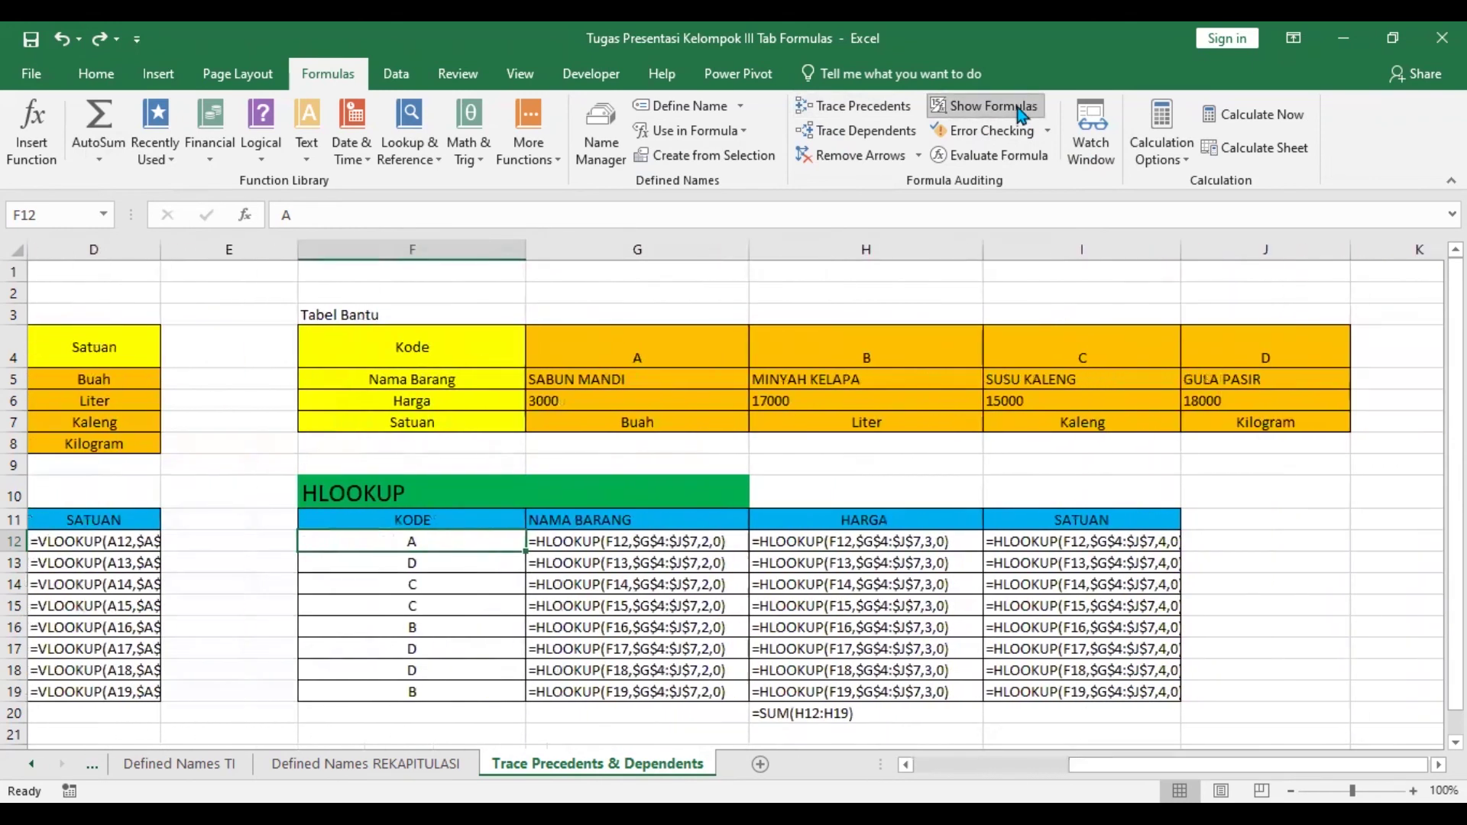
{"action": "left_click", "coordinate": [1013, 107]}
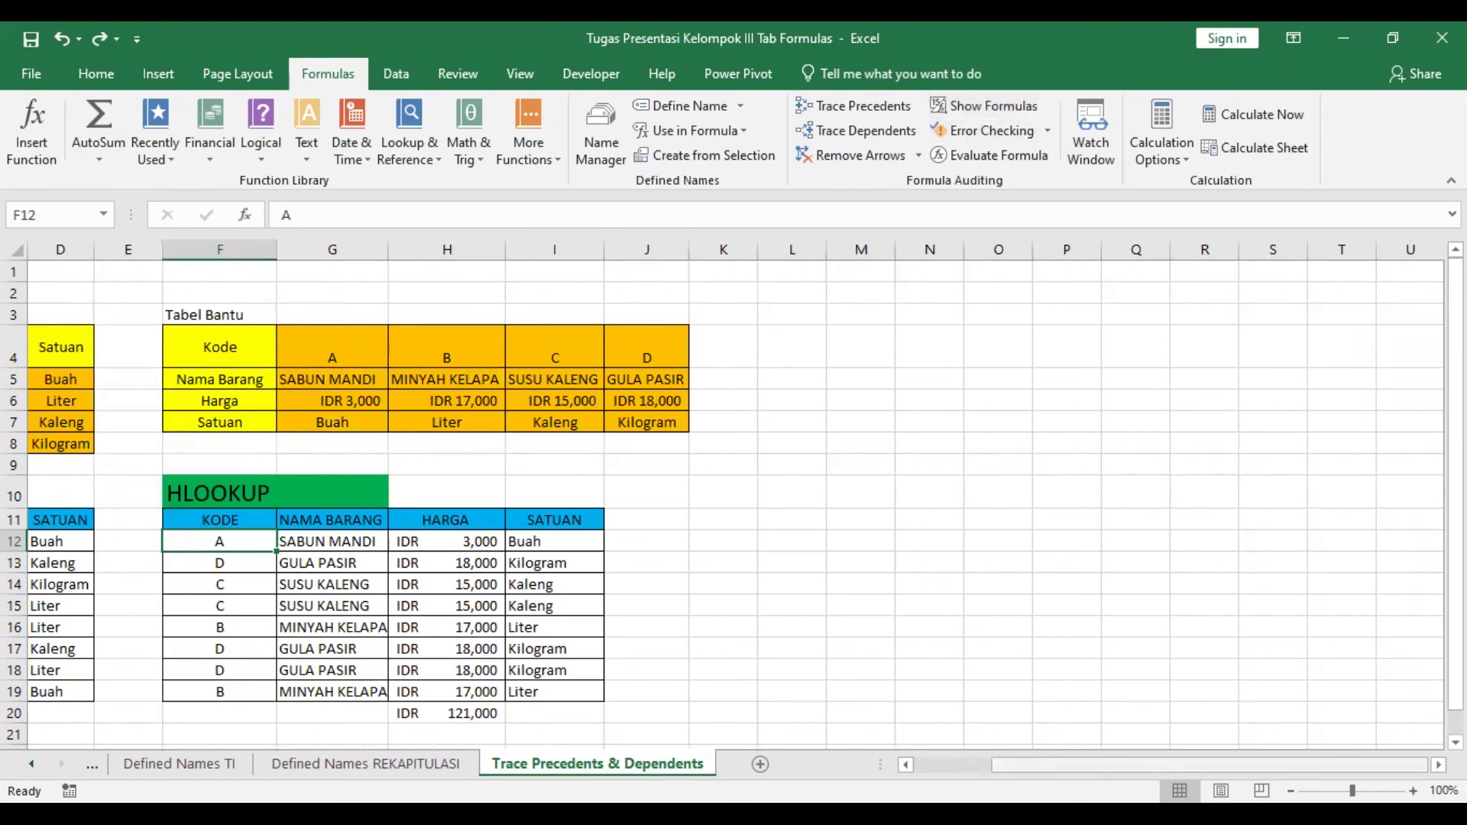
Run error checking on the sheet, and view cell F12 in the Evaluate Formula dialog
{"action": "left_click", "coordinate": [1026, 132]}
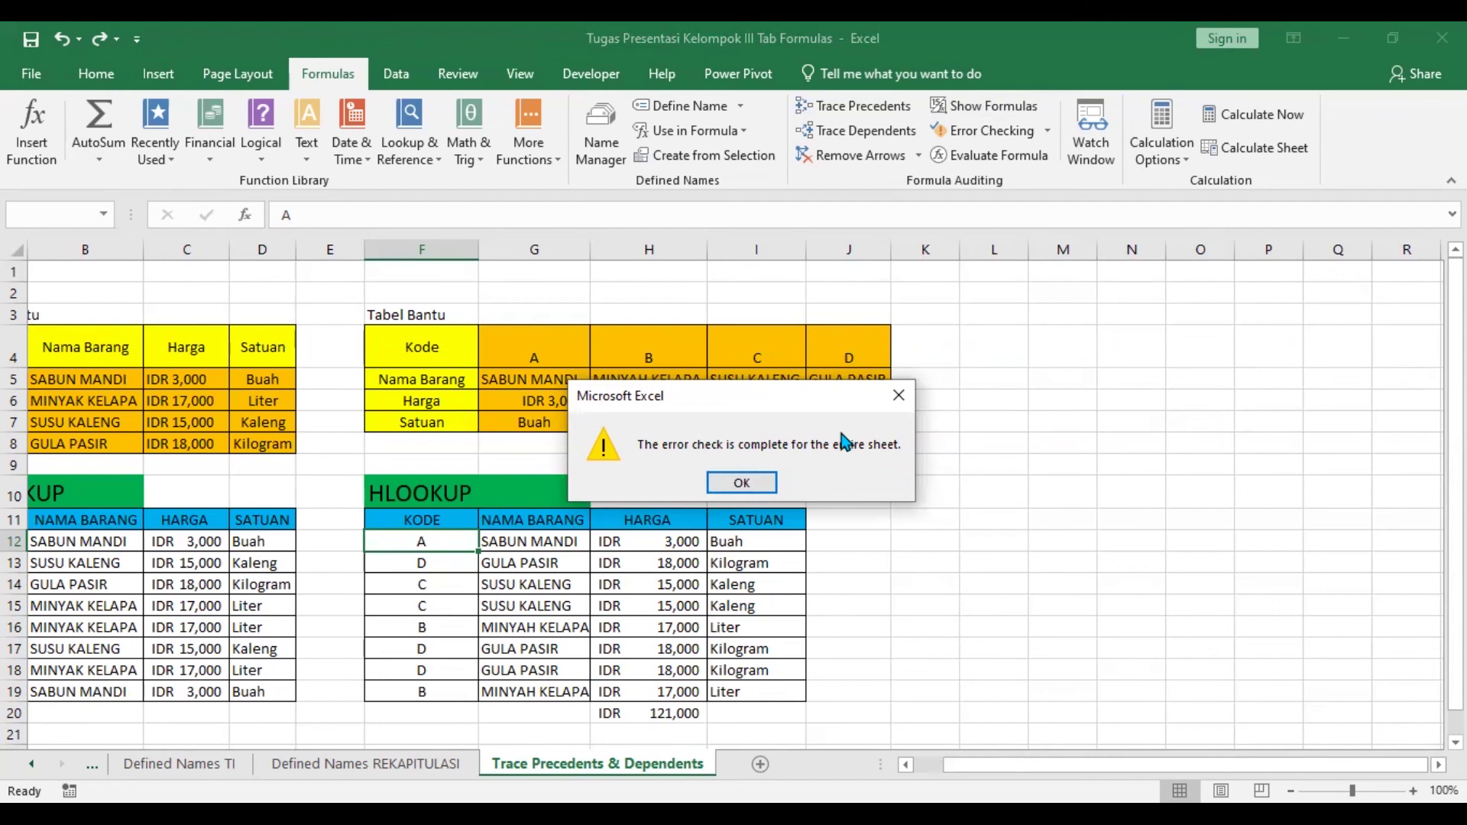
{"action": "left_click", "coordinate": [735, 480]}
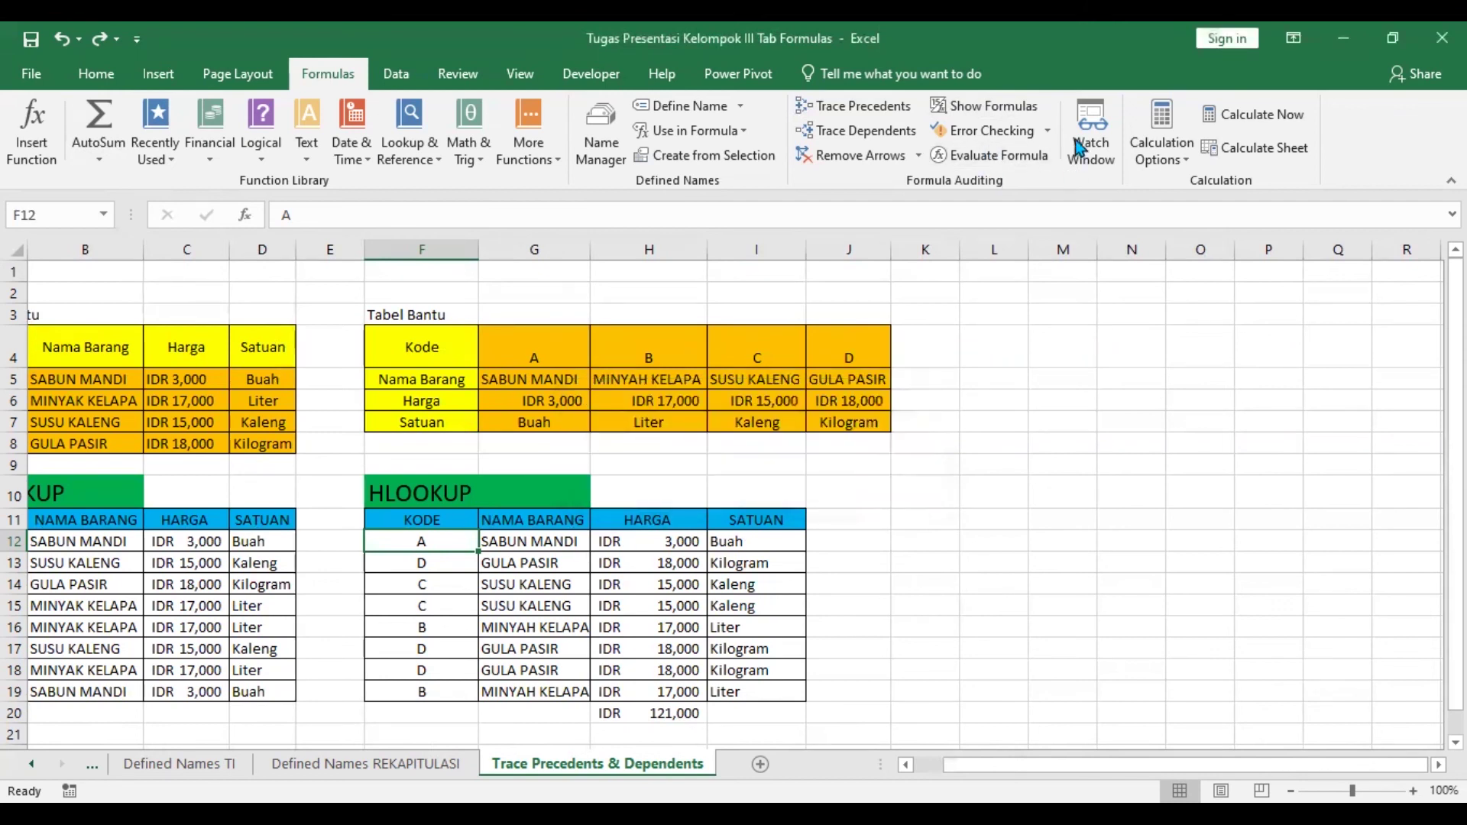
{"action": "left_click", "coordinate": [1019, 157]}
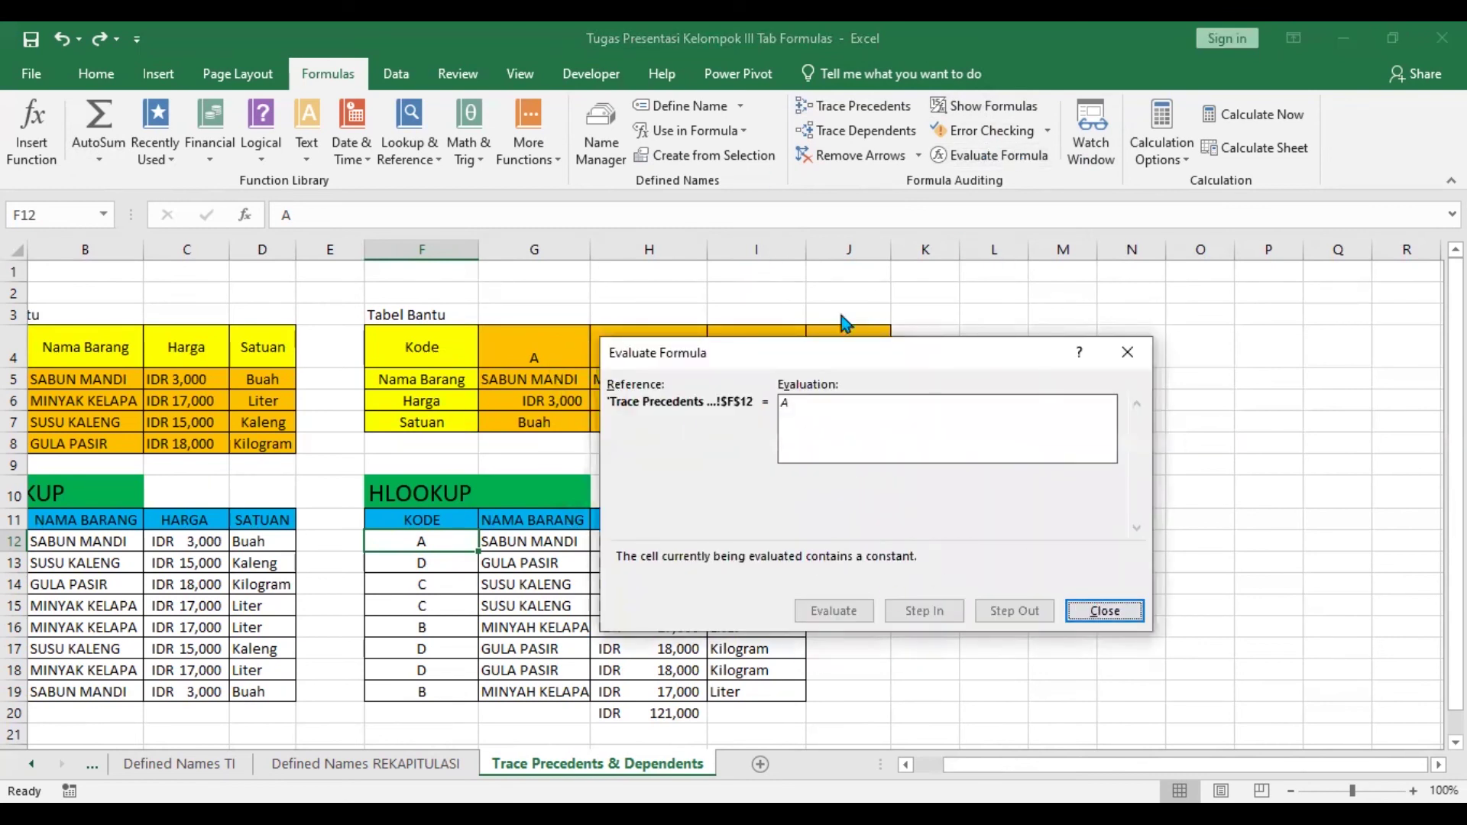
{"action": "left_click", "coordinate": [1105, 611]}
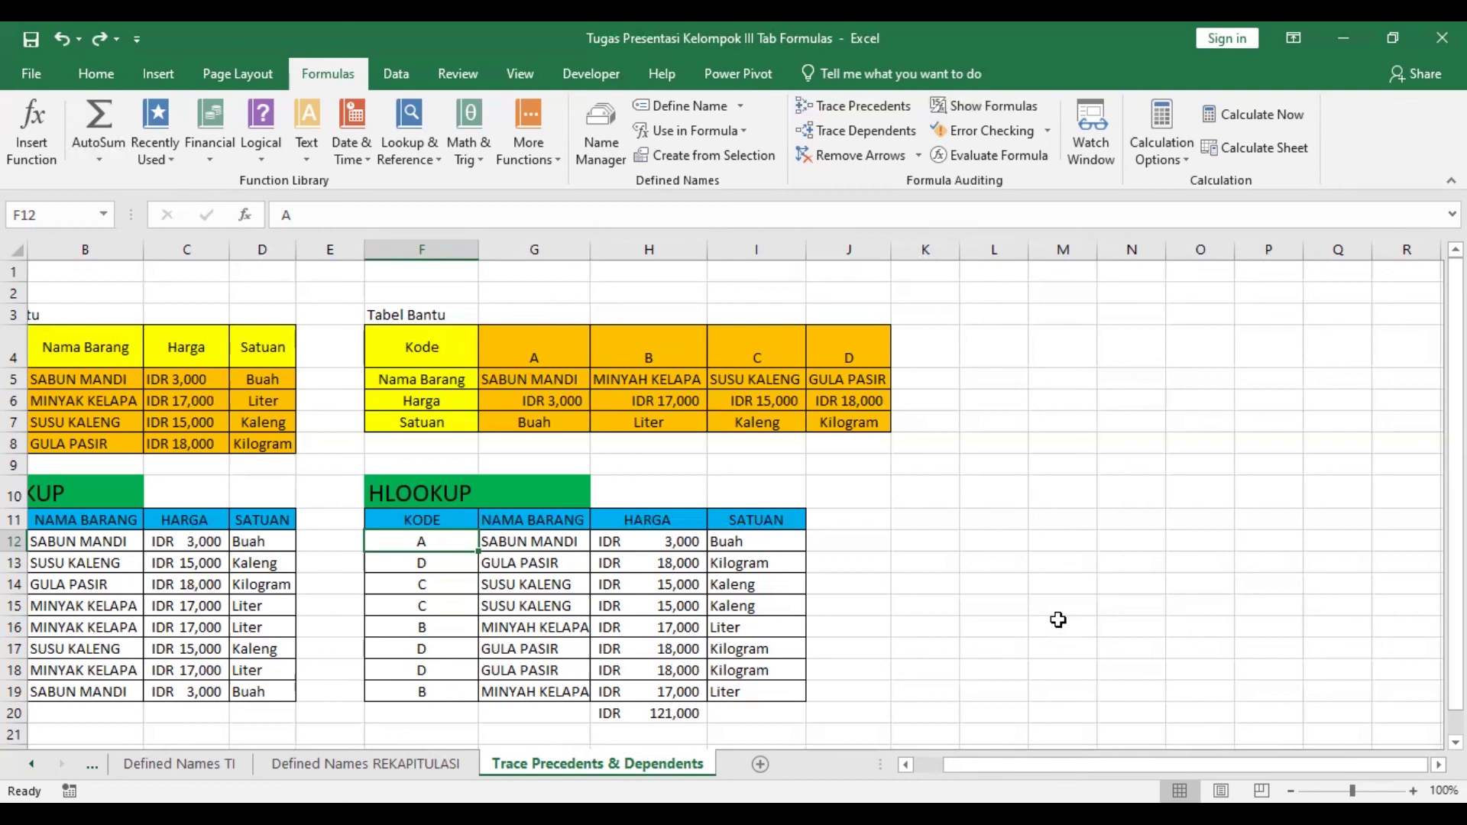
Review the watched cells and their HLOOKUP and VLOOKUP formulas in the Watch Window, and close it
{"action": "left_click", "coordinate": [1085, 144]}
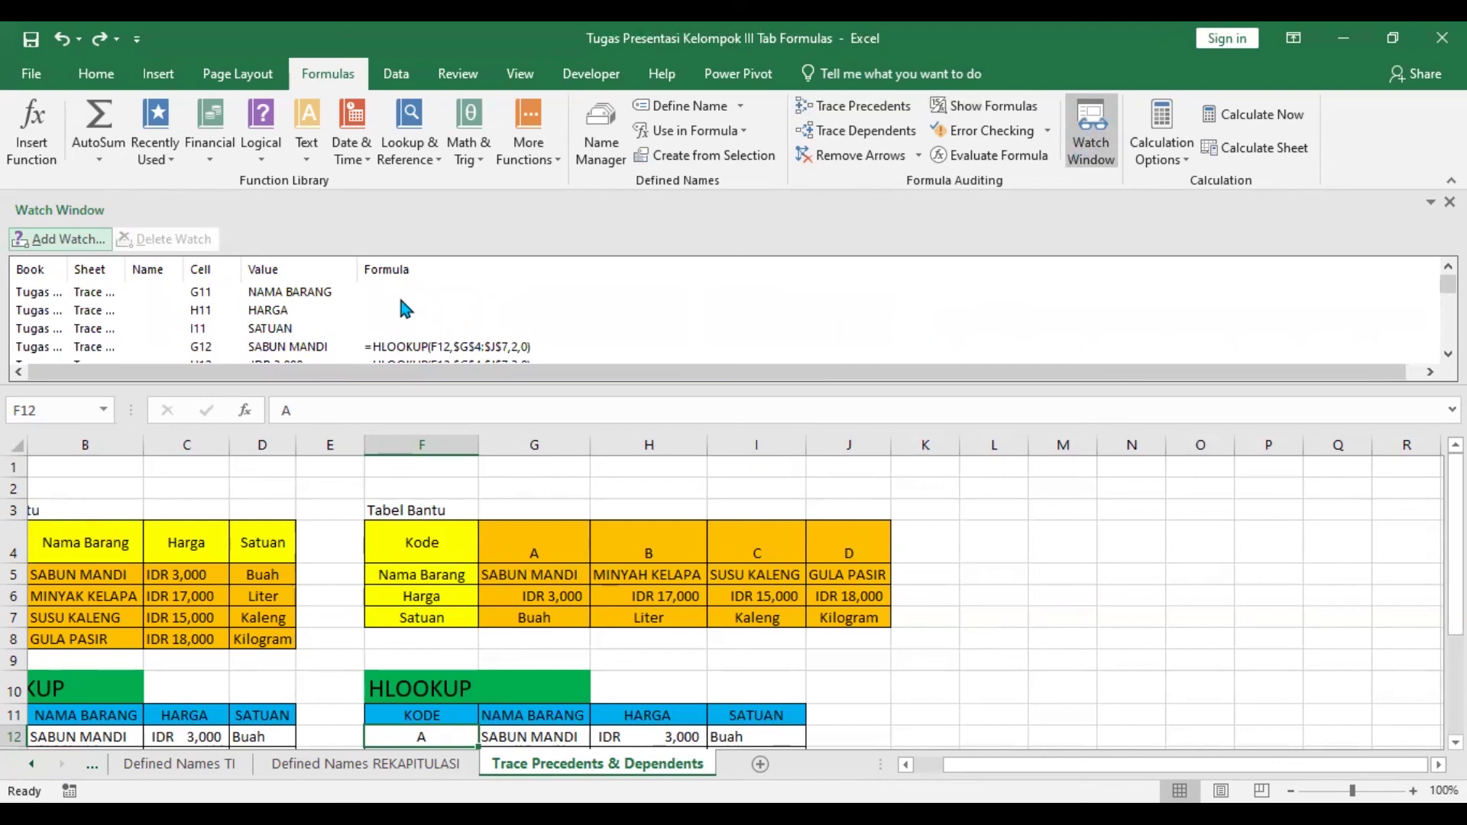
{"action": "scroll", "coordinate": [410, 313], "scroll_direction": "down", "scroll_amount": 3}
{"action": "scroll", "coordinate": [443, 317], "scroll_direction": "up", "scroll_amount": 3}
{"action": "scroll", "coordinate": [290, 310], "scroll_direction": "down", "scroll_amount": 1}
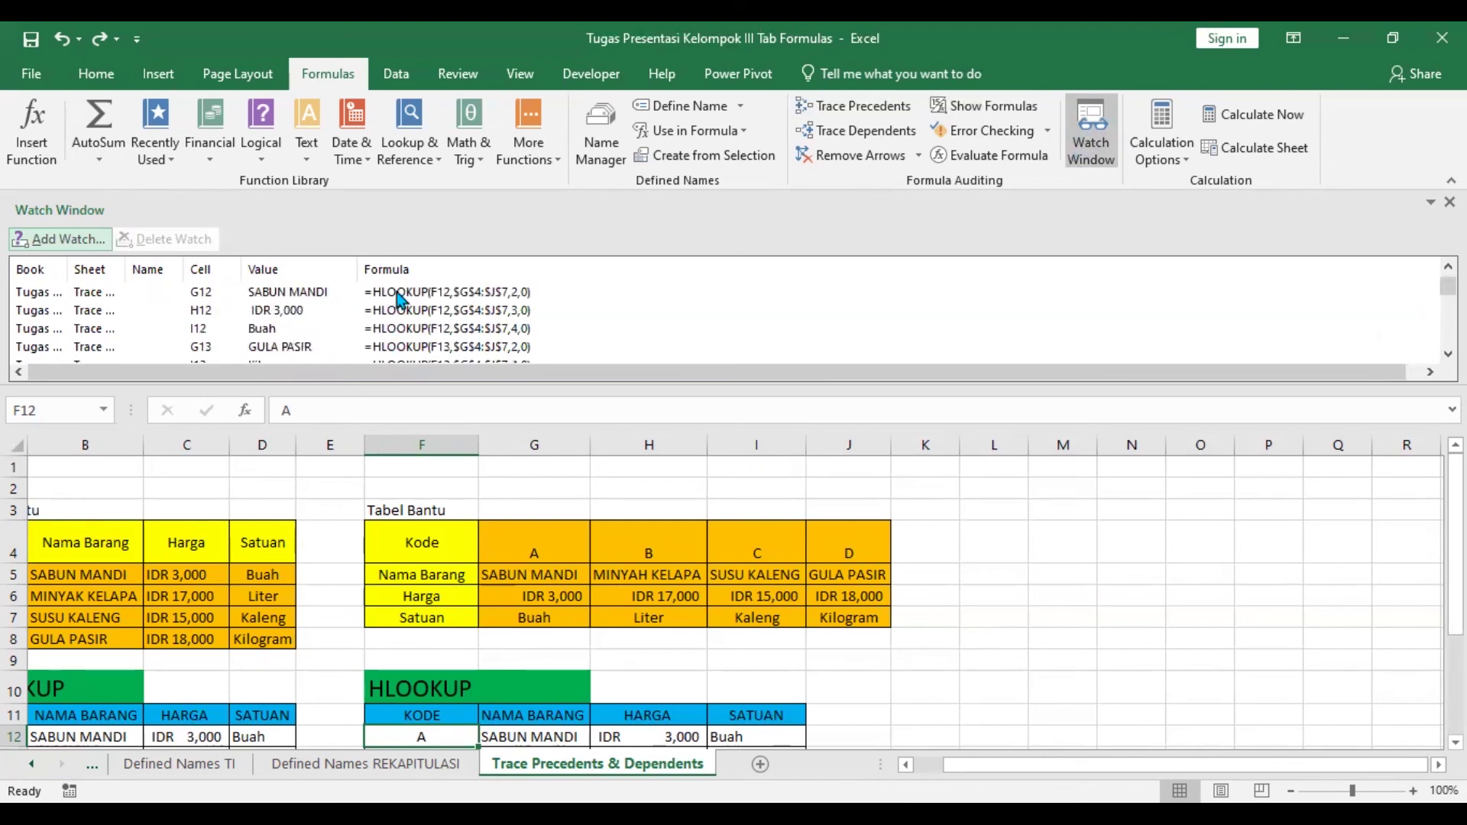
{"action": "scroll", "coordinate": [752, 304], "scroll_direction": "down", "scroll_amount": 6}
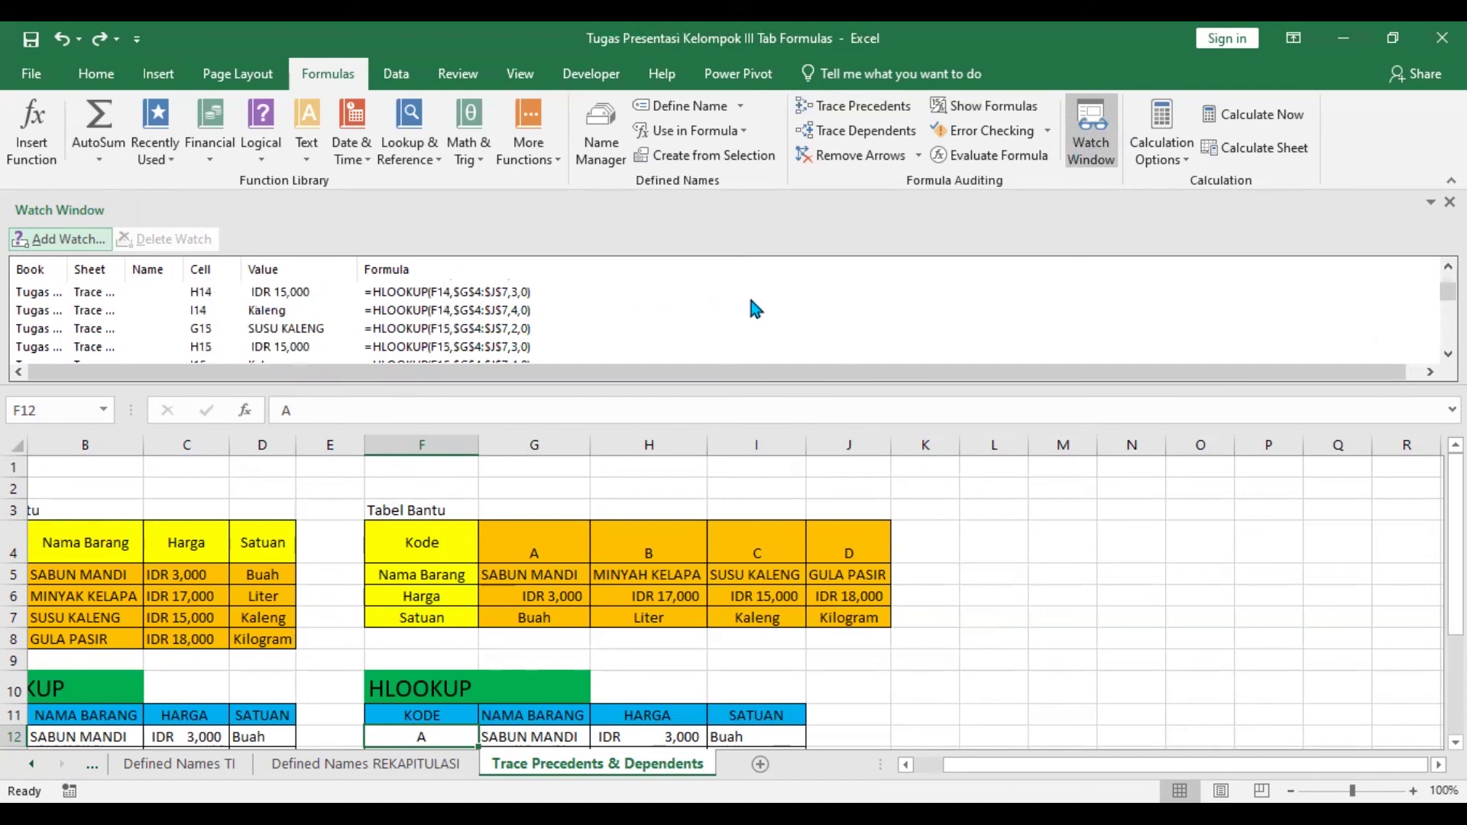
{"action": "scroll", "coordinate": [752, 304], "scroll_direction": "down", "scroll_amount": 8}
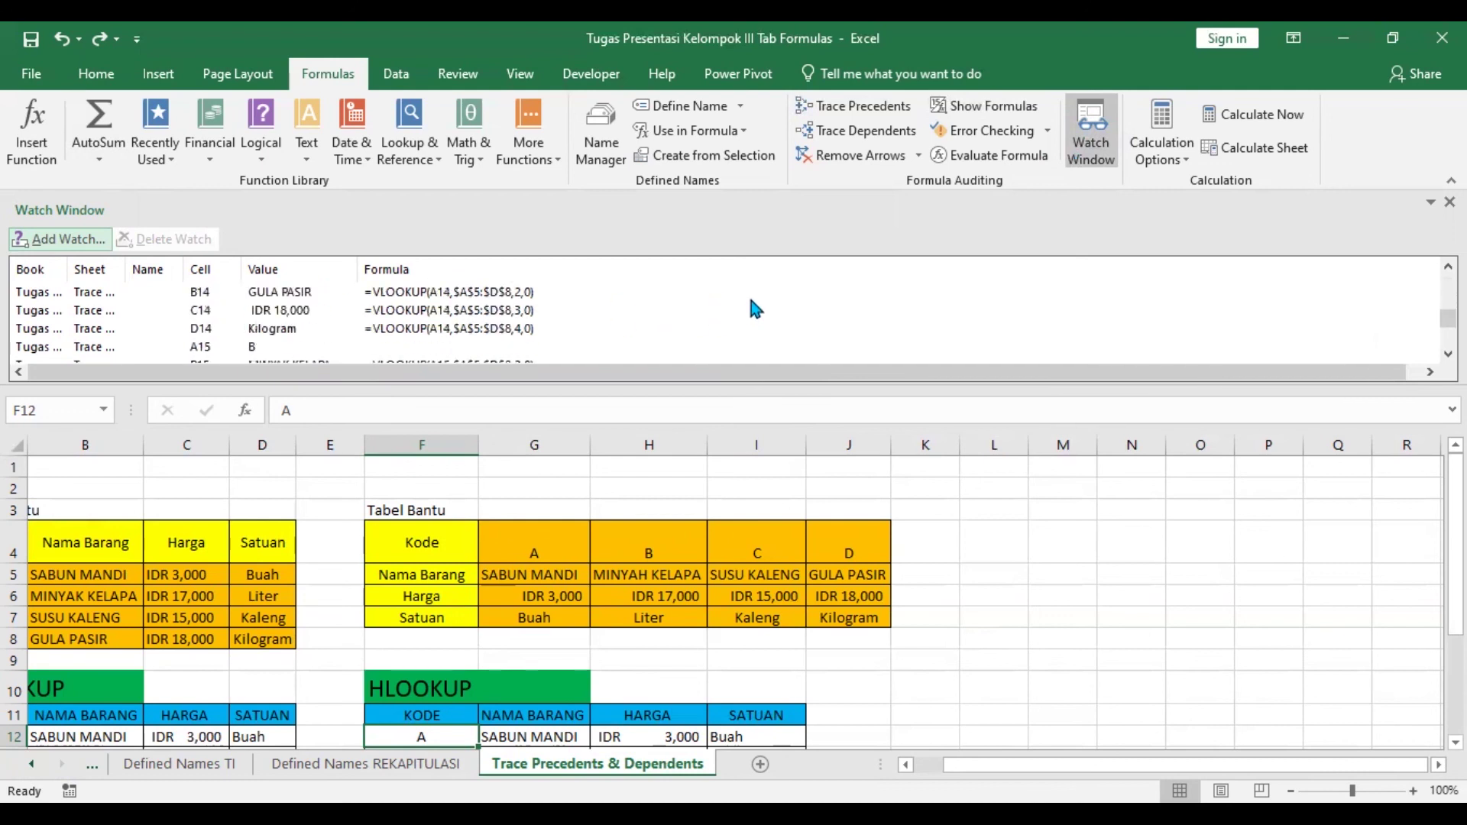
{"action": "left_click", "coordinate": [1430, 201]}
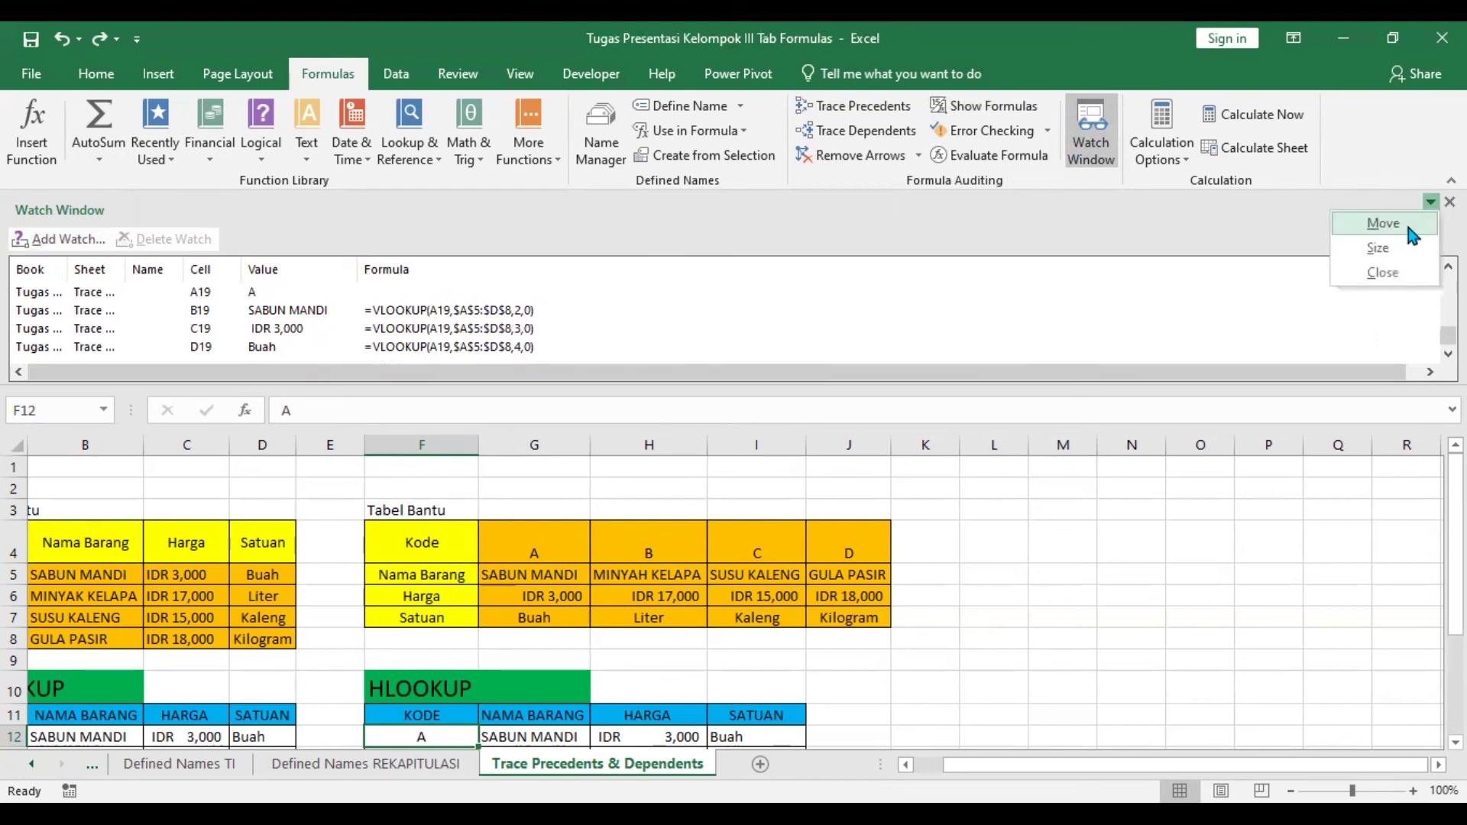
{"action": "left_click", "coordinate": [1383, 273]}
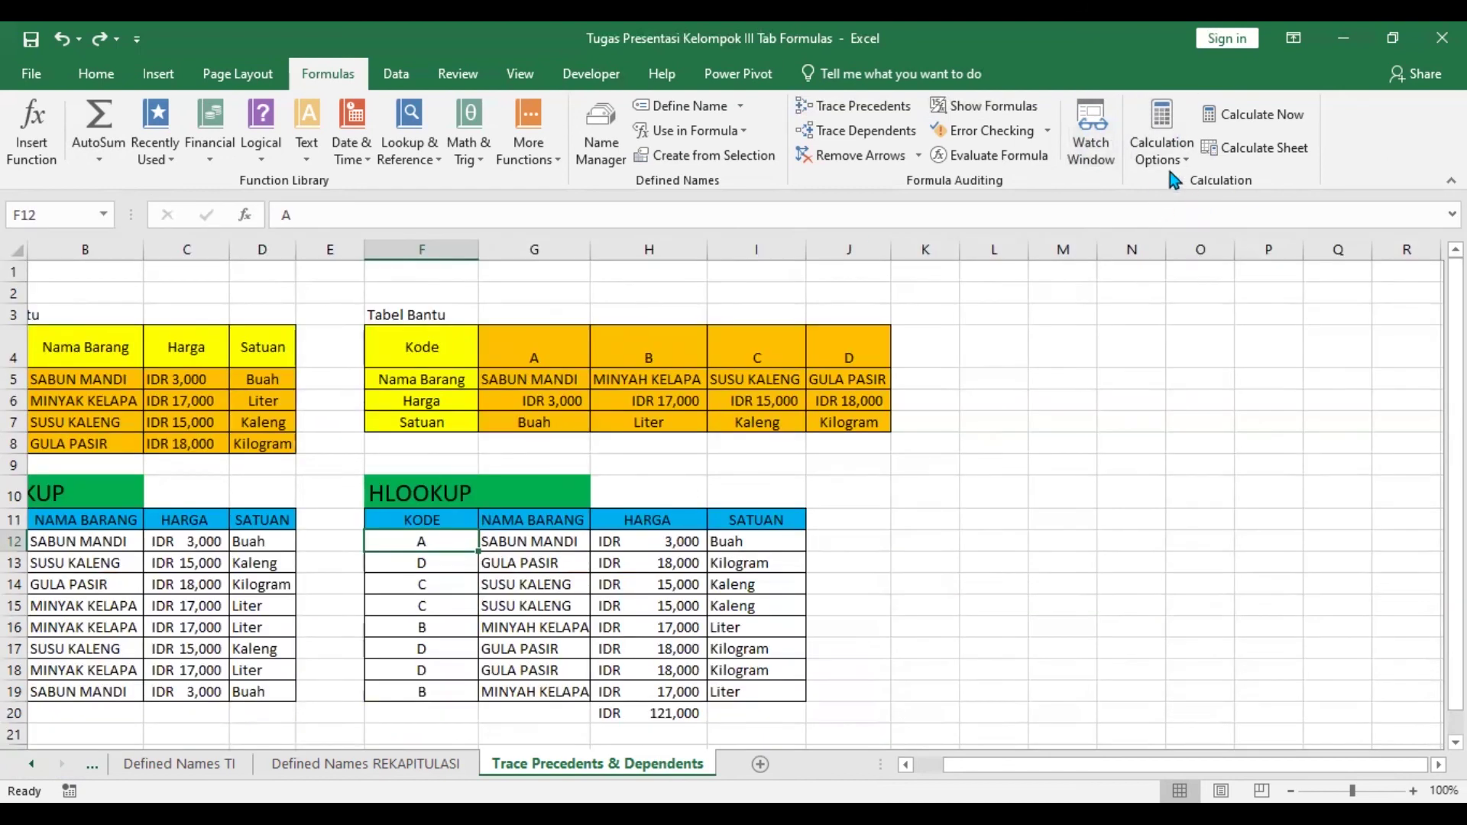
{"action": "left_click", "coordinate": [1091, 136]}
{"action": "left_click", "coordinate": [1091, 136]}
View the calculation options, then clear the HLOOKUP table's HARGA total in H20 and re-create it with AutoSum over H12:H19
{"action": "left_click", "coordinate": [1172, 165]}
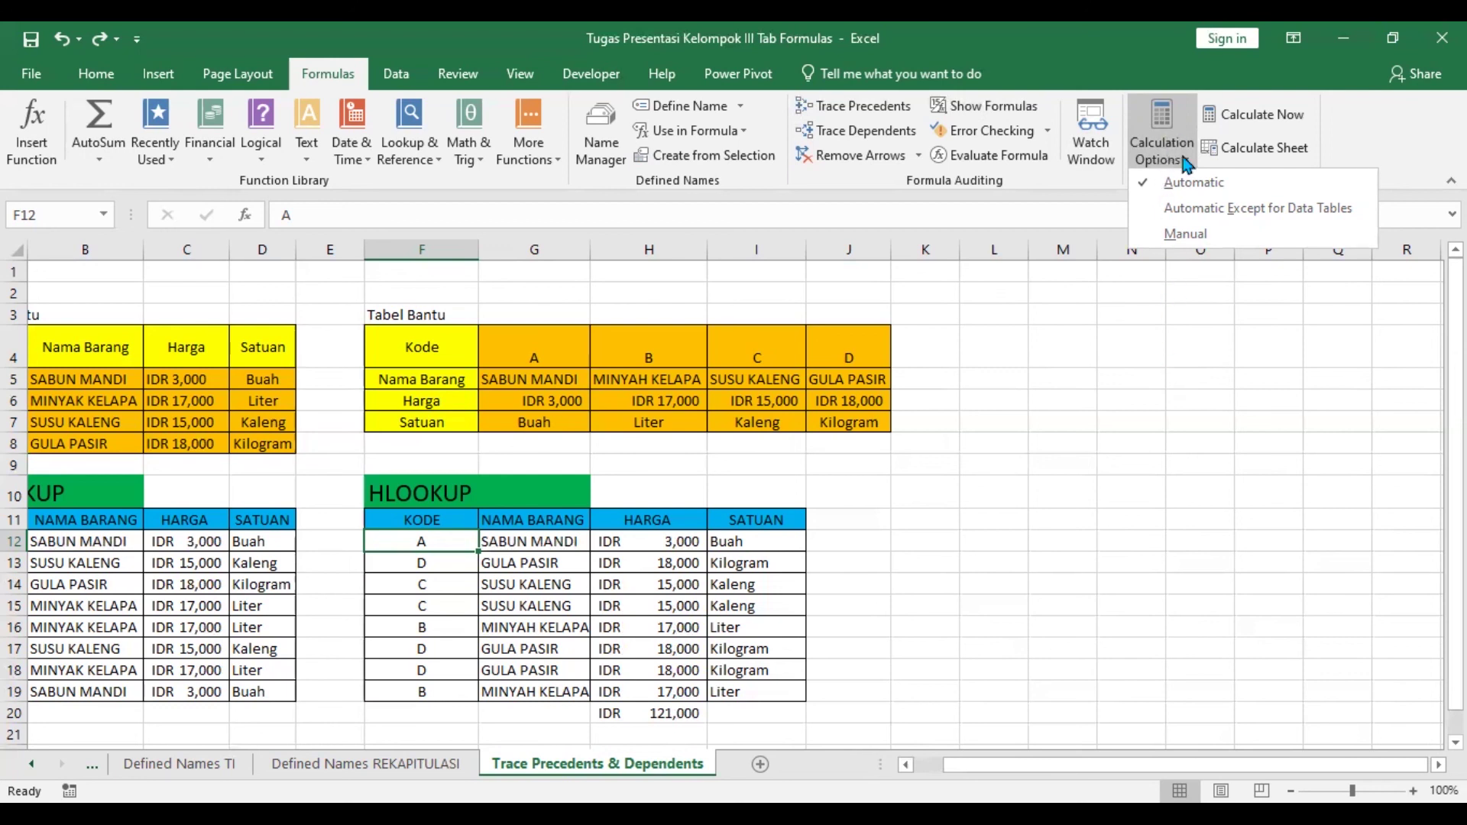
{"action": "left_click", "coordinate": [669, 566]}
{"action": "scroll", "coordinate": [764, 570], "scroll_direction": "down", "scroll_amount": 1}
{"action": "left_click_drag", "start_coordinate": [619, 486], "coordinate": [676, 651]}
{"action": "left_click", "coordinate": [683, 648]}
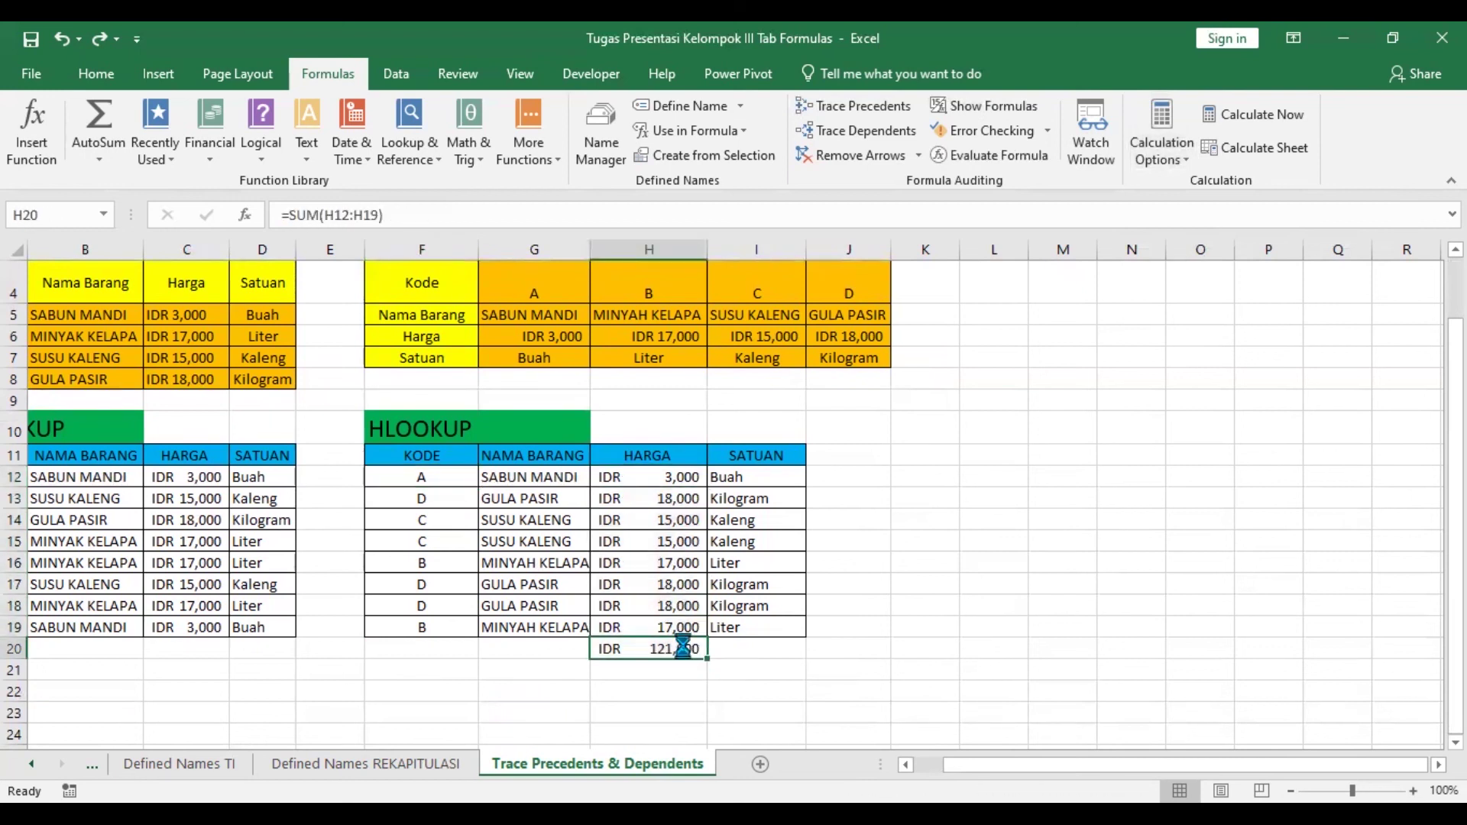
{"action": "key", "text": "Delete"}
{"action": "left_click_drag", "start_coordinate": [615, 477], "coordinate": [657, 649]}
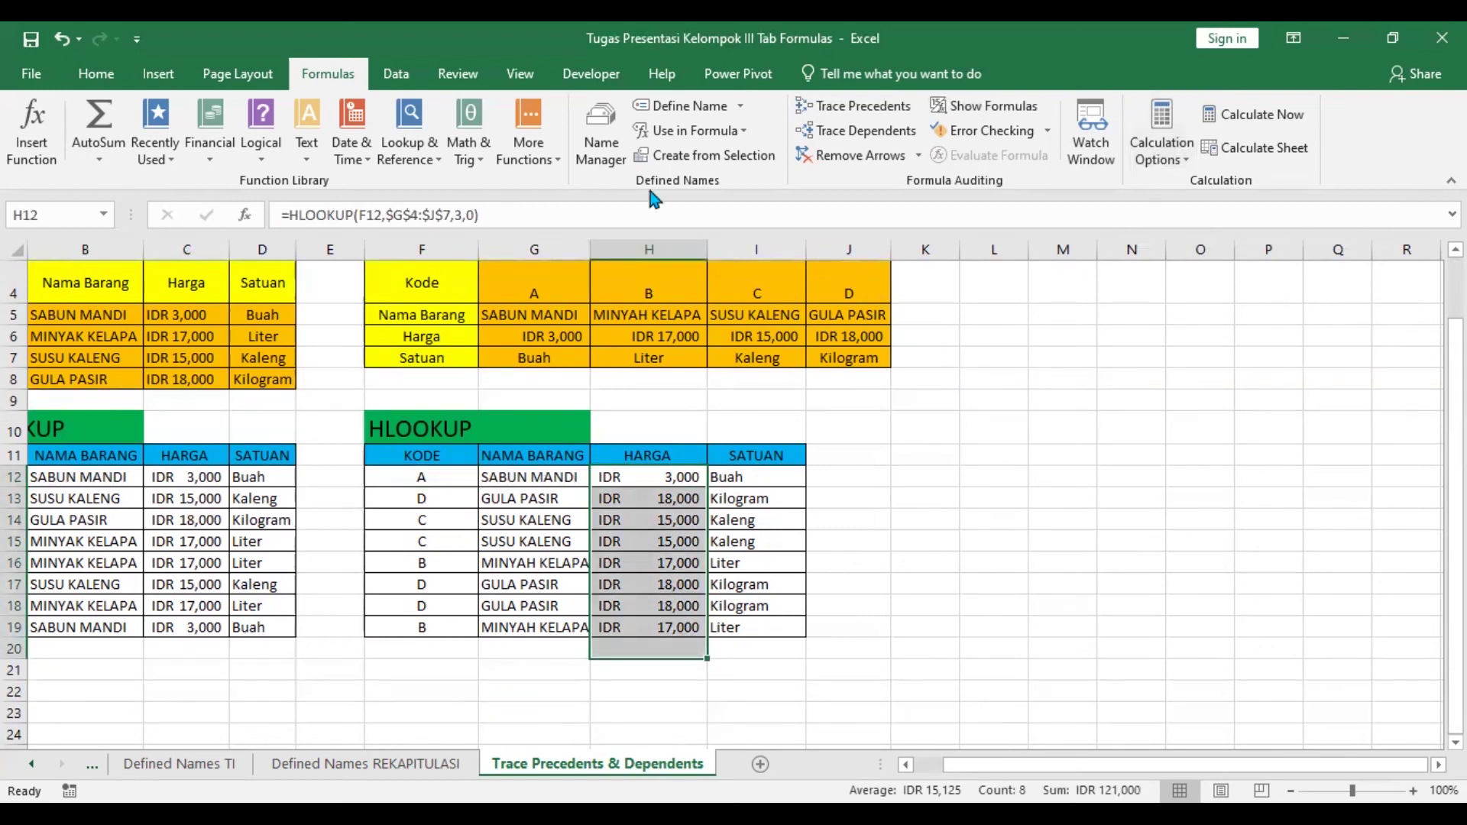
{"action": "left_click", "coordinate": [98, 122]}
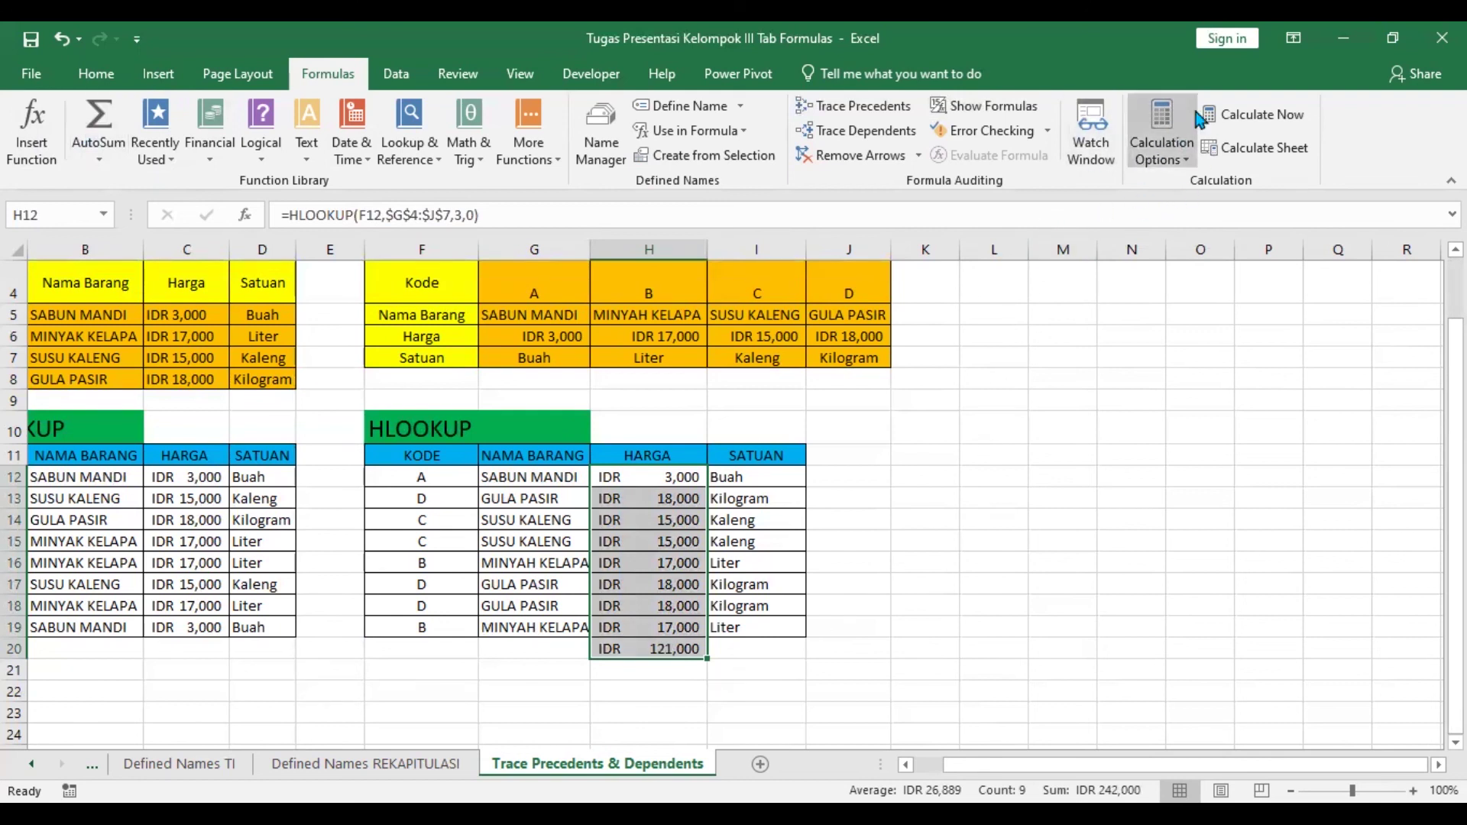
Review the available calculation modes, and recalculate the workbook with Calculate Now
{"action": "left_click", "coordinate": [1181, 153]}
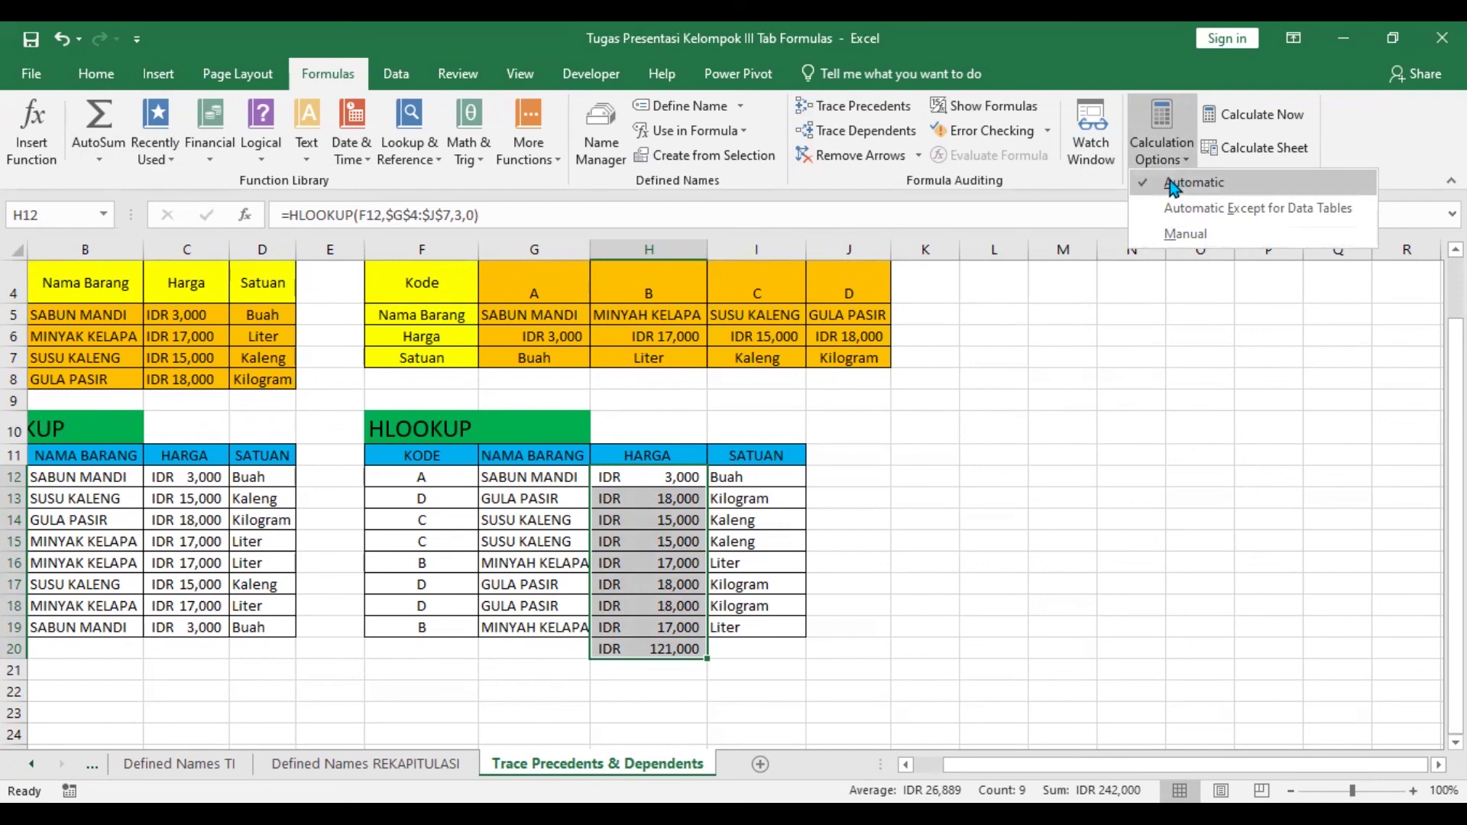
{"action": "left_click", "coordinate": [1245, 116]}
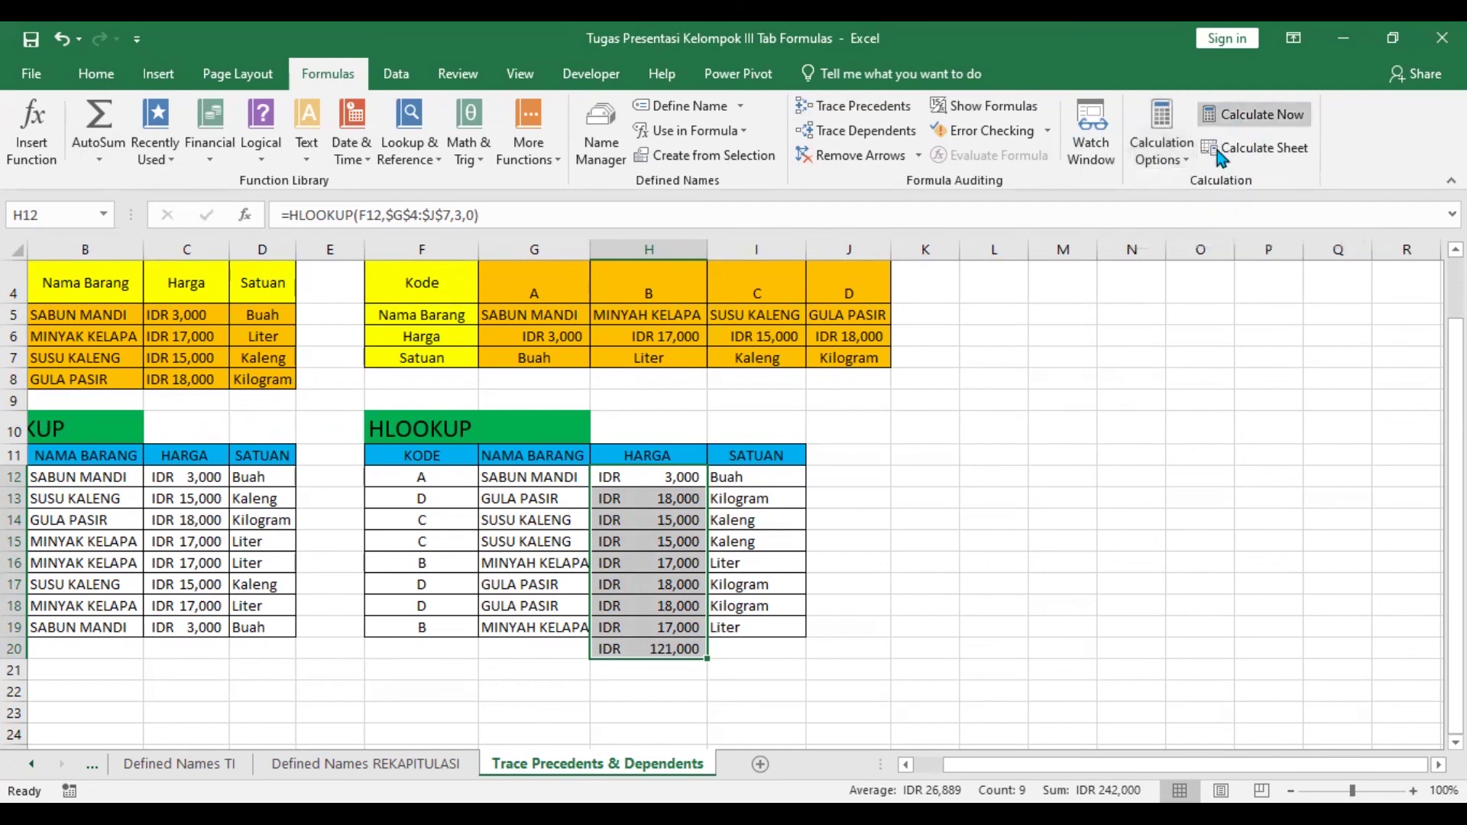